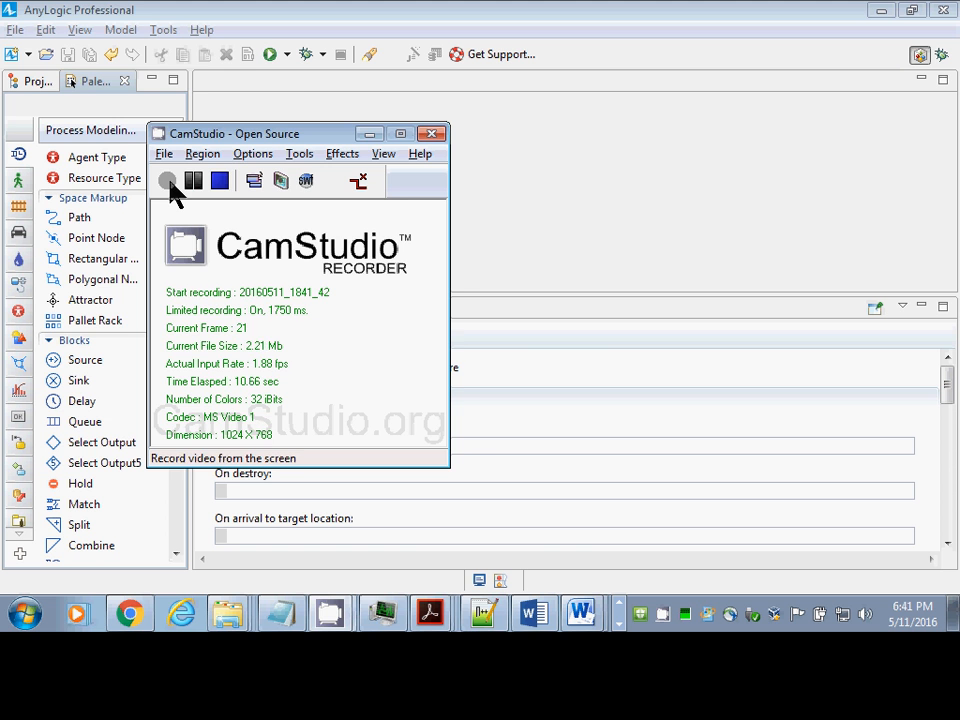
{"action": "left_click", "coordinate": [15, 30]}
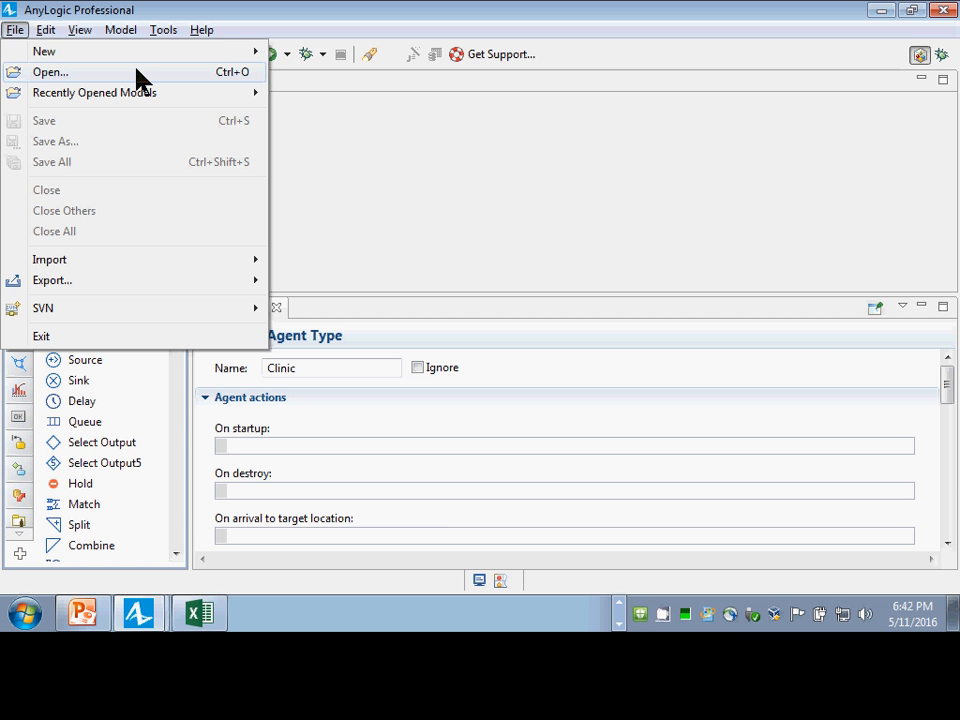
{"action": "left_click", "coordinate": [137, 72]}
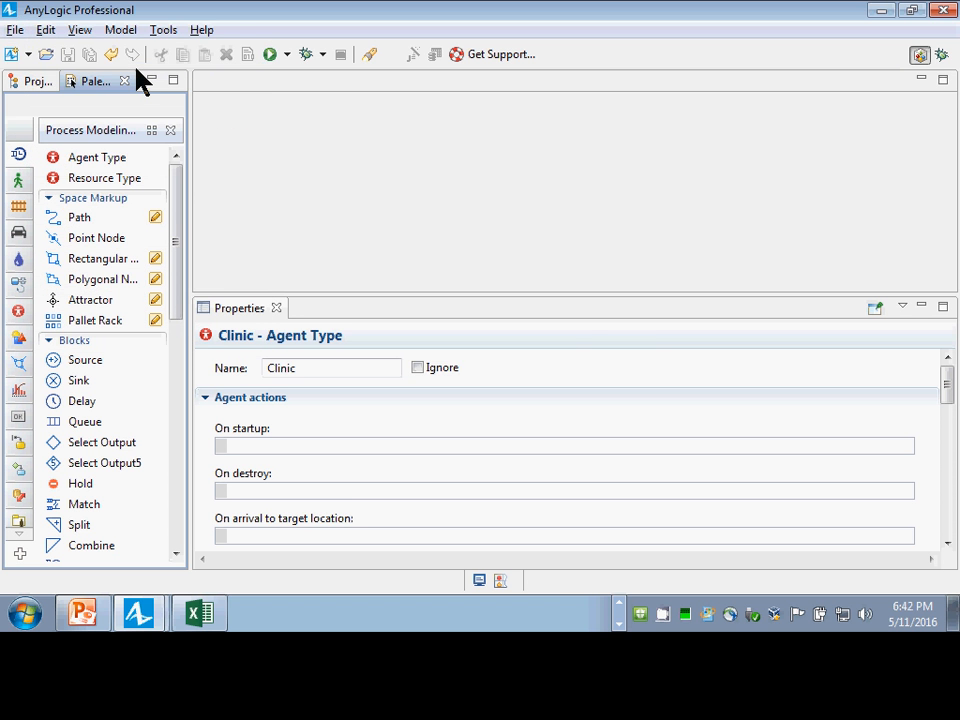
{"action": "key", "text": "alt+Tab"}
Step: Browse to the z:\usask\classes\Bootcamps folder for opening an existing model
{"action": "left_click", "coordinate": [15, 30]}
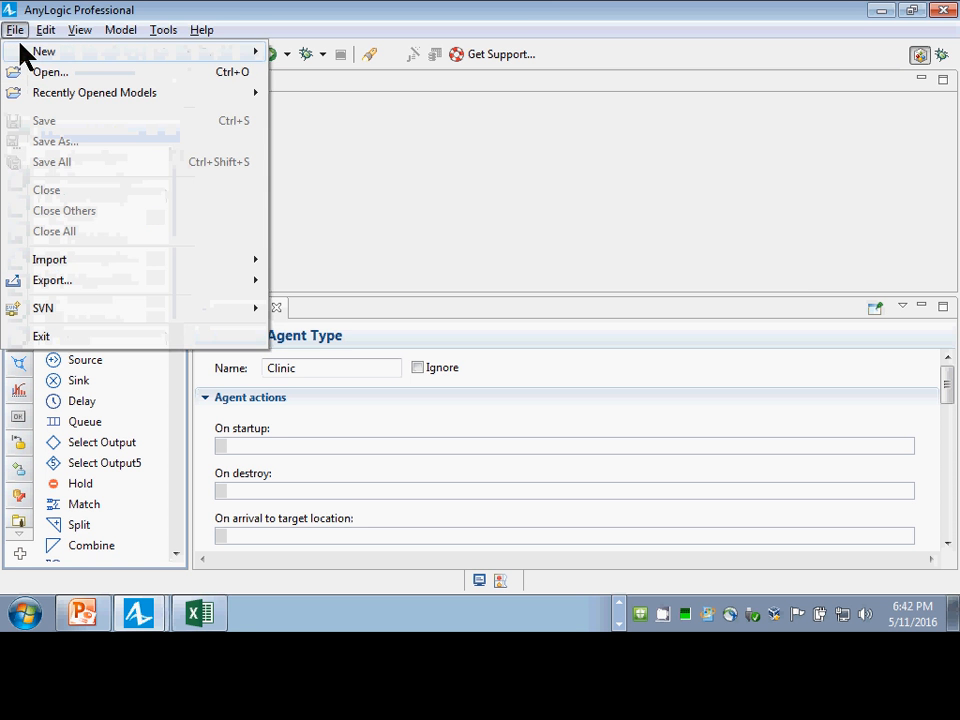
{"action": "mouse_move", "coordinate": [50, 95]}
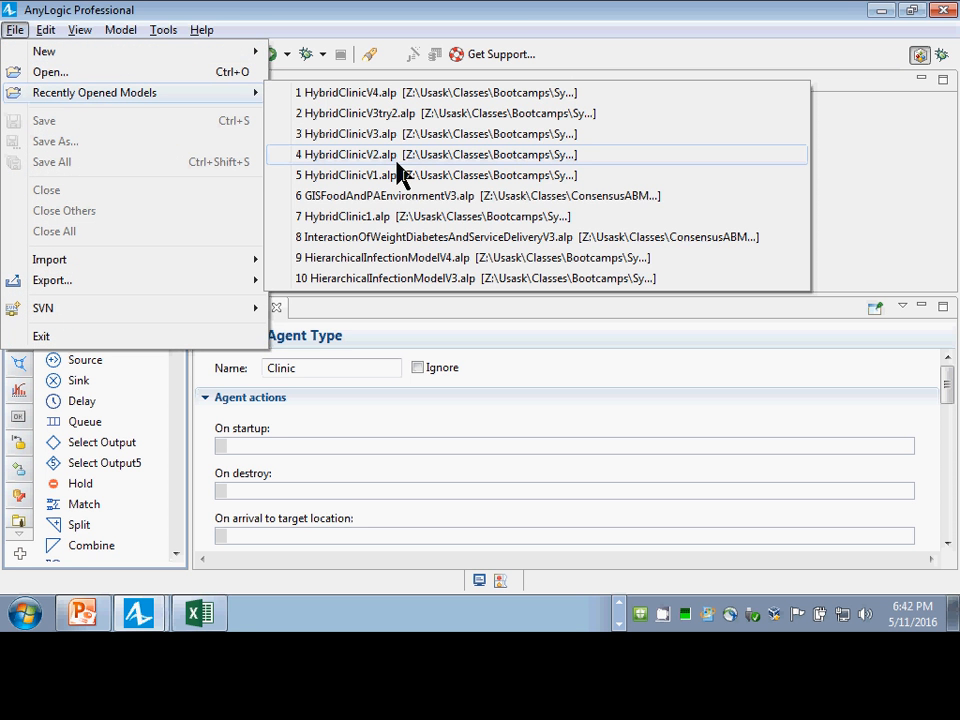
{"action": "left_click", "coordinate": [96, 74]}
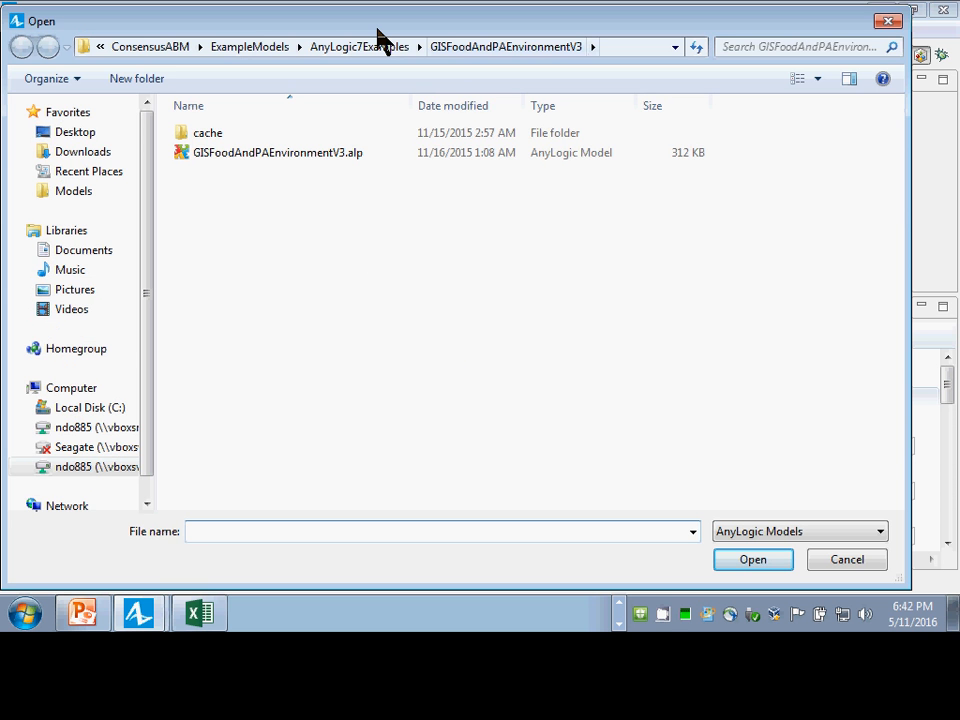
{"action": "left_click", "coordinate": [322, 46]}
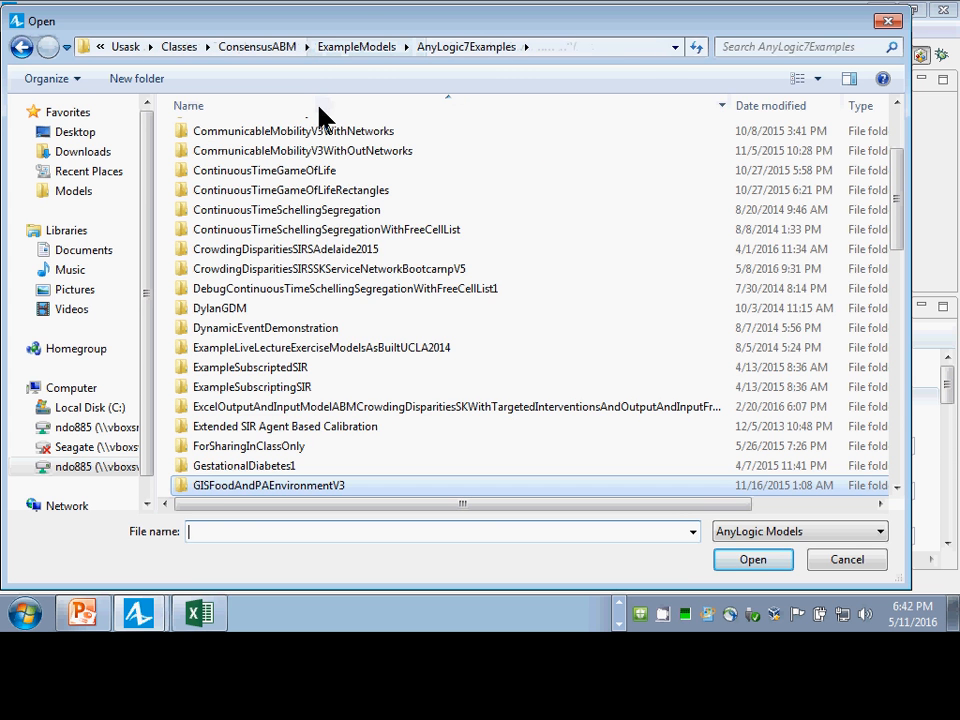
{"action": "type", "text": "z:\\us"}
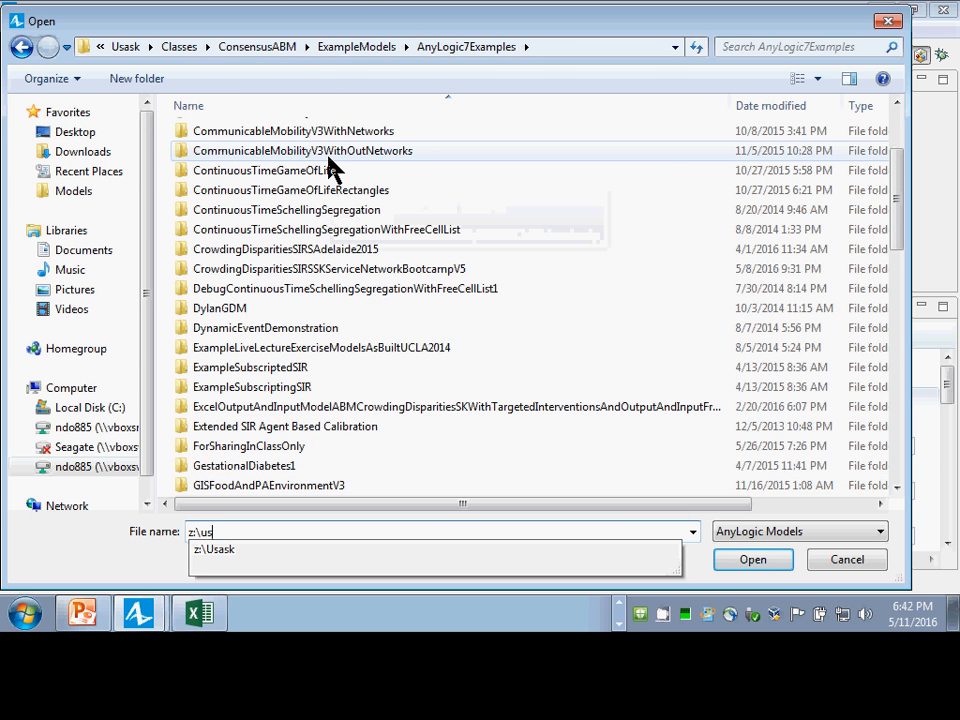
{"action": "type", "text": "ask\\classes\\"}
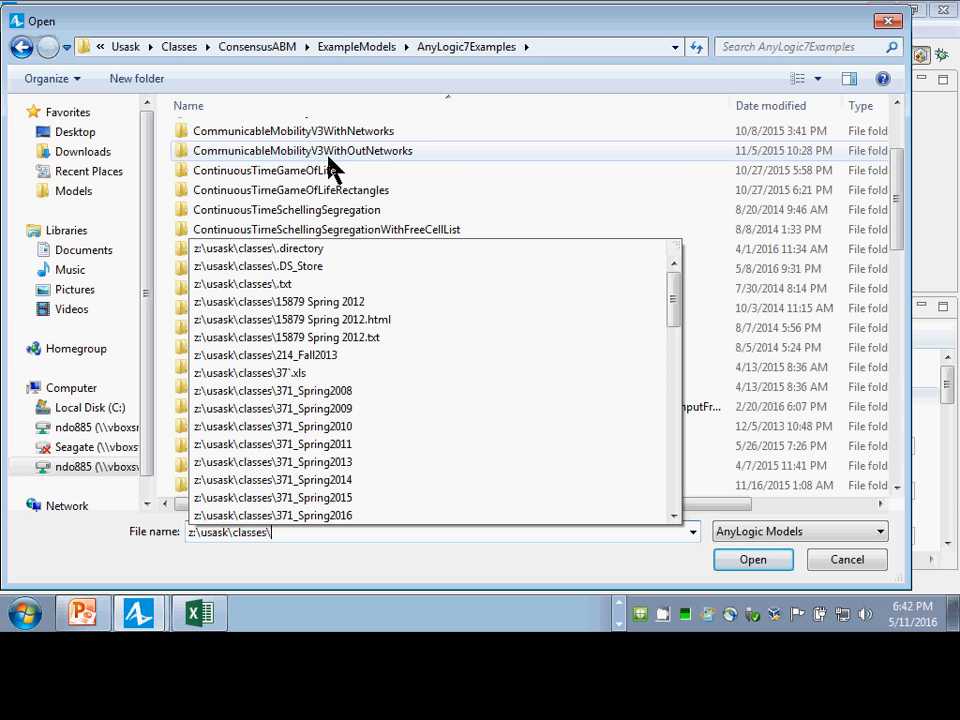
{"action": "type", "text": "boo"}
{"action": "key", "text": "Down"}
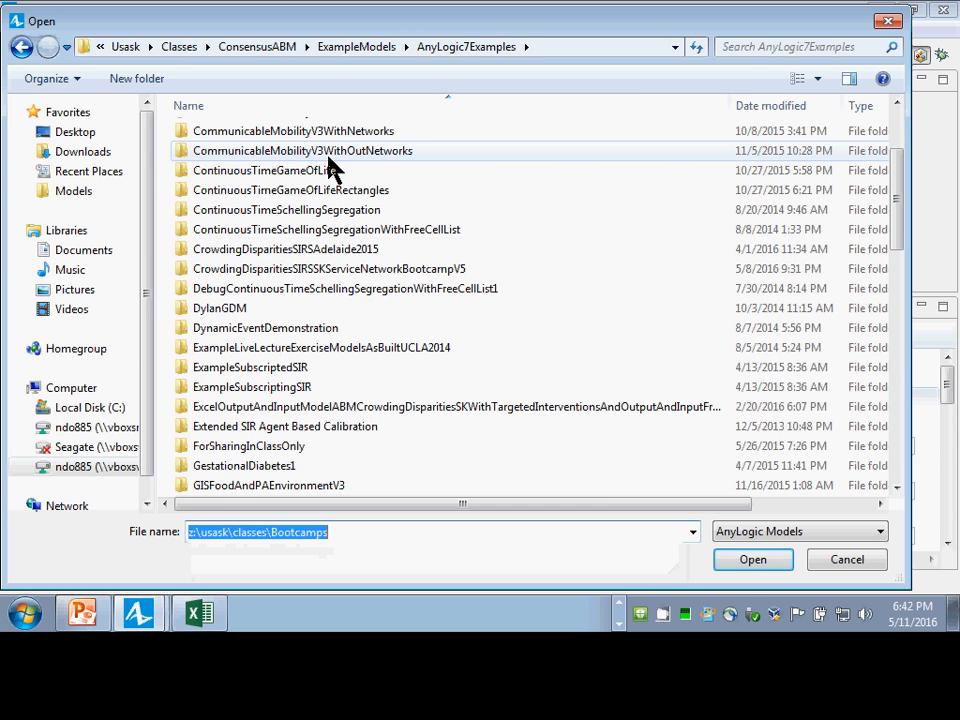
{"action": "key", "text": "Return"}
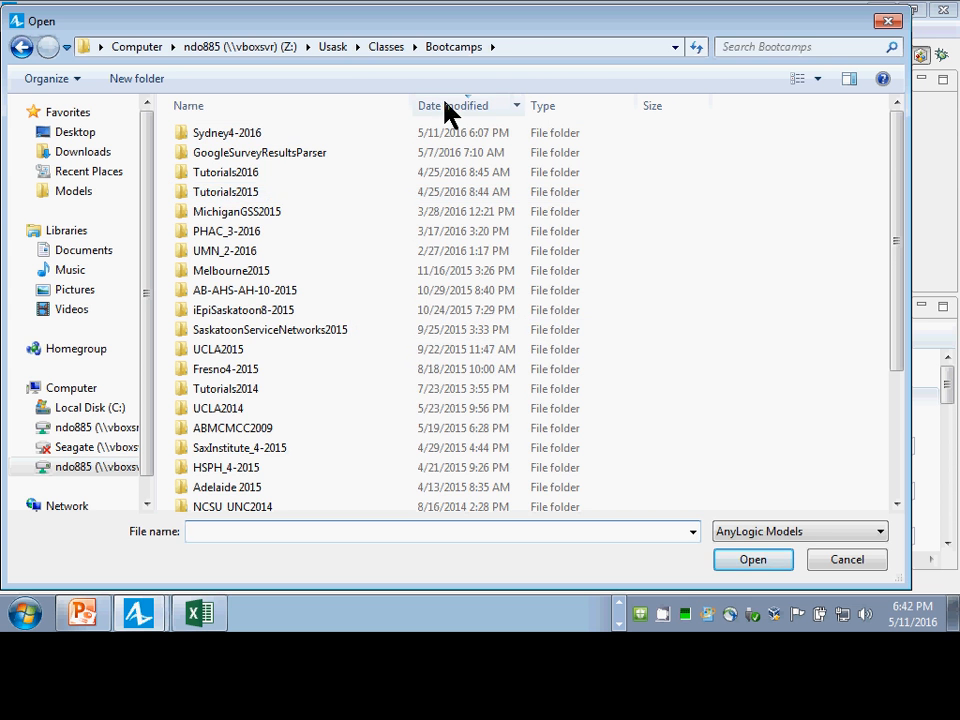
Step: Open the model InitialInteractingStatechartsV2.alp from its folder inside Sydney4-2016
{"action": "double_click", "coordinate": [326, 141]}
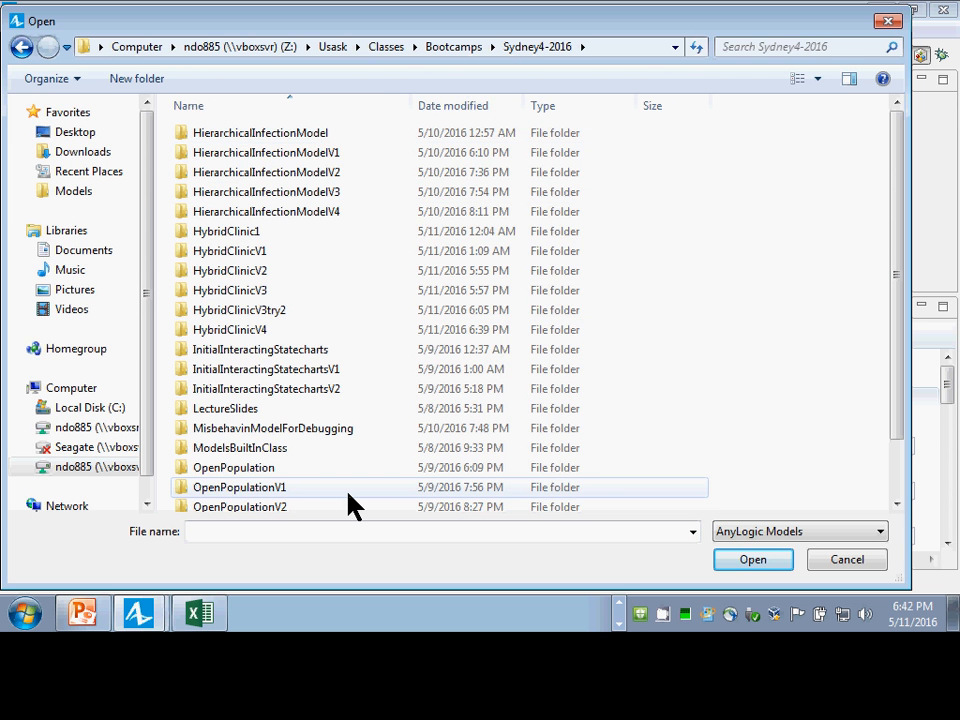
{"action": "double_click", "coordinate": [320, 394]}
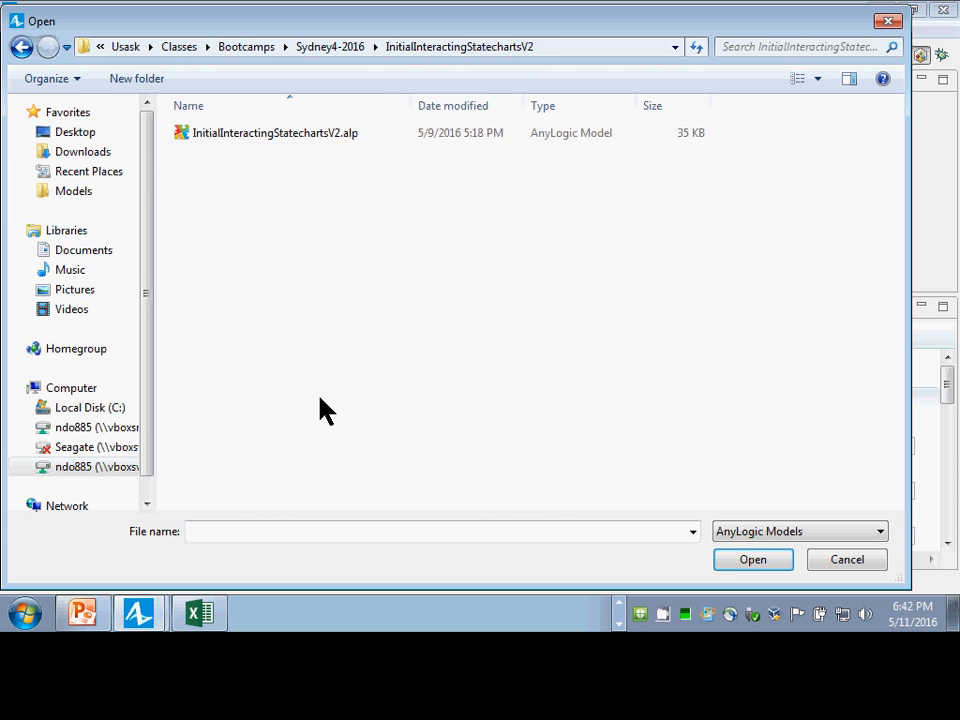
{"action": "double_click", "coordinate": [253, 138]}
Step: Close the AnyLogic 7 Professional Help window and return to the model's Main diagram
{"action": "key", "text": "alt+Tab"}
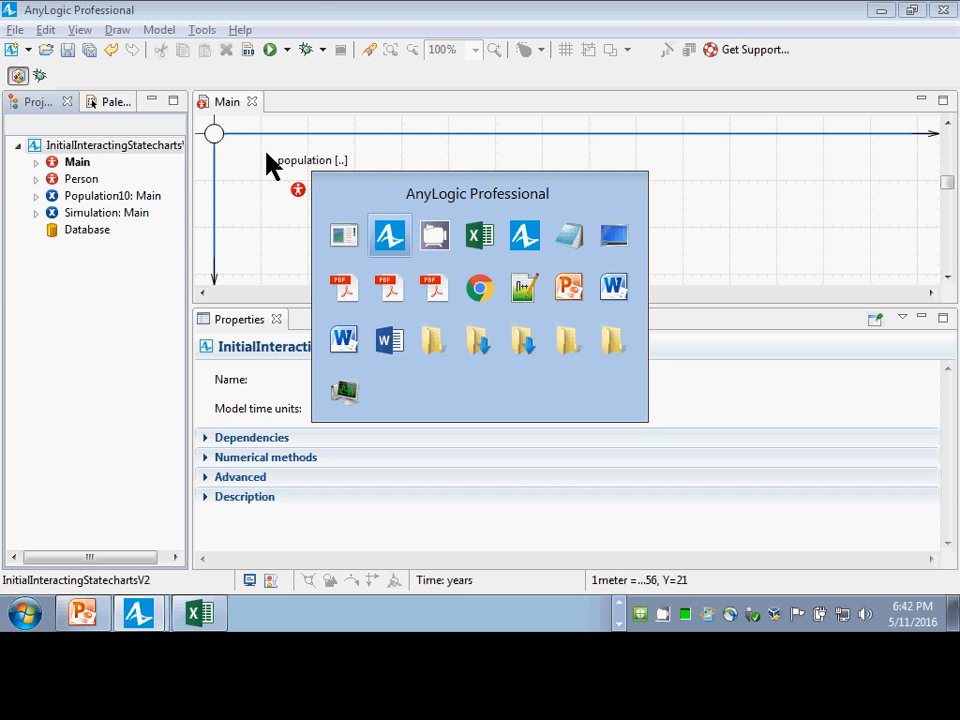
{"action": "key", "text": "Tab"}
{"action": "key", "text": "Tab"}
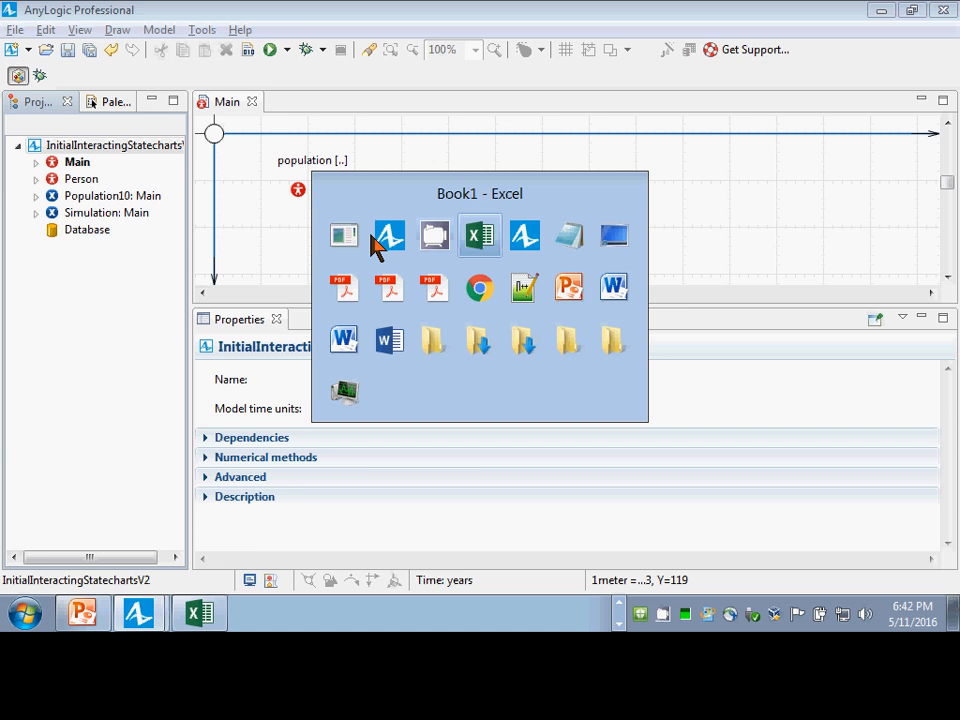
{"action": "left_click", "coordinate": [371, 237]}
{"action": "key", "text": "alt+Tab"}
{"action": "key", "text": "Escape"}
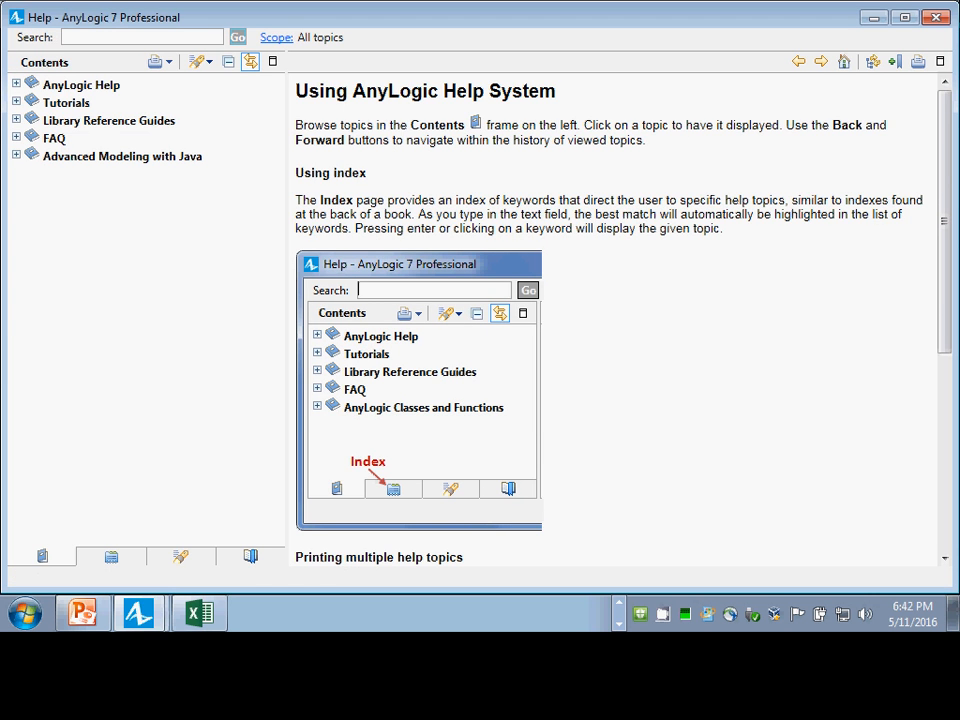
{"action": "left_click", "coordinate": [936, 17]}
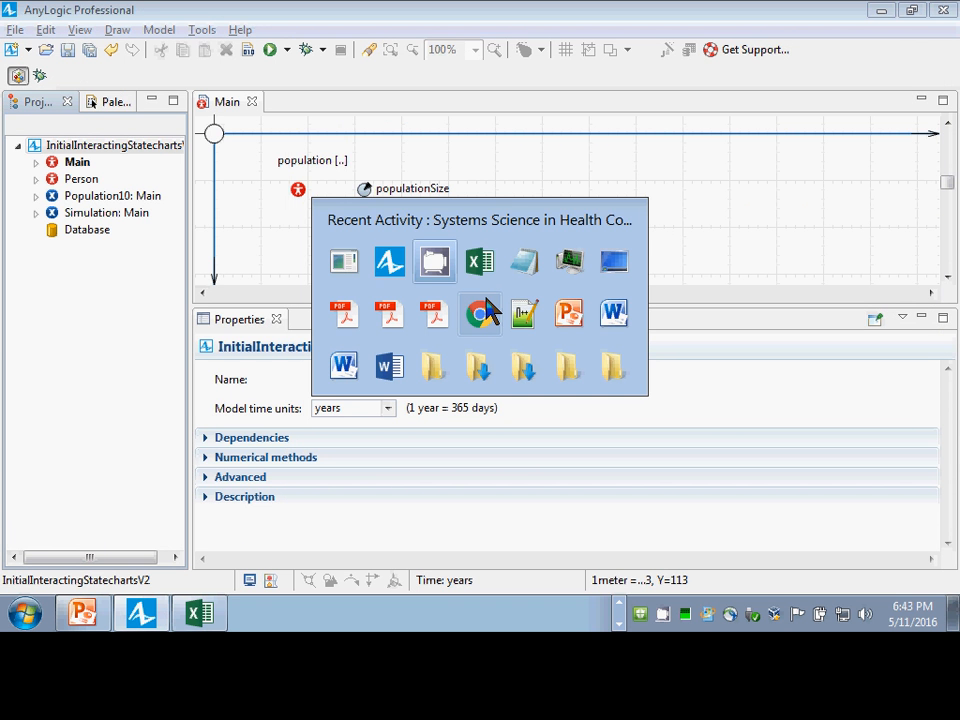
{"action": "left_click", "coordinate": [445, 268]}
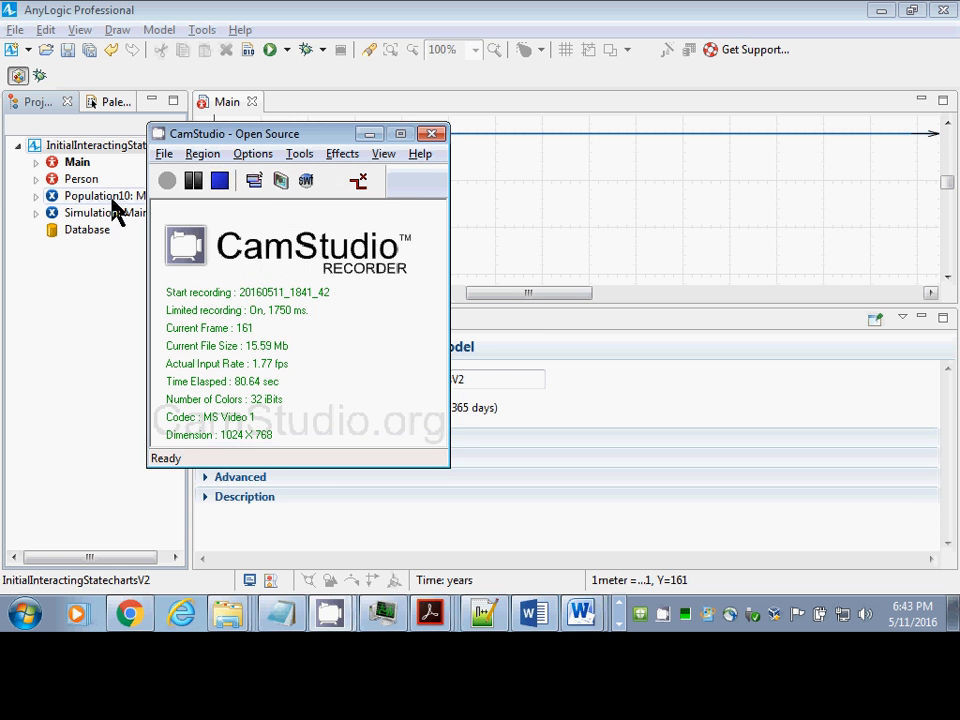
{"action": "left_click", "coordinate": [598, 208]}
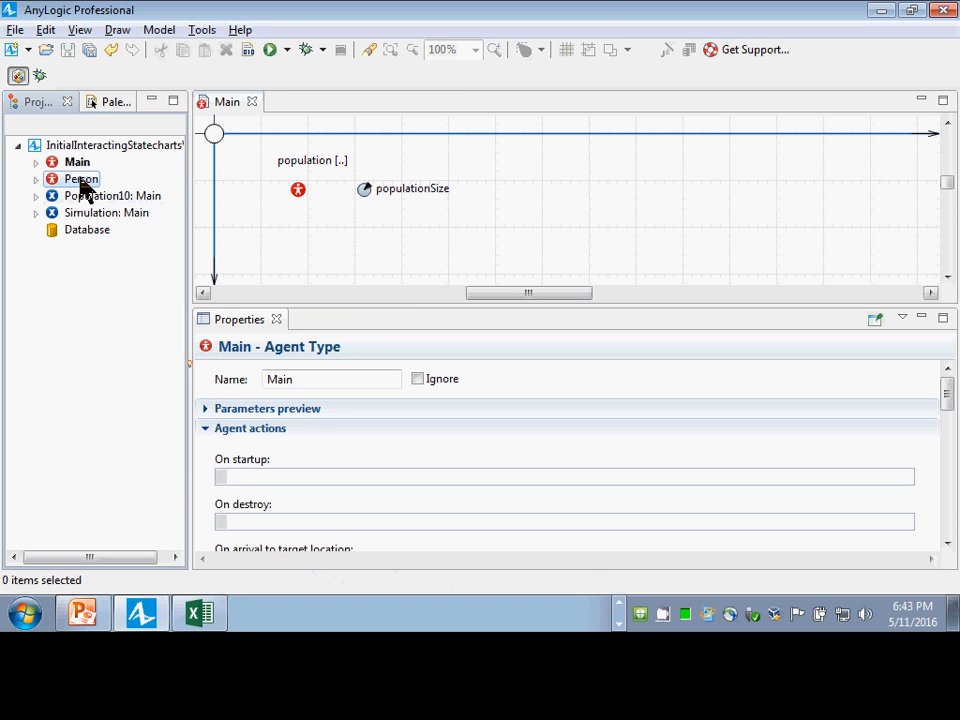
Step: Open the Person agent type and enlarge its diagram area to examine the statecharts and the diabetes hazard contribution variable
{"action": "double_click", "coordinate": [81, 179]}
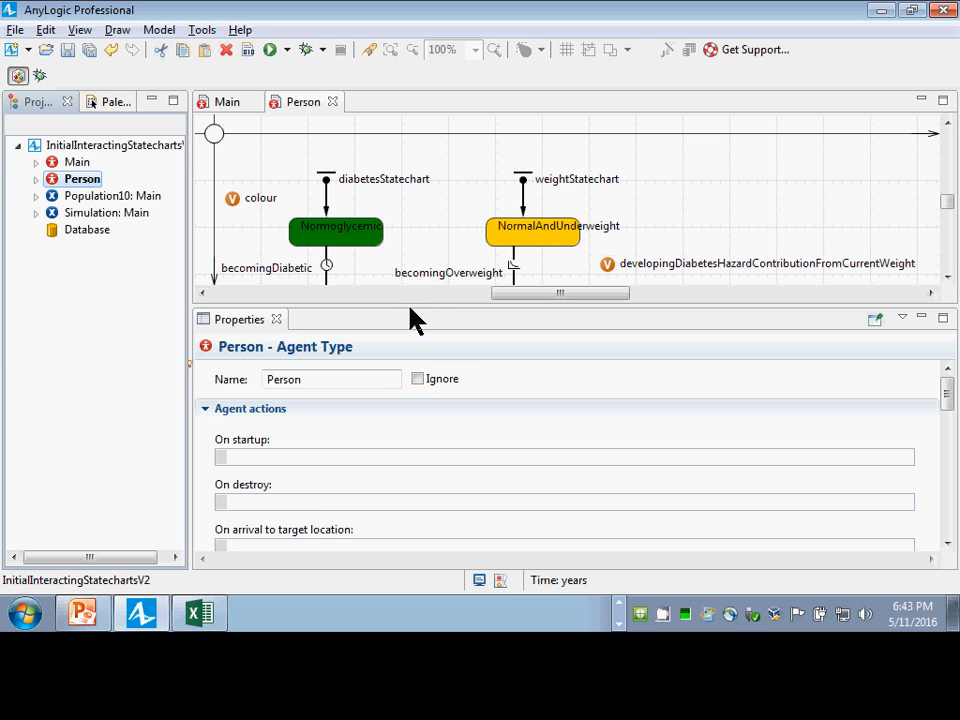
{"action": "left_click_drag", "start_coordinate": [410, 308], "coordinate": [437, 469]}
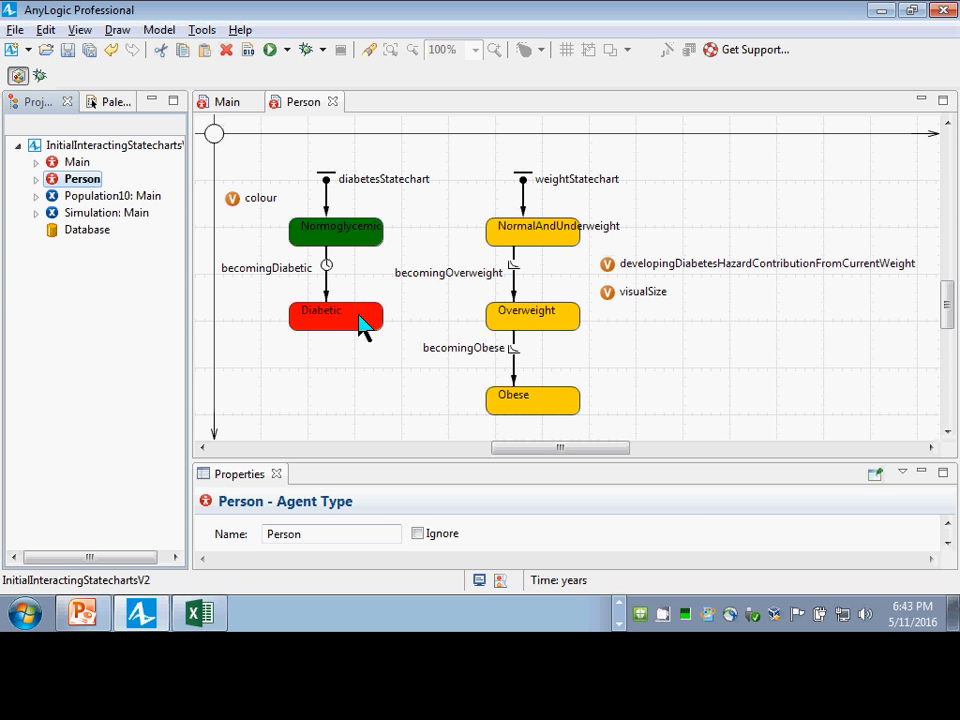
{"action": "left_click", "coordinate": [606, 265]}
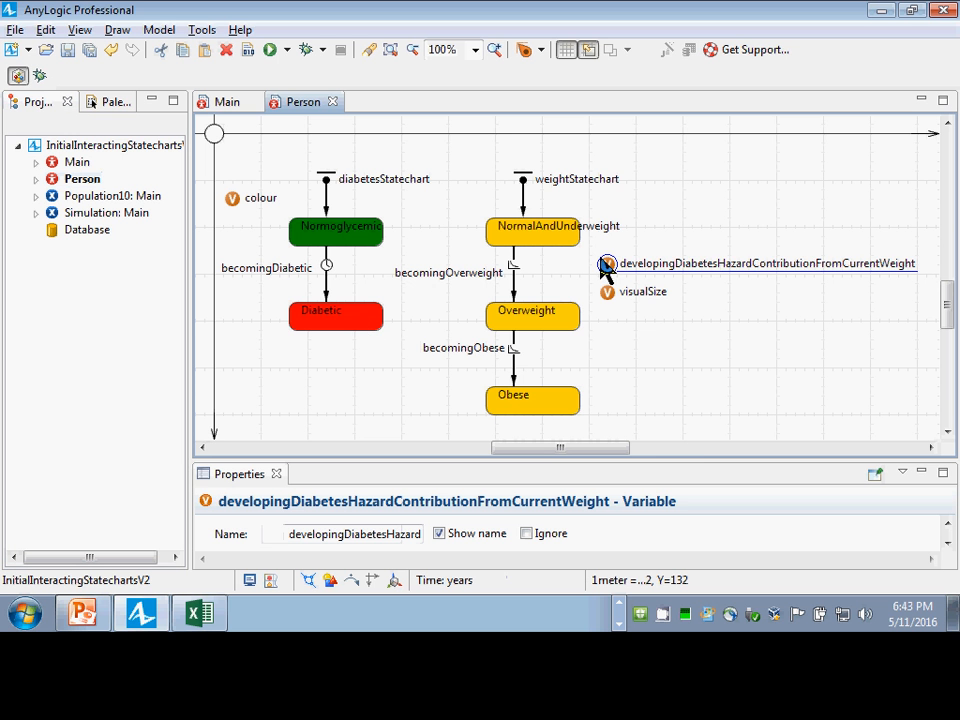
{"action": "left_click", "coordinate": [640, 340]}
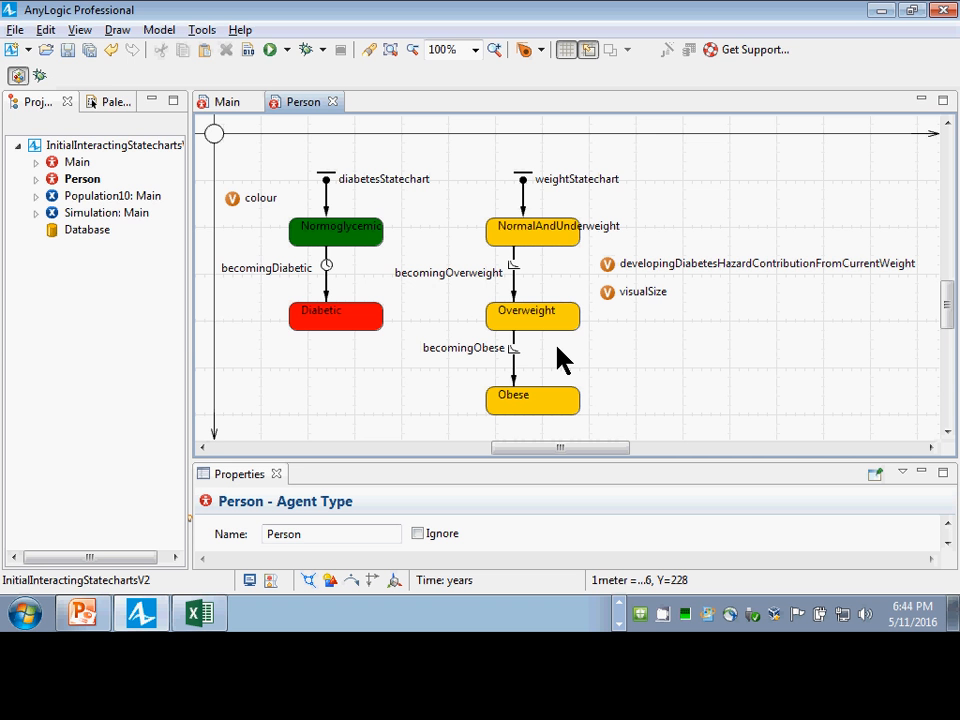
Step: Start saving the model as a new copy with the model name InitialHealthEconomicsV1
{"action": "key", "text": "alt+f"}
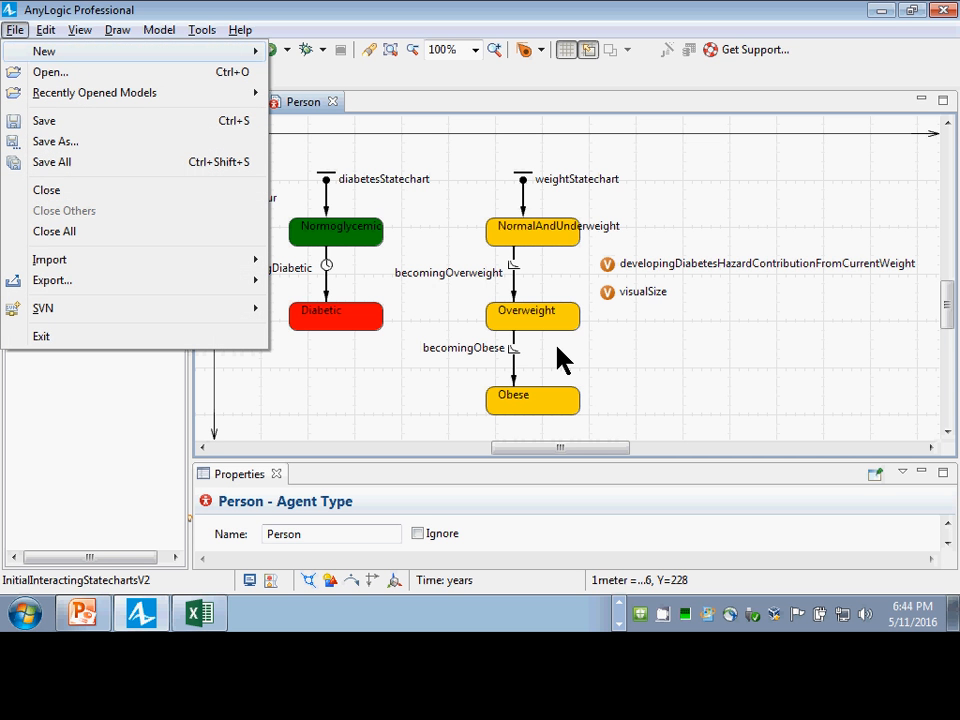
{"action": "left_click", "coordinate": [55, 141]}
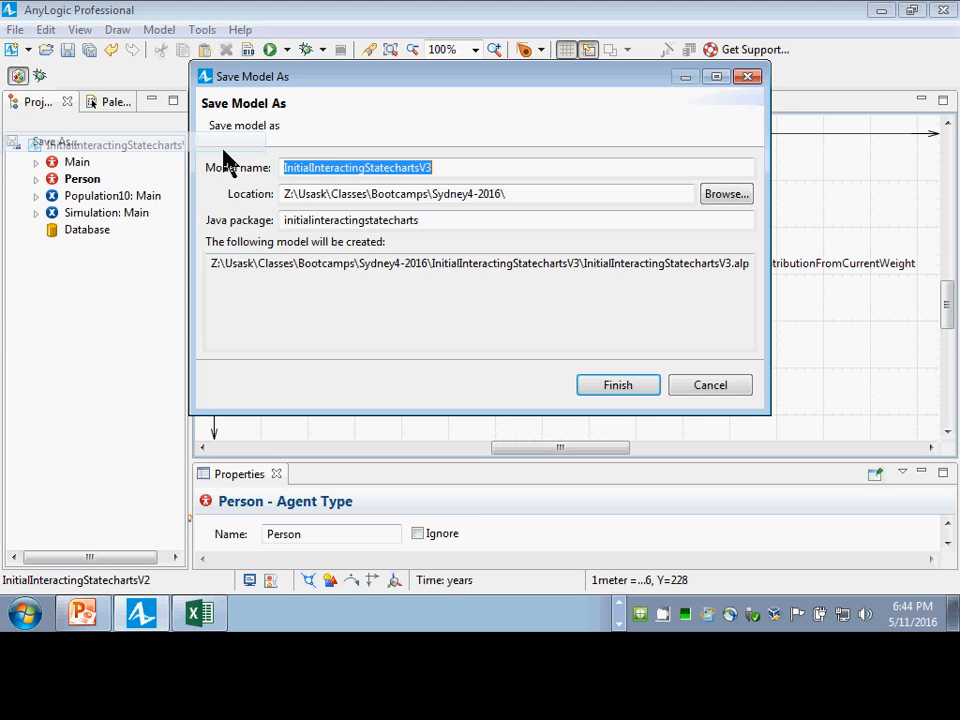
{"action": "left_click", "coordinate": [332, 227]}
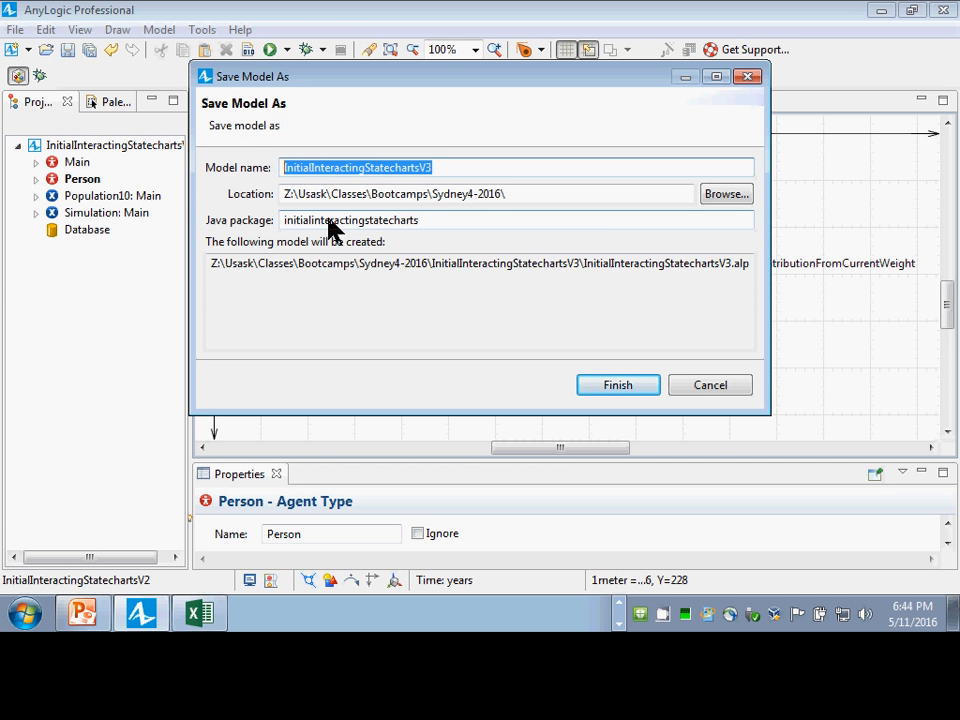
{"action": "type", "text": "H"}
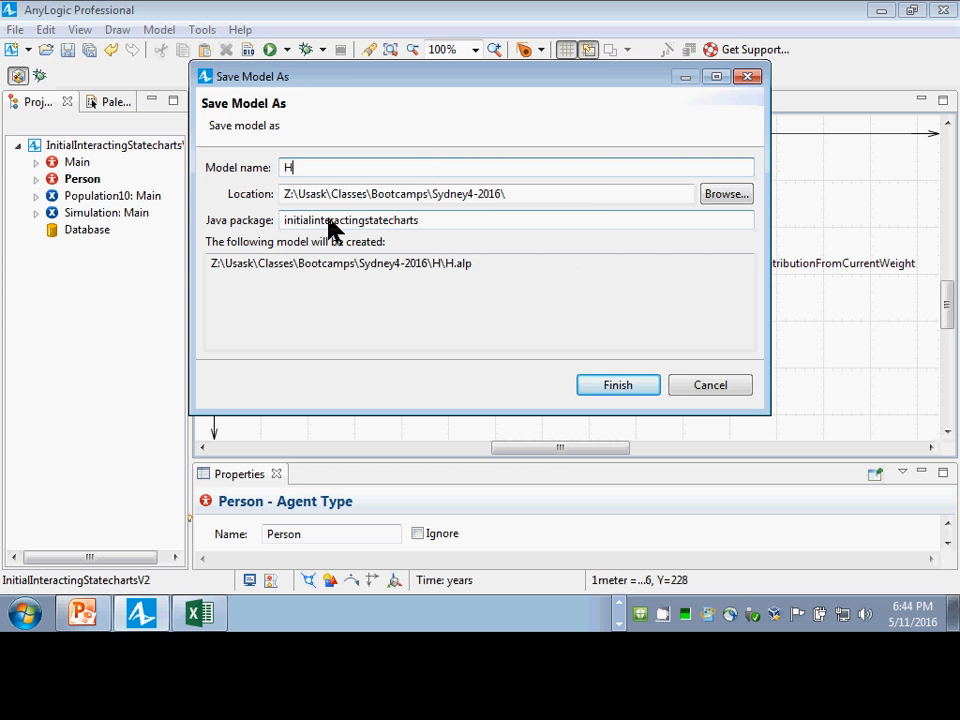
{"action": "type", "text": "ealthEconim"}
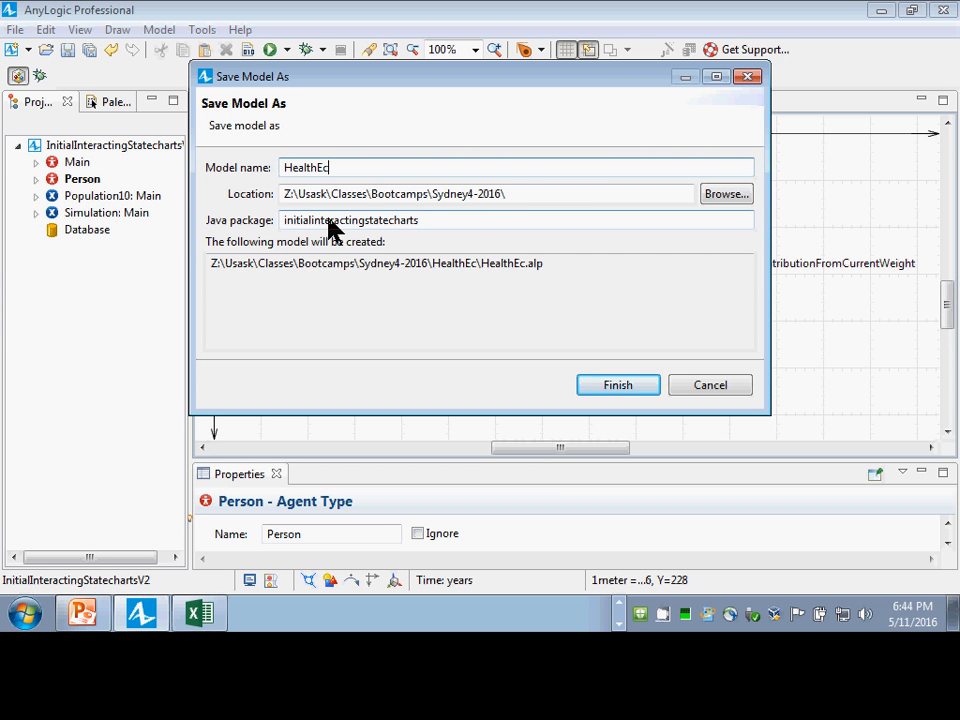
{"action": "key", "text": "BackSpace"}
{"action": "key", "text": "BackSpace"}
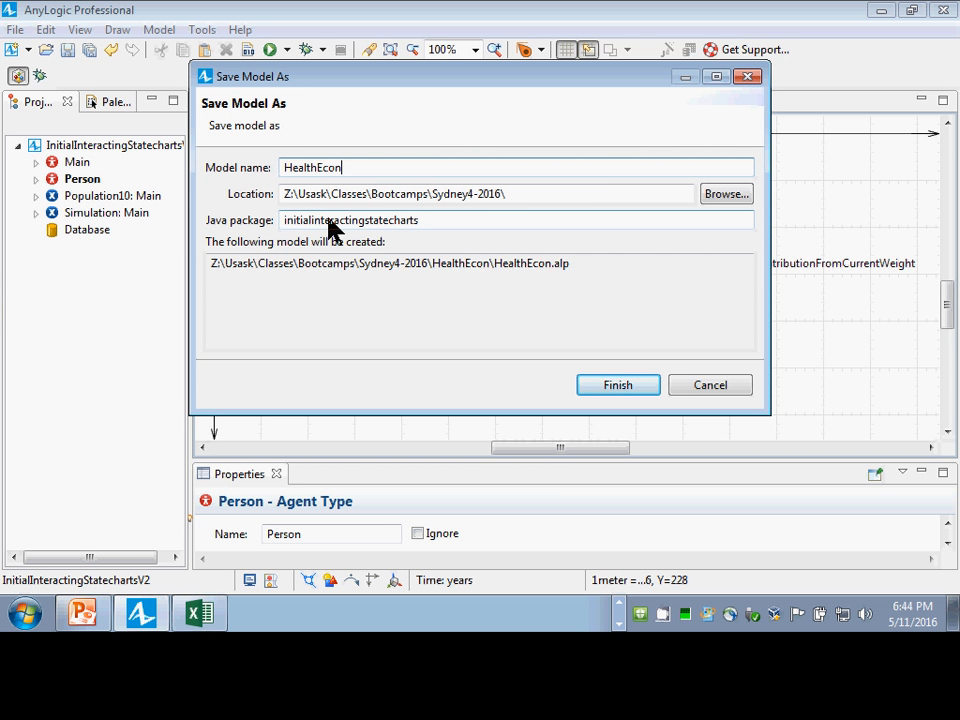
{"action": "type", "text": "omics"}
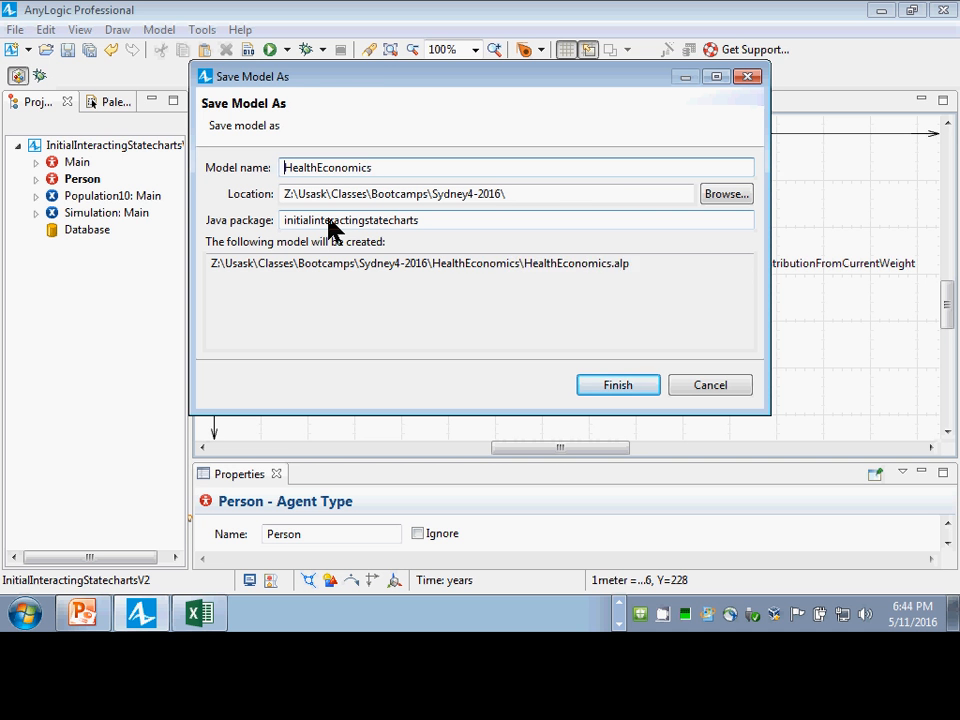
{"action": "key", "text": "Home"}
{"action": "type", "text": "Initial"}
{"action": "key", "text": "End"}
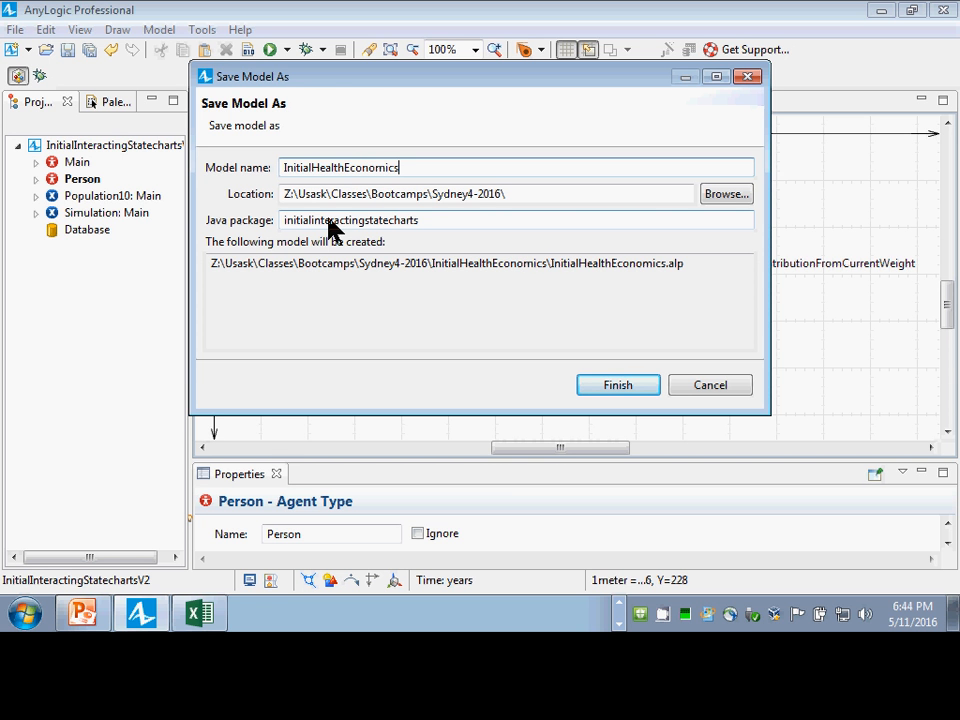
{"action": "type", "text": "V1"}
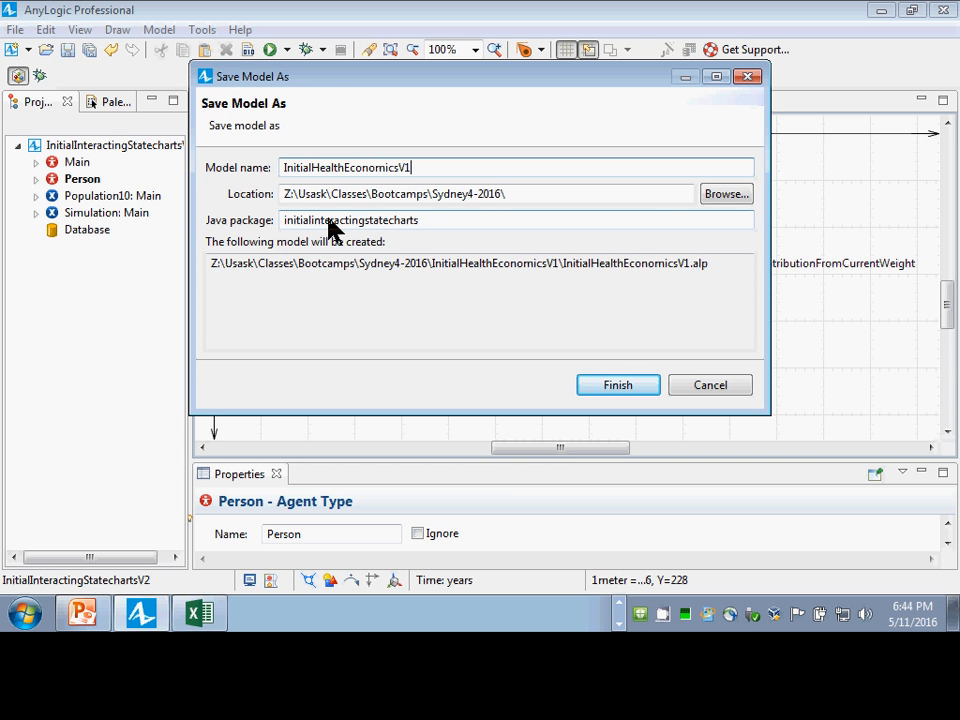
Step: Set the copy's Java package to initialHealthEconomicsV1 and complete the save
{"action": "double_click", "coordinate": [440, 222]}
{"action": "type", "text": "i"}
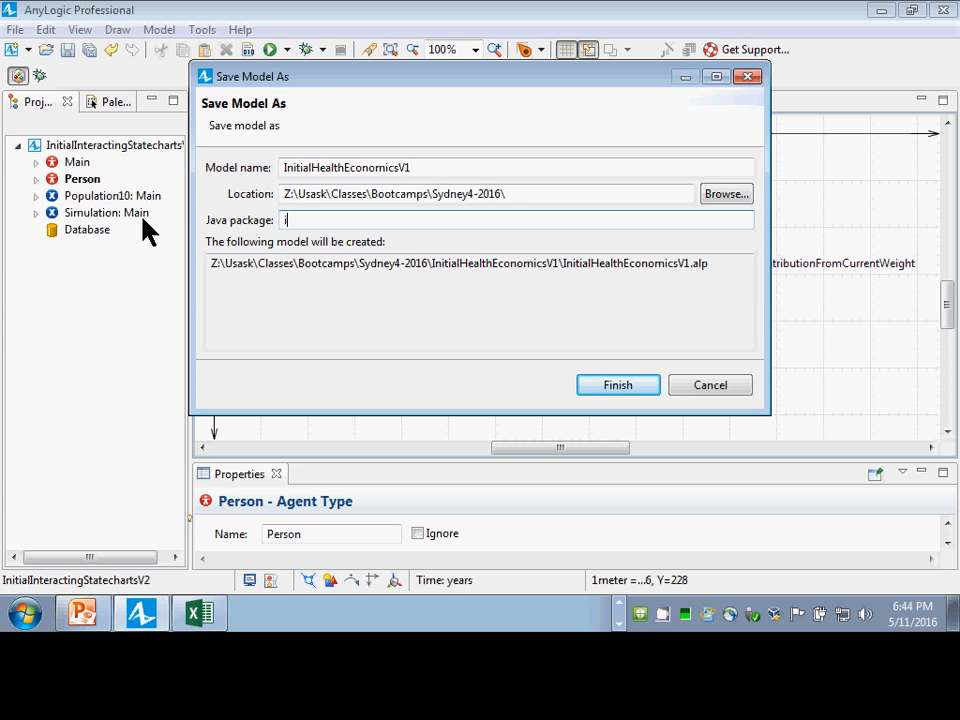
{"action": "type", "text": "nitialHealthEconomicsV1"}
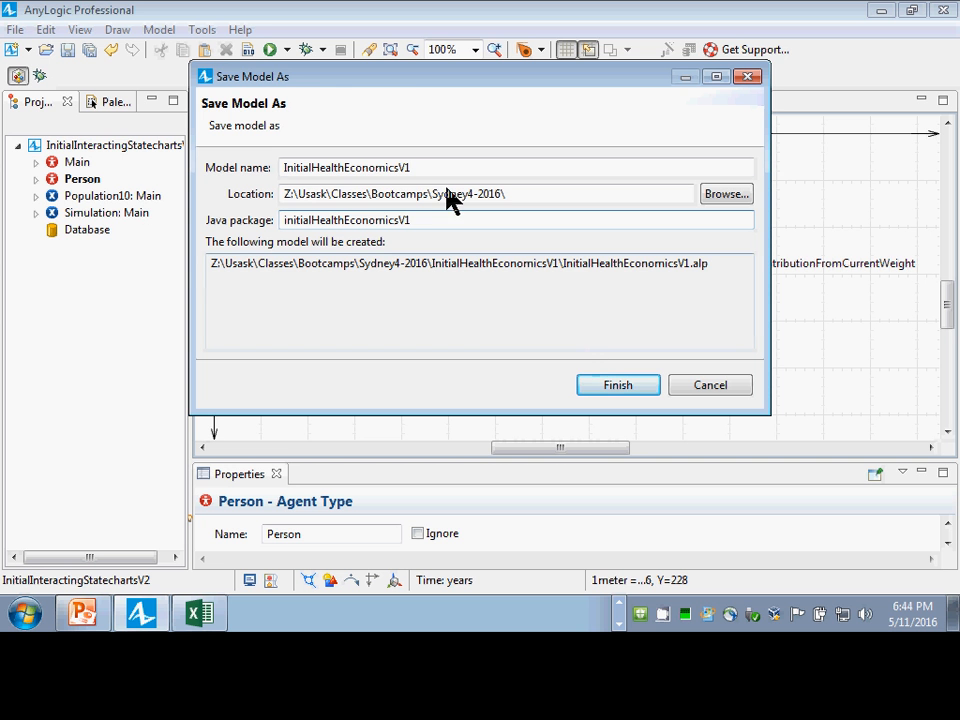
{"action": "left_click_drag", "start_coordinate": [418, 168], "coordinate": [337, 169]}
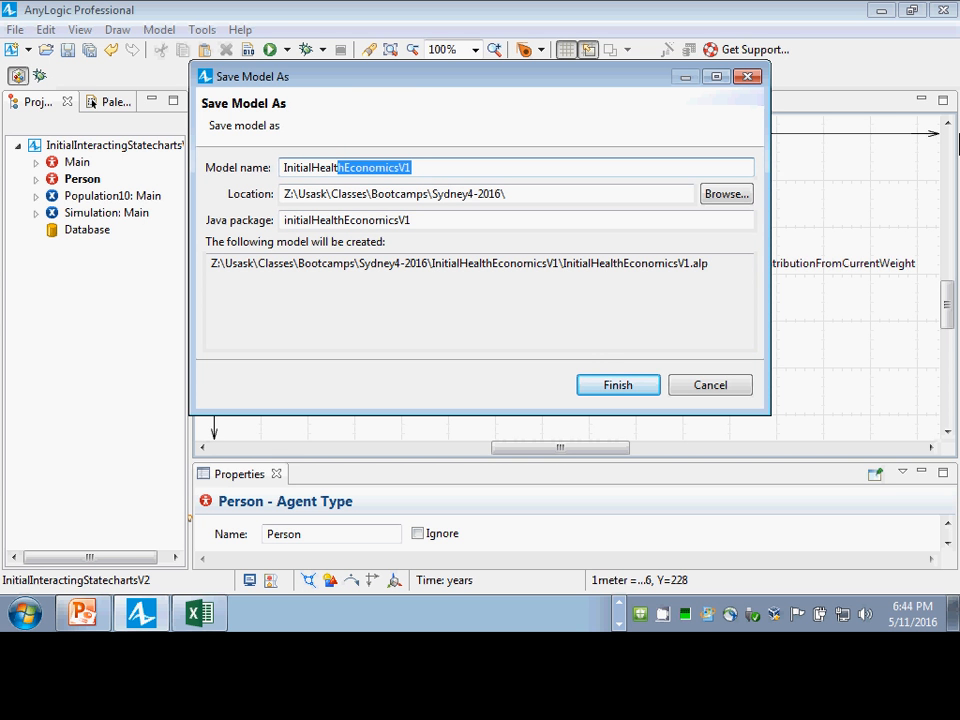
{"action": "left_click", "coordinate": [618, 386]}
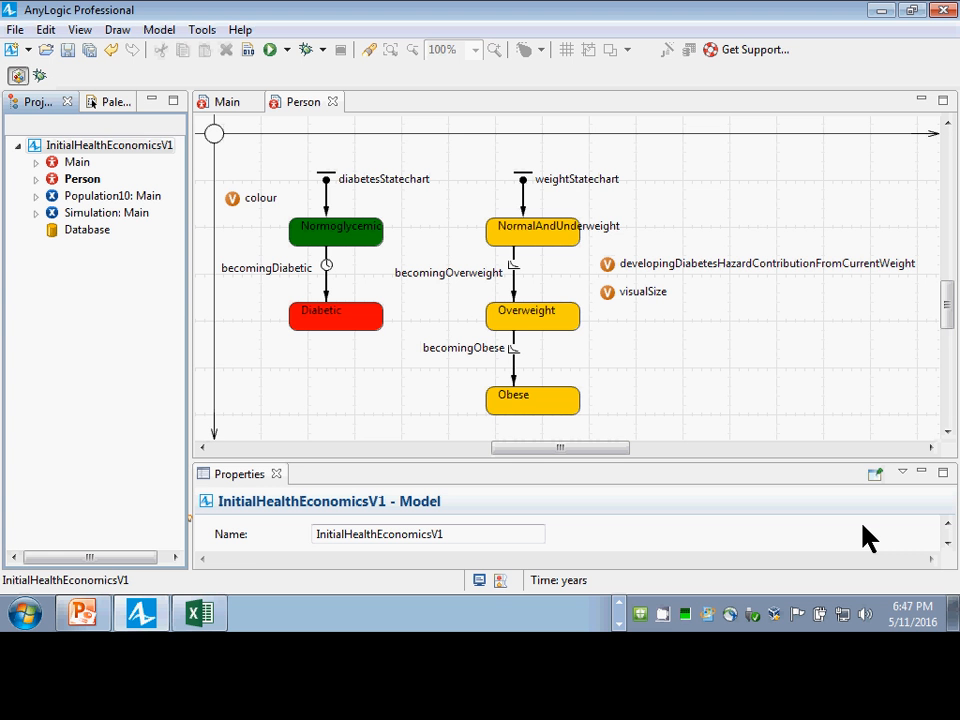
Step: Examine the population, populationSize and connections elements in the Main diagram, and return to the Person diagram
{"action": "left_click", "coordinate": [230, 102]}
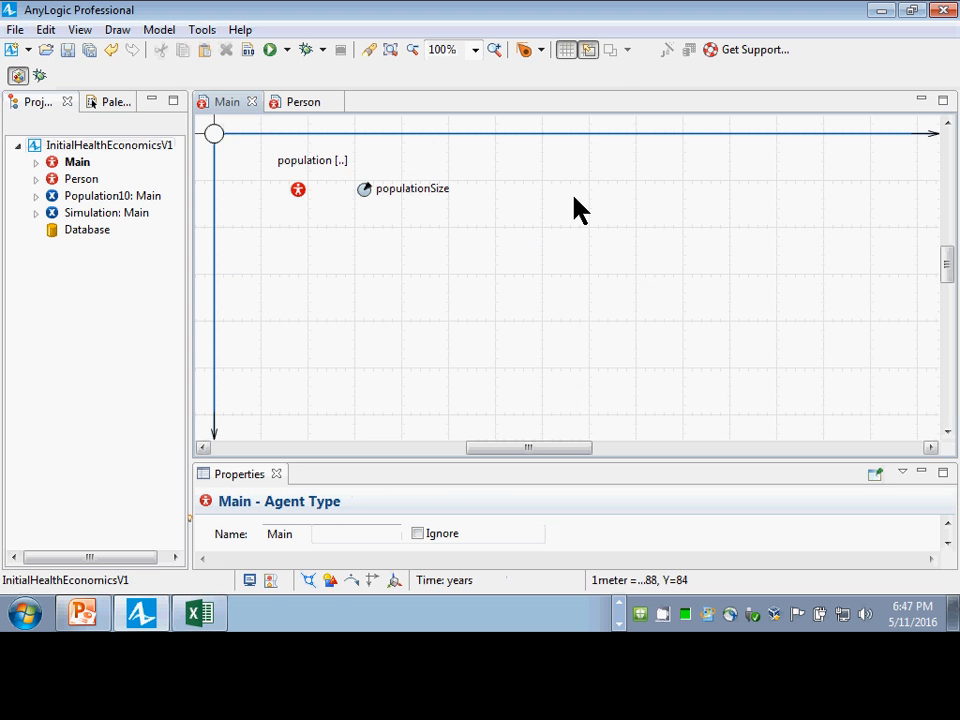
{"action": "scroll", "coordinate": [557, 189], "scroll_direction": "up", "scroll_amount": 3}
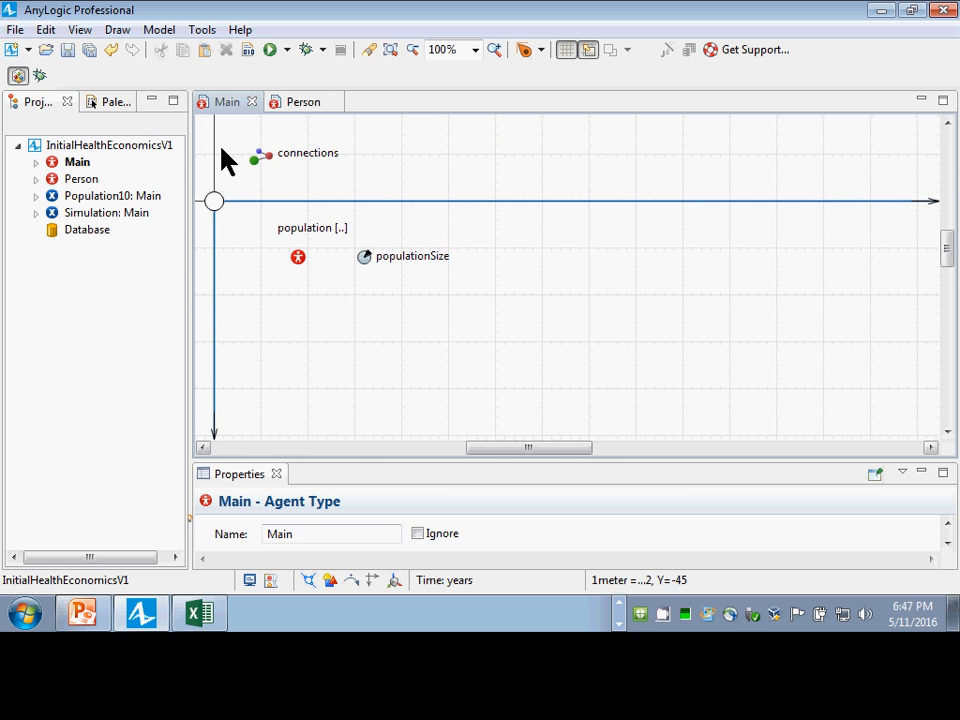
{"action": "left_click", "coordinate": [303, 102]}
{"action": "left_click", "coordinate": [305, 103]}
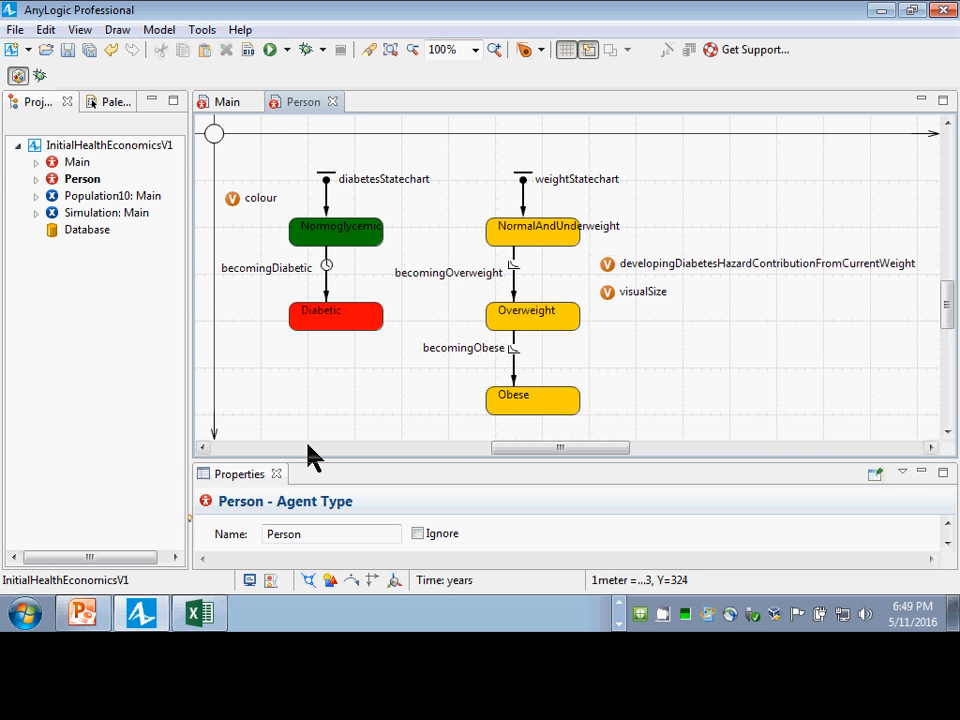
Step: Display the Agent components for modelling, with free space beside the diabetes statechart in the Person diagram
{"action": "left_click_drag", "start_coordinate": [531, 448], "coordinate": [351, 467]}
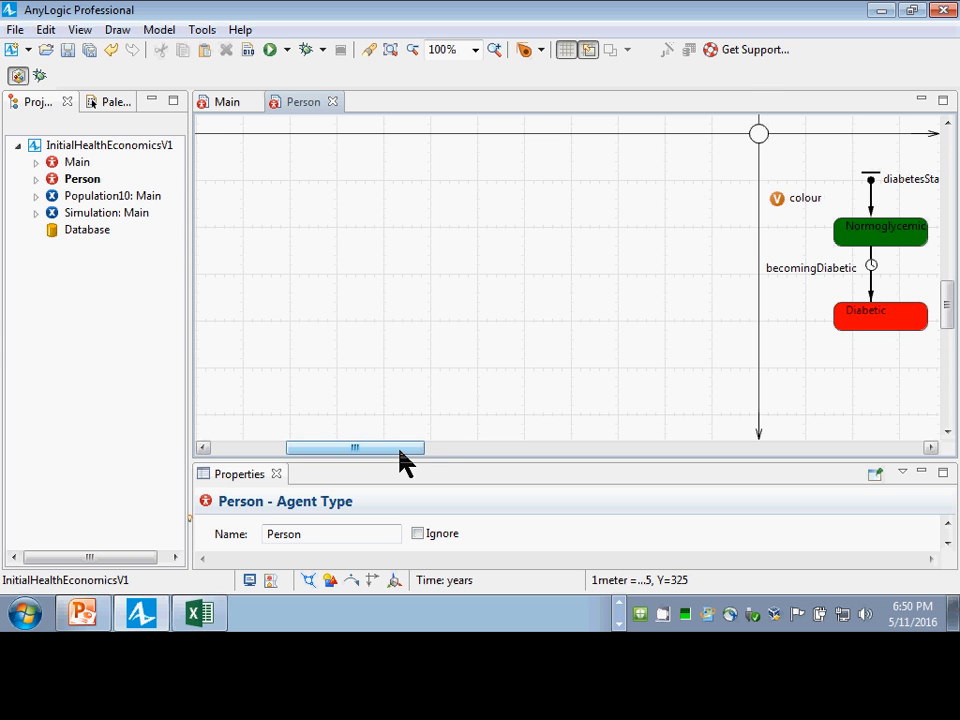
{"action": "left_click_drag", "start_coordinate": [399, 448], "coordinate": [470, 437]}
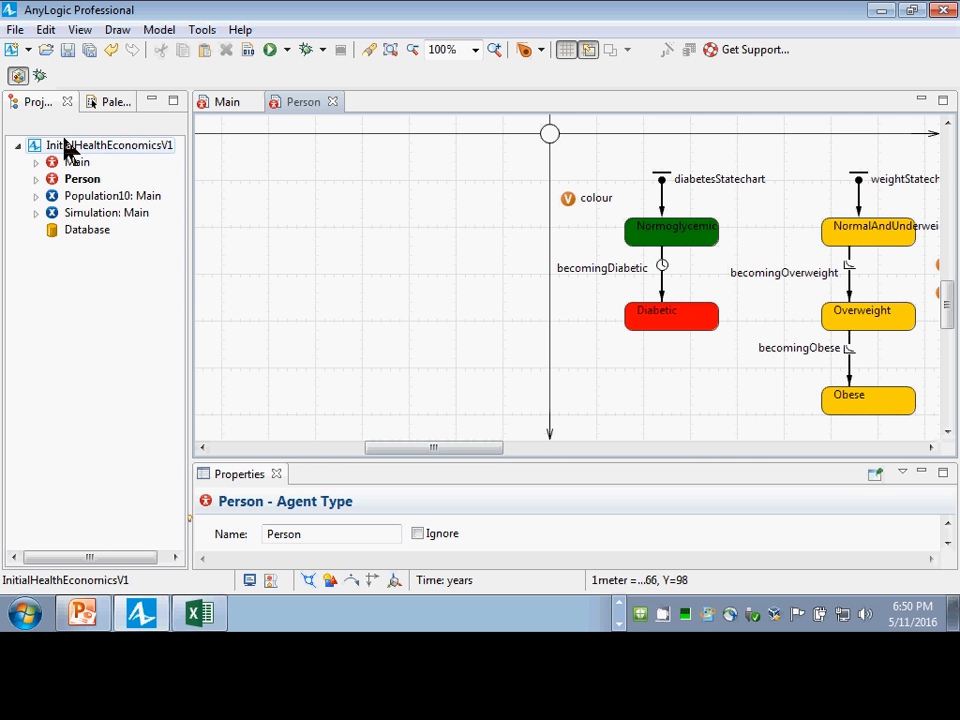
{"action": "left_click", "coordinate": [108, 102]}
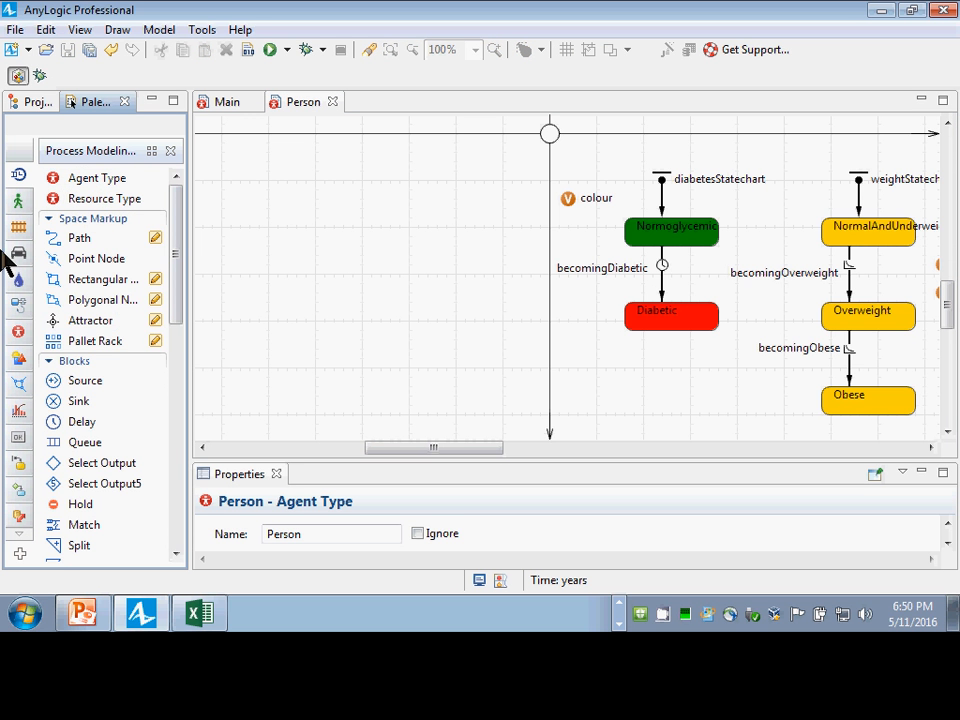
{"action": "left_click", "coordinate": [18, 331]}
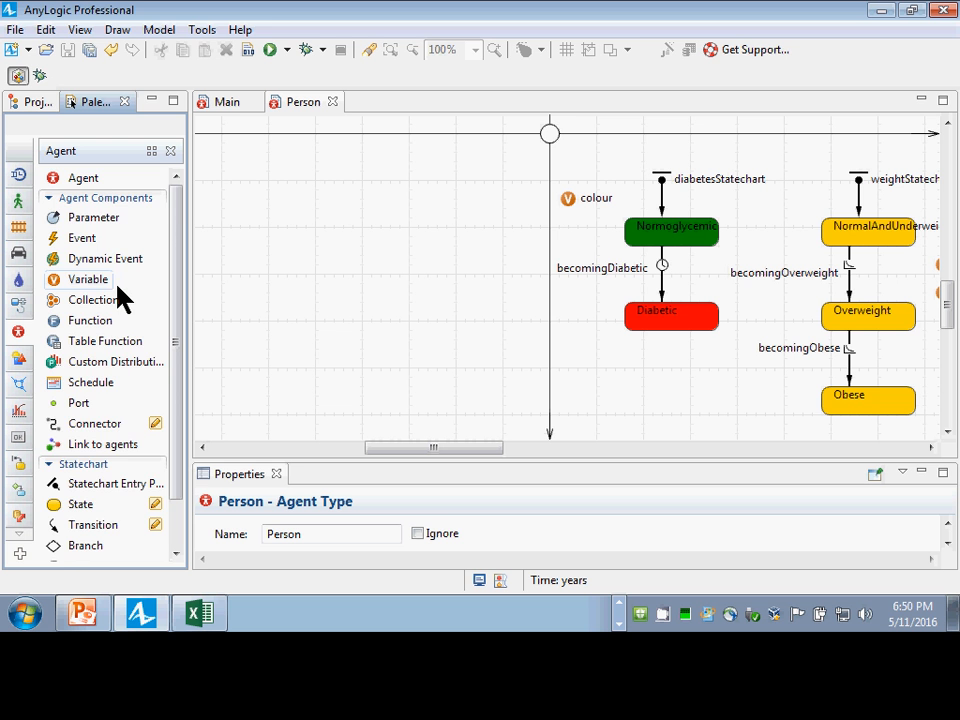
{"action": "scroll", "coordinate": [103, 355], "scroll_direction": "down", "scroll_amount": 1}
{"action": "scroll", "coordinate": [103, 348], "scroll_direction": "up", "scroll_amount": 1}
{"action": "scroll", "coordinate": [664, 236], "scroll_direction": "down", "scroll_amount": 1}
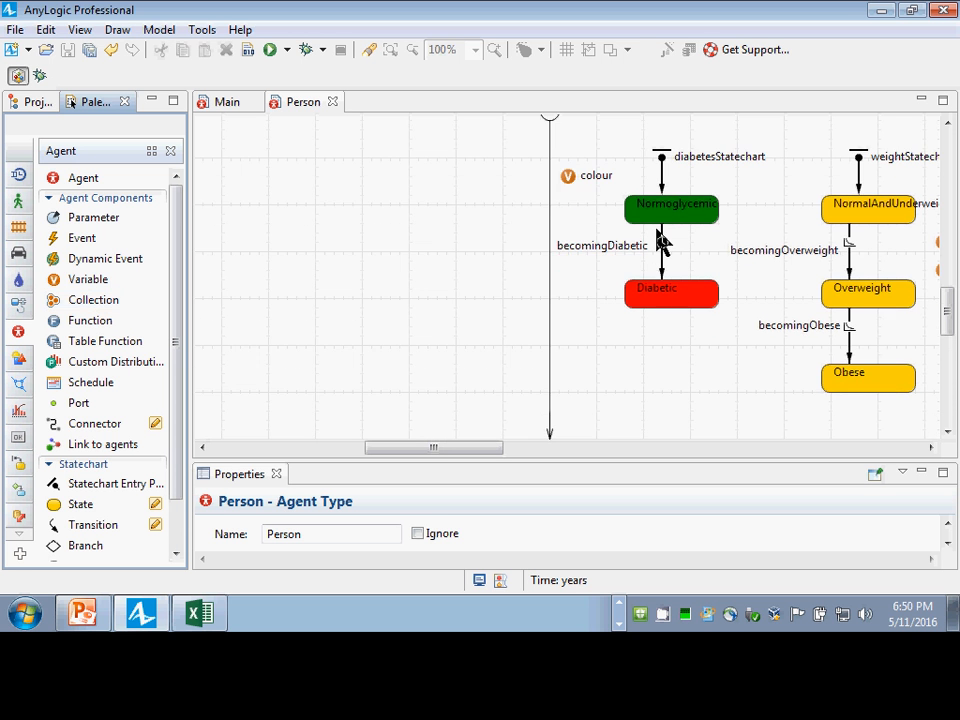
Step: Change the becomingDiabetic transition so that it is triggered by Rate, with enlarged properties to show its rate expression
{"action": "left_click", "coordinate": [662, 258]}
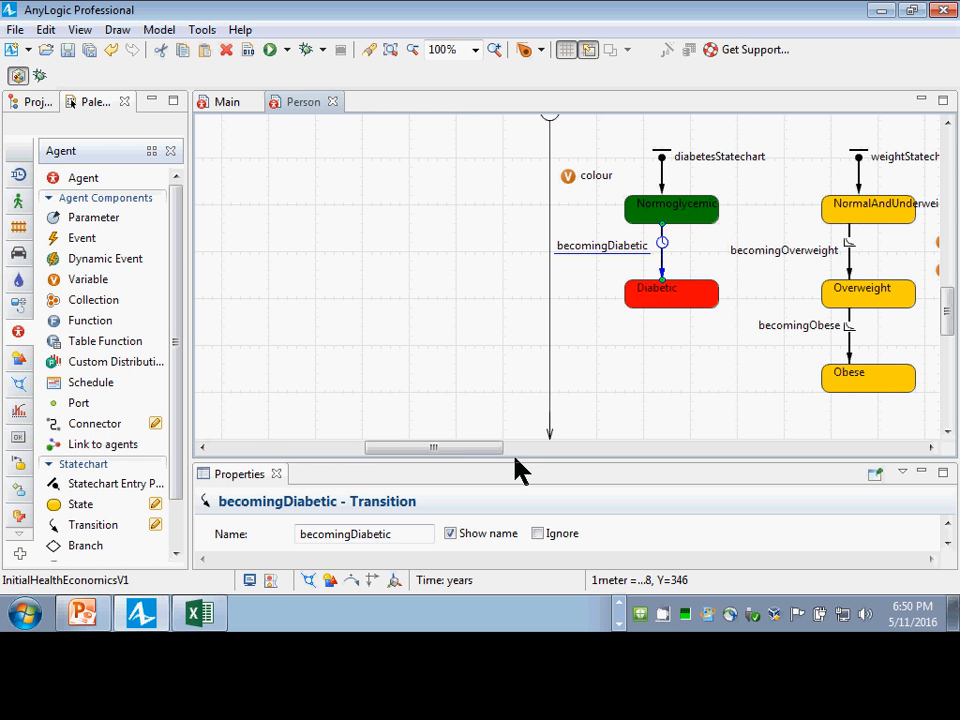
{"action": "left_click_drag", "start_coordinate": [516, 466], "coordinate": [516, 256]}
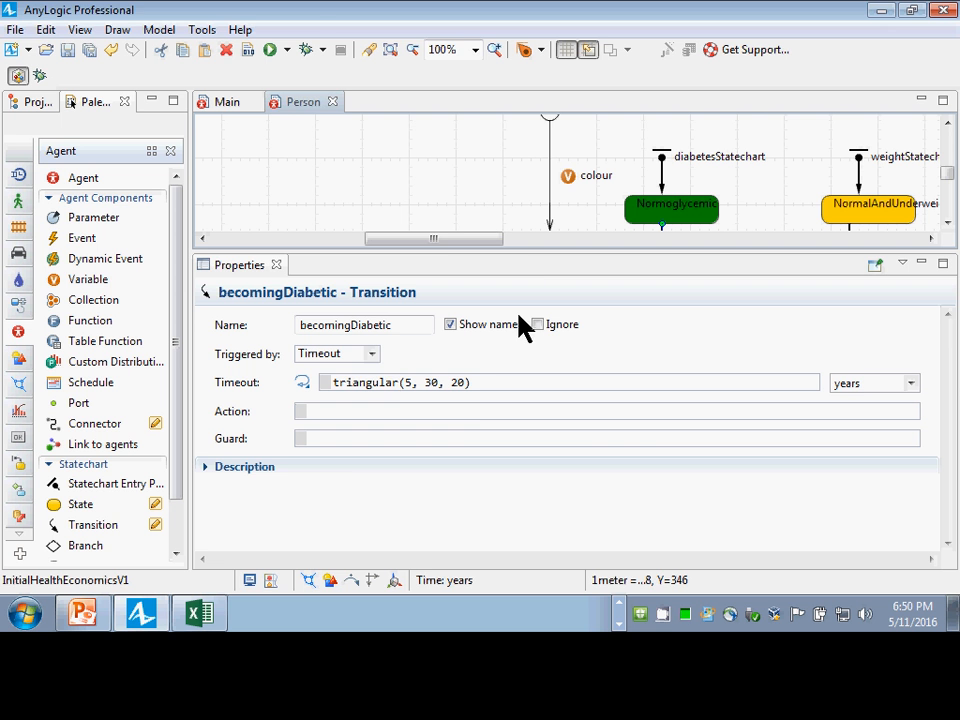
{"action": "left_click", "coordinate": [366, 354]}
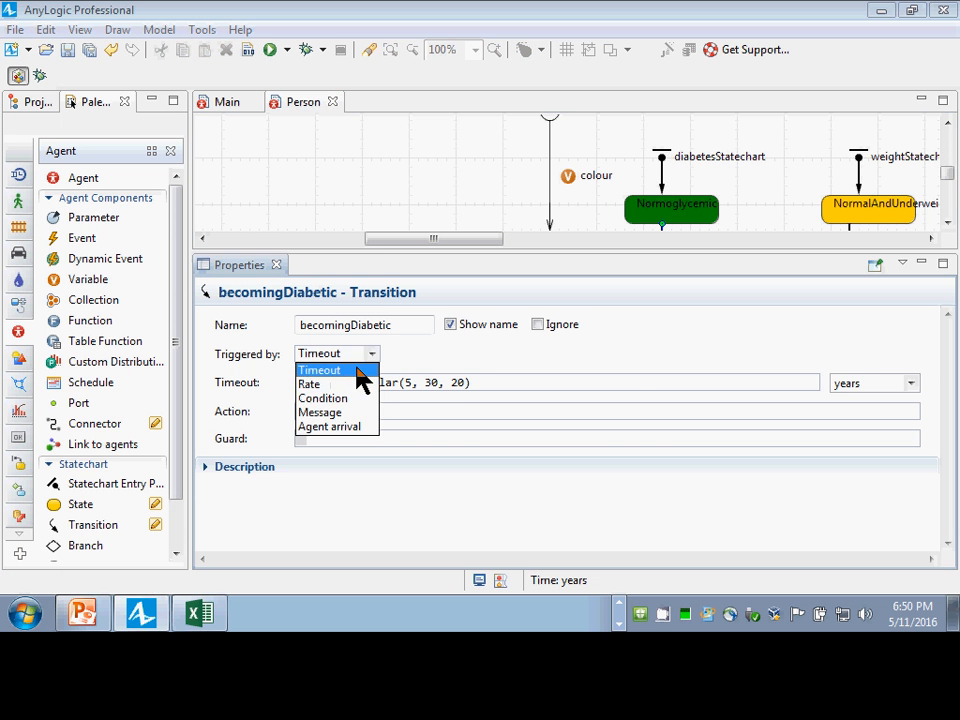
{"action": "left_click", "coordinate": [356, 384]}
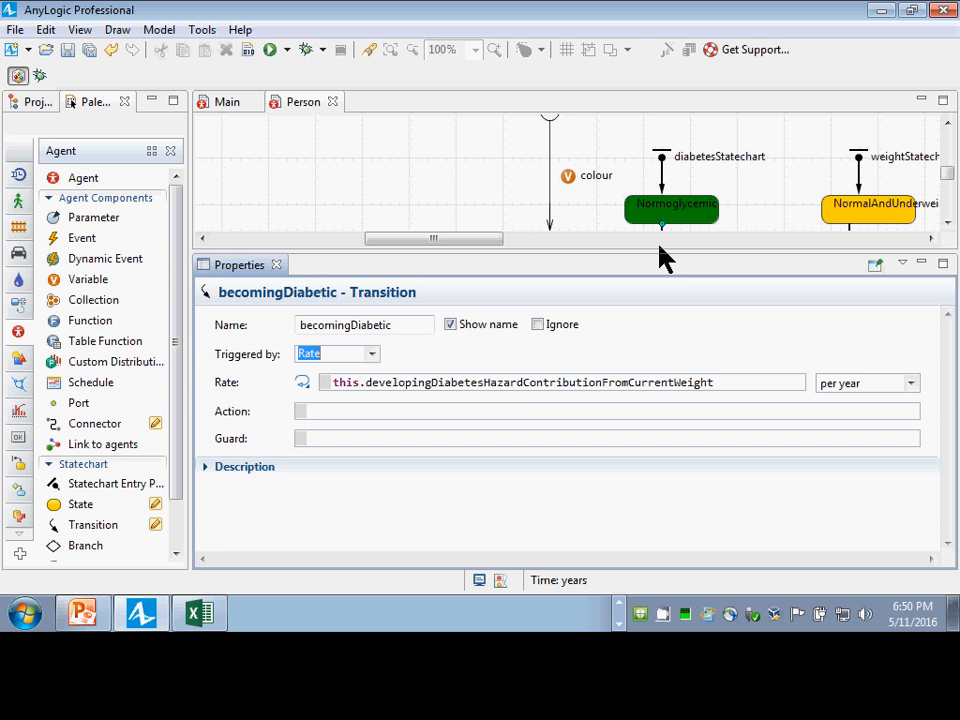
{"action": "left_click_drag", "start_coordinate": [662, 259], "coordinate": [658, 356]}
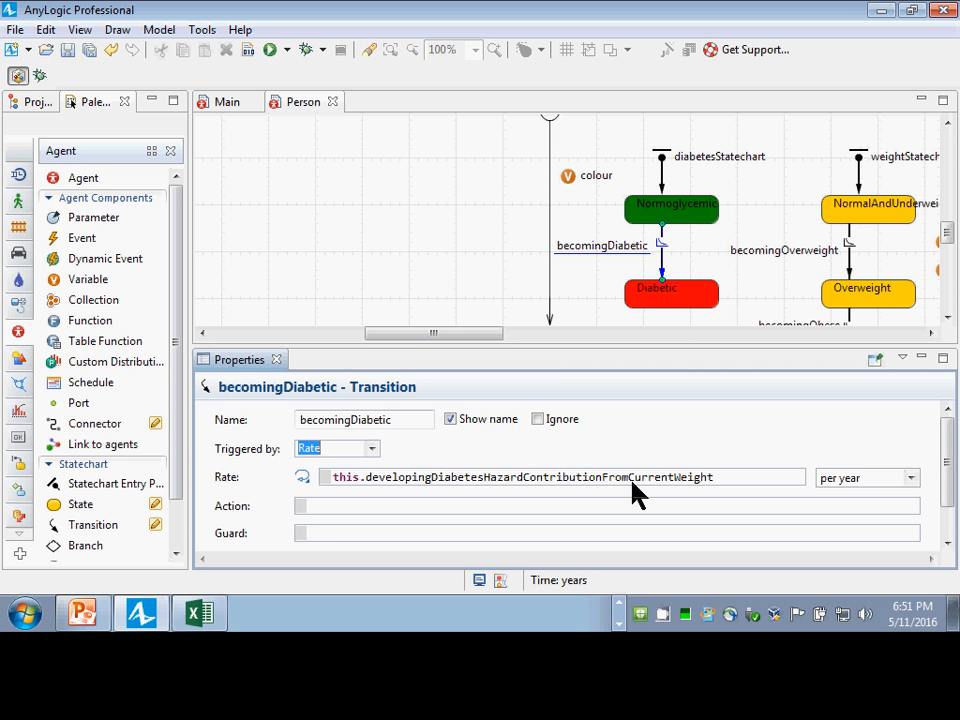
Step: Compare the Timeout and Rate trigger settings of the becomingDiabetic transition by alternating between them, ending on Rate
{"action": "left_click", "coordinate": [345, 452]}
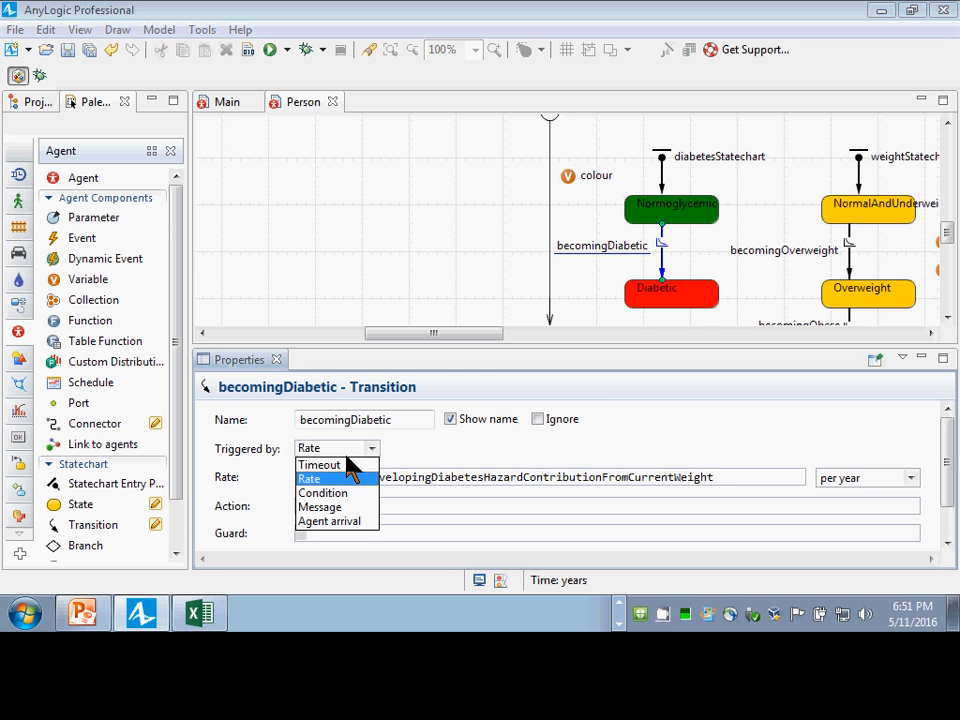
{"action": "left_click", "coordinate": [489, 451]}
{"action": "scroll", "coordinate": [482, 446], "scroll_direction": "down", "scroll_amount": 1}
{"action": "scroll", "coordinate": [440, 452], "scroll_direction": "up", "scroll_amount": 1}
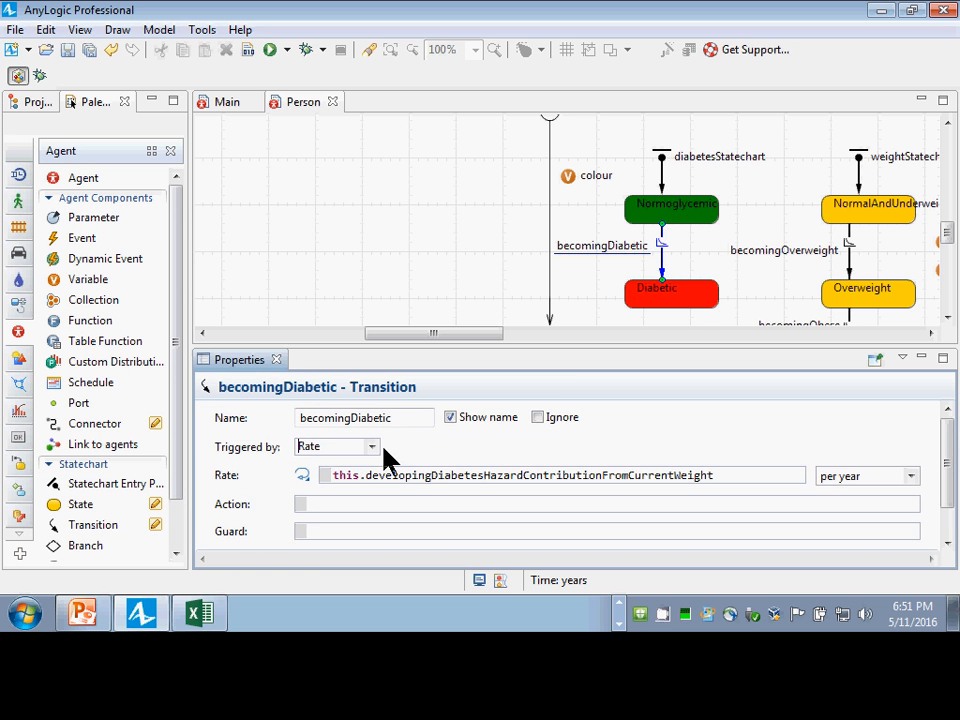
{"action": "left_click", "coordinate": [345, 452]}
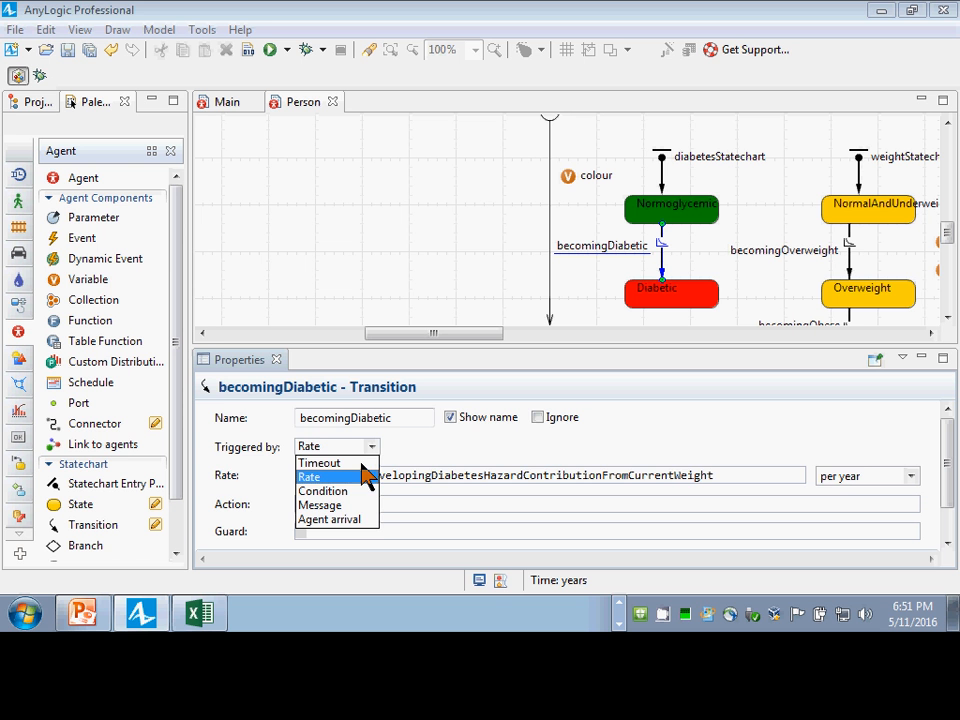
{"action": "left_click", "coordinate": [360, 463]}
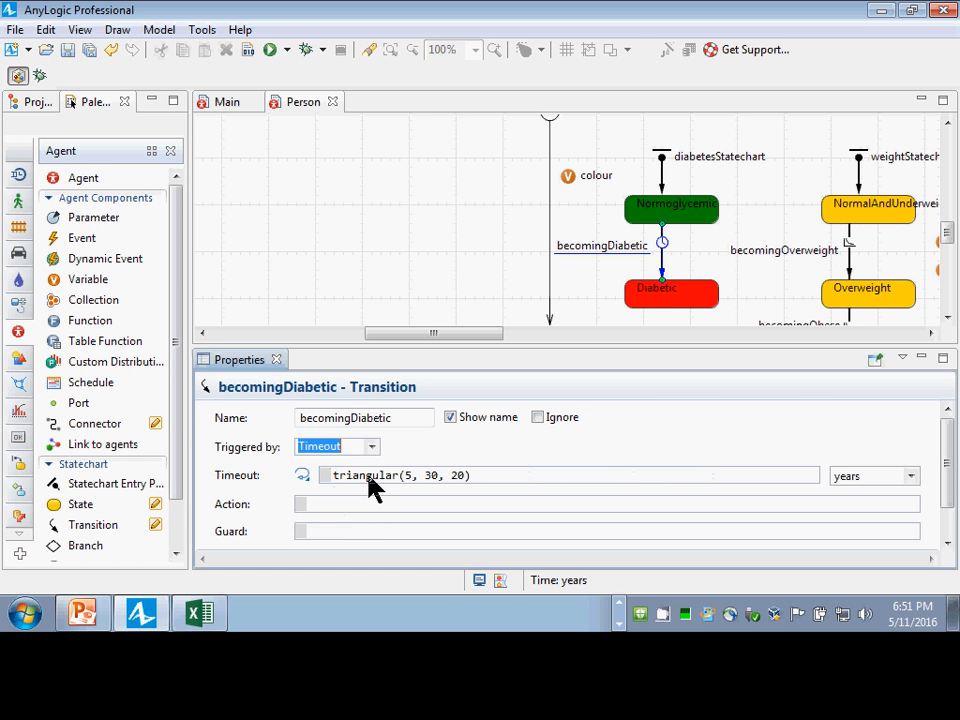
{"action": "left_click", "coordinate": [370, 449]}
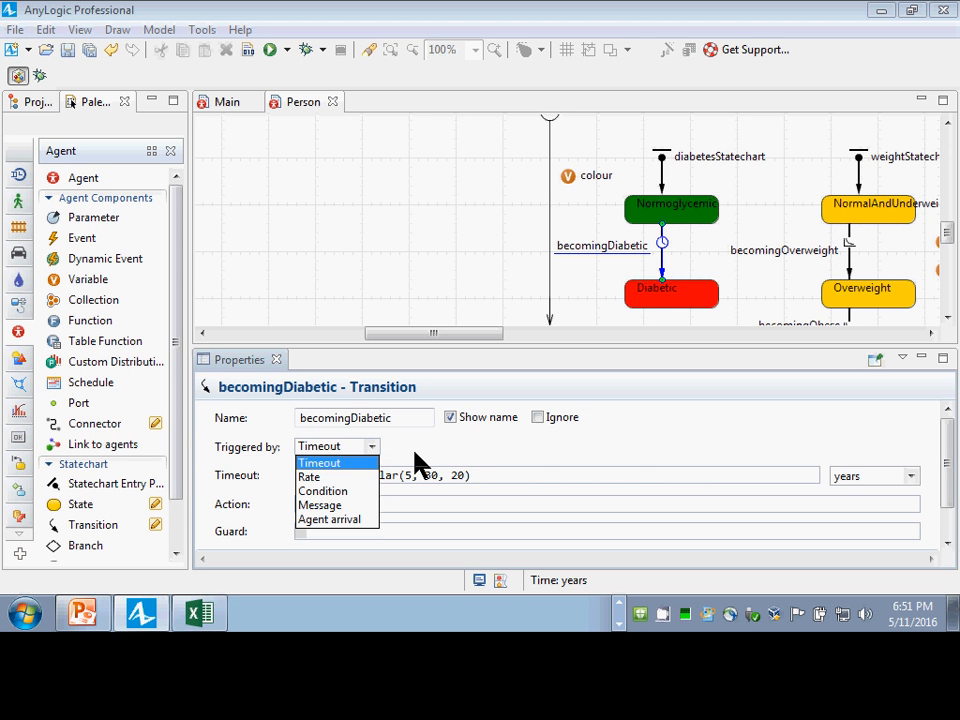
{"action": "left_click", "coordinate": [360, 452]}
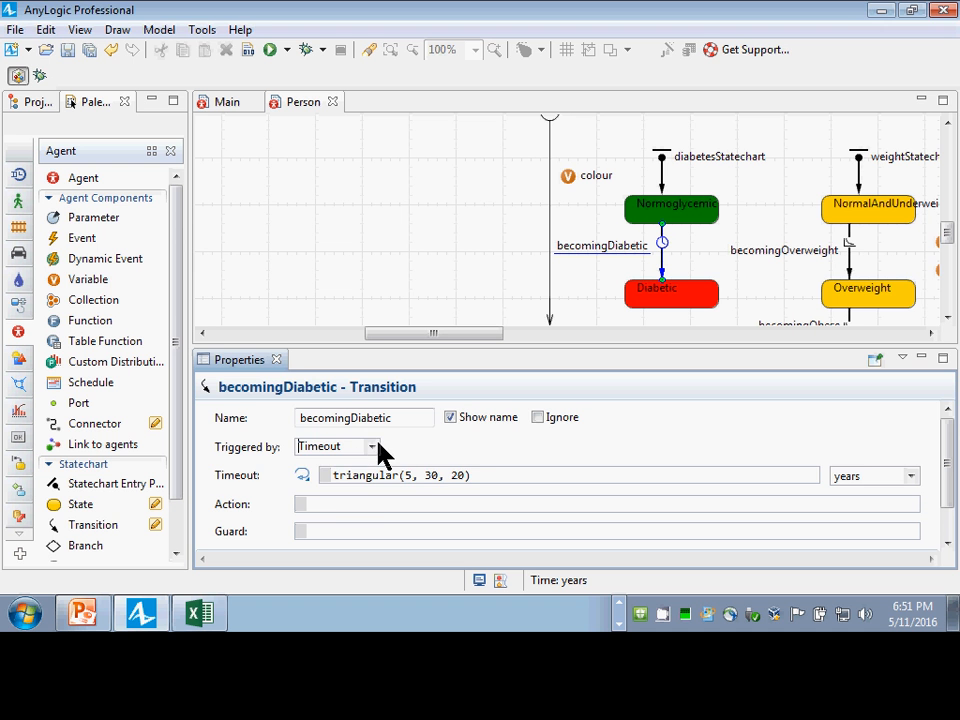
{"action": "left_click", "coordinate": [377, 452]}
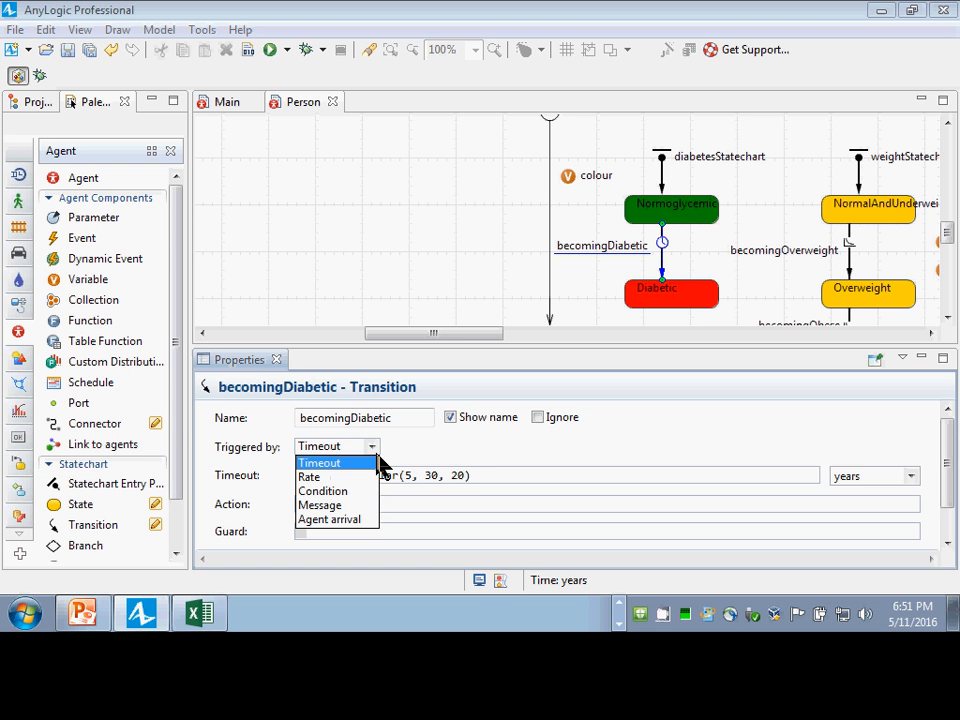
{"action": "left_click", "coordinate": [332, 477]}
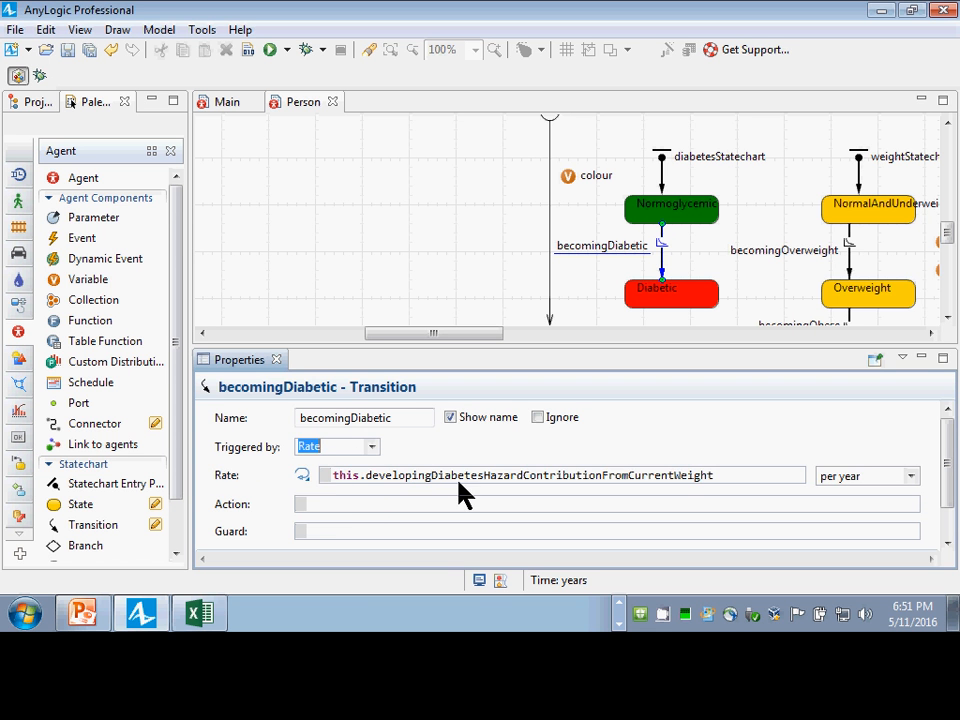
{"action": "left_click", "coordinate": [372, 449]}
{"action": "left_click", "coordinate": [330, 464]}
{"action": "left_click", "coordinate": [370, 449]}
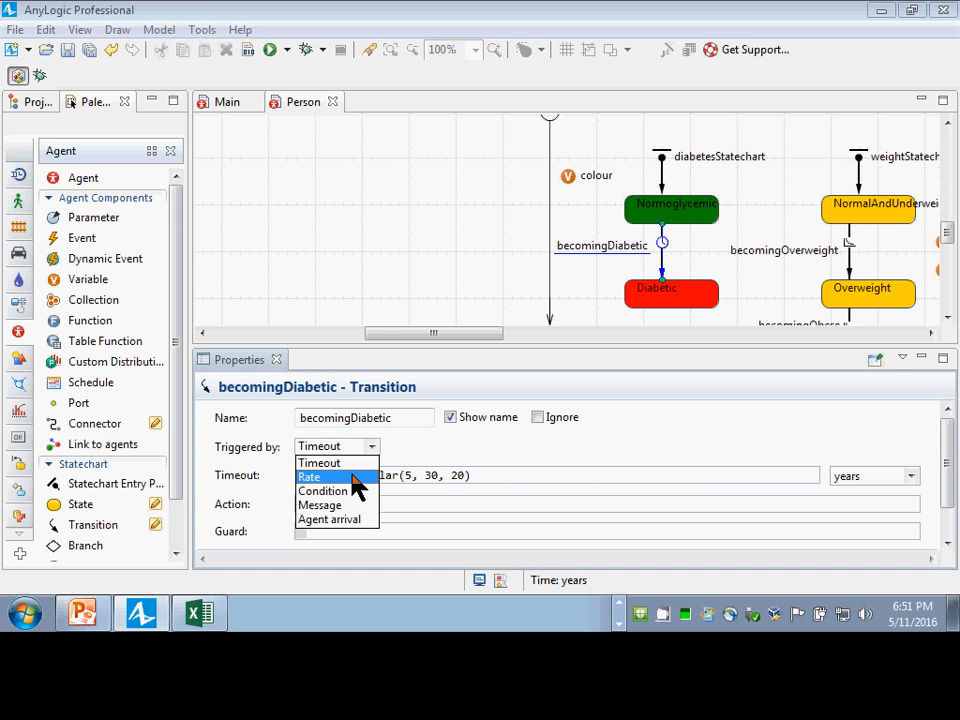
{"action": "left_click", "coordinate": [352, 477]}
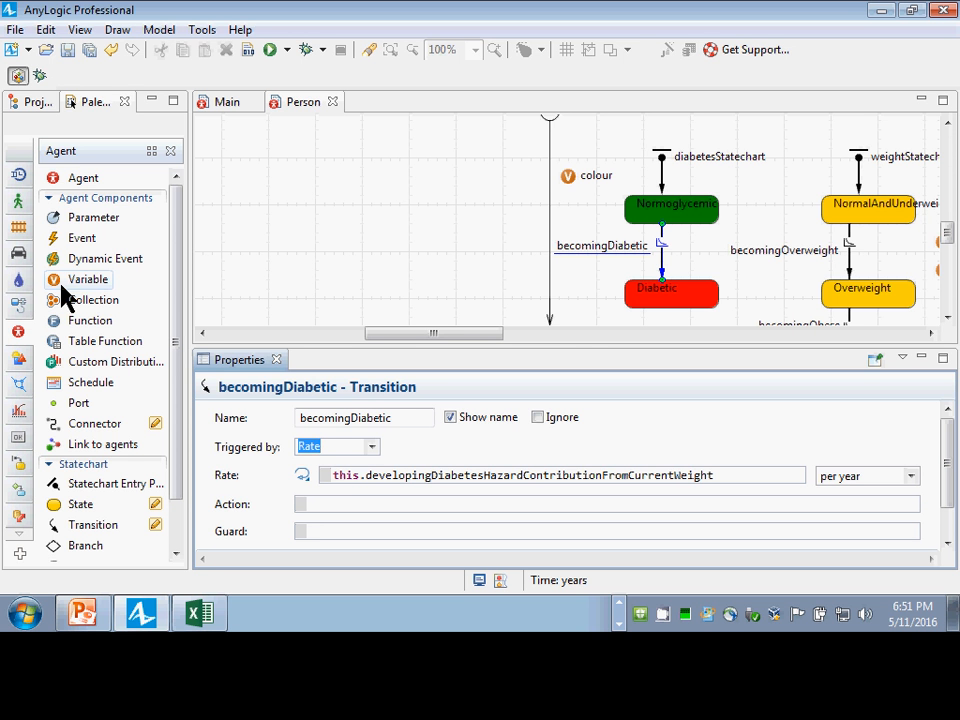
Step: Add a variable below the Diabetic state in the Person diagram and name it QOLForDiabeticByWeight
{"action": "left_click_drag", "start_coordinate": [62, 274], "coordinate": [570, 326]}
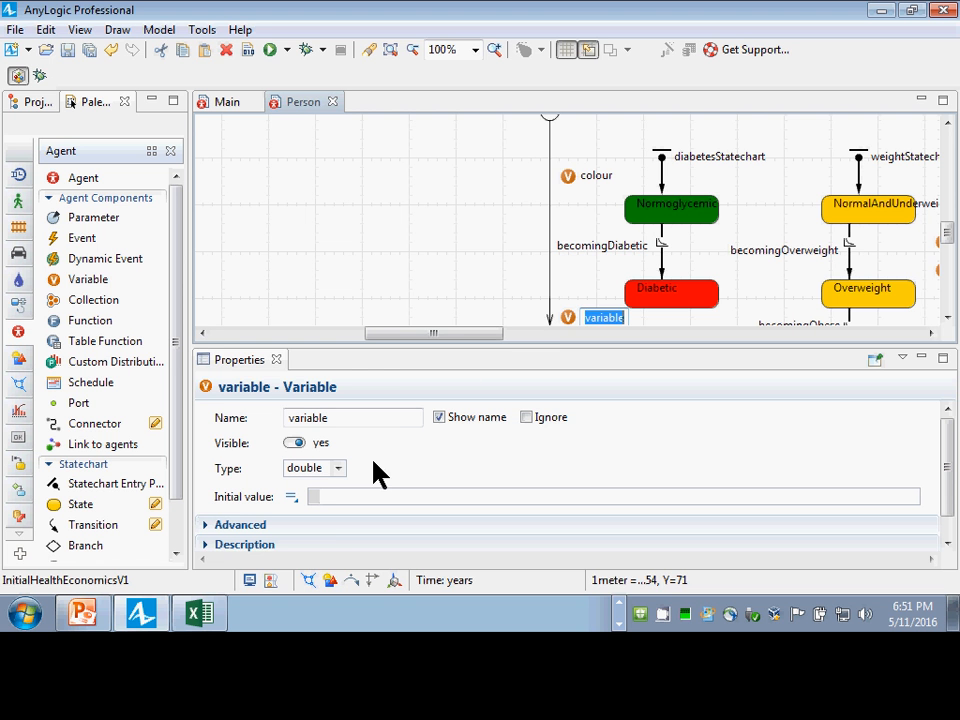
{"action": "double_click", "coordinate": [287, 417]}
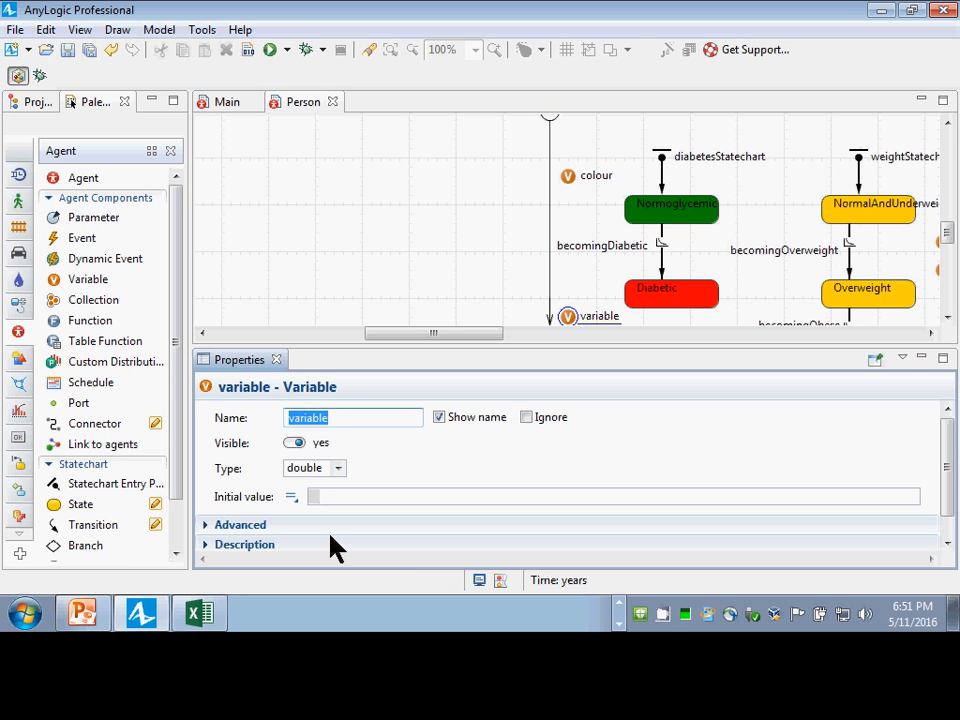
{"action": "type", "text": "QOLForDiabe"}
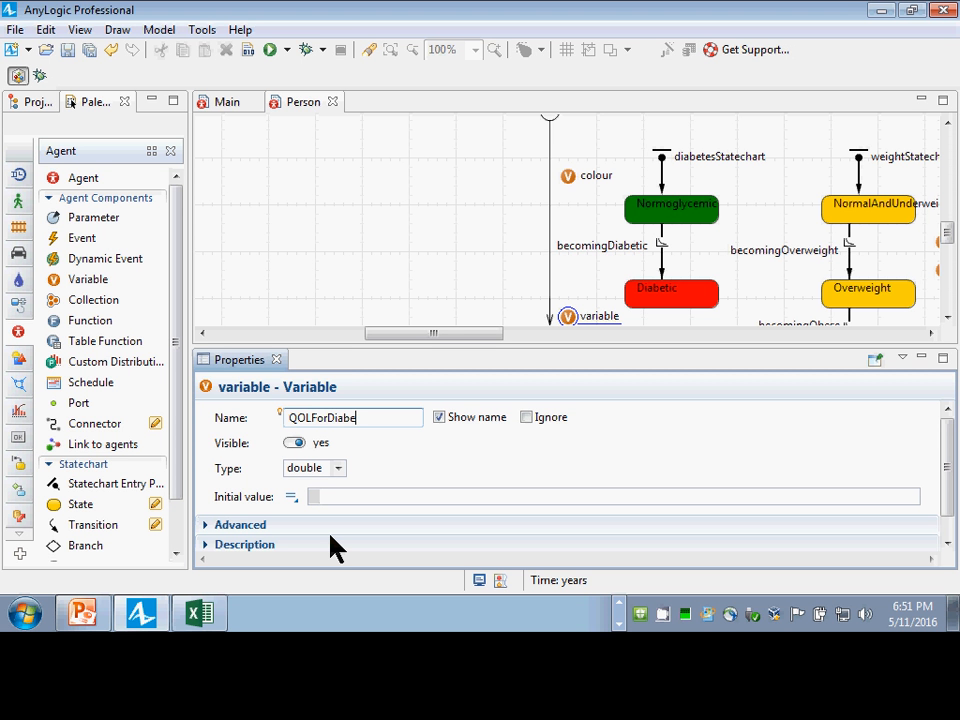
{"action": "type", "text": "ticByWeight"}
Step: Set the type of the QOLForDiabeticByWeight variable to Other, with the array type double []
{"action": "left_click", "coordinate": [340, 470]}
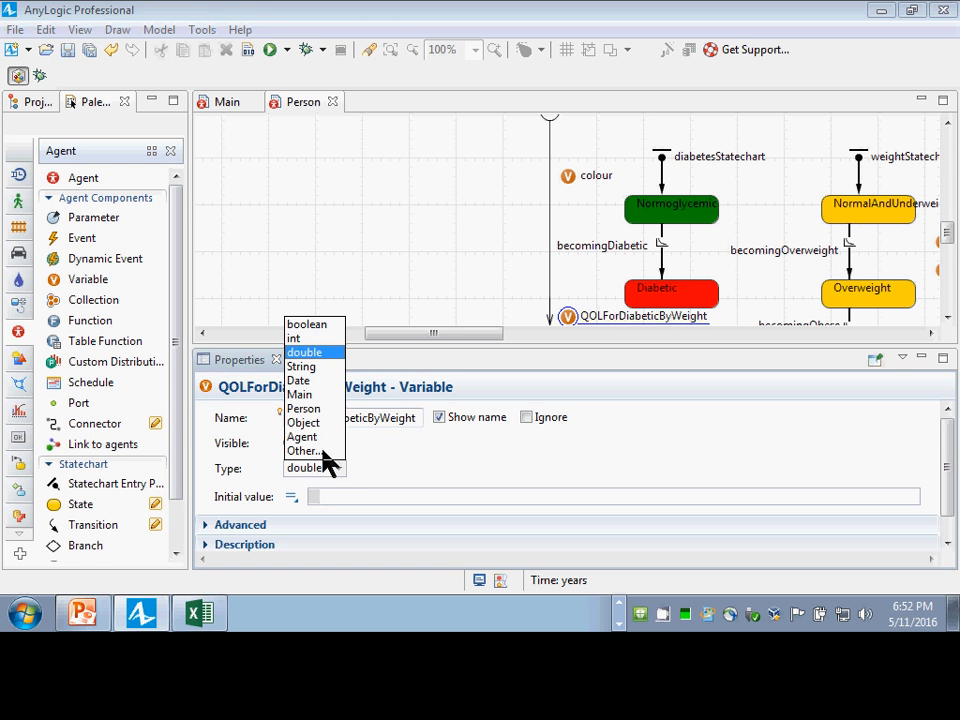
{"action": "left_click", "coordinate": [326, 452]}
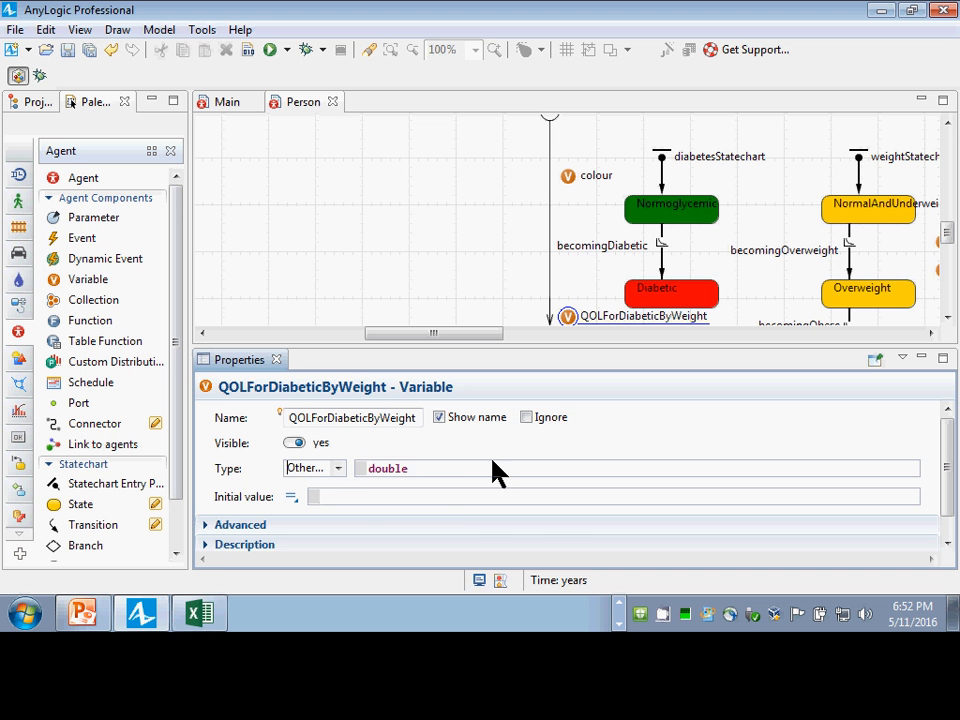
{"action": "left_click_drag", "start_coordinate": [457, 470], "coordinate": [300, 454]}
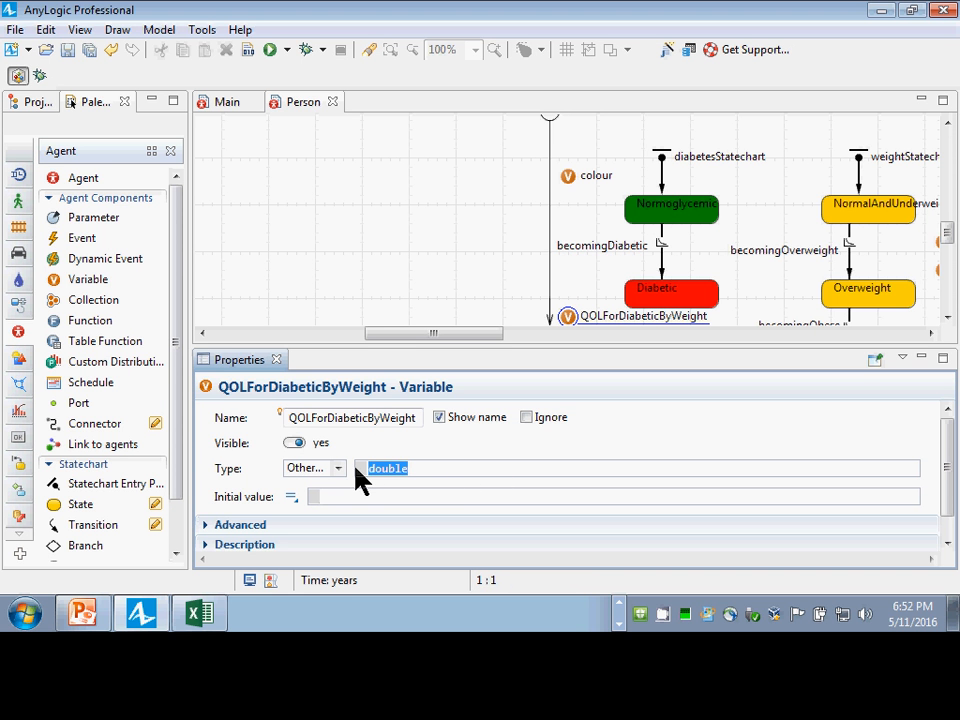
{"action": "key", "text": "End"}
{"action": "type", "text": "[]"}
{"action": "key", "text": "shift+Left"}
{"action": "key", "text": "shift+Left"}
{"action": "key", "text": "shift+Home"}
{"action": "key", "text": "ctrl+shift+Right"}
{"action": "key", "text": "shift+Home"}
Step: Set the variable's initial value to { 0.7, 0.6, 0.5 } and compare its entries with the three weight states
{"action": "left_click", "coordinate": [360, 498]}
{"action": "type", "text": "{ 0.7, 0.6, 0.5 }"}
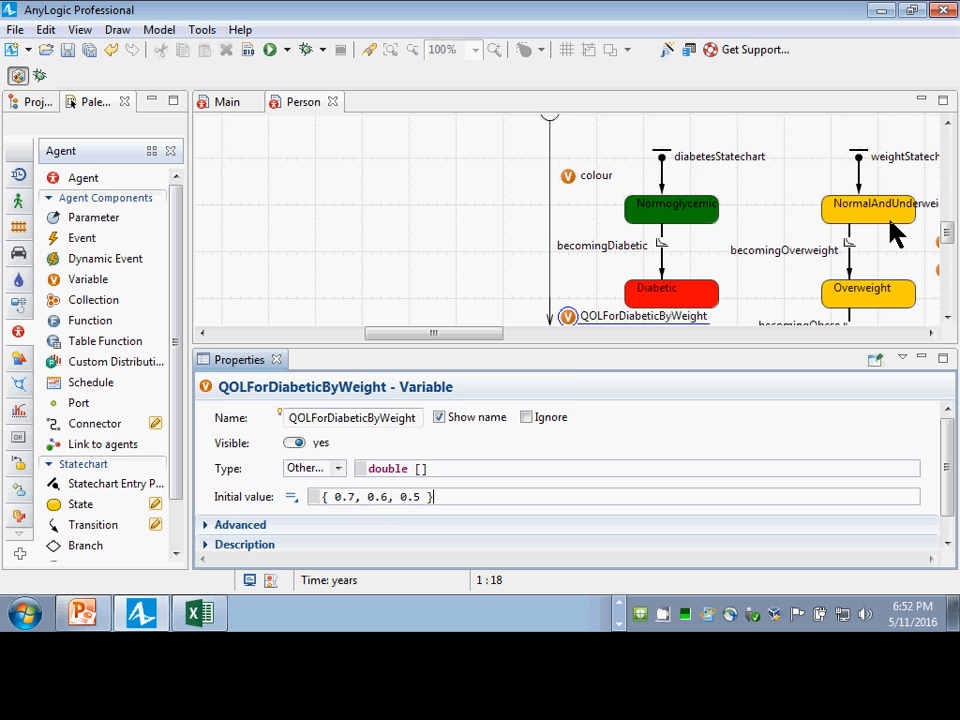
{"action": "scroll", "coordinate": [893, 232], "scroll_direction": "down", "scroll_amount": 1}
{"action": "scroll", "coordinate": [893, 232], "scroll_direction": "down", "scroll_amount": 1}
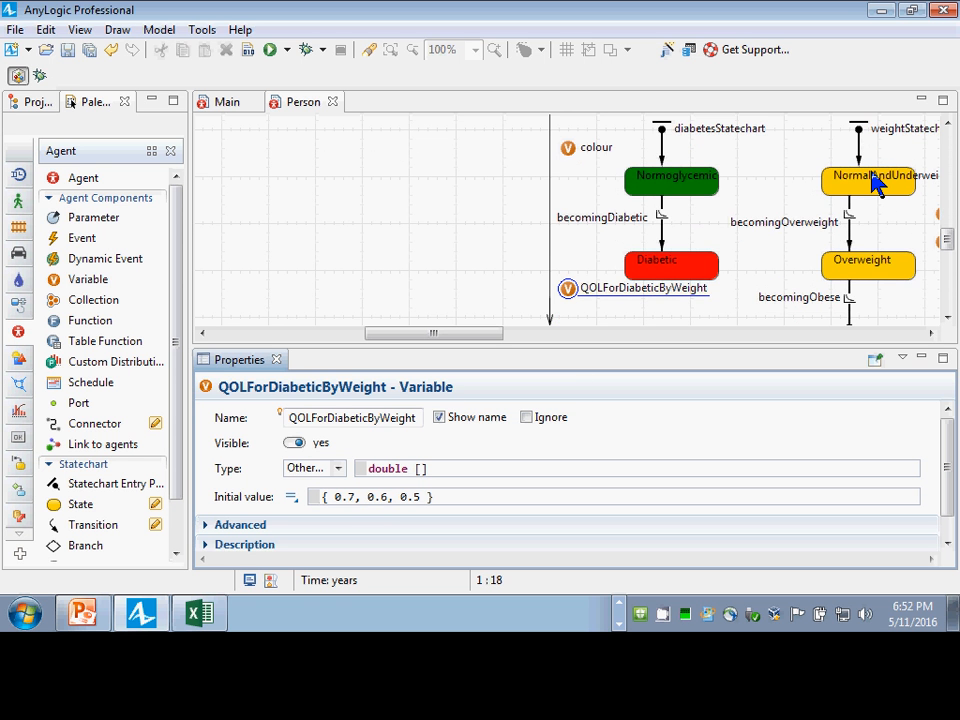
{"action": "scroll", "coordinate": [883, 282], "scroll_direction": "down", "scroll_amount": 2}
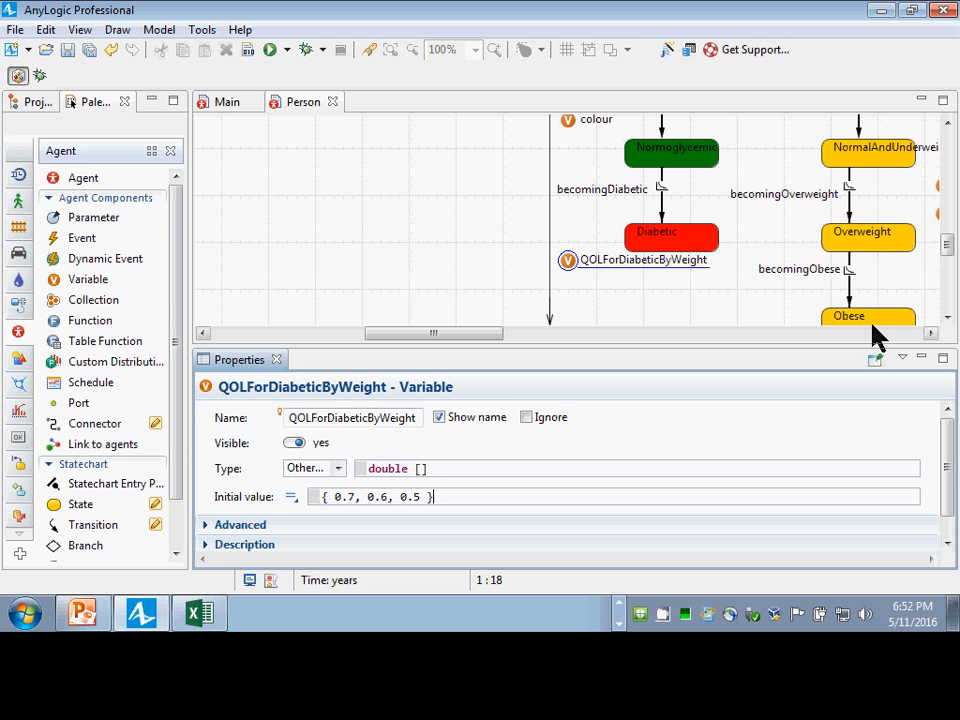
{"action": "scroll", "coordinate": [874, 333], "scroll_direction": "up", "scroll_amount": 2}
{"action": "scroll", "coordinate": [735, 430], "scroll_direction": "up", "scroll_amount": 1}
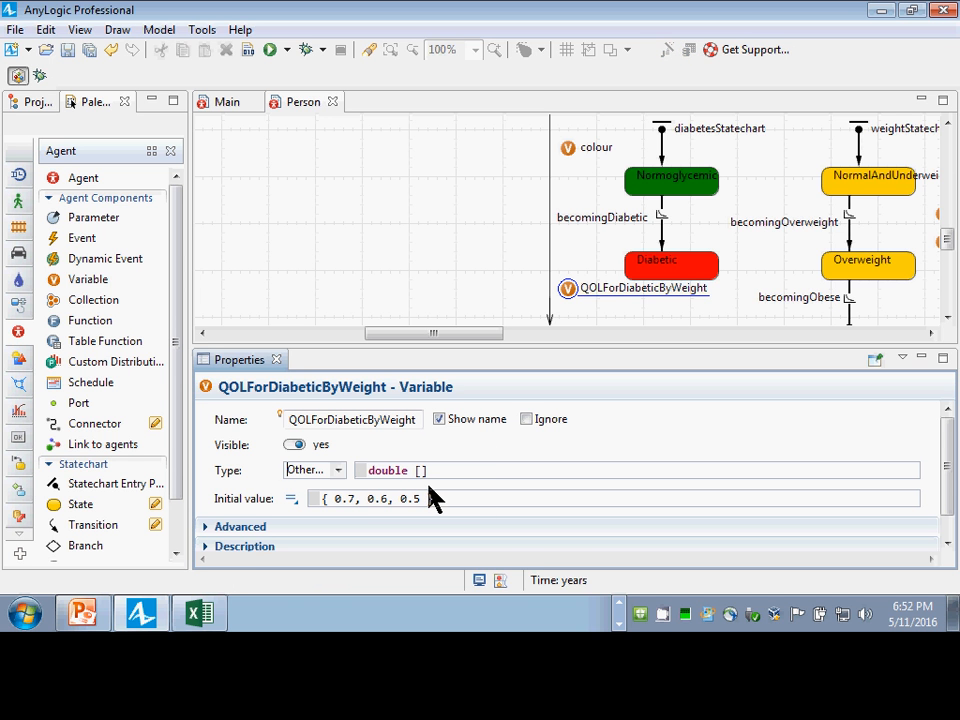
{"action": "left_click", "coordinate": [570, 293]}
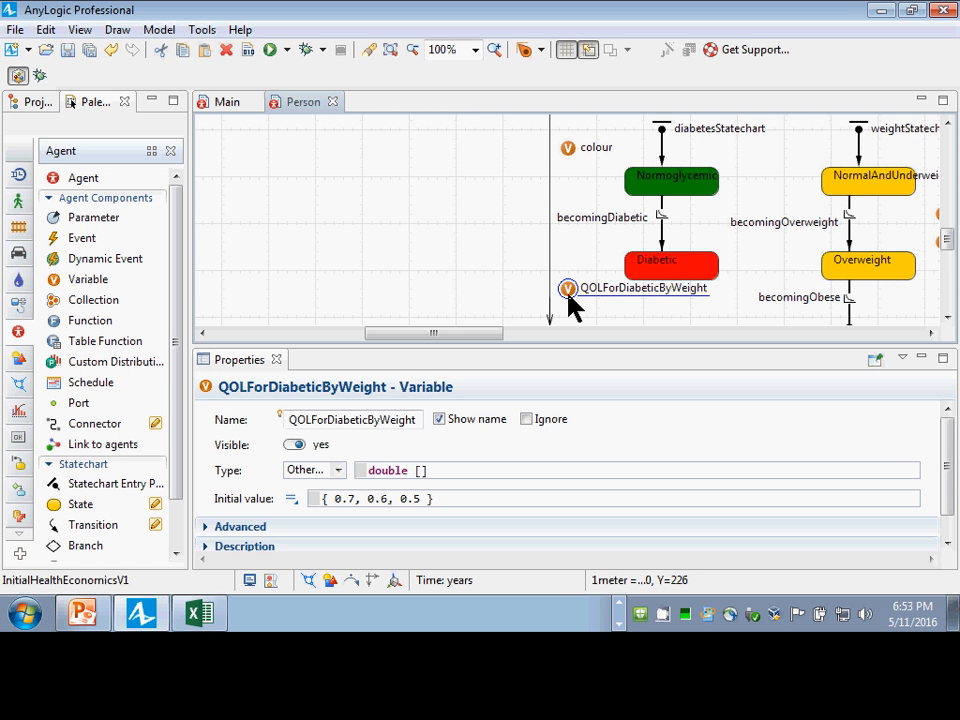
{"action": "scroll", "coordinate": [578, 350], "scroll_direction": "down", "scroll_amount": 1}
{"action": "scroll", "coordinate": [574, 342], "scroll_direction": "down", "scroll_amount": 3}
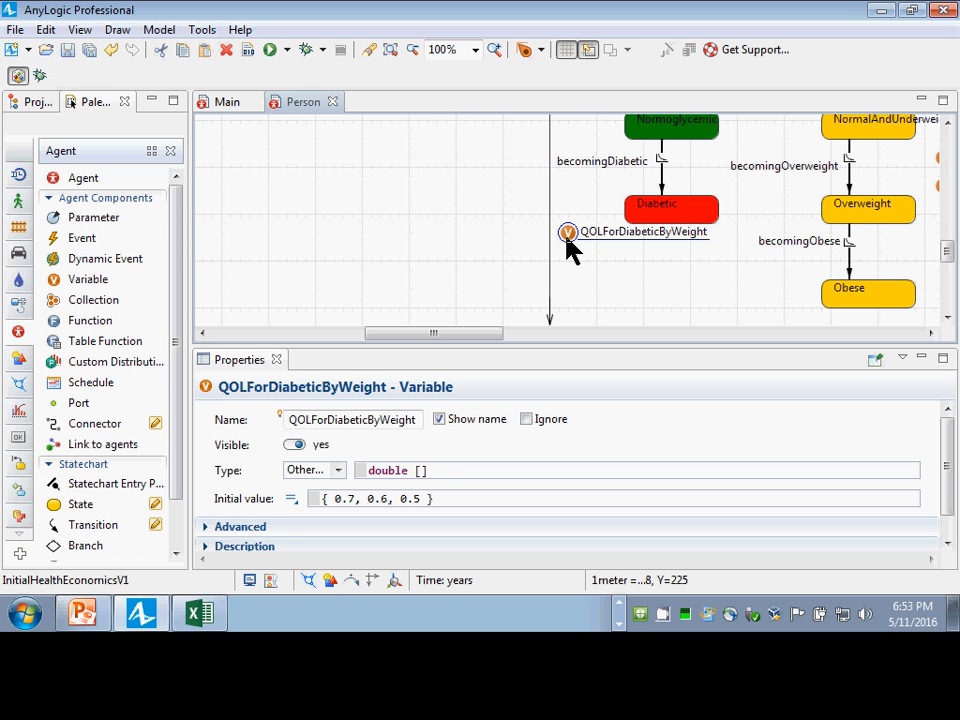
{"action": "left_click_drag", "start_coordinate": [567, 240], "coordinate": [566, 258]}
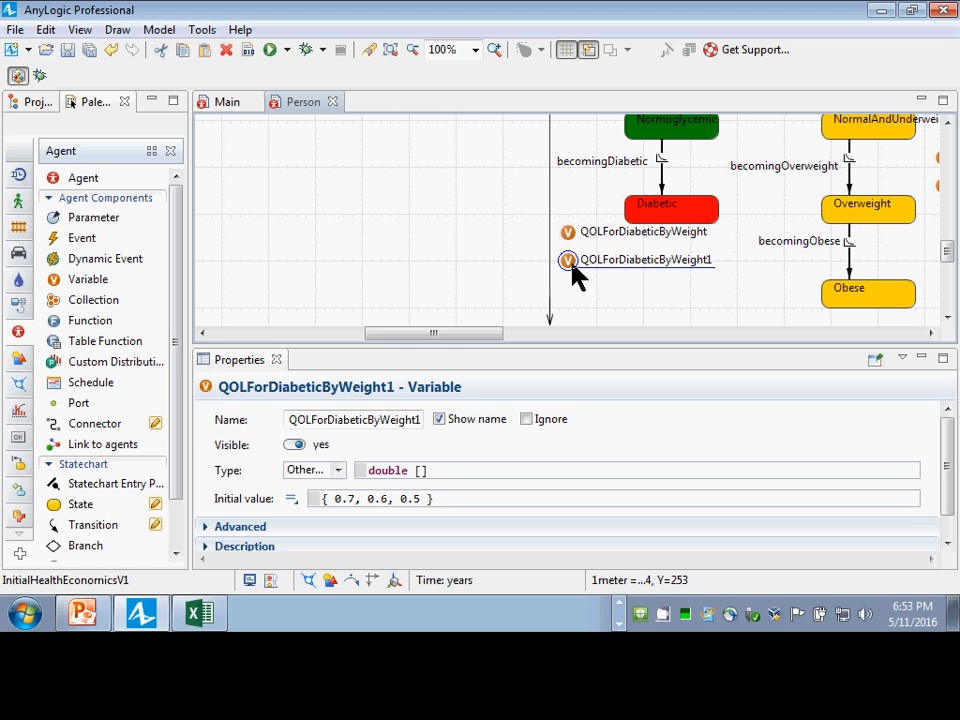
{"action": "key", "text": "Delete"}
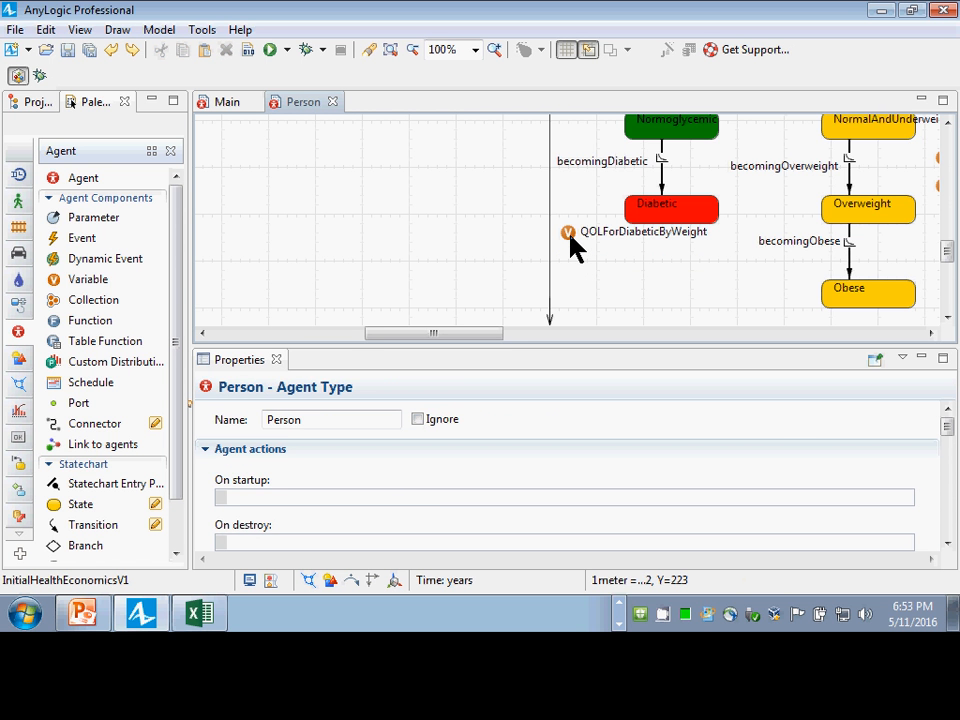
Step: Duplicate the QOLForDiabeticByWeight variable directly below the original and rename the copy QOLForNormoglycemicByWeight
{"action": "left_click", "coordinate": [568, 234]}
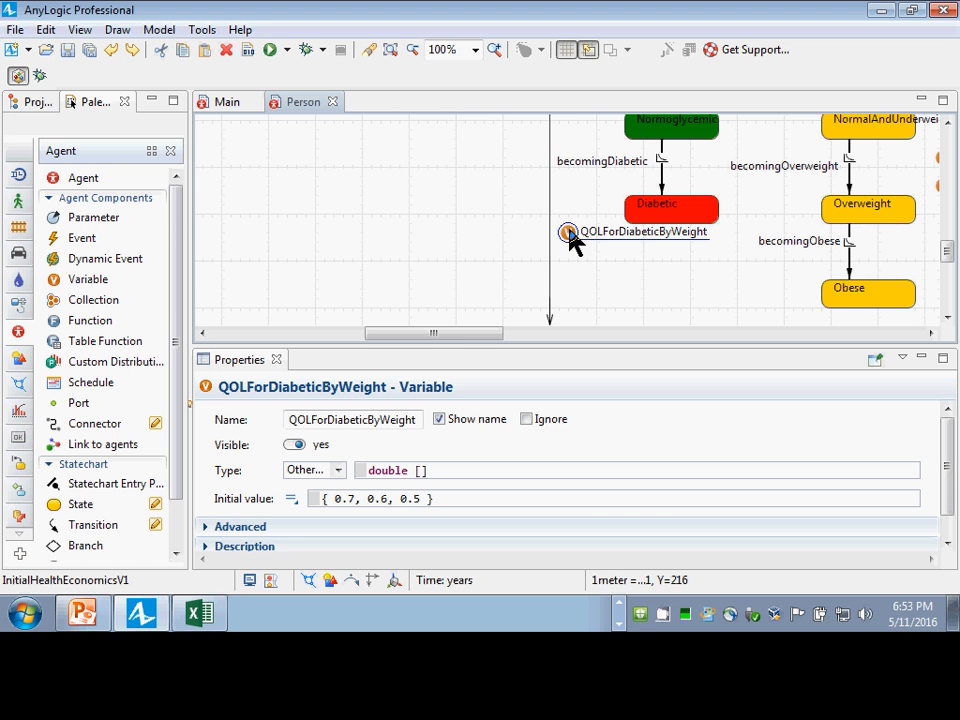
{"action": "left_click_drag", "start_coordinate": [569, 237], "coordinate": [572, 261]}
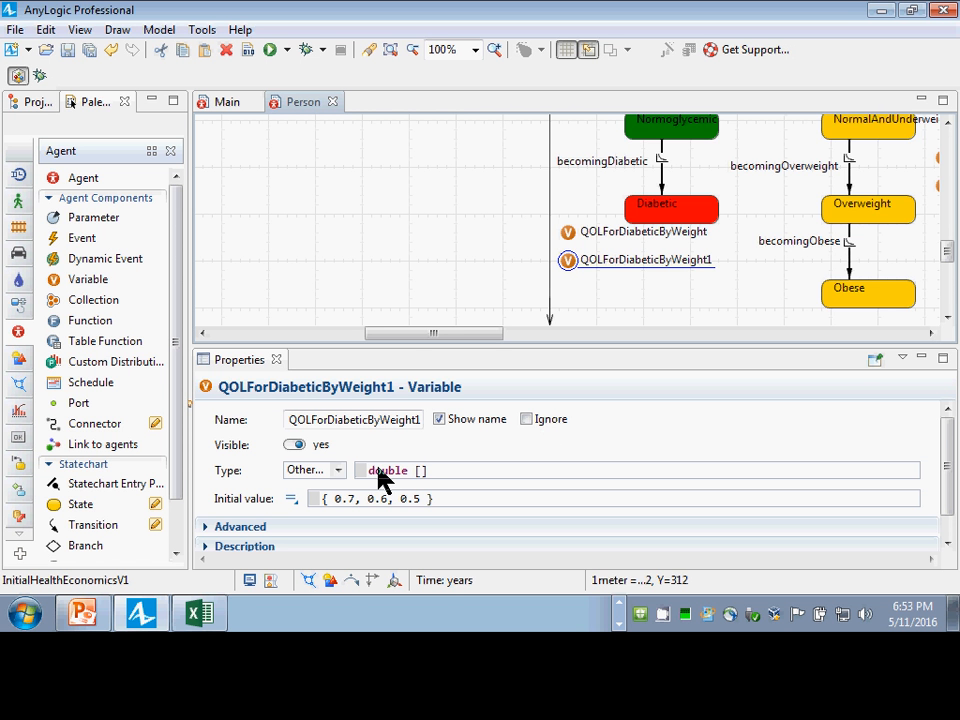
{"action": "left_click", "coordinate": [372, 421]}
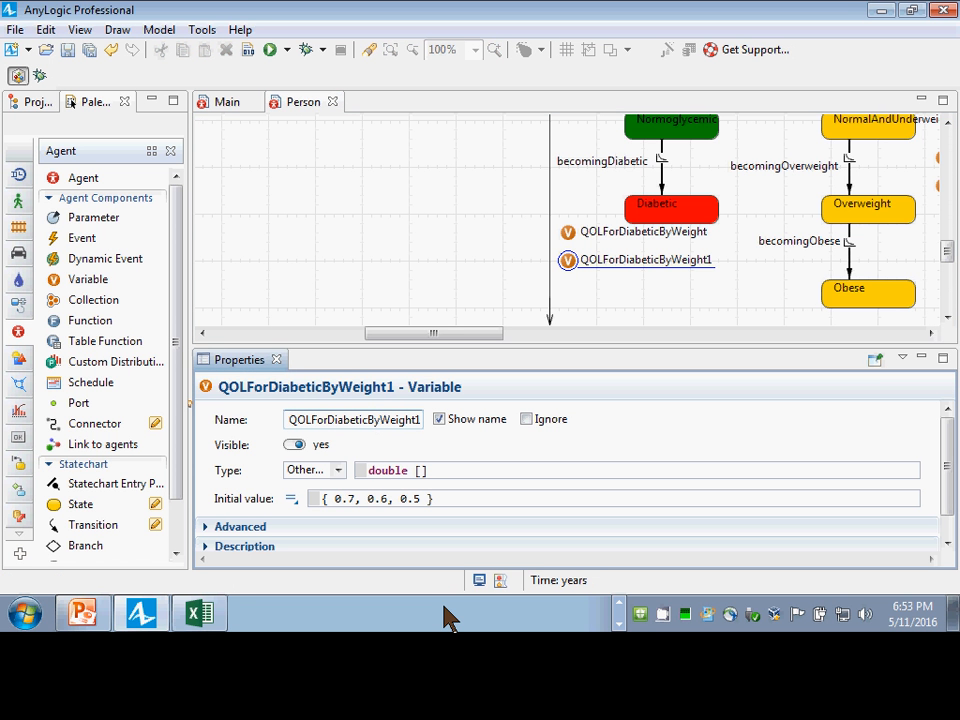
{"action": "key", "text": "Right"}
{"action": "key", "text": "Right"}
{"action": "key", "text": "Right"}
{"action": "key", "text": "Right"}
{"action": "key", "text": "Right"}
{"action": "key", "text": "Right"}
{"action": "key", "text": "shift+Right"}
{"action": "key", "text": "shift+Right"}
{"action": "key", "text": "shift+Right"}
{"action": "key", "text": "shift+Right"}
{"action": "key", "text": "shift+Right"}
{"action": "key", "text": "shift+Right"}
{"action": "key", "text": "shift+Right"}
{"action": "key", "text": "shift+Right"}
{"action": "key", "text": "BackSpace"}
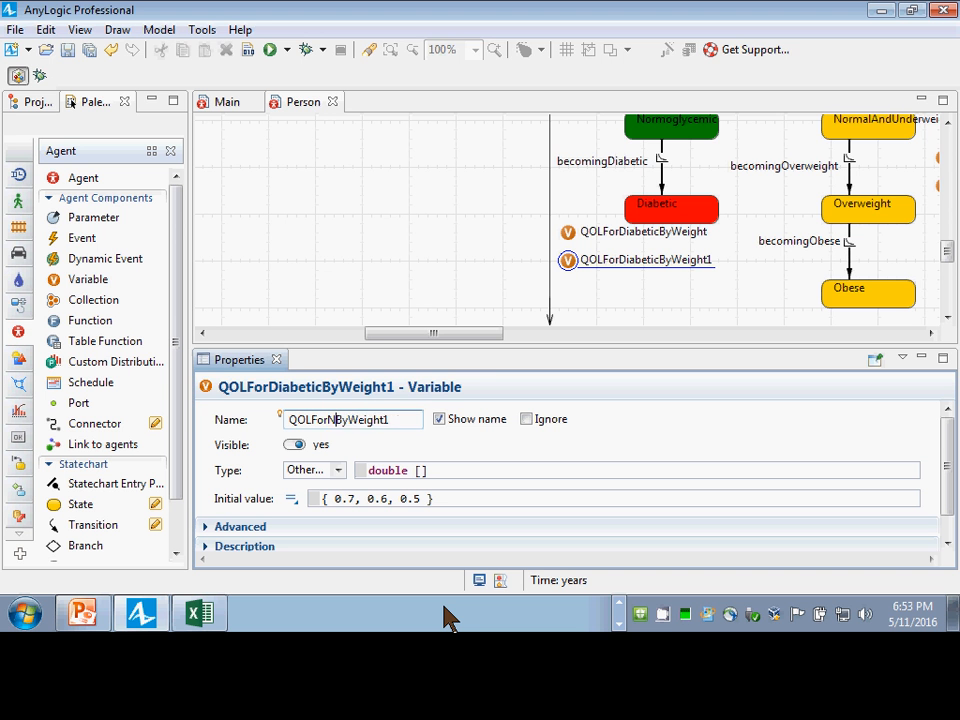
{"action": "type", "text": "Normoglycemic"}
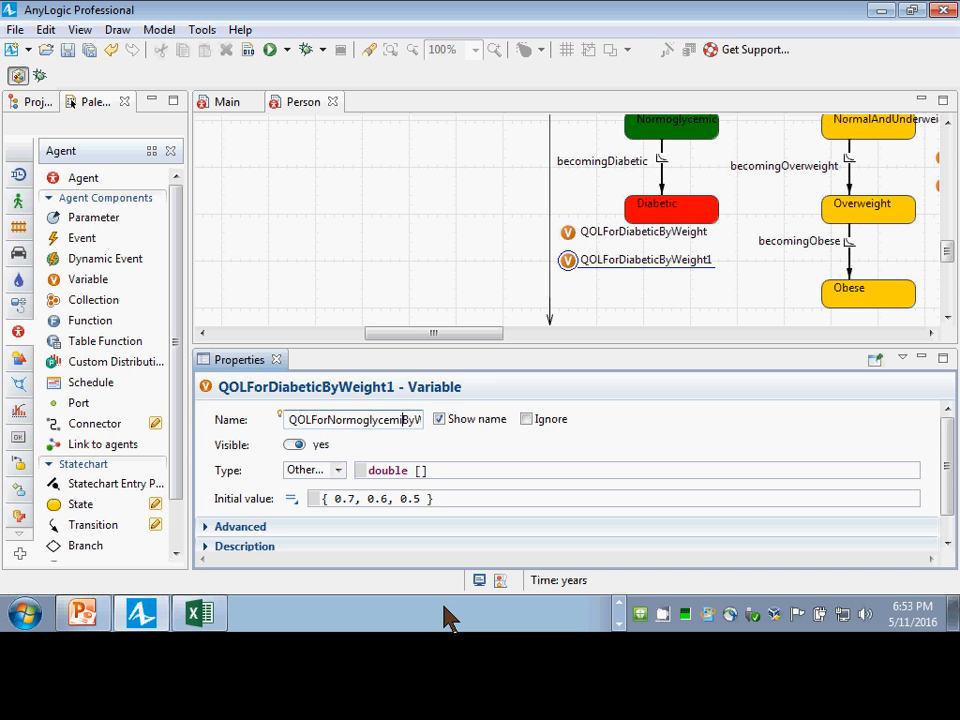
{"action": "key", "text": "End"}
{"action": "key", "text": "BackSpace"}
{"action": "key", "text": "Return"}
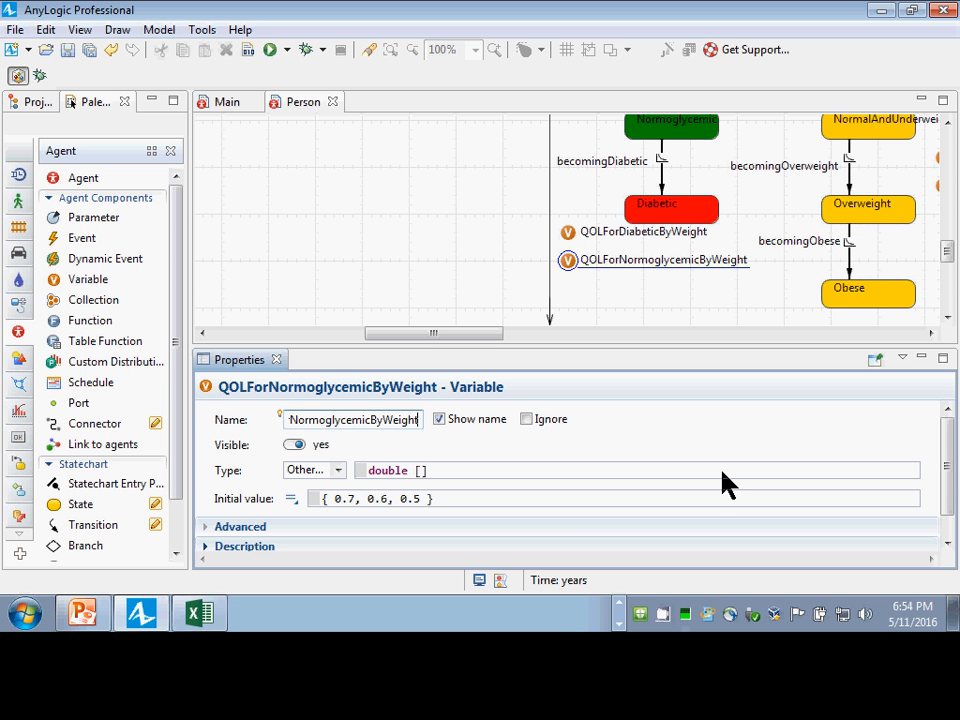
Step: Set the initial value of QOLForNormoglycemicByWeight to { 1.0, 0.9, 0.7 } and save the model
{"action": "left_click", "coordinate": [348, 499]}
{"action": "left_click", "coordinate": [350, 499]}
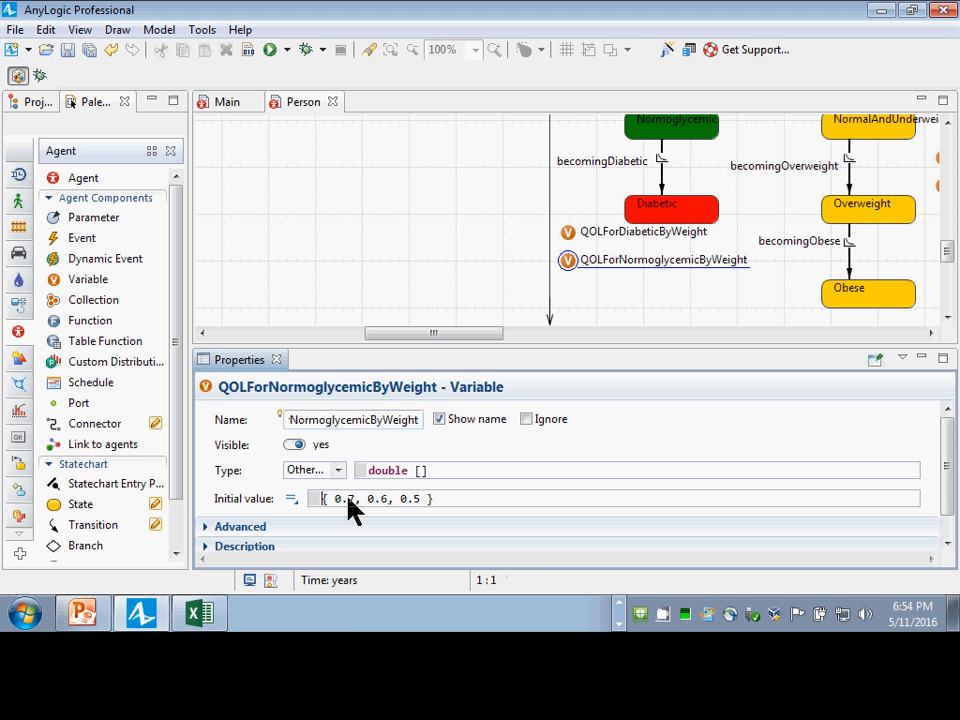
{"action": "key", "text": "BackSpace"}
{"action": "key", "text": "BackSpace"}
{"action": "key", "text": "BackSpace"}
{"action": "type", "text": "1.0"}
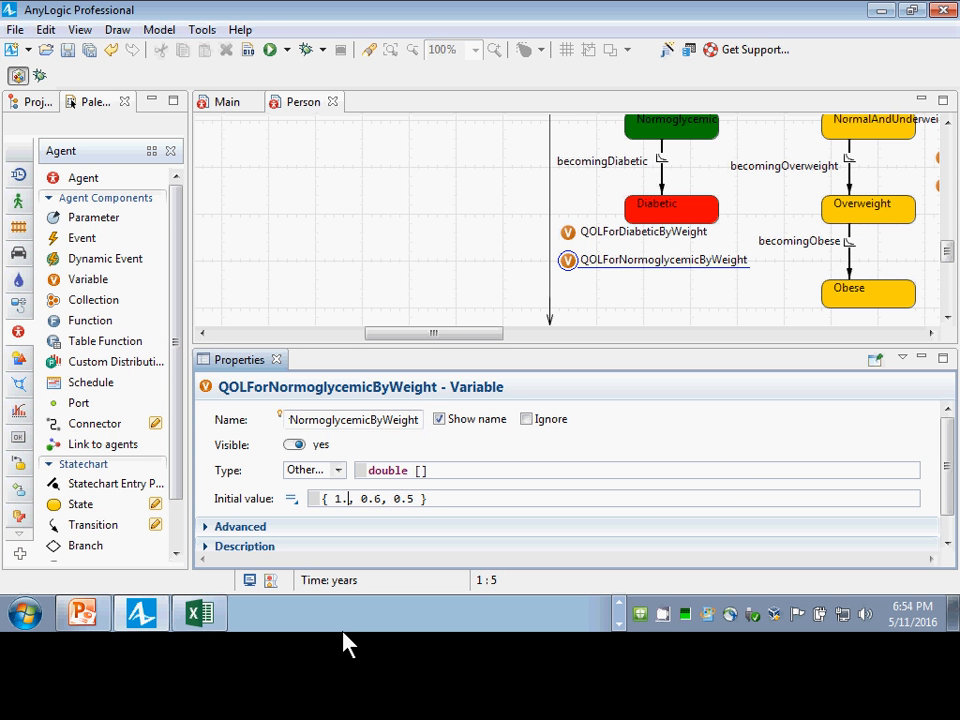
{"action": "key", "text": "Right"}
{"action": "key", "text": "Right"}
{"action": "key", "text": "shift+Right"}
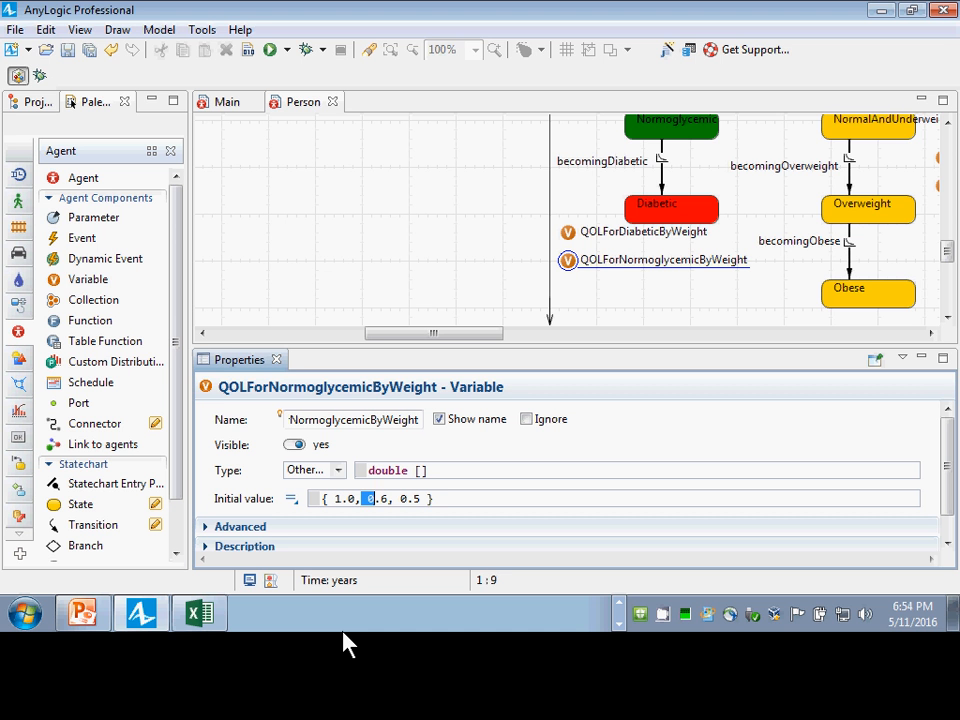
{"action": "key", "text": "shift+Right"}
{"action": "type", "text": "0.9"}
{"action": "key", "text": "Right"}
{"action": "key", "text": "Right"}
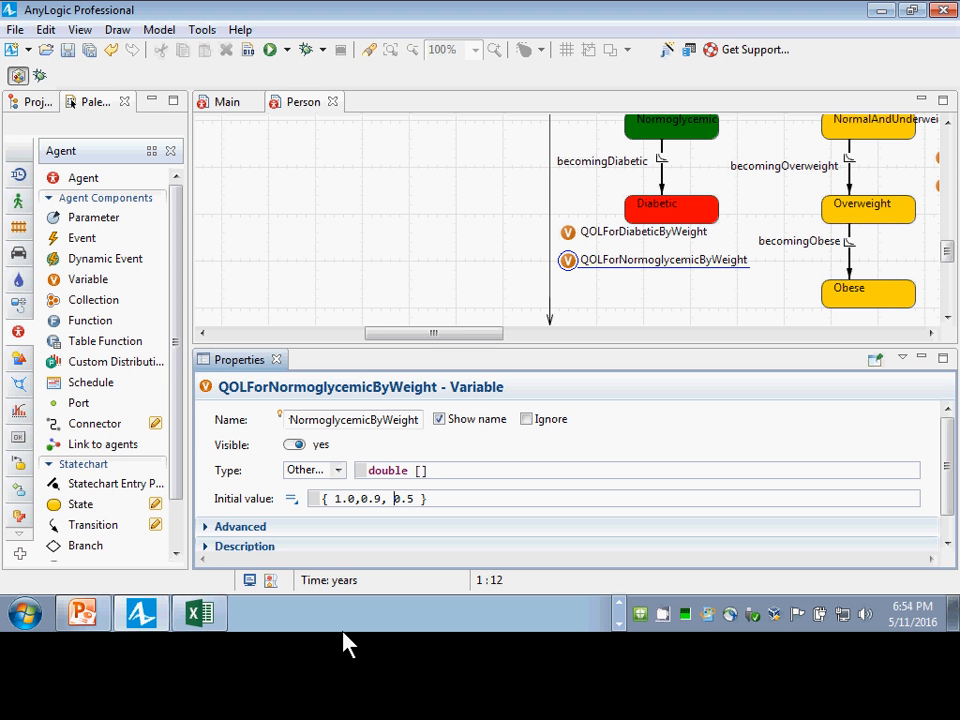
{"action": "key", "text": "shift+Right"}
{"action": "key", "text": "shift+Right"}
{"action": "key", "text": "shift+Right"}
{"action": "type", "text": "0.7"}
{"action": "key", "text": "Left"}
{"action": "key", "text": "Left"}
{"action": "key", "text": "Left"}
{"action": "key", "text": "Left"}
{"action": "key", "text": "Left"}
{"action": "key", "text": "Left"}
{"action": "key", "text": "Left"}
{"action": "key", "text": "Left"}
{"action": "key", "text": "ctrl+s"}
Step: Add a function named QOL below the two quality-of-life variables and make it return a double value
{"action": "scroll", "coordinate": [862, 145], "scroll_direction": "up", "scroll_amount": 1}
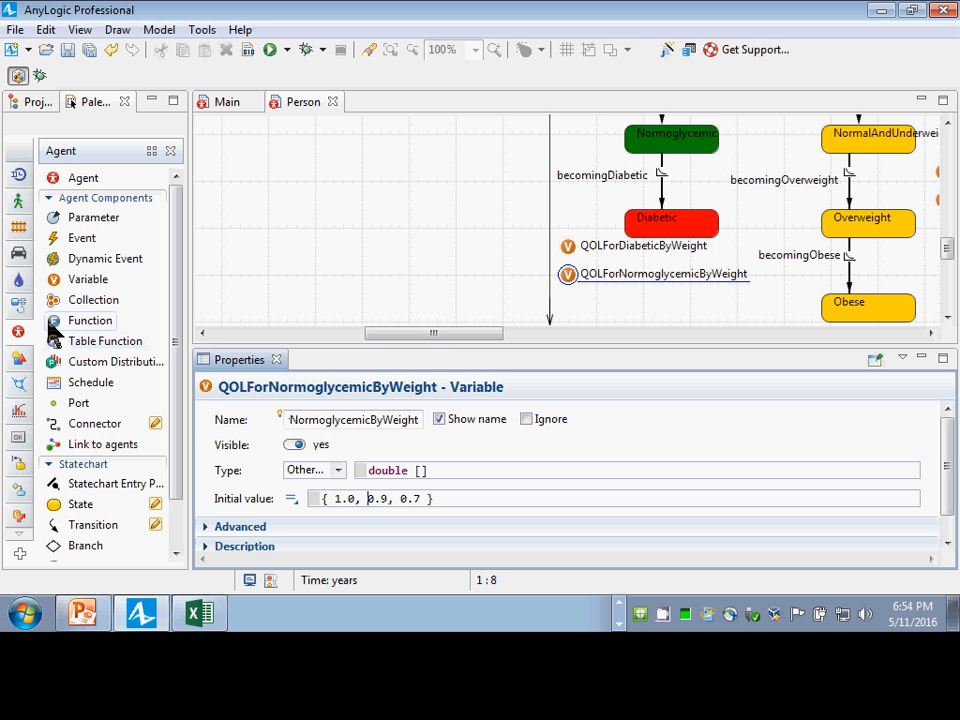
{"action": "left_click_drag", "start_coordinate": [26, 318], "coordinate": [563, 312]}
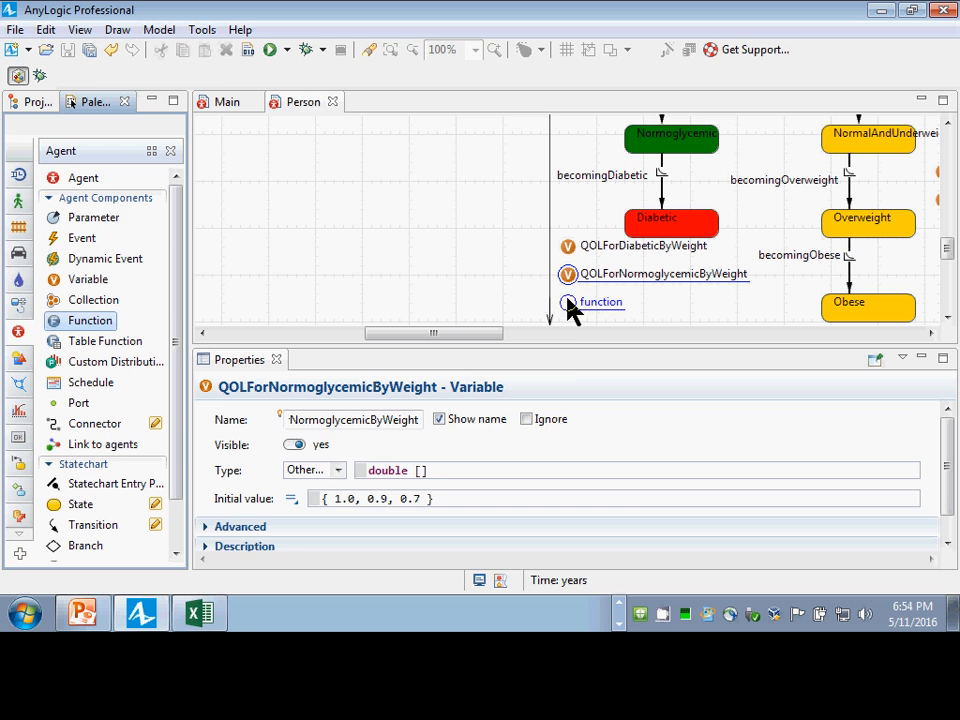
{"action": "type", "text": "QOL"}
{"action": "key", "text": "Return"}
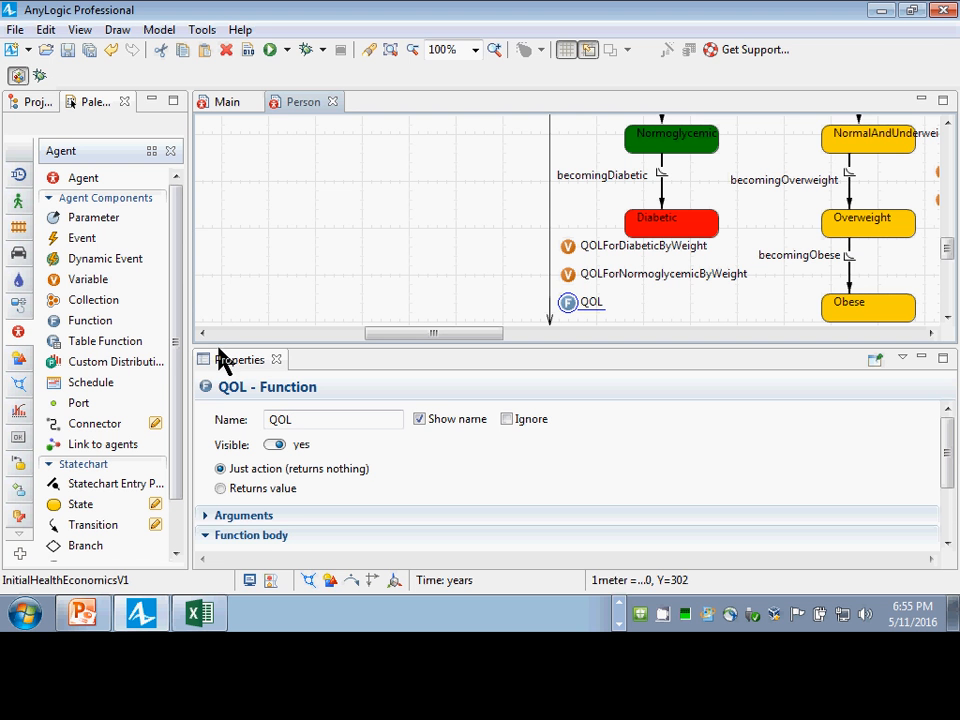
{"action": "left_click", "coordinate": [221, 488]}
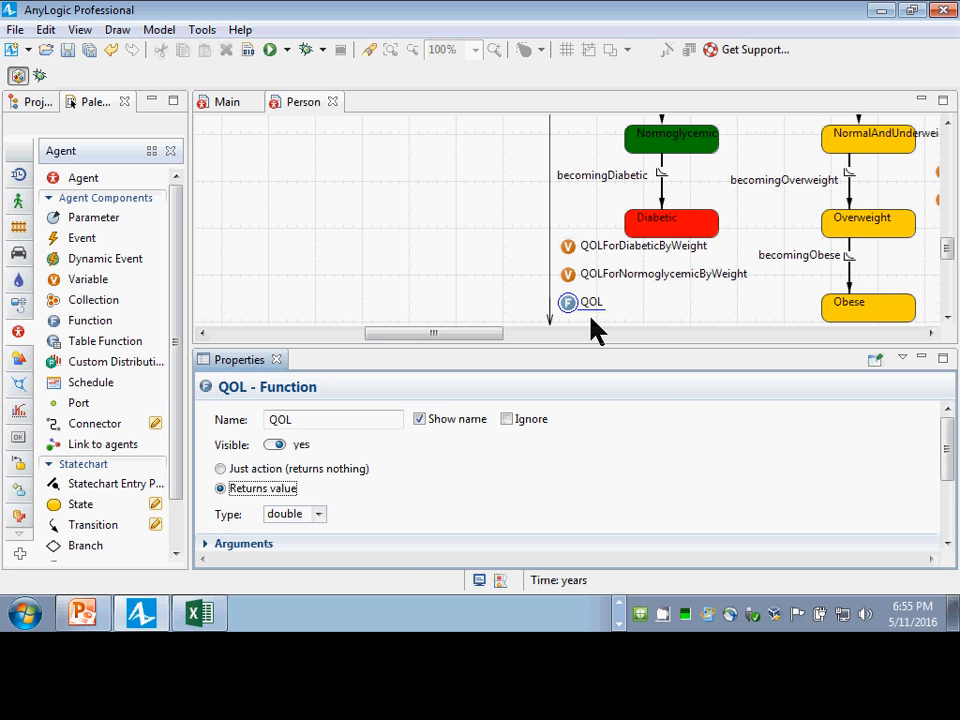
Step: Expand the arguments of the QOL function and examine its default return statement in the function body
{"action": "scroll", "coordinate": [590, 325], "scroll_direction": "down", "scroll_amount": 2}
{"action": "scroll", "coordinate": [427, 503], "scroll_direction": "down", "scroll_amount": 3}
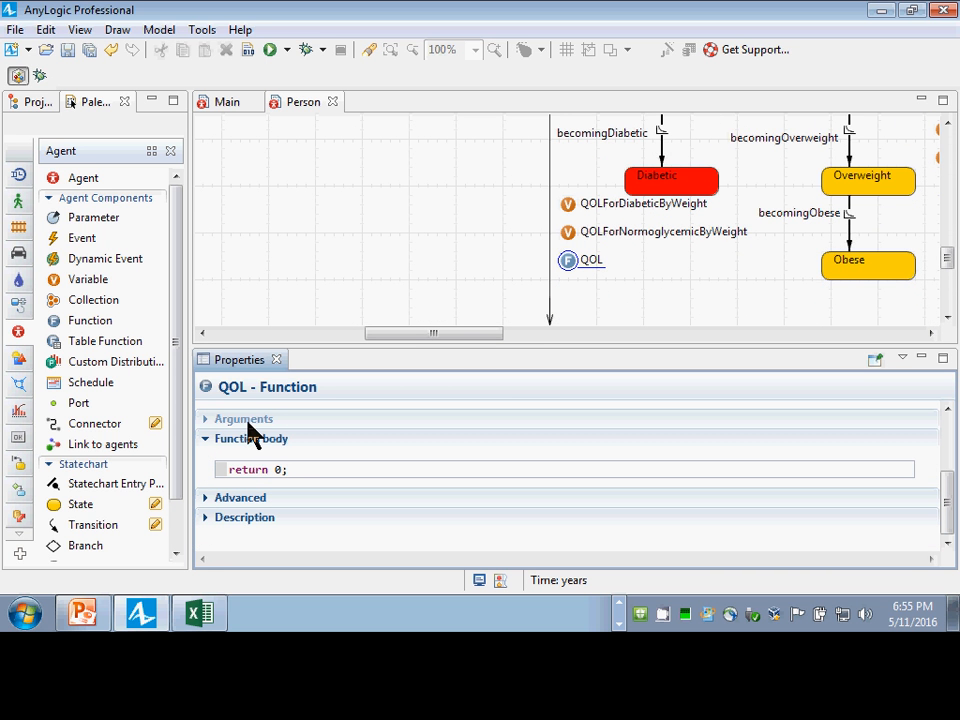
{"action": "left_click", "coordinate": [207, 420]}
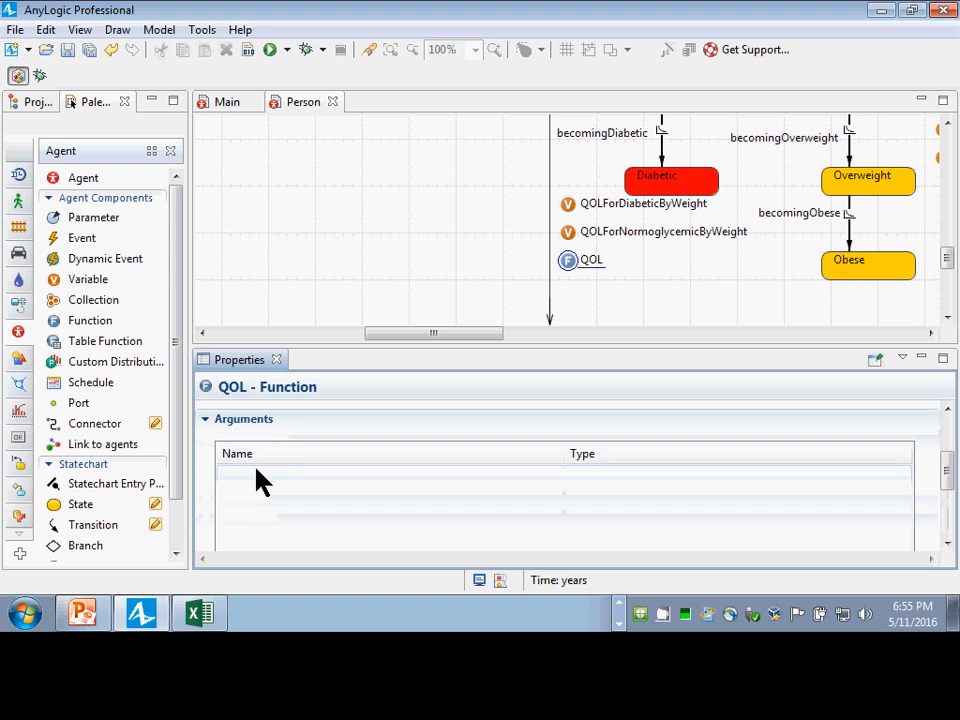
{"action": "scroll", "coordinate": [410, 465], "scroll_direction": "down", "scroll_amount": 2}
{"action": "scroll", "coordinate": [404, 468], "scroll_direction": "down", "scroll_amount": 1}
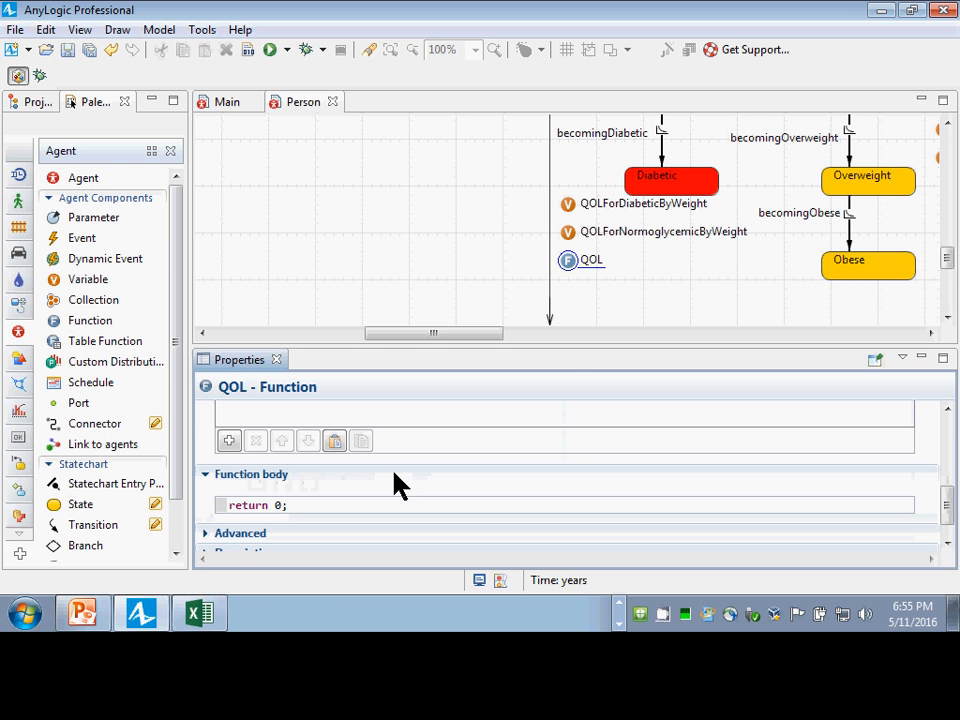
{"action": "left_click", "coordinate": [298, 507]}
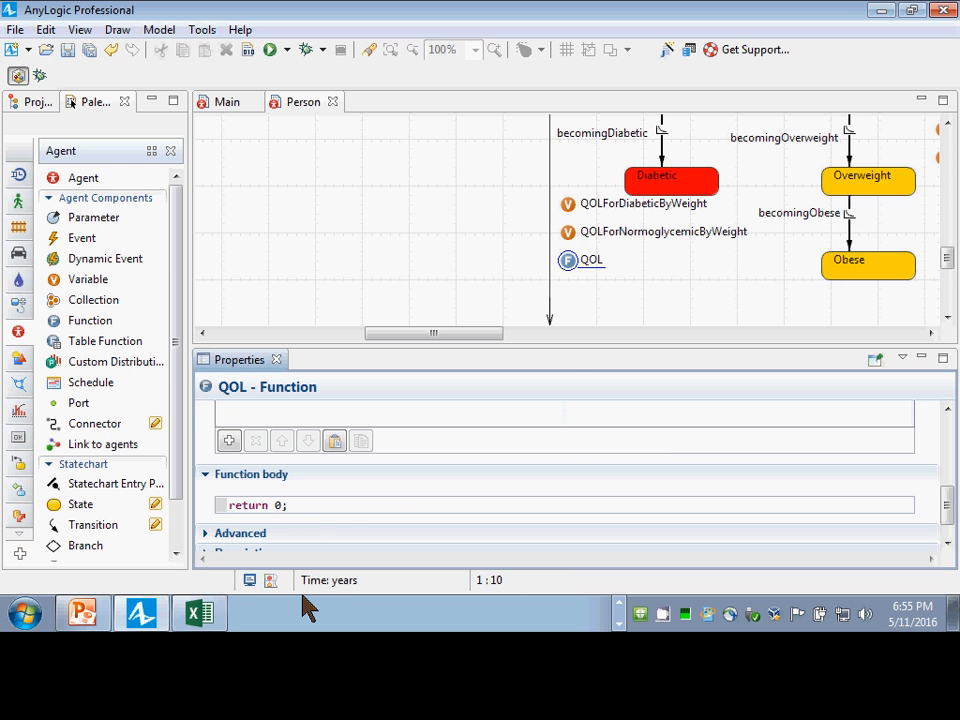
{"action": "key", "text": "Left"}
{"action": "key", "text": "shift+Left"}
{"action": "key", "text": "Home"}
{"action": "key", "text": "shift+Right"}
{"action": "key", "text": "shift+Right"}
{"action": "key", "text": "shift+Right"}
{"action": "key", "text": "shift+Right"}
{"action": "key", "text": "shift+Right"}
{"action": "key", "text": "shift+Right"}
{"action": "key", "text": "shift+Right"}
{"action": "key", "text": "shift+Right"}
{"action": "key", "text": "shift+Right"}
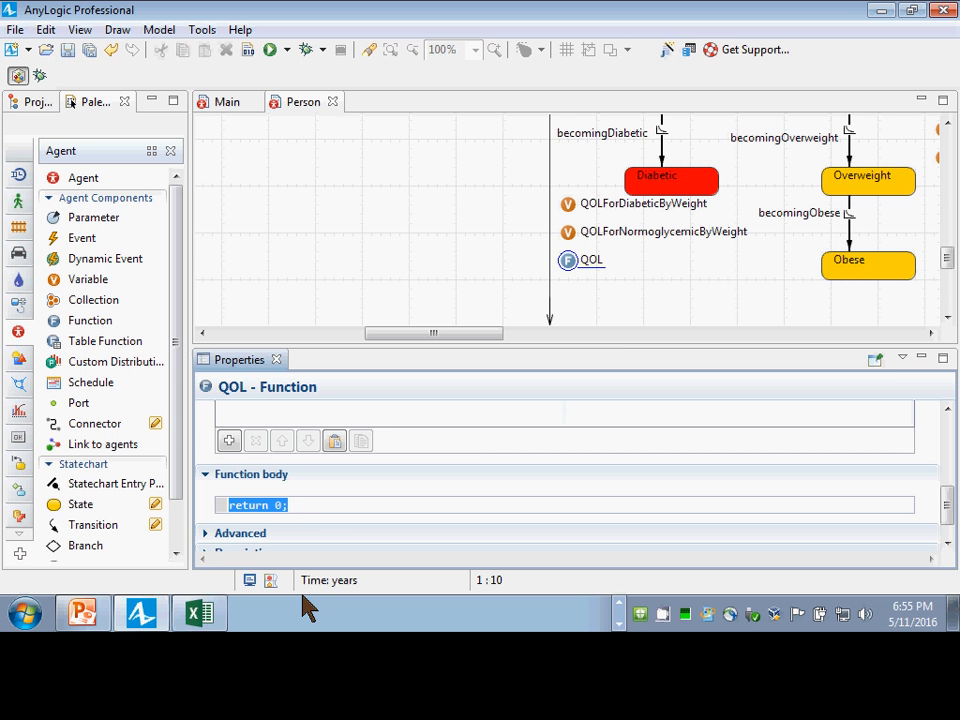
Step: Replace the default body of the QOL function with the condition if (this.inState(Person.Diabetic))
{"action": "left_click", "coordinate": [670, 292]}
{"action": "scroll", "coordinate": [620, 320], "scroll_direction": "down", "scroll_amount": 1}
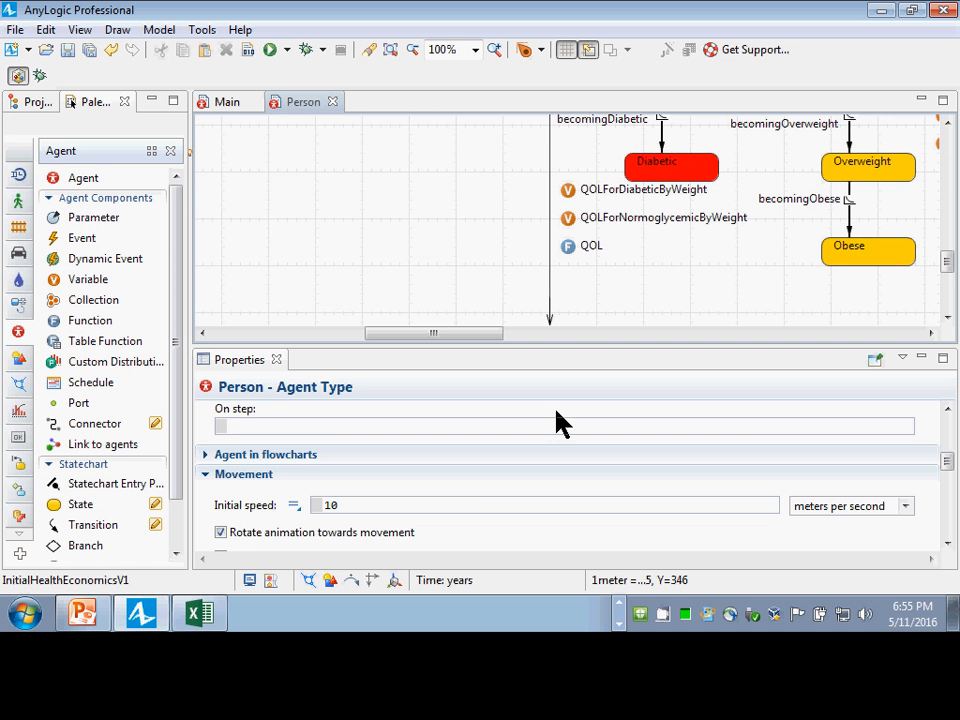
{"action": "scroll", "coordinate": [572, 321], "scroll_direction": "up", "scroll_amount": 1}
{"action": "left_click", "coordinate": [568, 261]}
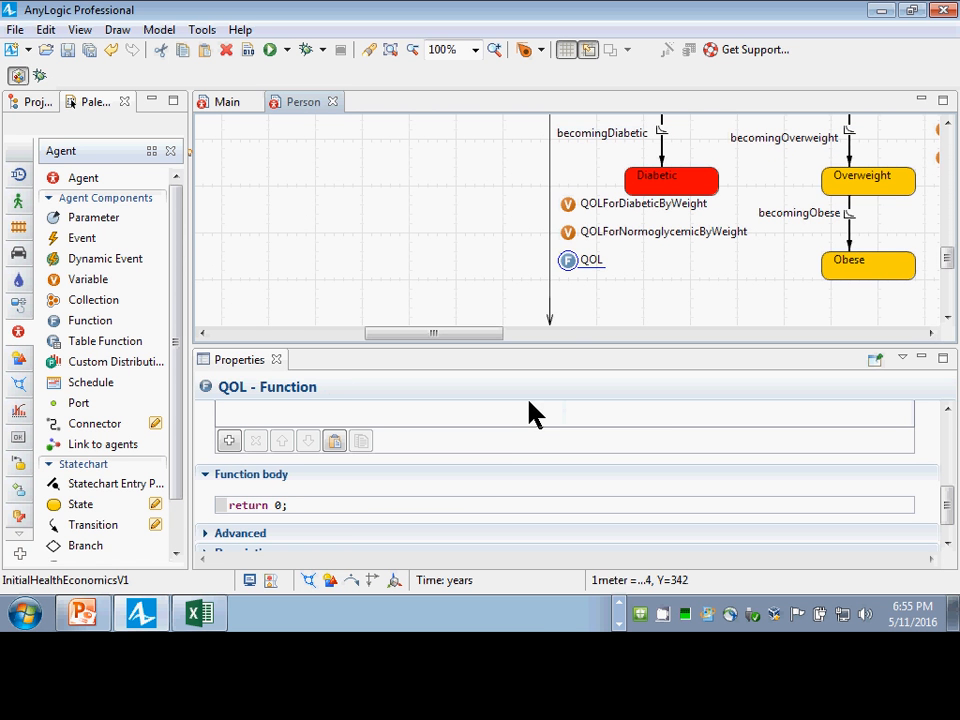
{"action": "left_click", "coordinate": [454, 506]}
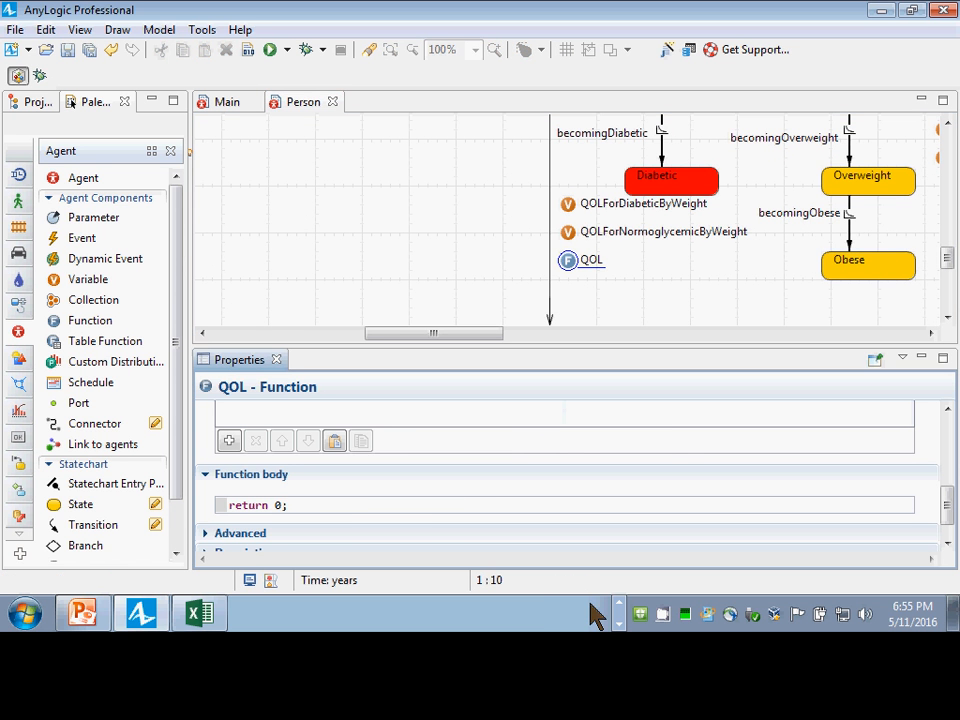
{"action": "key", "text": "shift+Home"}
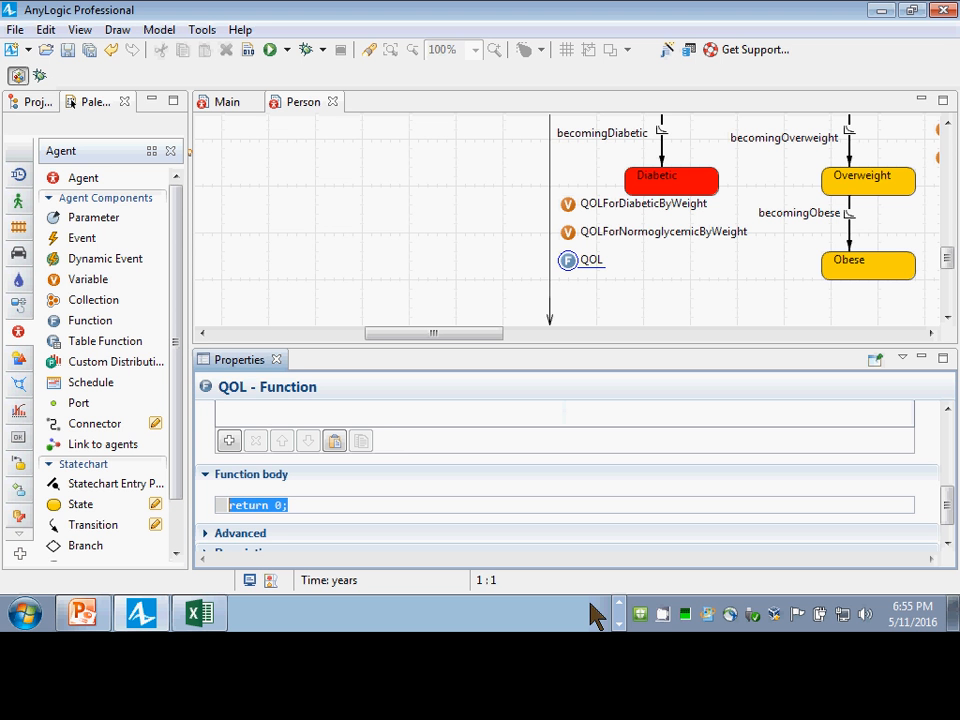
{"action": "type", "text": "if"}
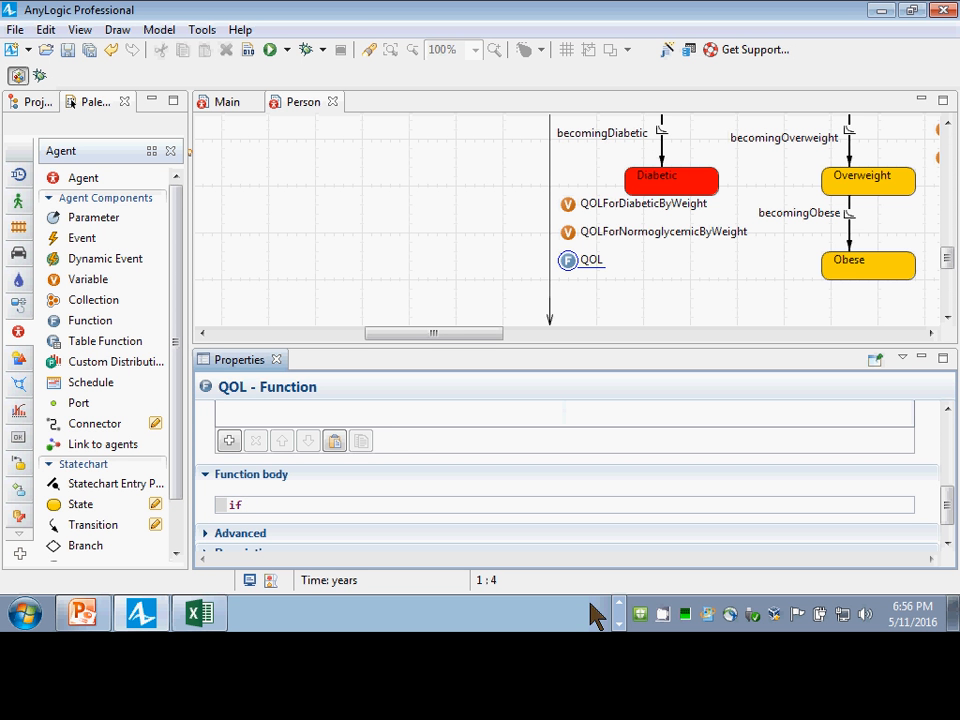
{"action": "type", "text": "(this.inS"}
{"action": "key", "text": "ctrl+space"}
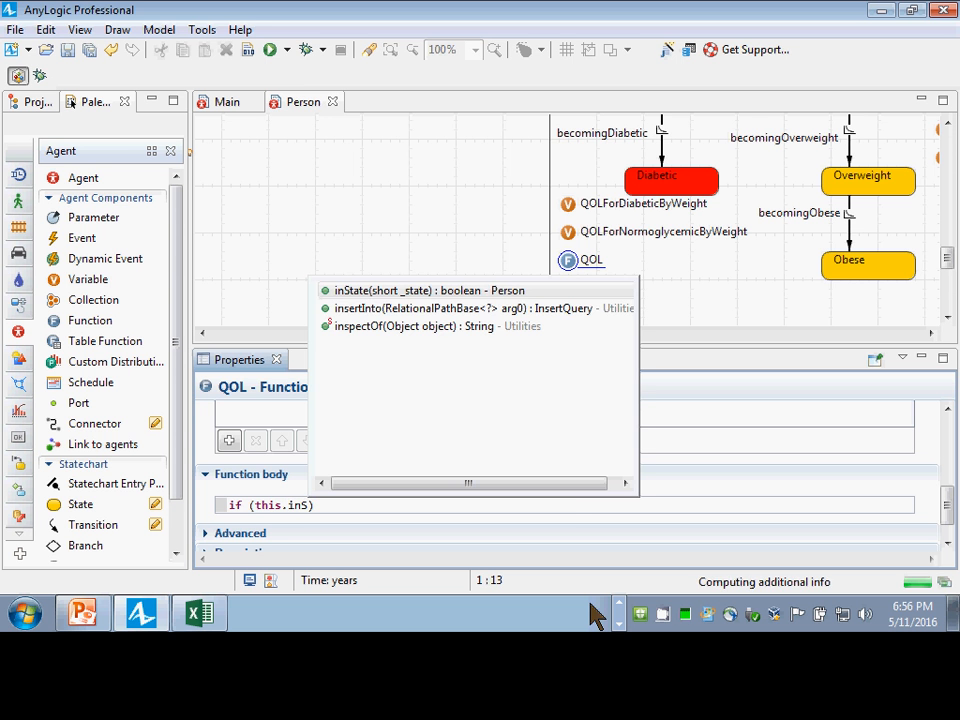
{"action": "key", "text": "Return"}
{"action": "key", "text": "shift+Right"}
{"action": "key", "text": "shift+Right"}
{"action": "key", "text": "shift+Right"}
{"action": "key", "text": "shift+Right"}
{"action": "key", "text": "shift+Right"}
{"action": "key", "text": "shift+Right"}
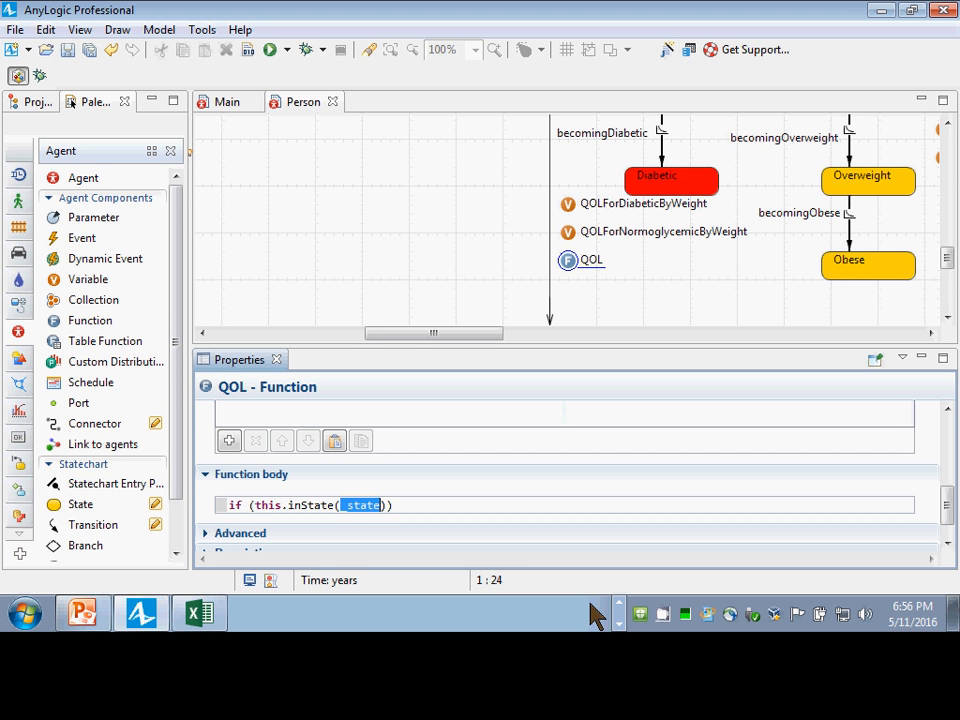
{"action": "type", "text": "Person"}
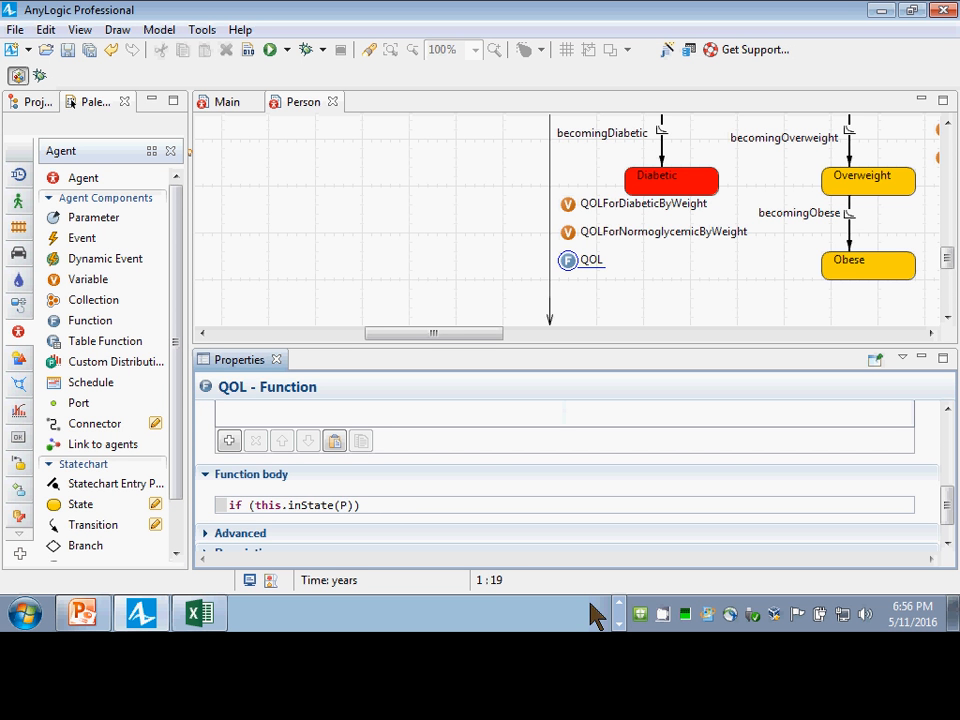
{"action": "type", "text": ".Diabetic))"}
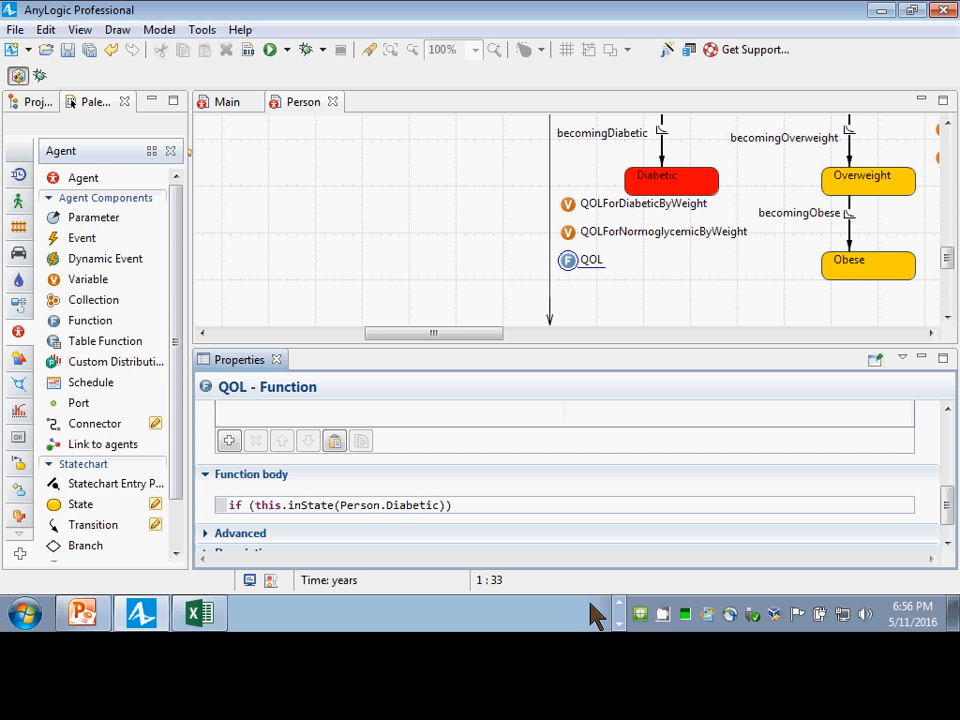
Step: Add the statement return QOLForDiabeticByWeight[weightIndex]; beneath the if condition in the QOL function body
{"action": "key", "text": "Return"}
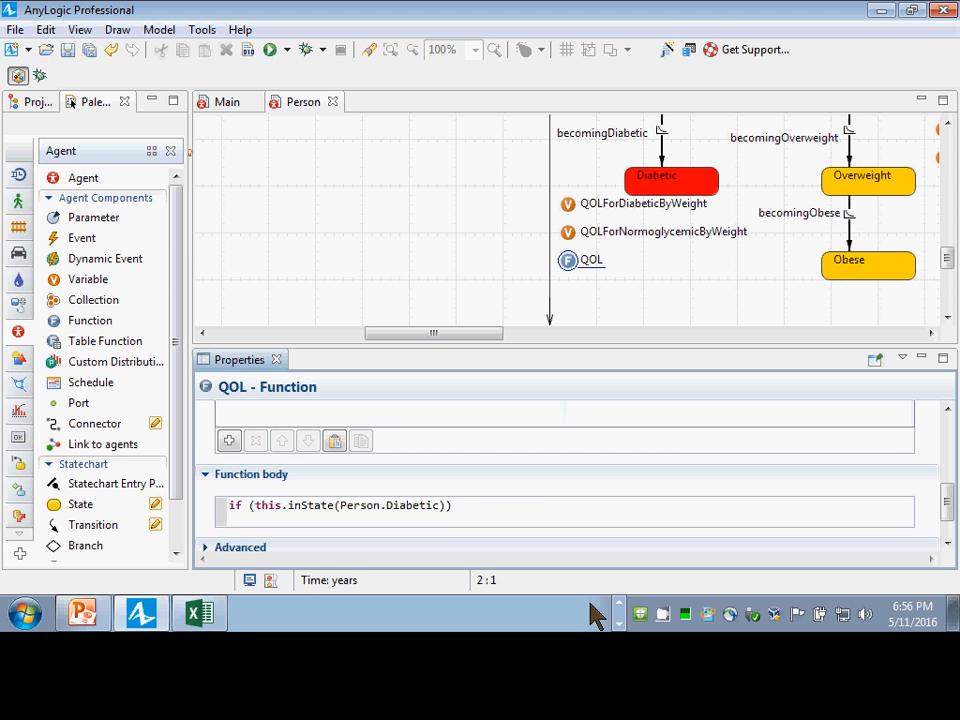
{"action": "key", "text": "Tab"}
{"action": "type", "text": "return QOL"}
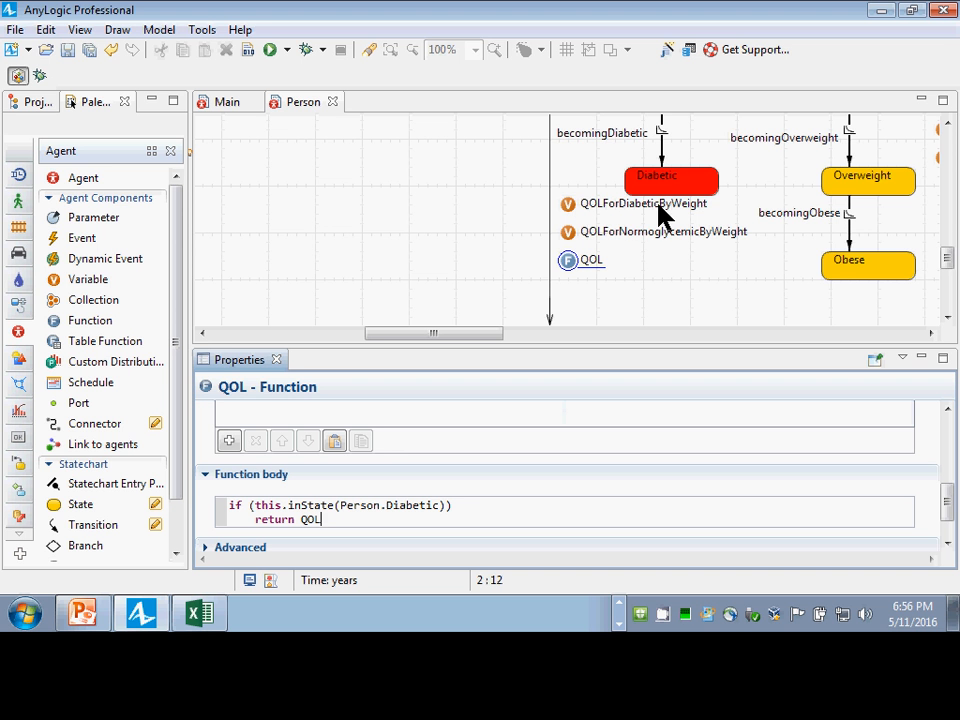
{"action": "type", "text": "ForD"}
{"action": "key", "text": "ctrl+space"}
{"action": "key", "text": "Return"}
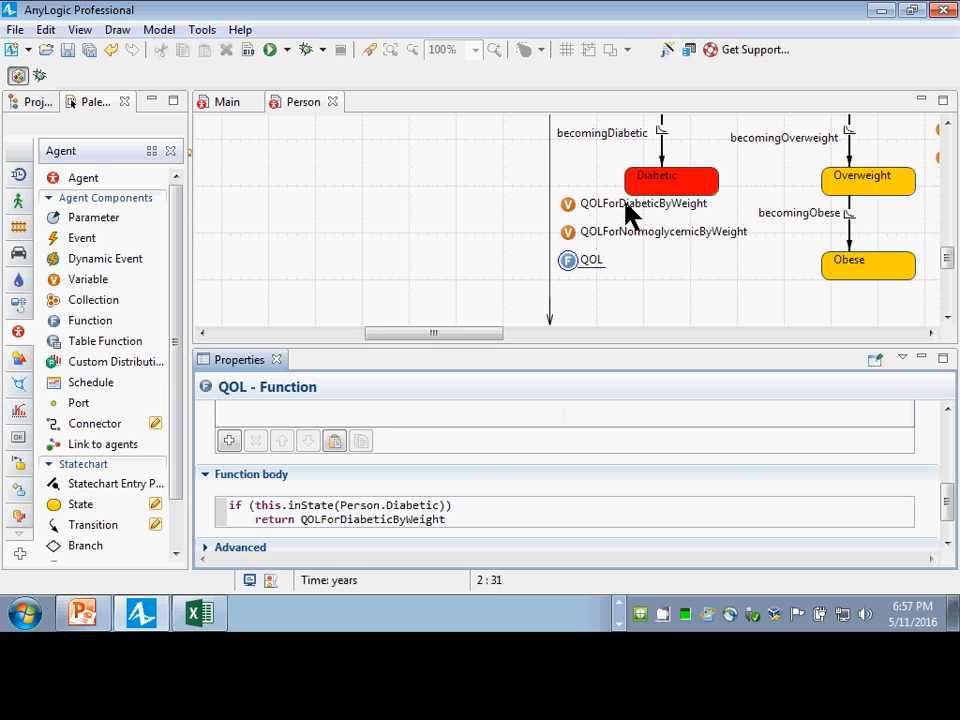
{"action": "type", "text": "["}
{"action": "type", "text": "weightIndex];"}
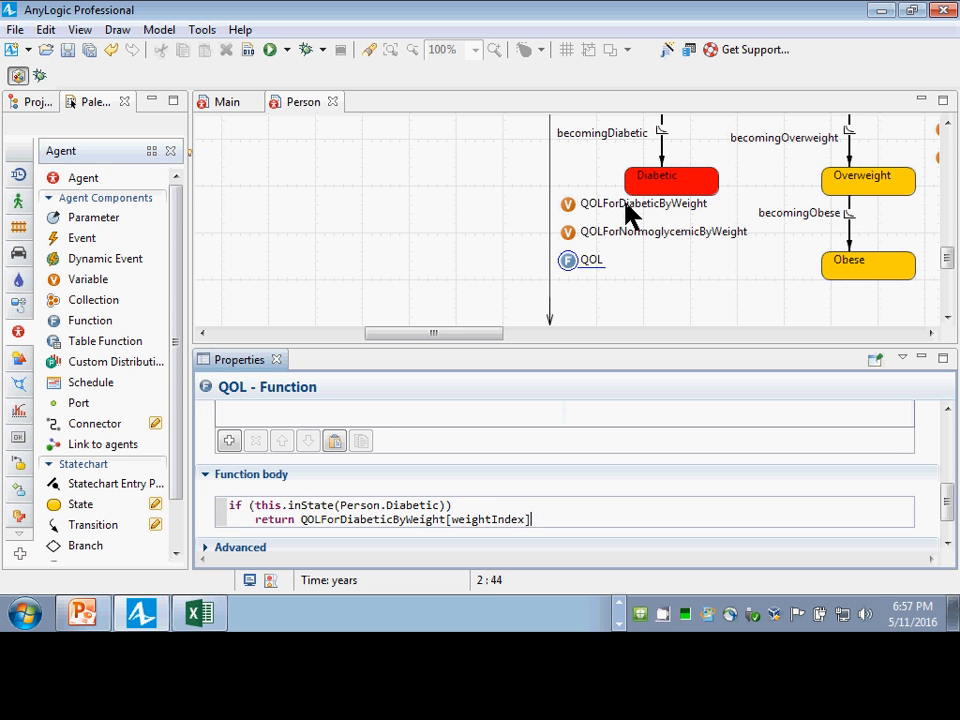
{"action": "key", "text": "Return"}
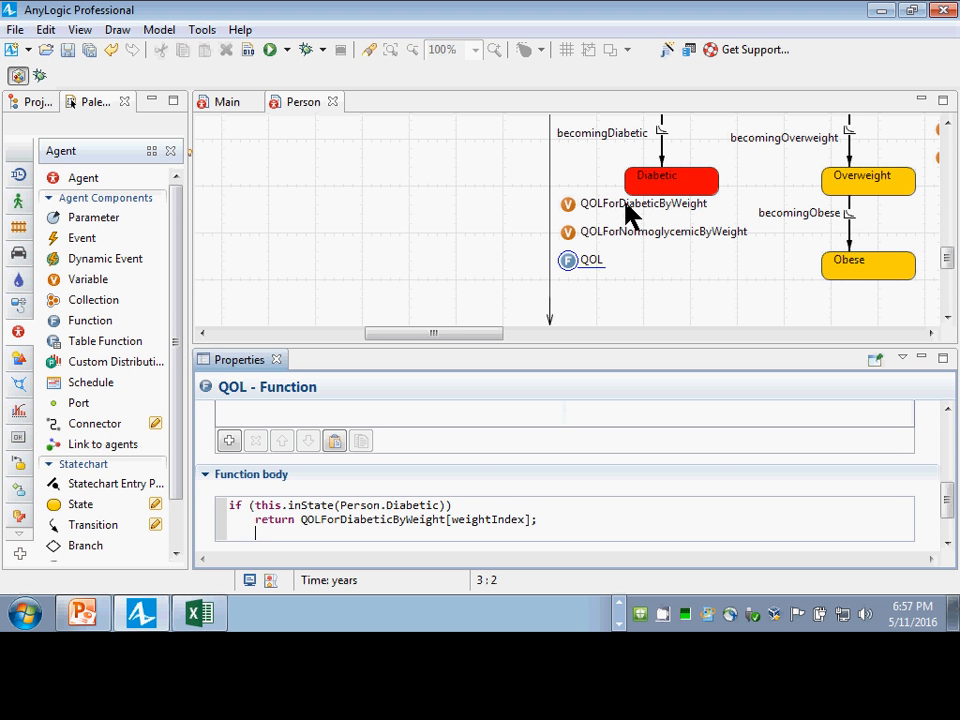
Step: Add an unindented else line below the diabetic return statement in the QOL function body
{"action": "key", "text": "BackSpace"}
{"action": "key", "text": "Up"}
{"action": "key", "text": "End"}
{"action": "key", "text": "Left"}
{"action": "key", "text": "Left"}
{"action": "key", "text": "ctrl+shift+Left"}
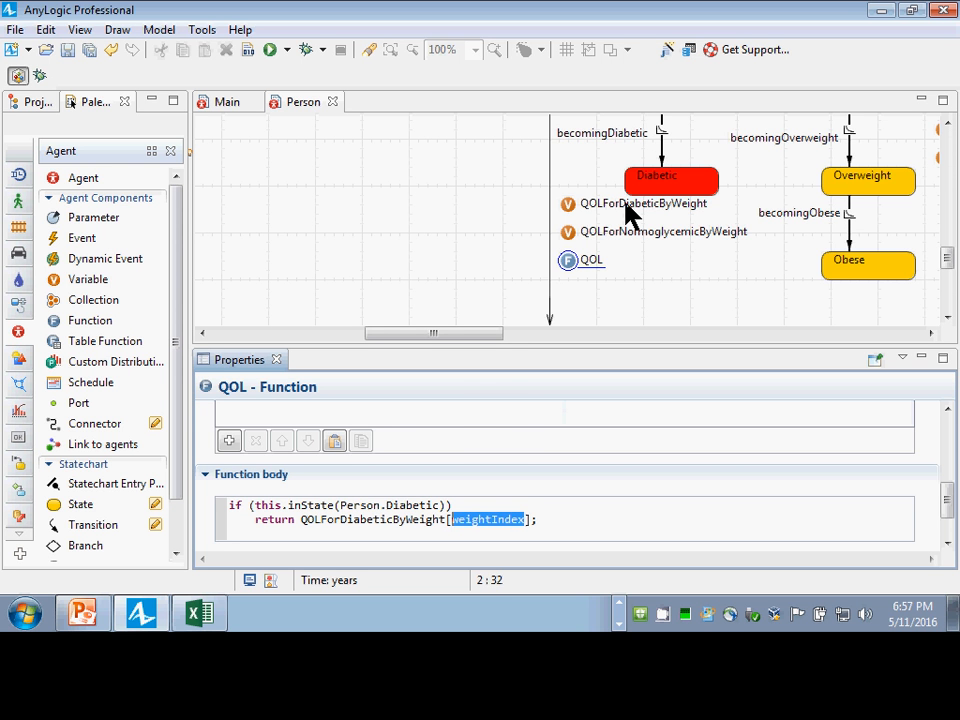
{"action": "key", "text": "Down"}
{"action": "type", "text": "else"}
{"action": "key", "text": "Return"}
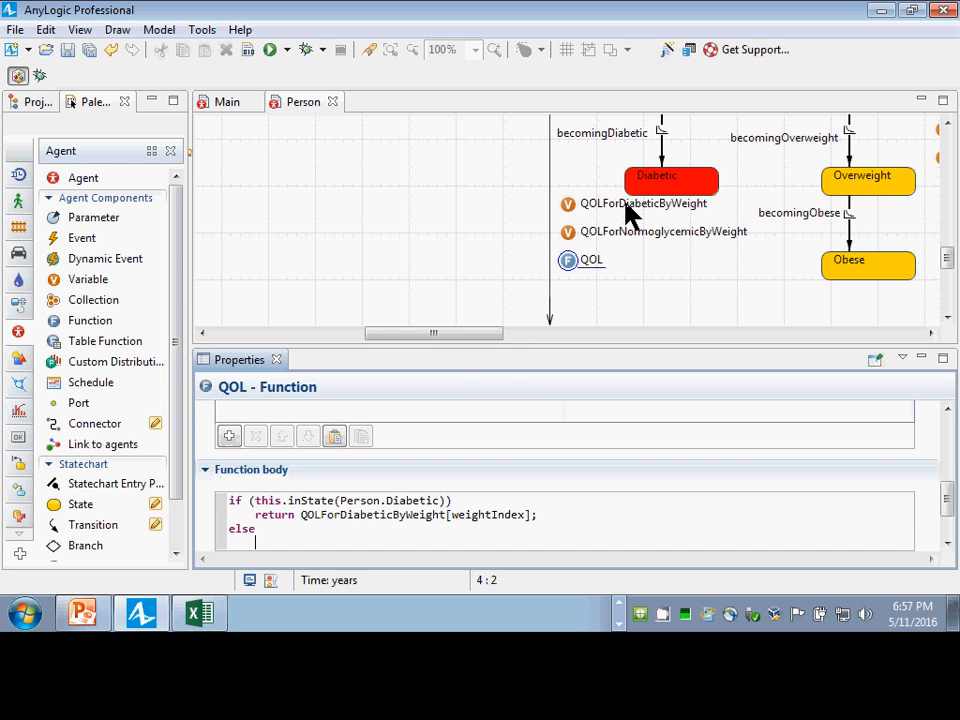
Step: Make the else branch of the QOL function return QOLForNormoglycemicByWeight[weightIndex]; and save the model
{"action": "key", "text": "Up"}
{"action": "key", "text": "Up"}
{"action": "key", "text": "Down"}
{"action": "key", "text": "End"}
{"action": "key", "text": "Return"}
{"action": "type", "text": "return QOLForNorm"}
{"action": "key", "text": "ctrl+space"}
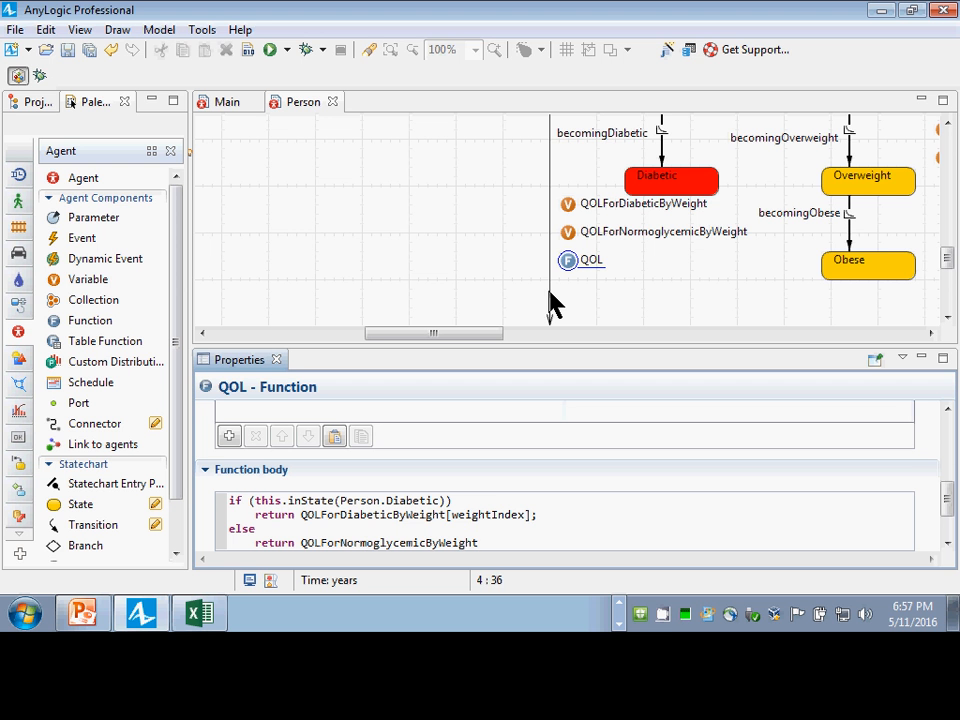
{"action": "type", "text": "[weightIndex];"}
{"action": "key", "text": "Return"}
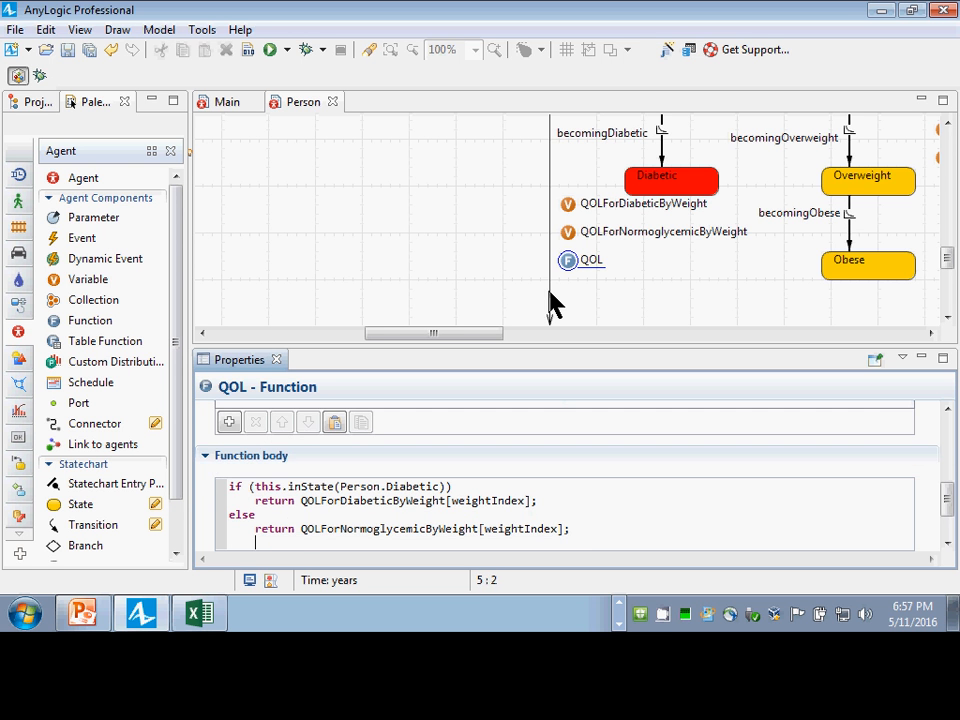
{"action": "key", "text": "ctrl+s"}
{"action": "key", "text": "BackSpace"}
{"action": "key", "text": "ctrl+s"}
Step: Review the diabetic condition, both return statements and their weightIndex subscripts in the QOL function body
{"action": "key", "text": "shift+Up"}
{"action": "key", "text": "shift+Up"}
{"action": "key", "text": "shift+Up"}
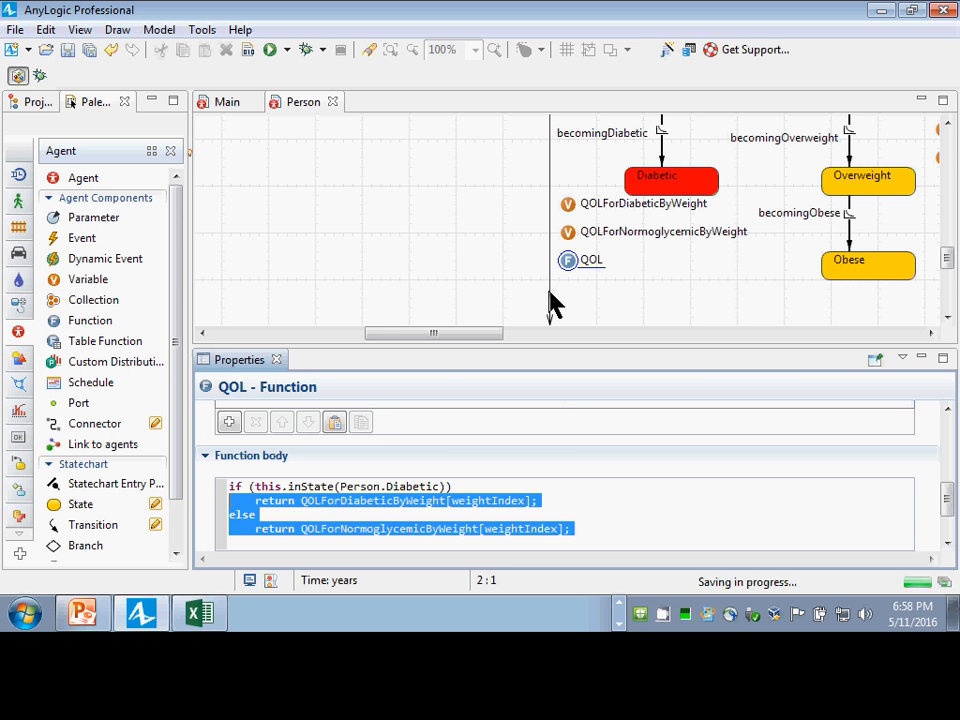
{"action": "key", "text": "Left"}
{"action": "key", "text": "Down"}
{"action": "key", "text": "Down"}
{"action": "key", "text": "Down"}
{"action": "key", "text": "Left"}
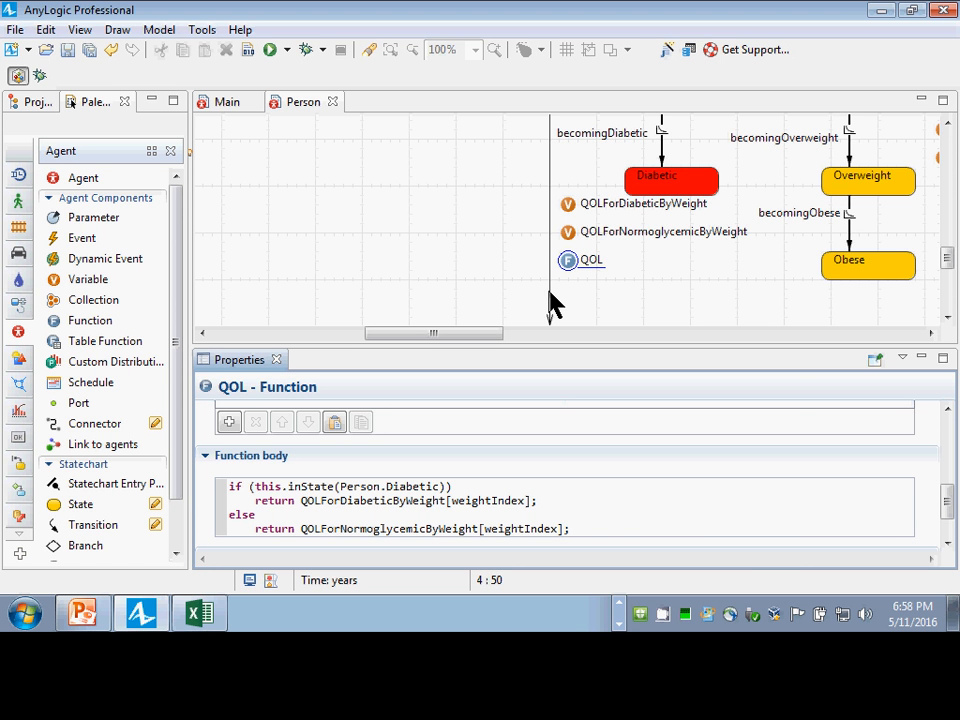
{"action": "key", "text": "Left"}
{"action": "key", "text": "Left"}
{"action": "key", "text": "ctrl+shift+Left"}
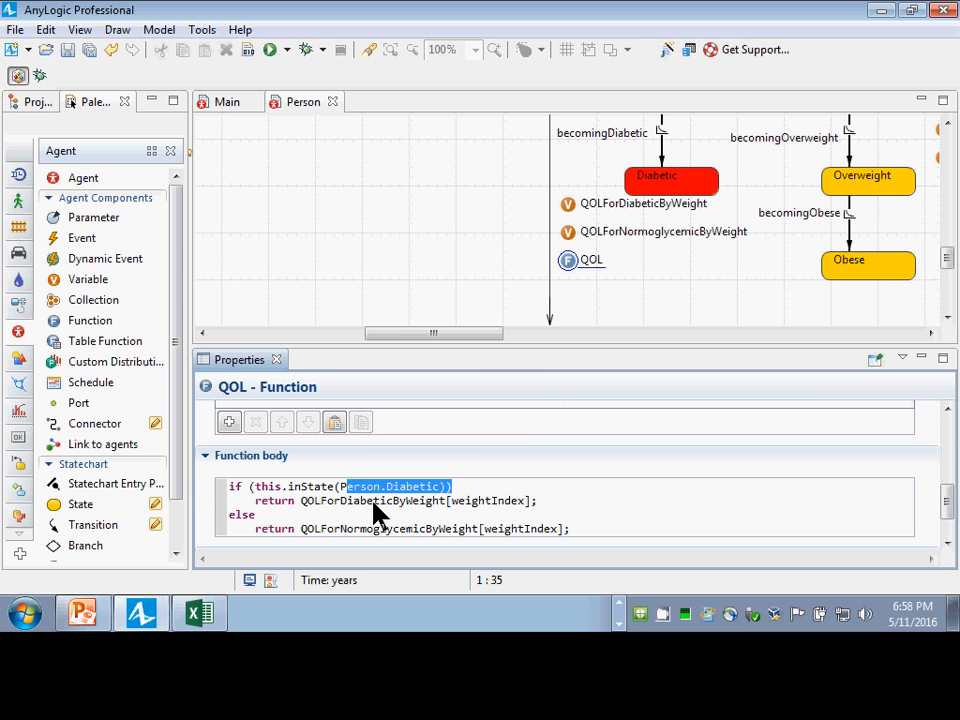
{"action": "left_click_drag", "start_coordinate": [452, 500], "coordinate": [528, 500]}
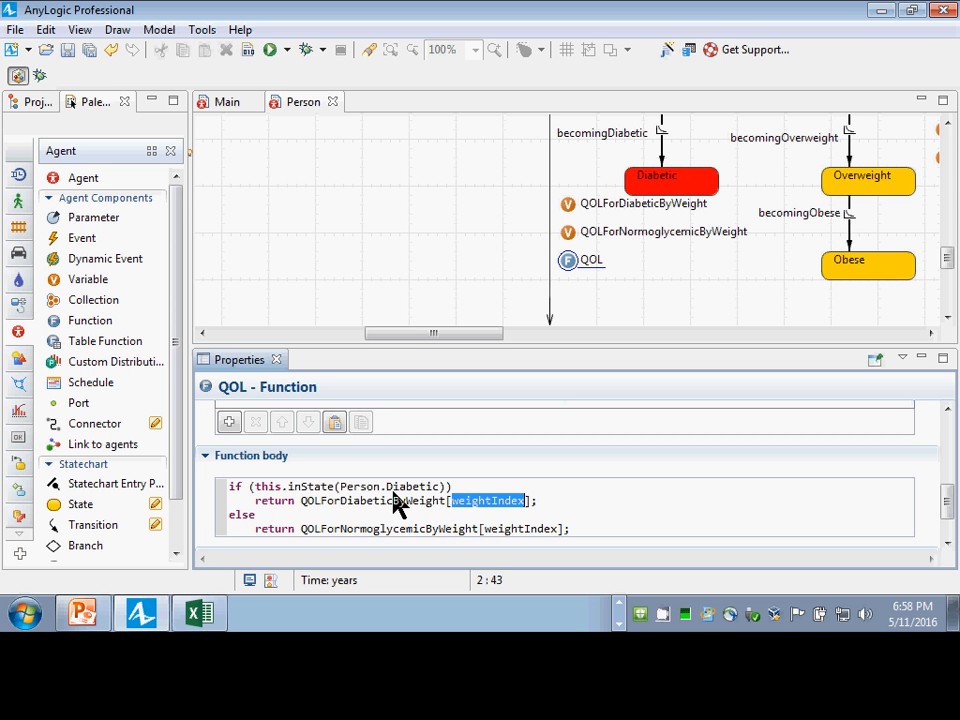
{"action": "left_click_drag", "start_coordinate": [301, 529], "coordinate": [474, 531]}
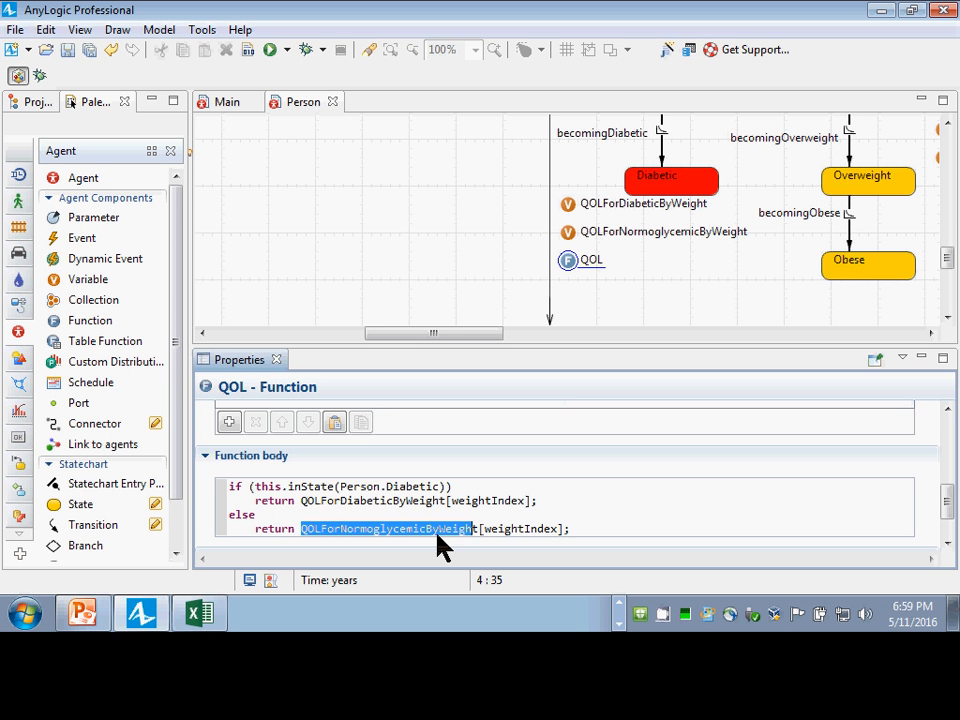
{"action": "key", "text": "Right"}
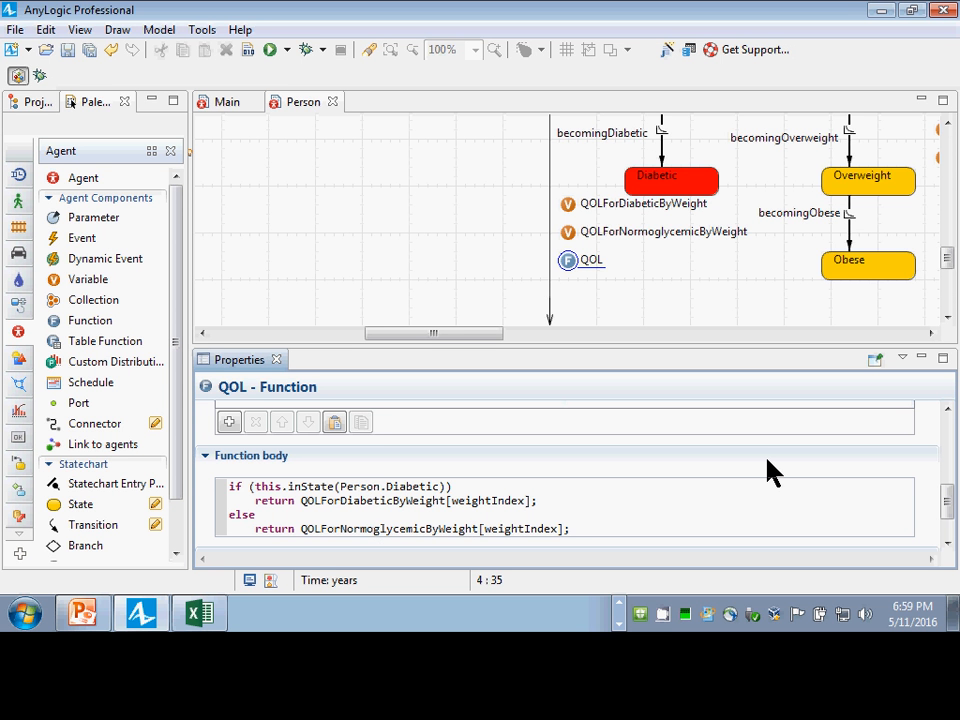
{"action": "left_click", "coordinate": [497, 528]}
{"action": "double_click", "coordinate": [497, 528]}
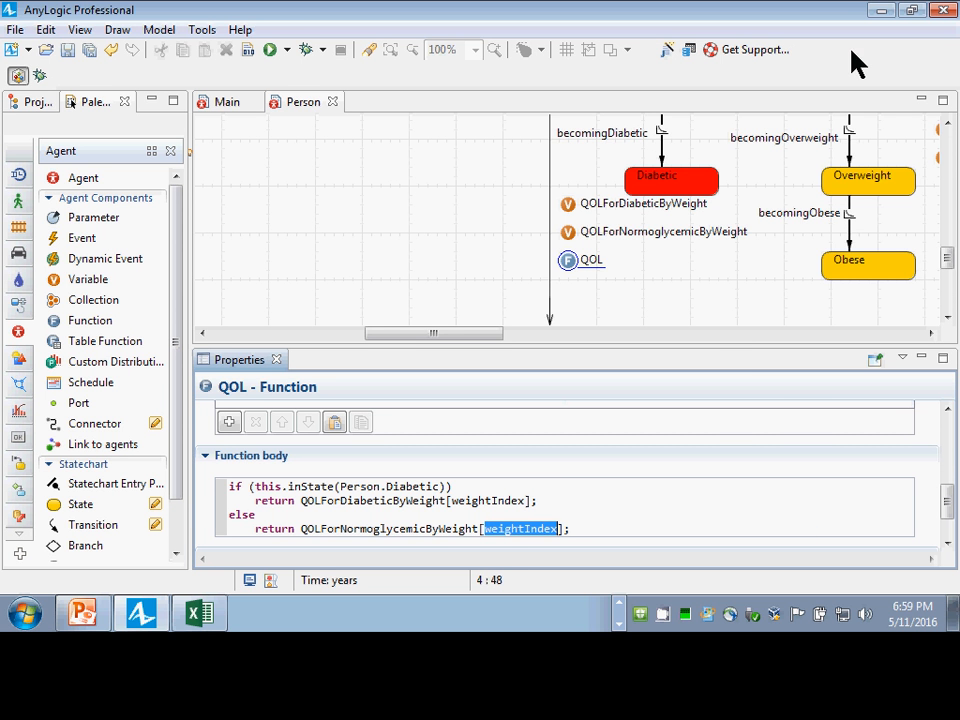
Step: Add a variable named weightIndex just above the colour variable in the Person agent and save the model
{"action": "scroll", "coordinate": [850, 160], "scroll_direction": "up", "scroll_amount": 2}
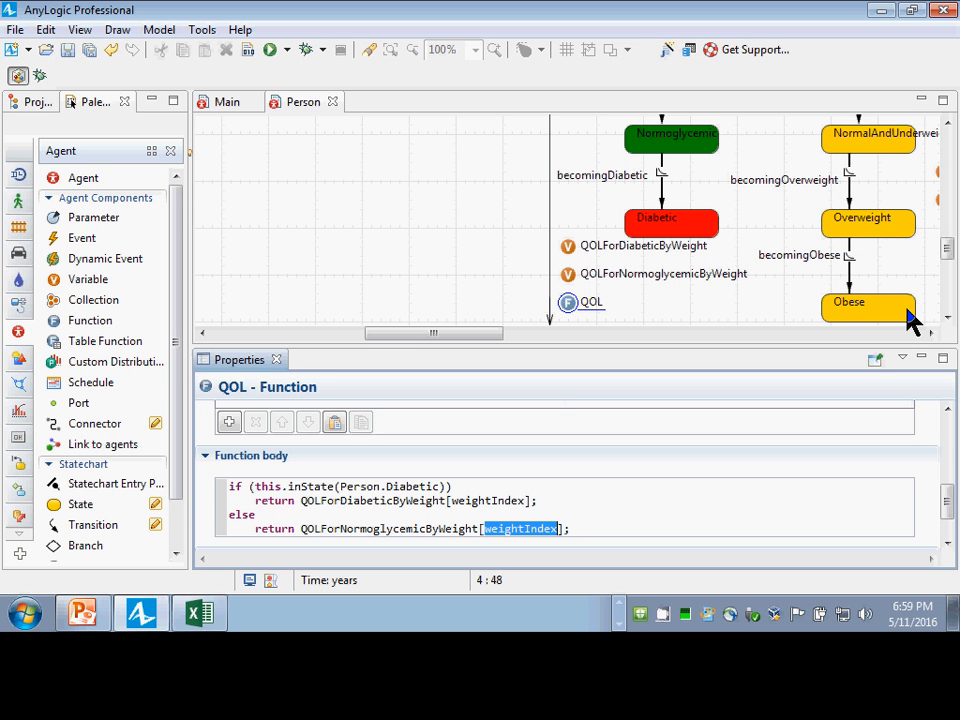
{"action": "scroll", "coordinate": [750, 221], "scroll_direction": "up", "scroll_amount": 3}
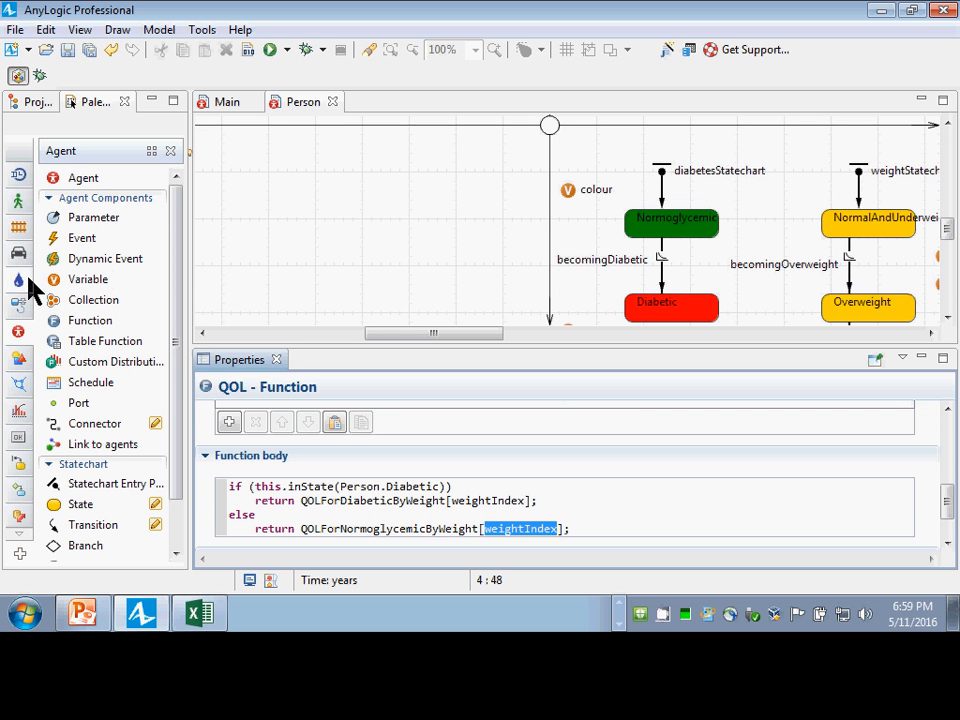
{"action": "left_click_drag", "start_coordinate": [55, 282], "coordinate": [566, 172]}
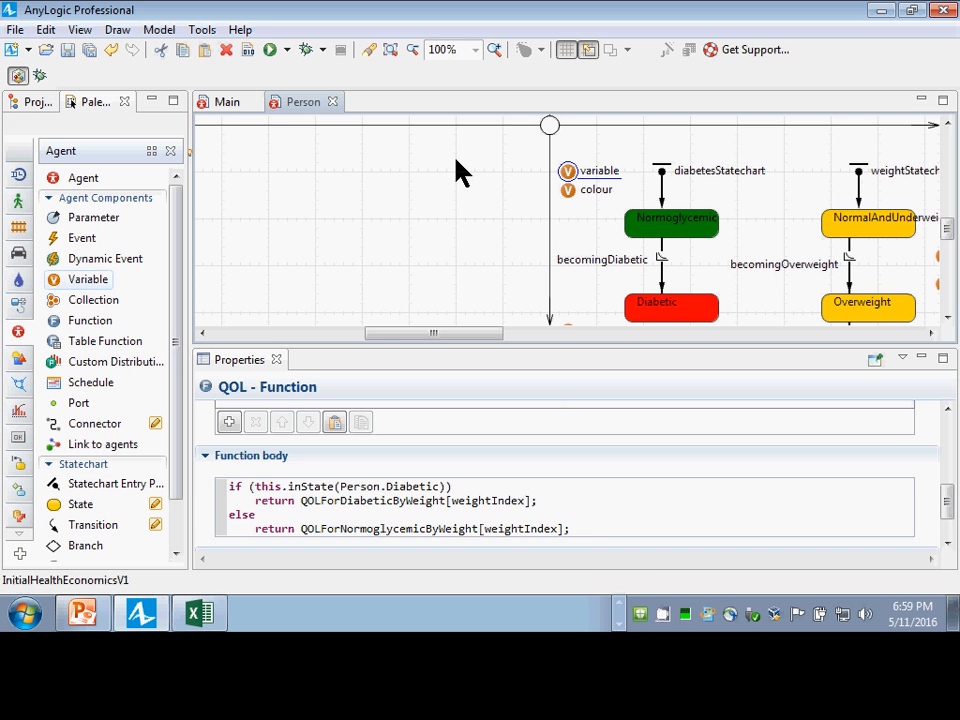
{"action": "type", "text": "weightInex"}
{"action": "key", "text": "Return"}
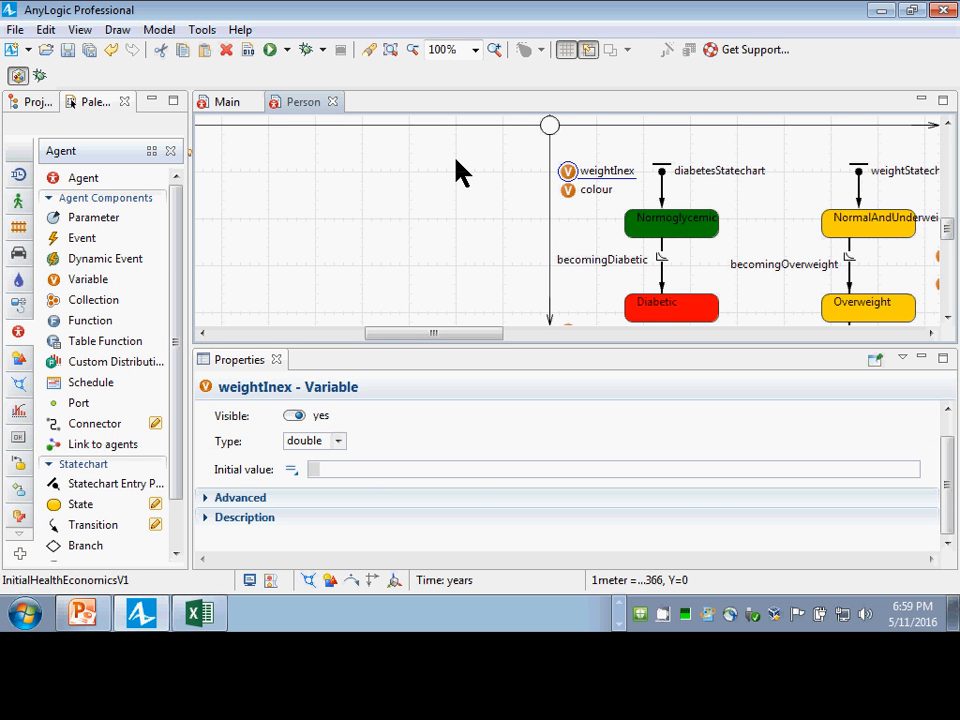
{"action": "left_click", "coordinate": [394, 424]}
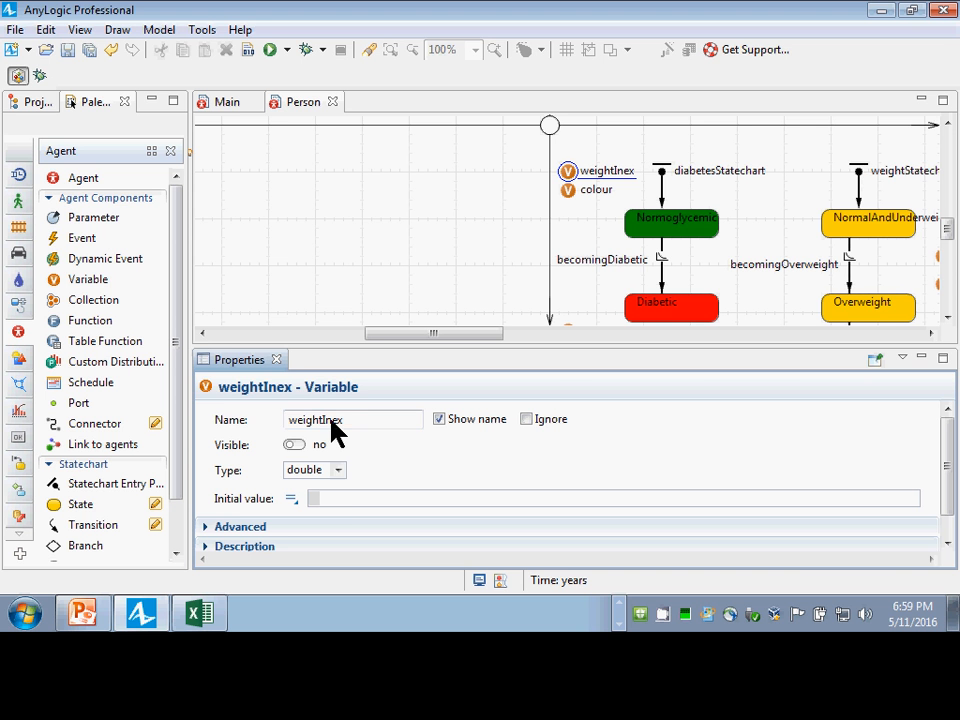
{"action": "left_click", "coordinate": [330, 421]}
{"action": "type", "text": "d"}
{"action": "key", "text": "ctrl+s"}
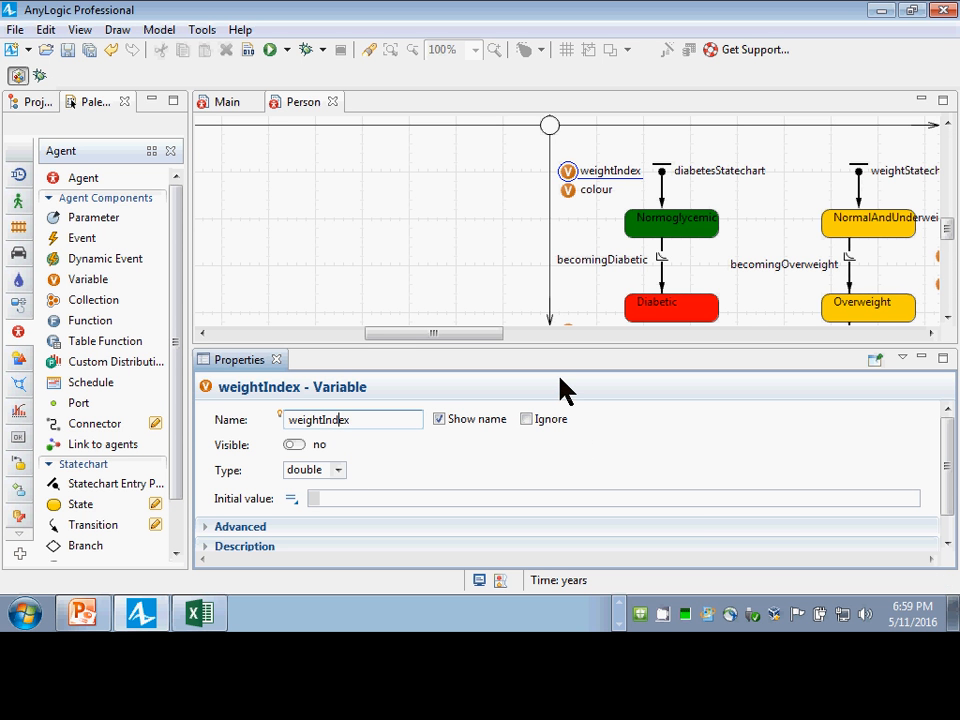
Step: Set the weightIndex variable's type to int and its initial value to -1
{"action": "left_click", "coordinate": [338, 475]}
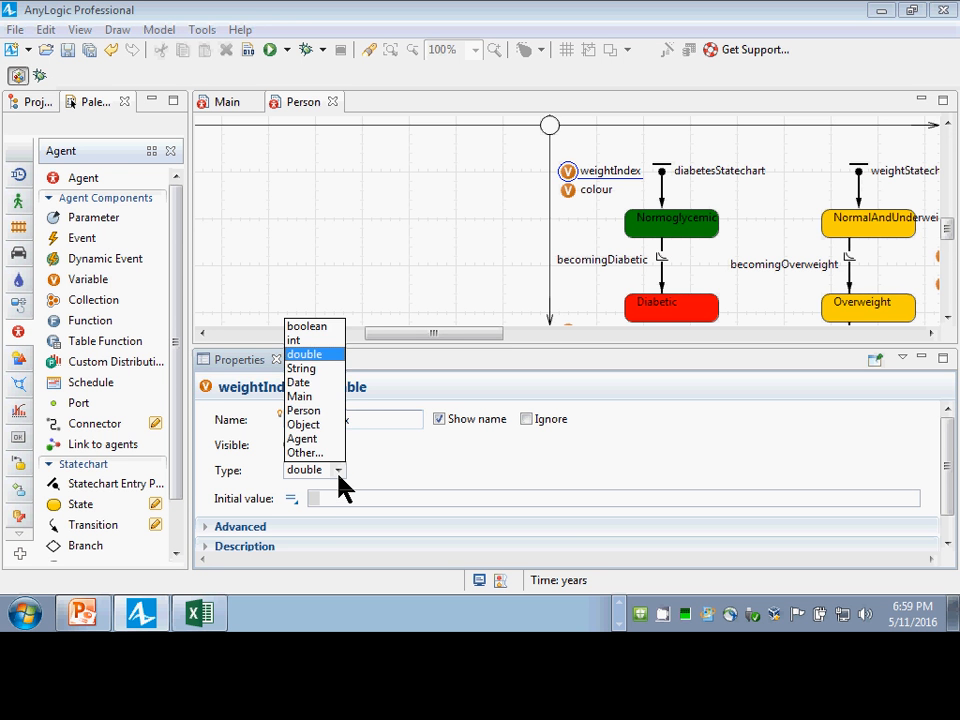
{"action": "left_click", "coordinate": [318, 340]}
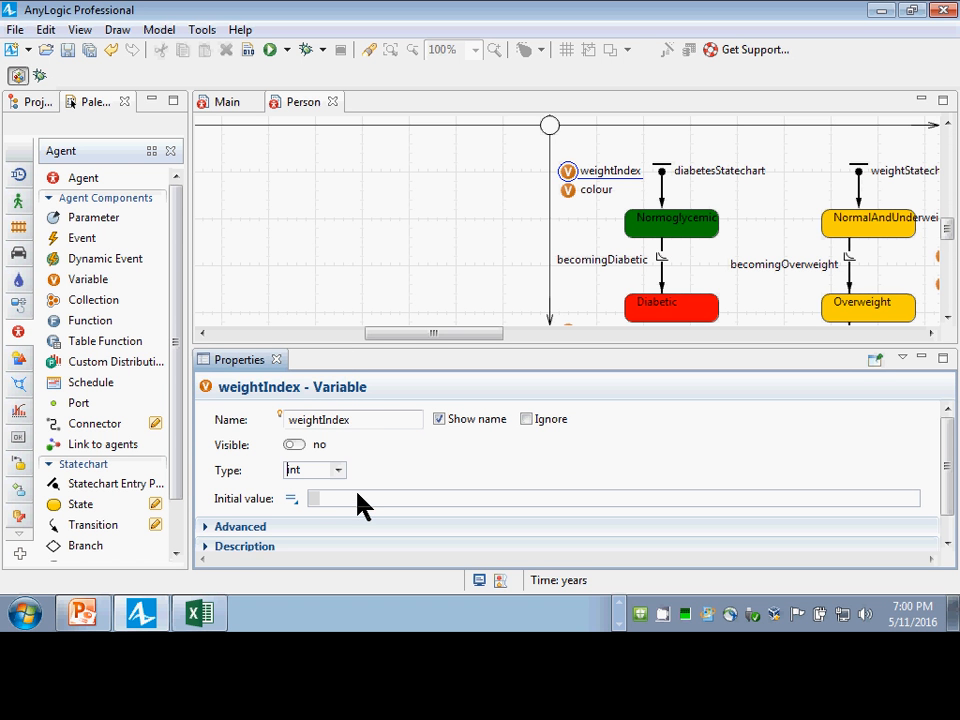
{"action": "left_click", "coordinate": [359, 497]}
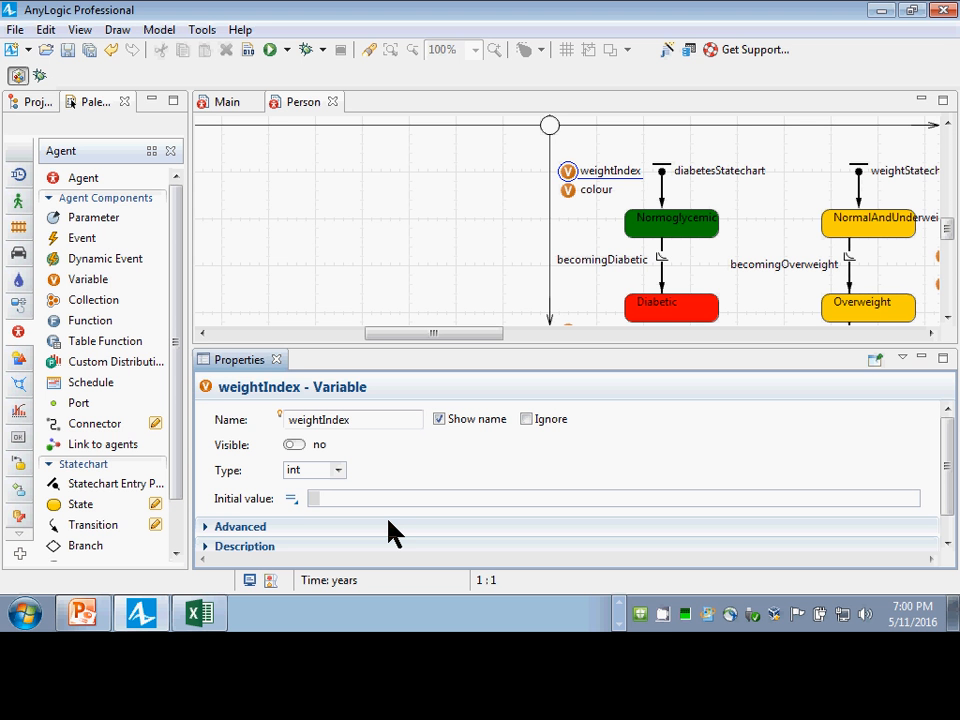
{"action": "type", "text": "-1"}
Step: Add a third line reading this.weightIndex to the entry action of the NormalAndUnderweight state
{"action": "scroll", "coordinate": [818, 280], "scroll_direction": "down", "scroll_amount": 1}
{"action": "scroll", "coordinate": [815, 276], "scroll_direction": "down", "scroll_amount": 1}
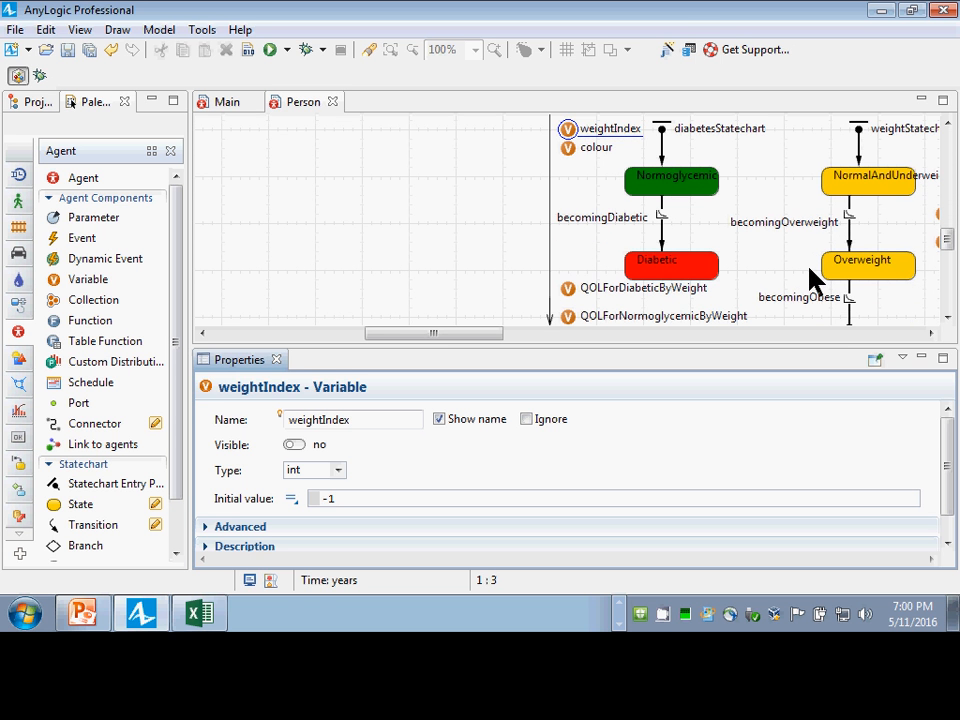
{"action": "left_click", "coordinate": [872, 180]}
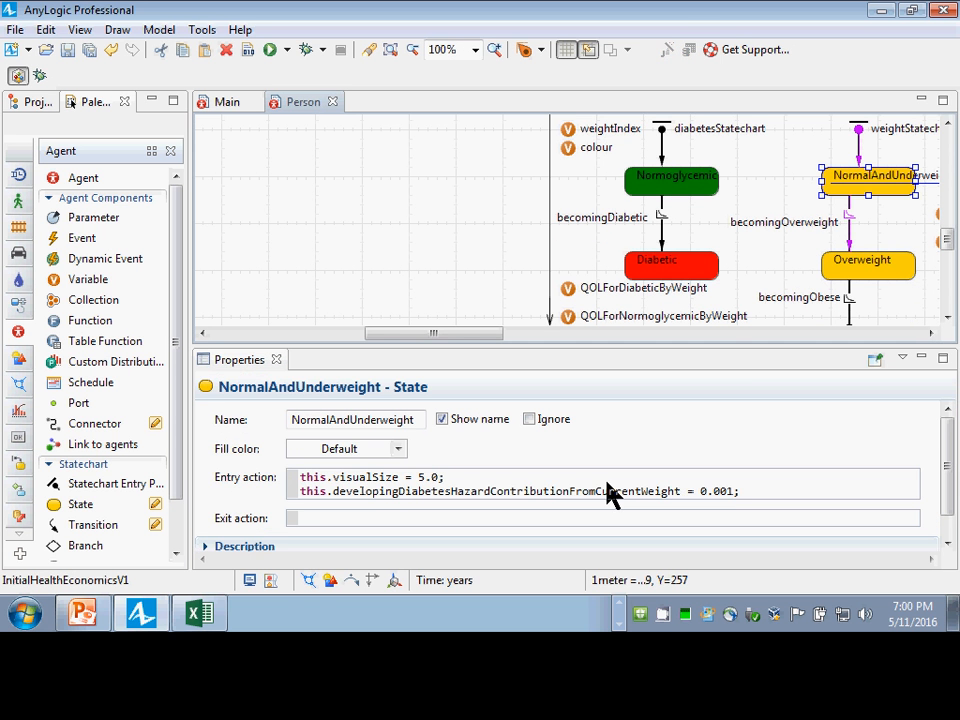
{"action": "left_click", "coordinate": [756, 506]}
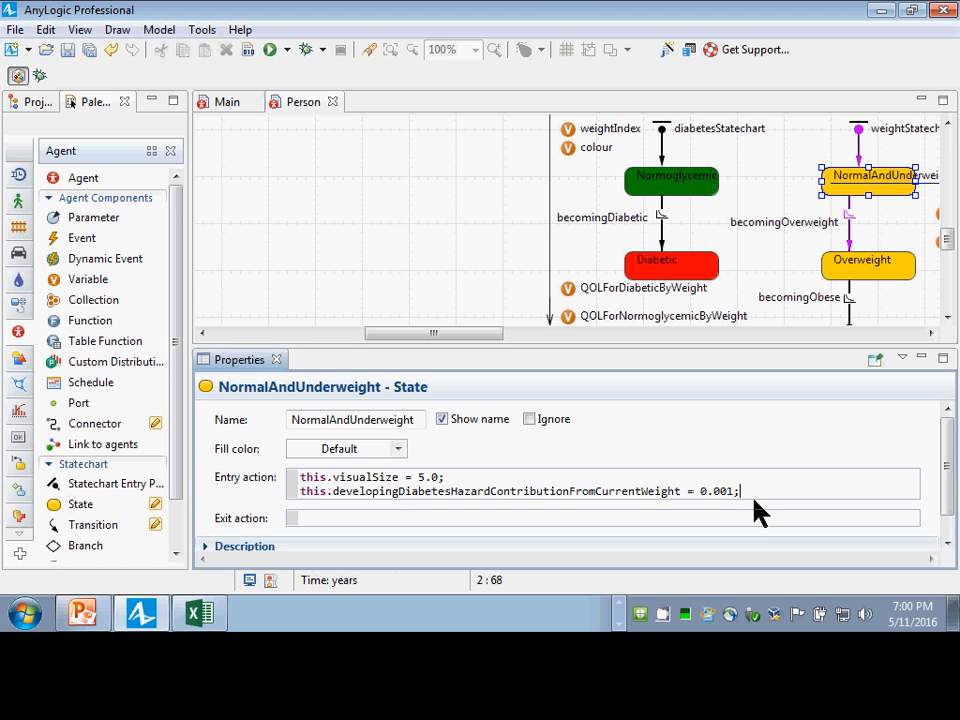
{"action": "key", "text": "Return"}
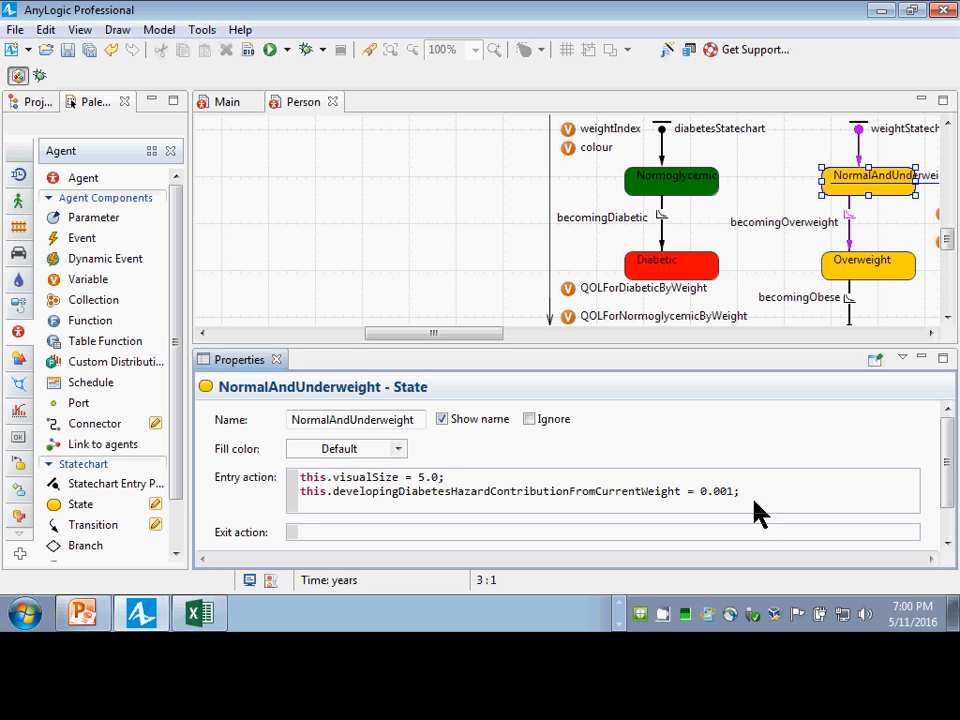
{"action": "type", "text": "his.weightIN"}
{"action": "key", "text": "BackSpace"}
{"action": "key", "text": "ctrl+Left"}
{"action": "key", "text": "Home"}
{"action": "type", "text": "t"}
{"action": "key", "text": "ctrl+Right"}
{"action": "key", "text": "End"}
{"action": "type", "text": "nde"}
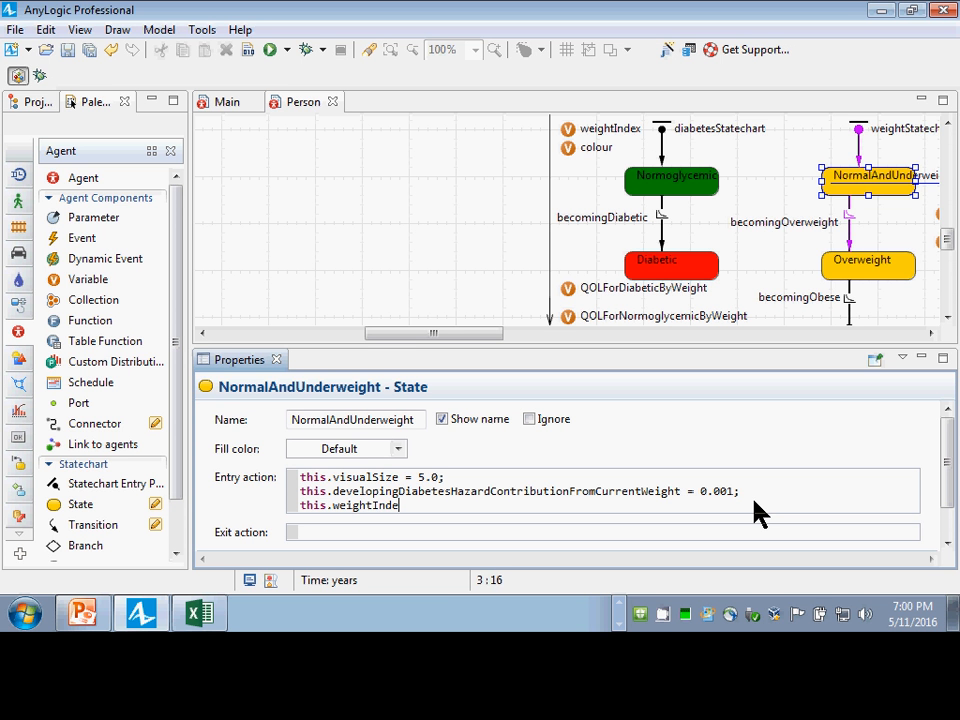
{"action": "type", "text": "x"}
Step: Build the model to check it for errors and reopen the NormalAndUnderweight state's properties
{"action": "key", "text": "F7"}
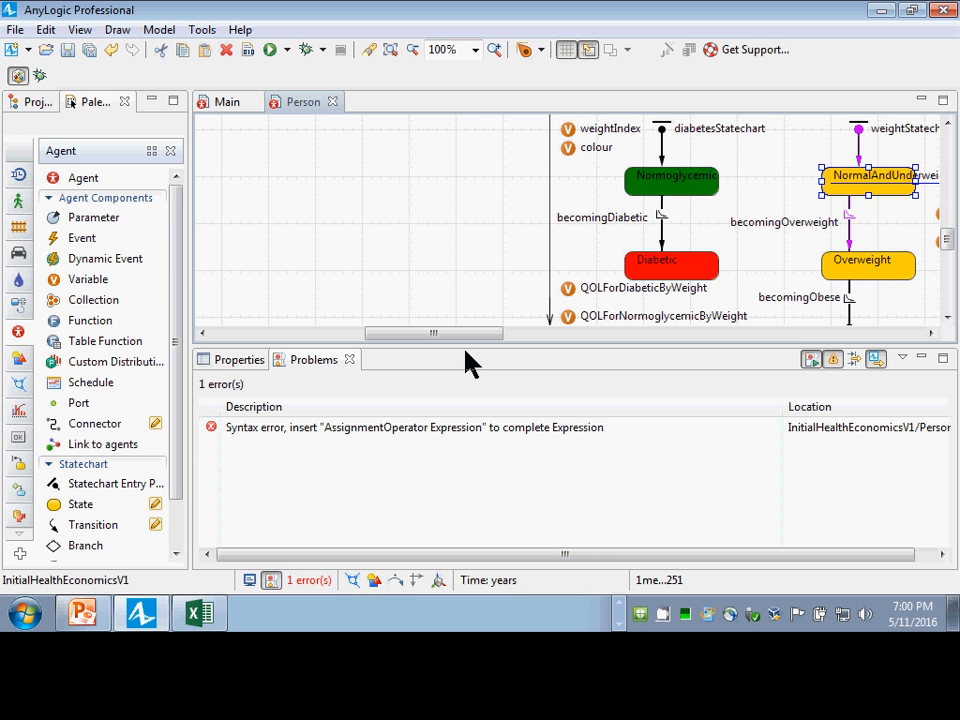
{"action": "left_click", "coordinate": [240, 362]}
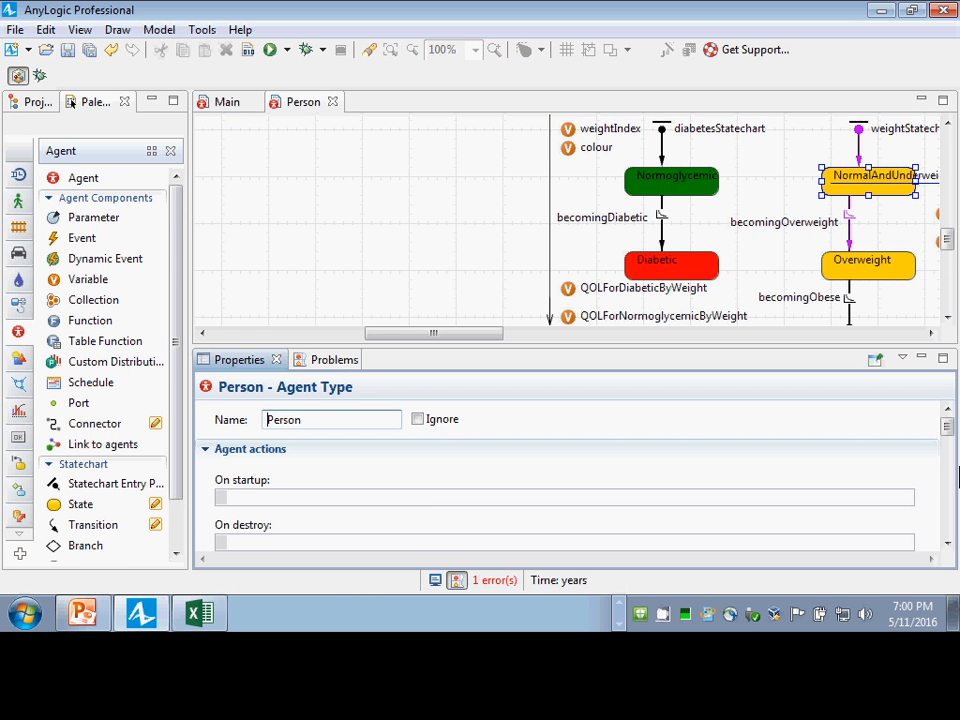
{"action": "left_click_drag", "start_coordinate": [949, 439], "coordinate": [955, 505]}
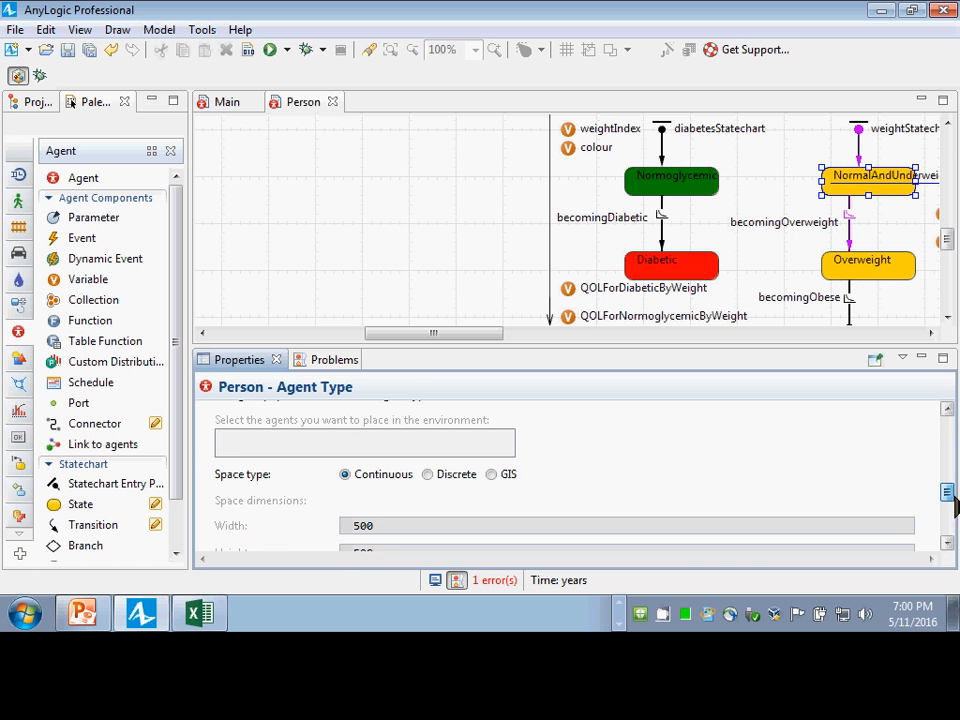
{"action": "left_click", "coordinate": [866, 190]}
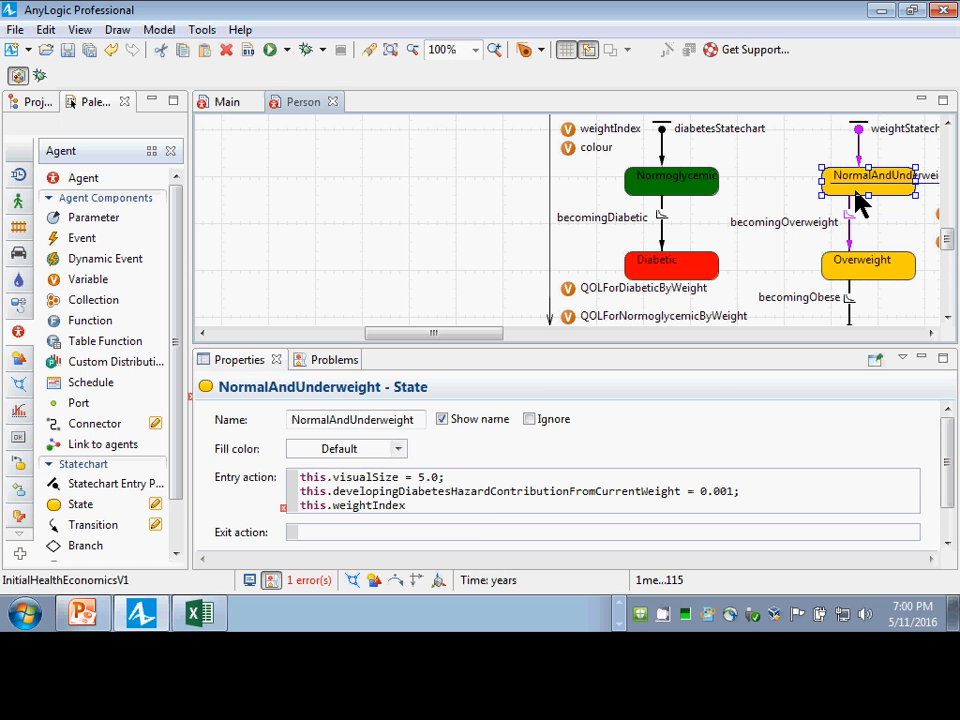
Step: Complete the third entry action line of the NormalAndUnderweight state as this.weightIndex = 0;
{"action": "left_click", "coordinate": [474, 513]}
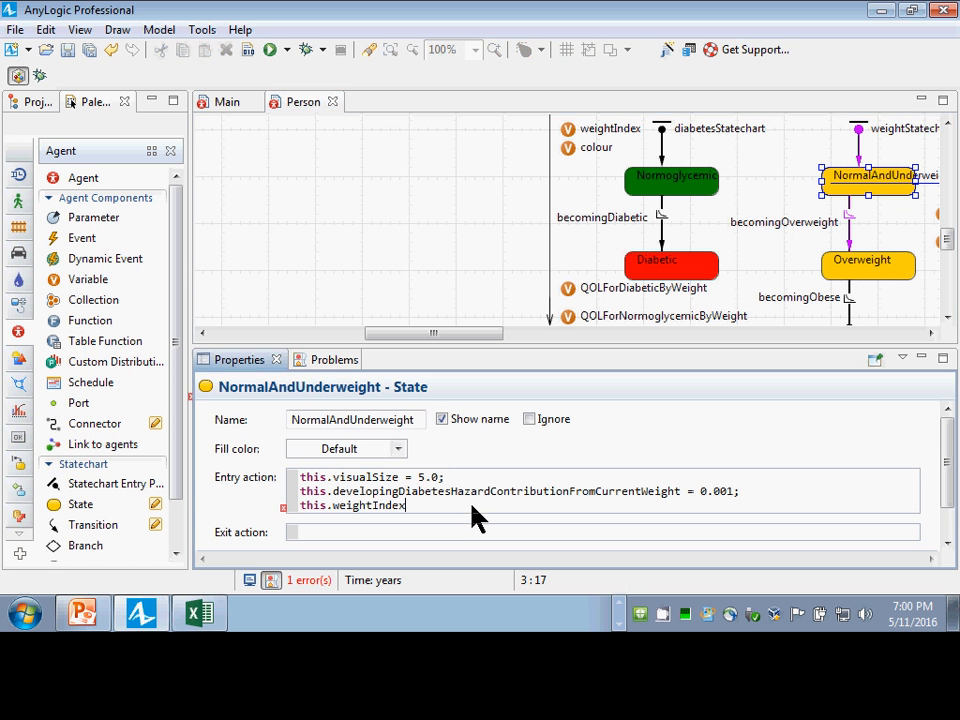
{"action": "type", "text": "= 0;"}
{"action": "key", "text": "Return"}
{"action": "key", "text": "ctrl+z"}
Step: Copy the weightIndex line into the Overweight state's entry action as a third line and change it to this.weightIndex = 1;
{"action": "key", "text": "shift+Home"}
{"action": "key", "text": "ctrl+c"}
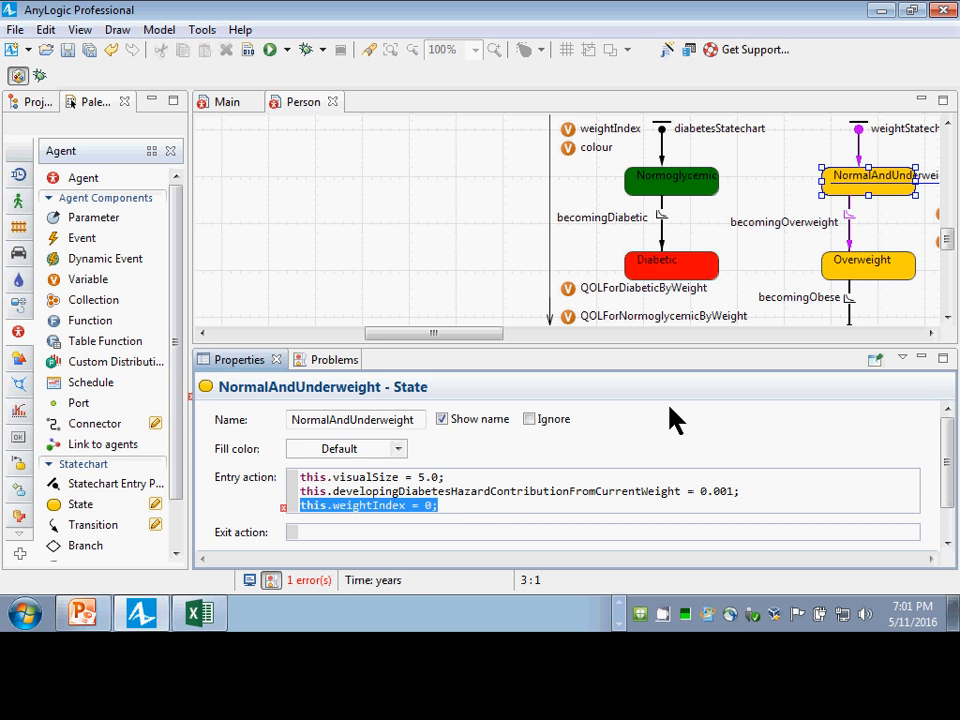
{"action": "left_click", "coordinate": [877, 278]}
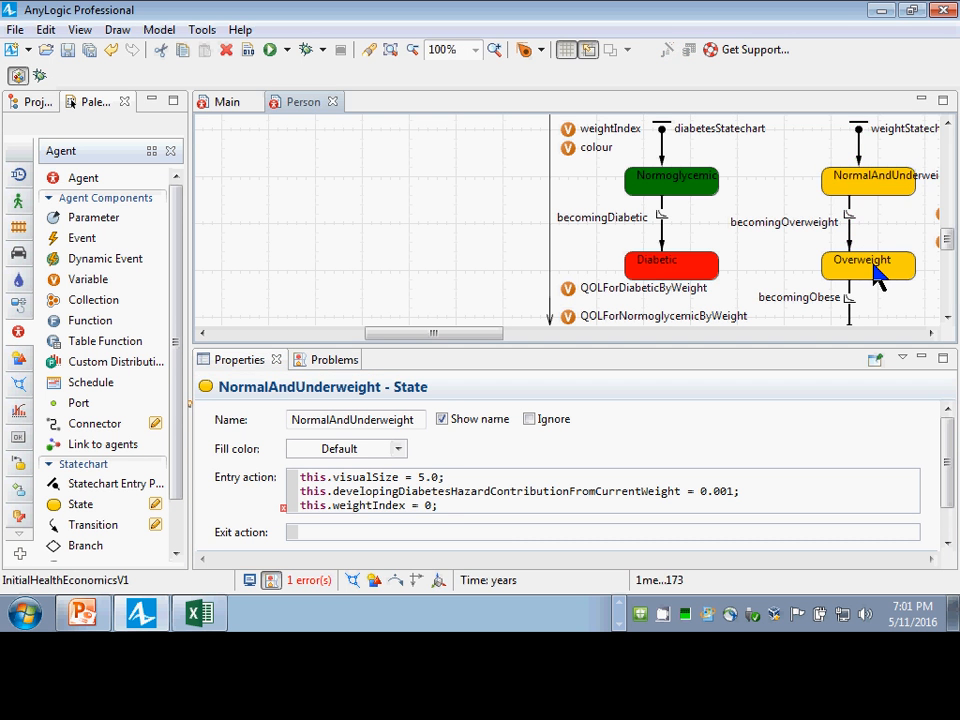
{"action": "left_click", "coordinate": [875, 268]}
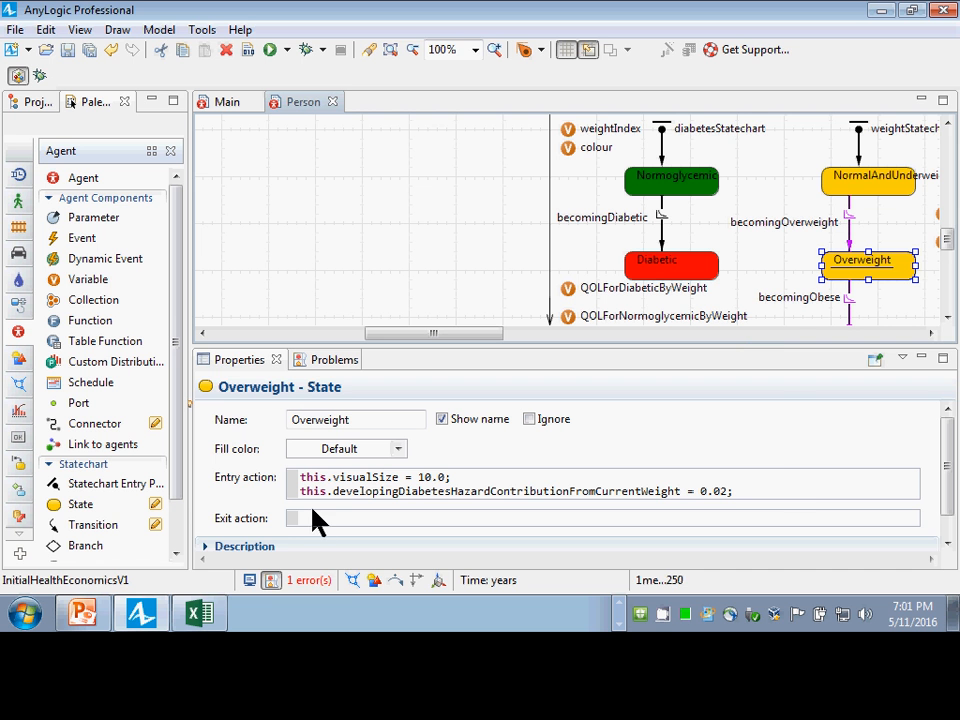
{"action": "left_click", "coordinate": [804, 493]}
{"action": "key", "text": "Return"}
{"action": "type", "text": "this.weightIndex = 0;"}
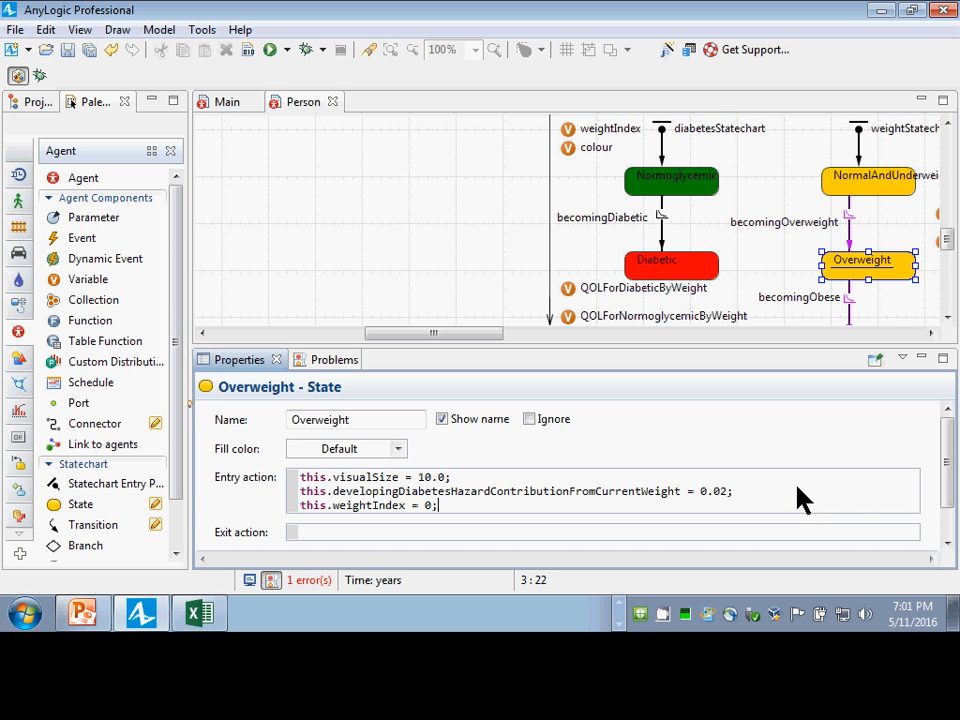
{"action": "key", "text": "Left"}
{"action": "key", "text": "BackSpace"}
{"action": "type", "text": "1"}
Step: Add the line this.weightIndex = 2; to the end of the Obese state's entry action and save the model
{"action": "scroll", "coordinate": [775, 282], "scroll_direction": "down", "scroll_amount": 1}
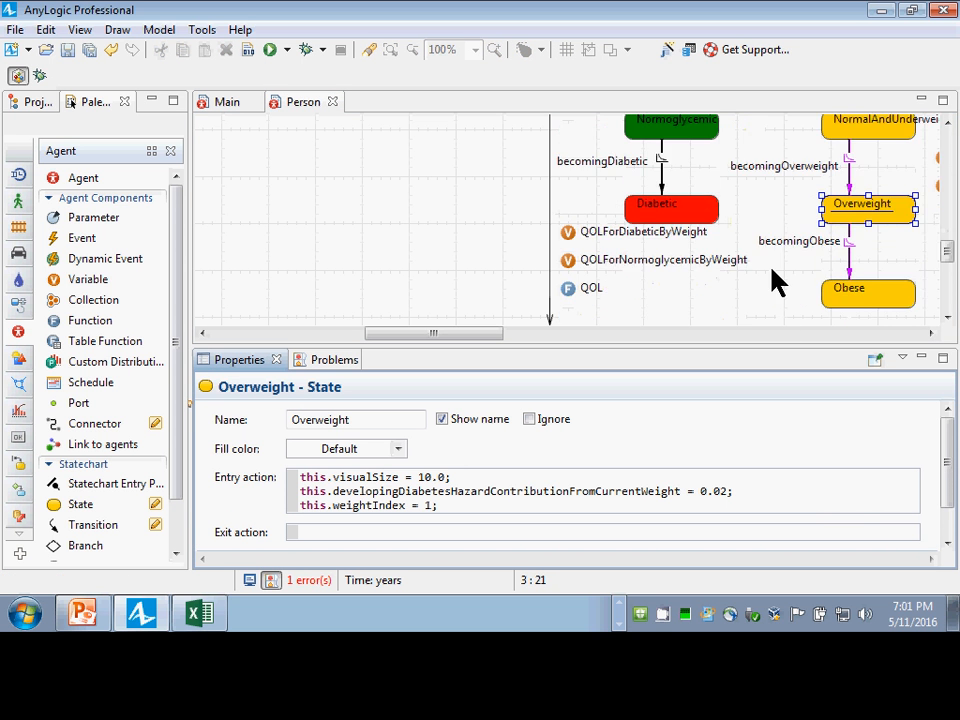
{"action": "left_click", "coordinate": [855, 296]}
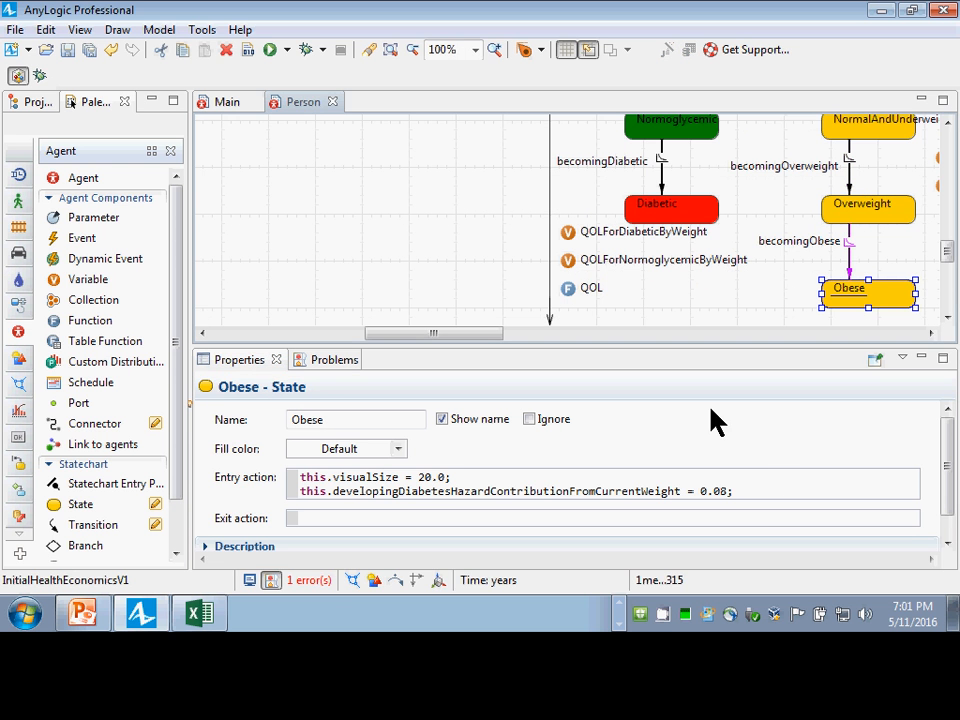
{"action": "left_click", "coordinate": [777, 491]}
{"action": "key", "text": "Return"}
{"action": "key", "text": "ctrl+v"}
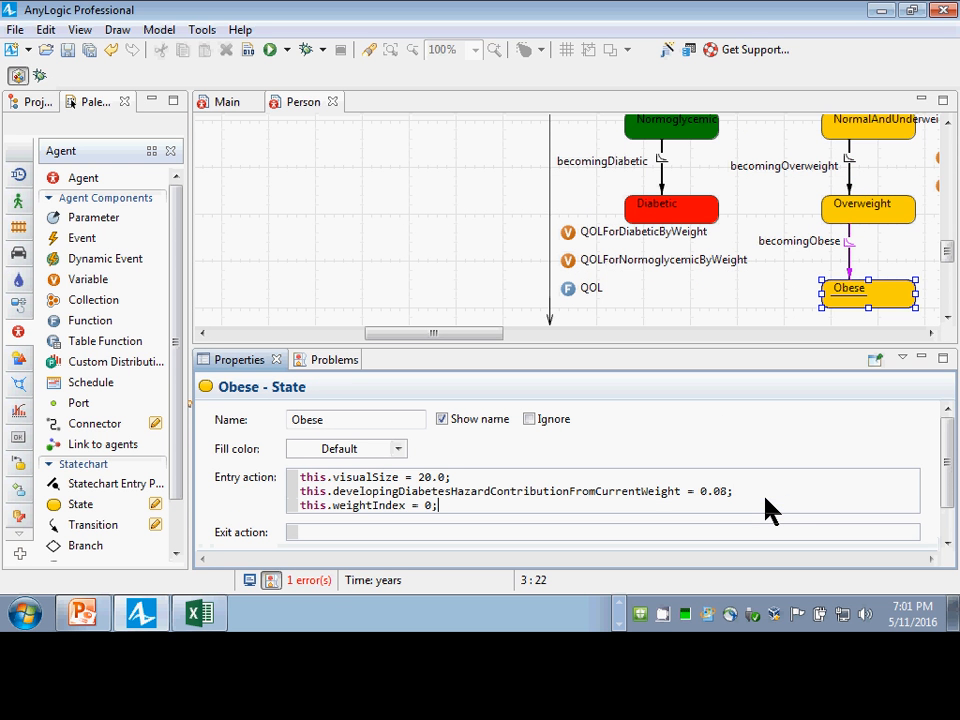
{"action": "key", "text": "Left"}
{"action": "key", "text": "BackSpace"}
{"action": "type", "text": "2"}
{"action": "key", "text": "ctrl+s"}
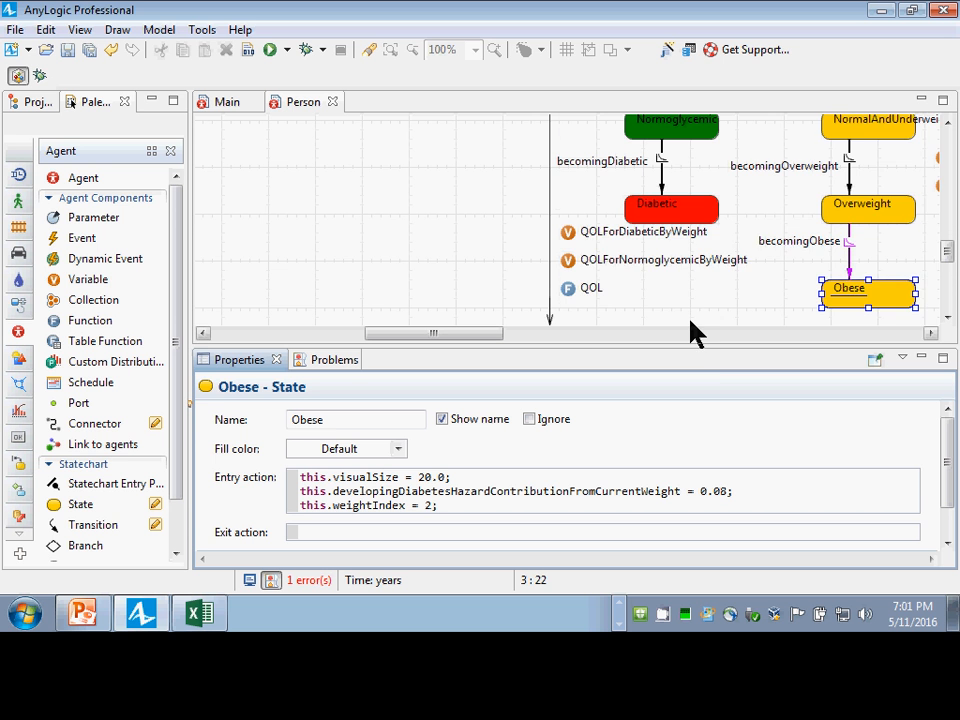
Step: Inspect the population presentation in the Main agent and return to the Person agent's diagram
{"action": "scroll", "coordinate": [690, 323], "scroll_direction": "up", "scroll_amount": 1}
{"action": "scroll", "coordinate": [690, 330], "scroll_direction": "up", "scroll_amount": 1}
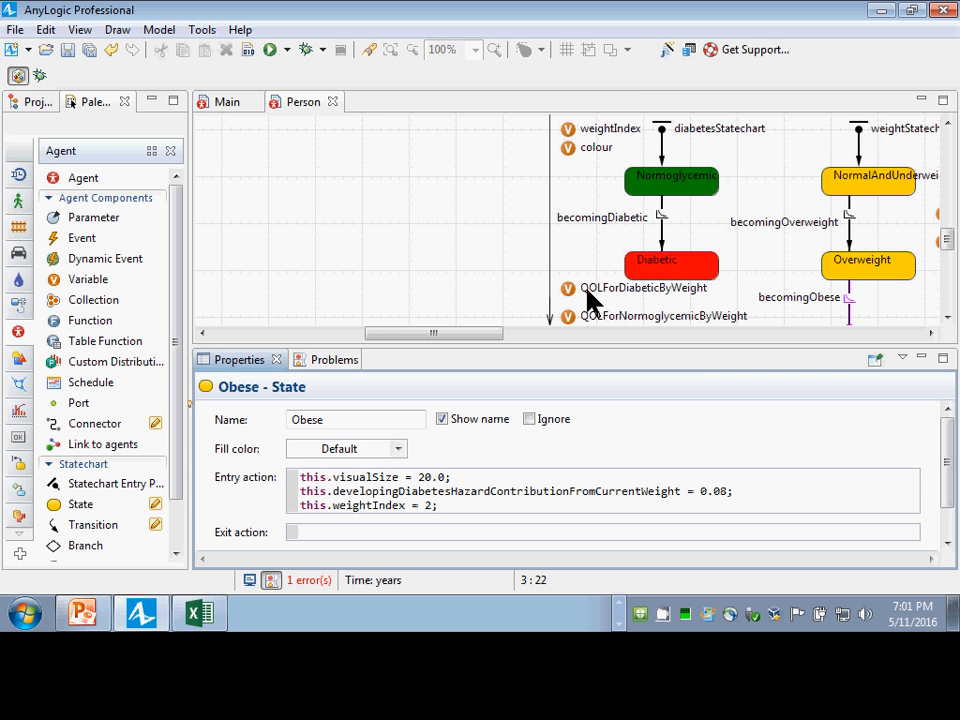
{"action": "left_click", "coordinate": [226, 112]}
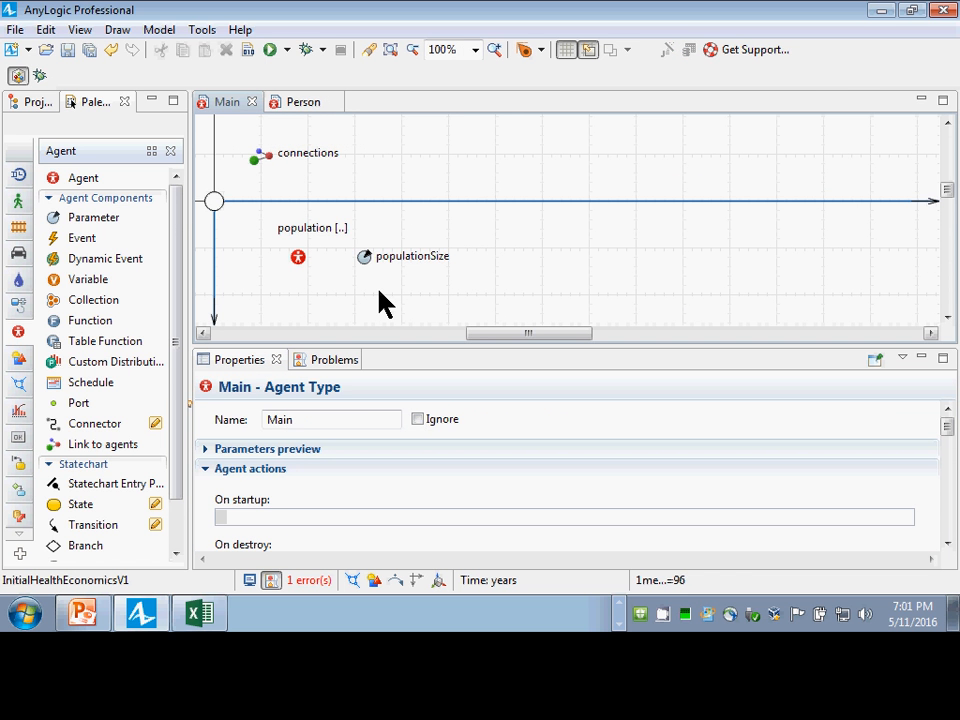
{"action": "left_click", "coordinate": [213, 203]}
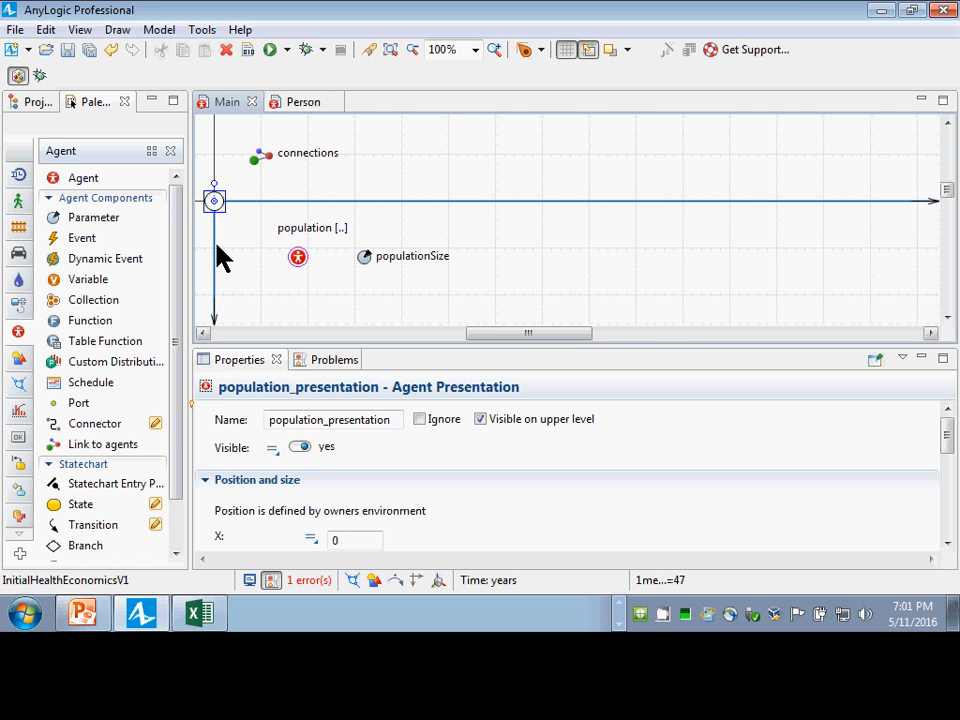
{"action": "left_click", "coordinate": [270, 104]}
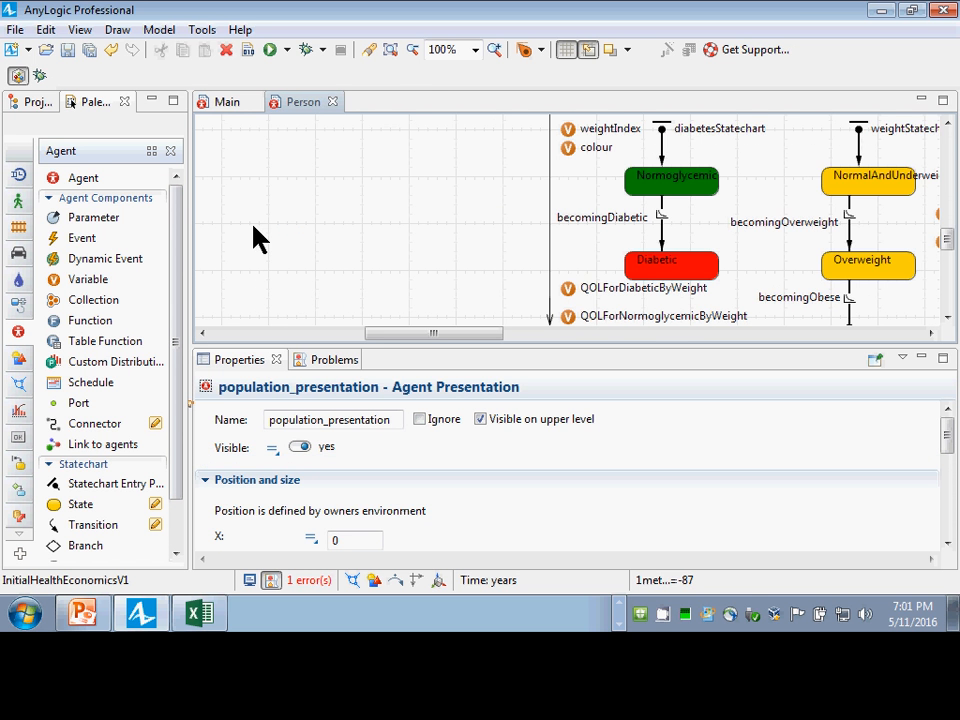
{"action": "left_click", "coordinate": [259, 246]}
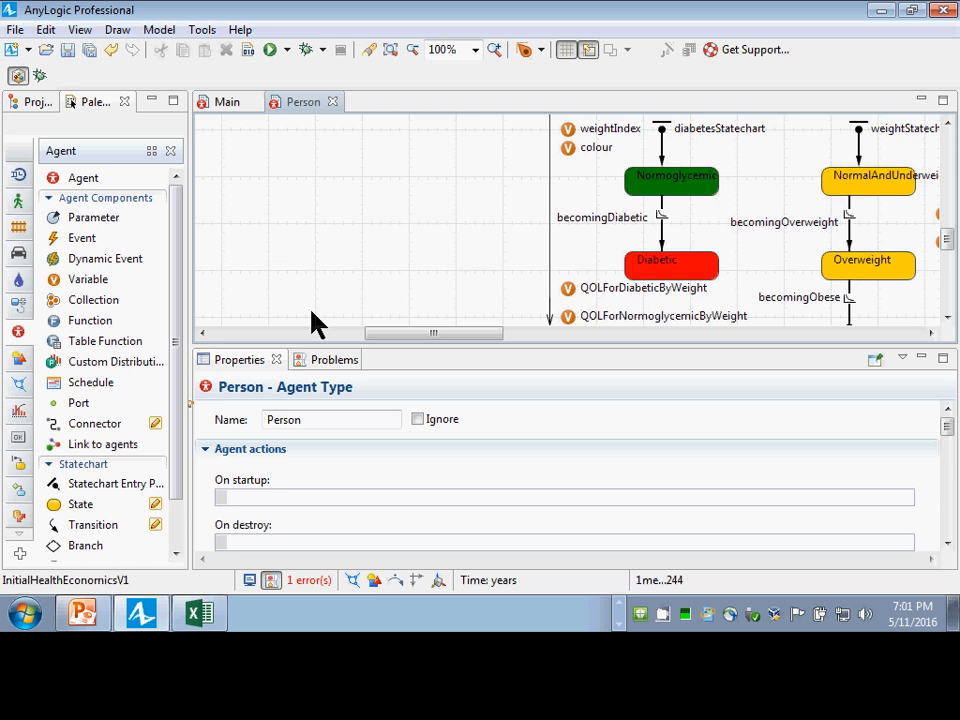
Step: Open the appearance settings of the oval at the Person agent's origin
{"action": "scroll", "coordinate": [315, 322], "scroll_direction": "up", "scroll_amount": 3}
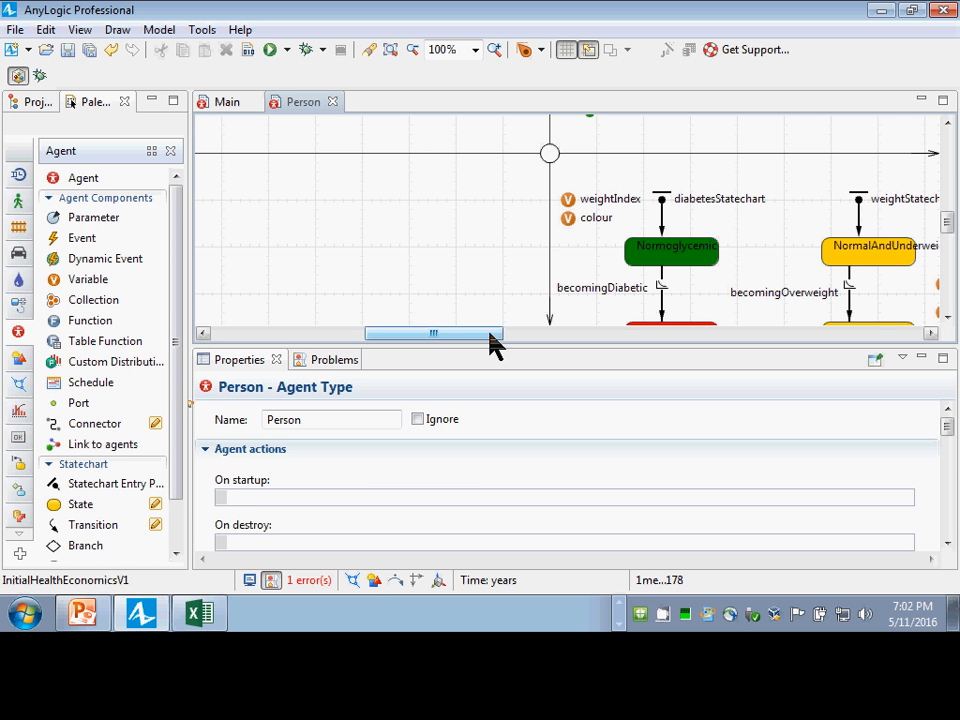
{"action": "left_click_drag", "start_coordinate": [491, 332], "coordinate": [606, 340]}
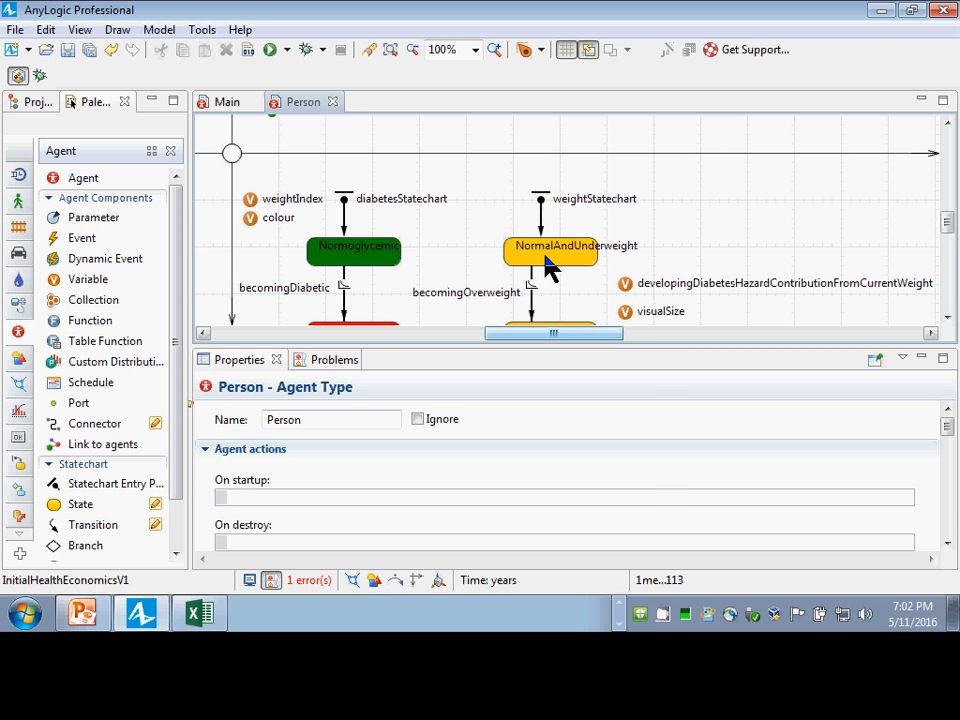
{"action": "left_click", "coordinate": [235, 157]}
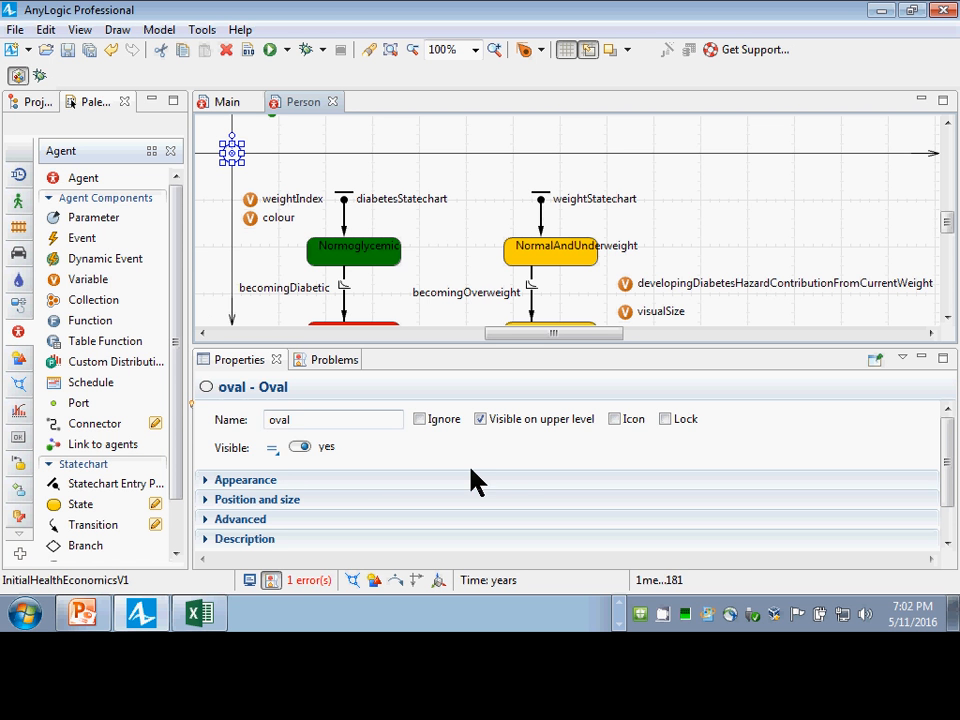
{"action": "scroll", "coordinate": [249, 465], "scroll_direction": "down", "scroll_amount": 2}
{"action": "left_click", "coordinate": [214, 438]}
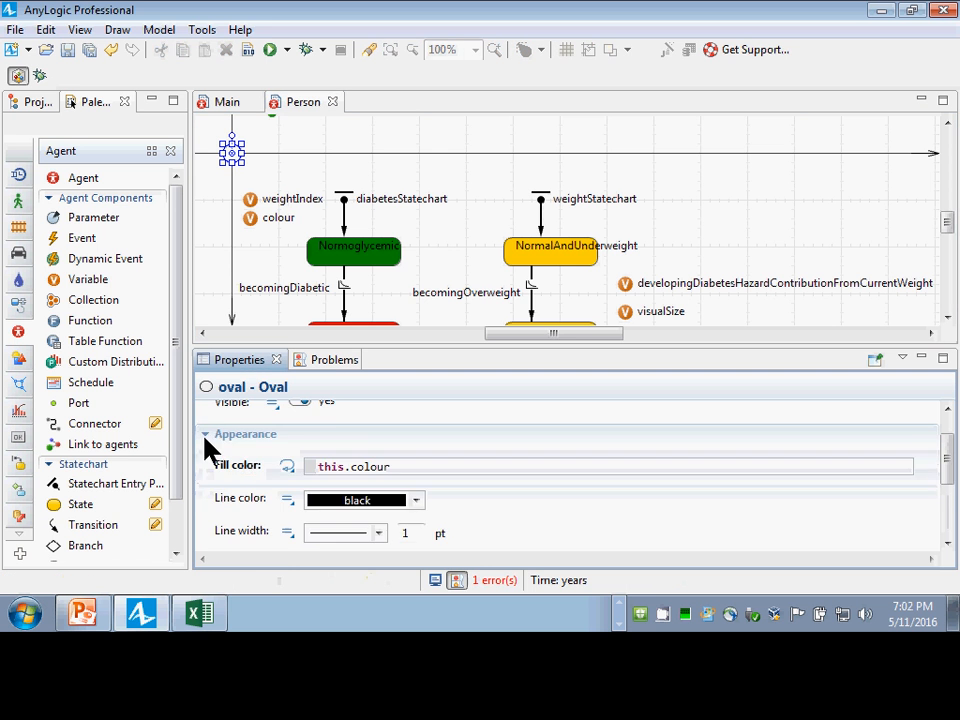
{"action": "scroll", "coordinate": [411, 465], "scroll_direction": "down", "scroll_amount": 1}
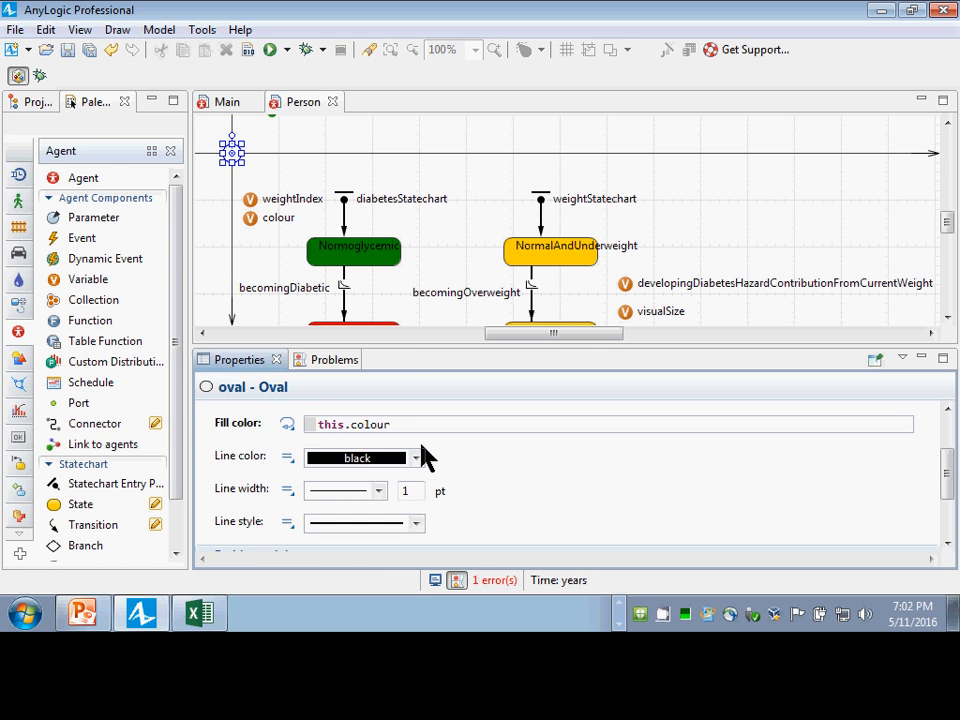
{"action": "scroll", "coordinate": [421, 456], "scroll_direction": "up", "scroll_amount": 1}
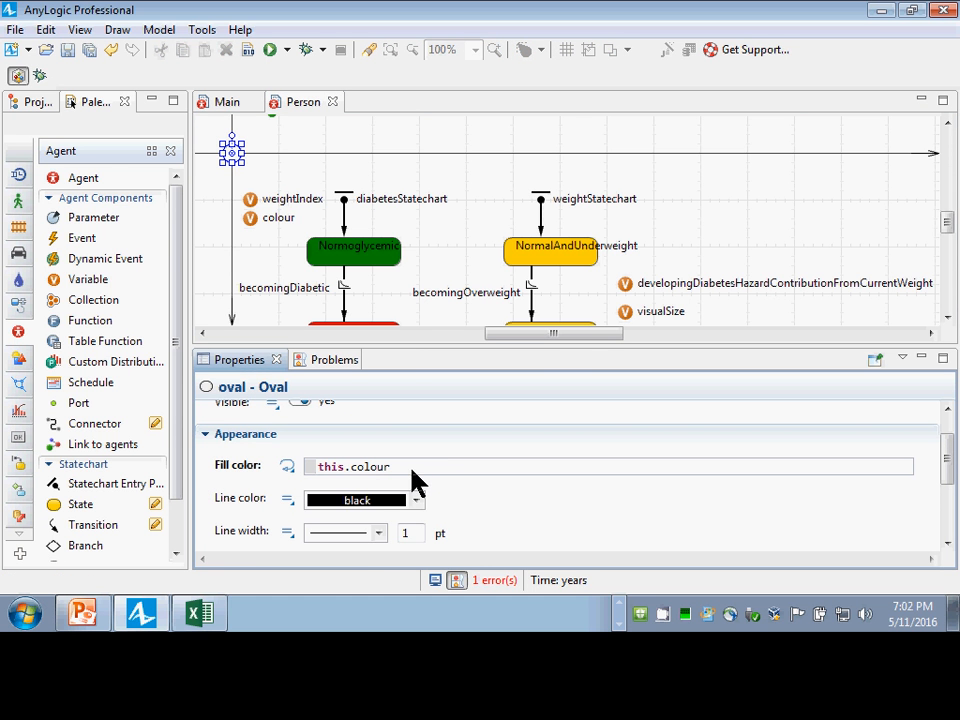
Step: Move the expression this.colour from the oval's fill colour to its line colour, making the line colour a dynamic value
{"action": "left_click_drag", "start_coordinate": [411, 470], "coordinate": [265, 444]}
{"action": "key", "text": "ctrl+c"}
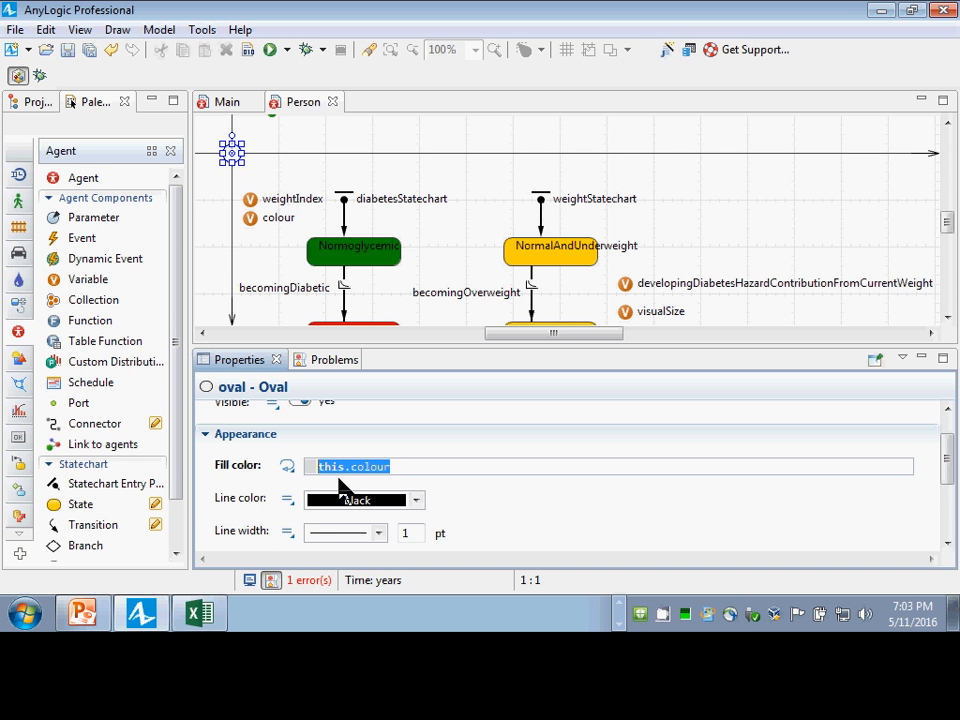
{"action": "key", "text": "BackSpace"}
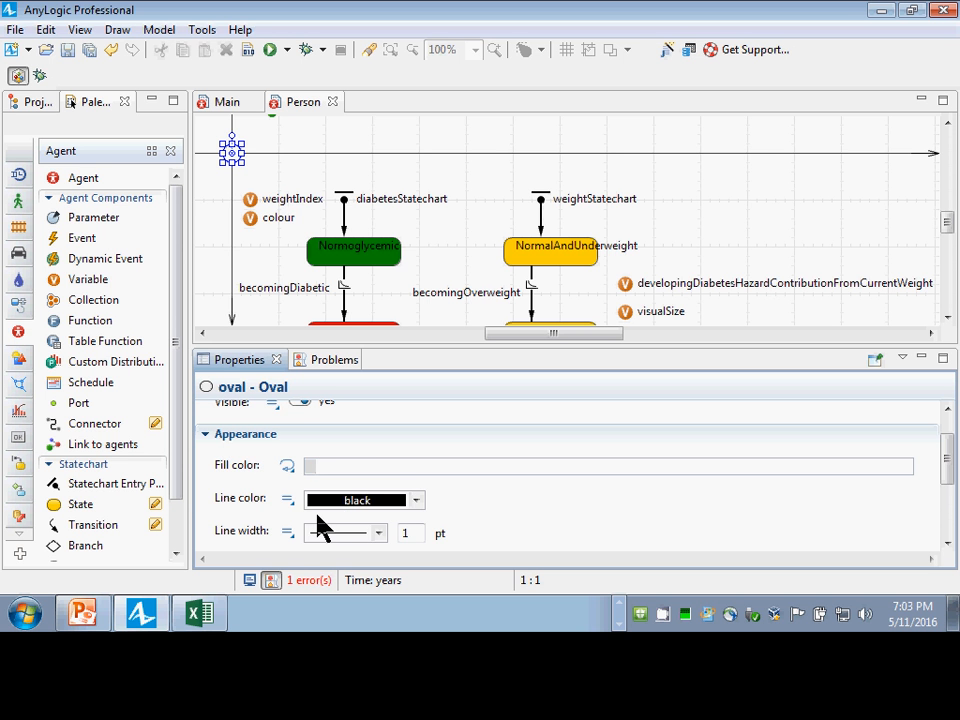
{"action": "scroll", "coordinate": [330, 505], "scroll_direction": "down", "scroll_amount": 3}
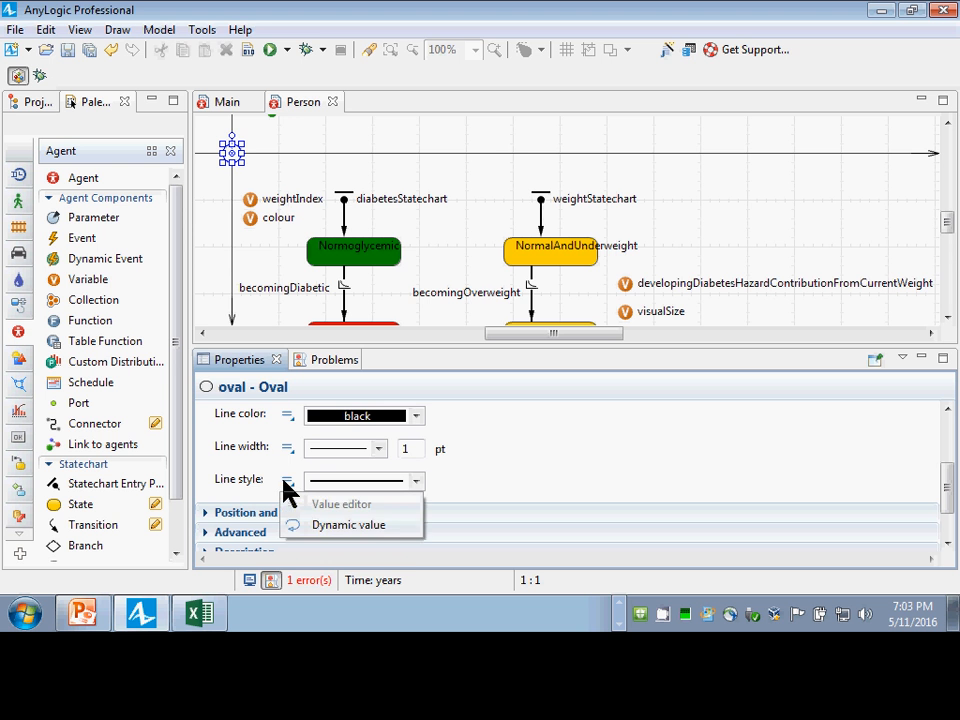
{"action": "left_click", "coordinate": [288, 416]}
{"action": "key", "text": "ctrl+v"}
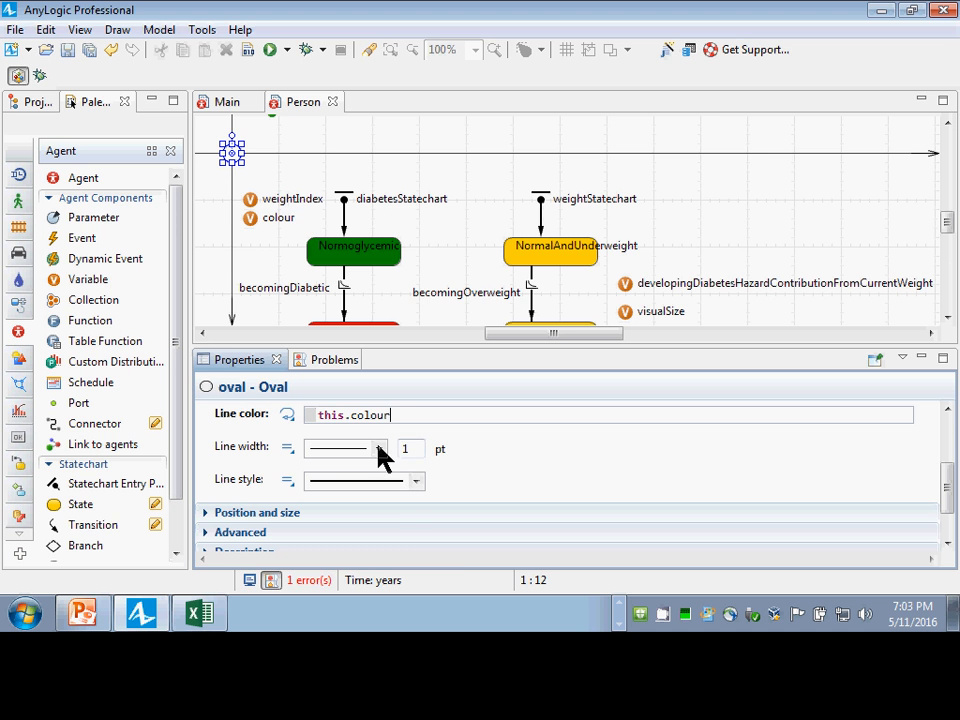
Step: Set the oval's line width to 4 pt
{"action": "double_click", "coordinate": [414, 449]}
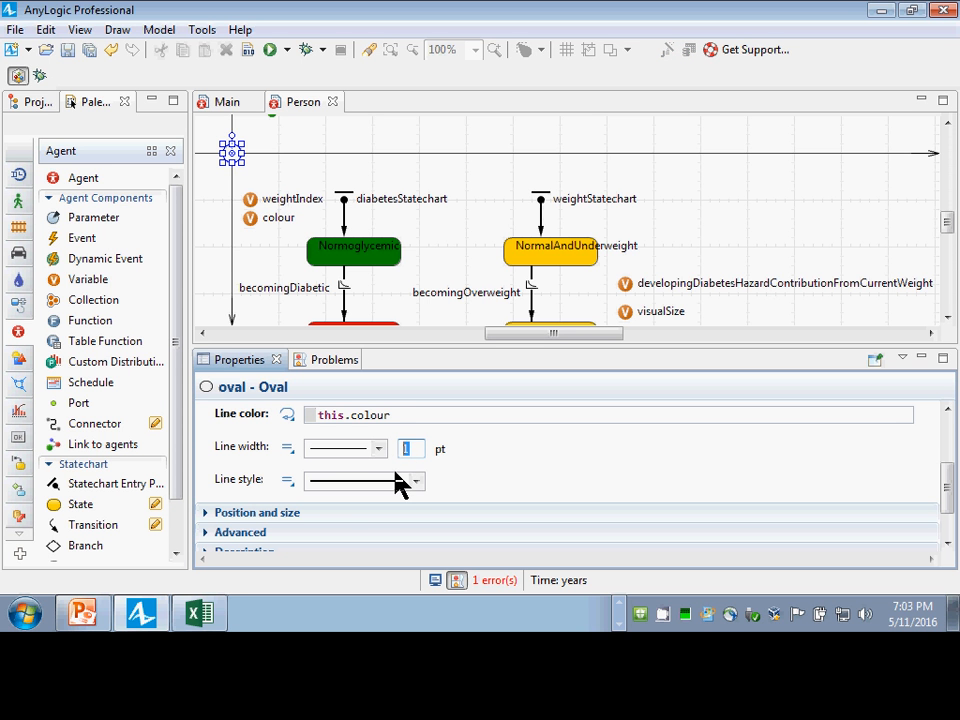
{"action": "type", "text": "5"}
{"action": "key", "text": "BackSpace"}
{"action": "type", "text": "4"}
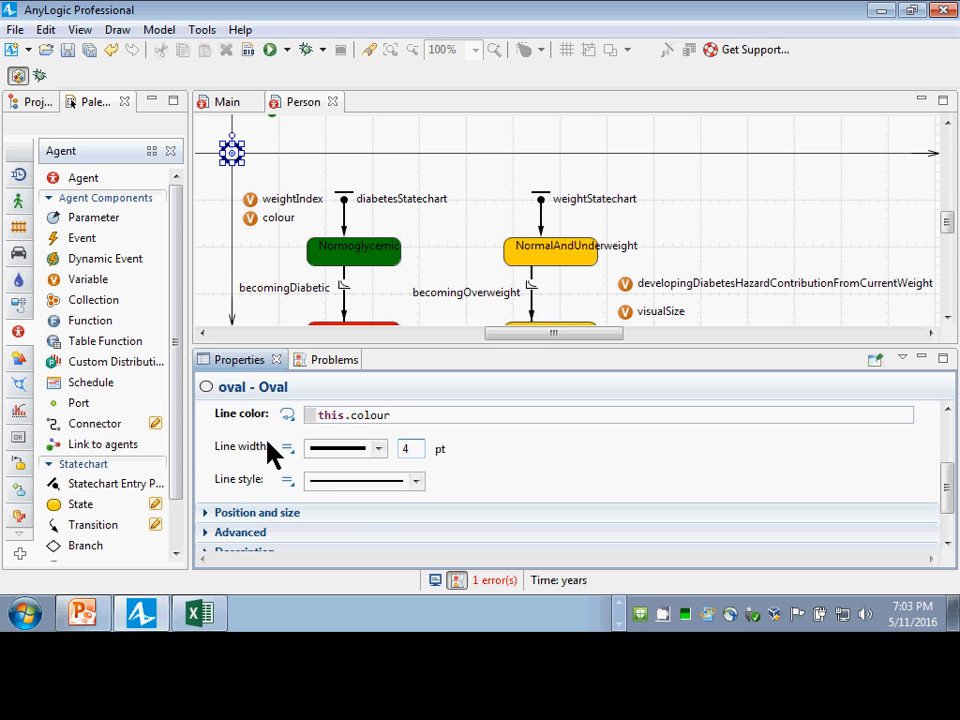
Step: Enter the function call lerpColor(frac, from, to) as the oval's fill colour using code completion, without extra parentheses
{"action": "scroll", "coordinate": [403, 440], "scroll_direction": "up", "scroll_amount": 2}
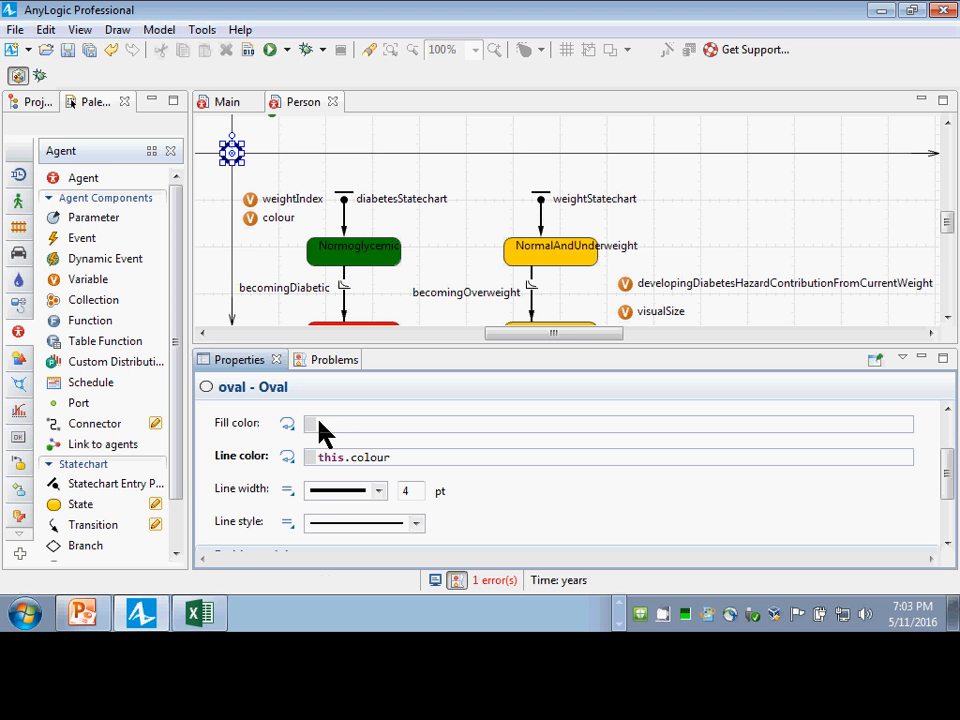
{"action": "left_click", "coordinate": [356, 430]}
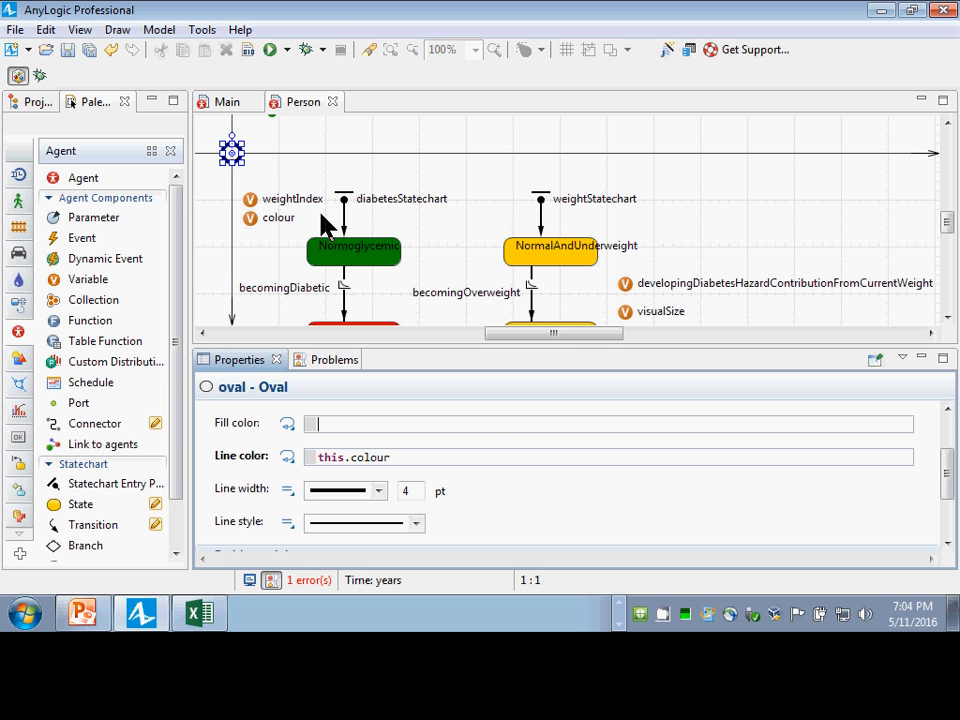
{"action": "type", "text": "1"}
{"action": "type", "text": "erp"}
{"action": "type", "text": "("}
{"action": "key", "text": "Left"}
{"action": "key", "text": "ctrl+space"}
{"action": "key", "text": "Return"}
{"action": "key", "text": "ctrl+shift+Right"}
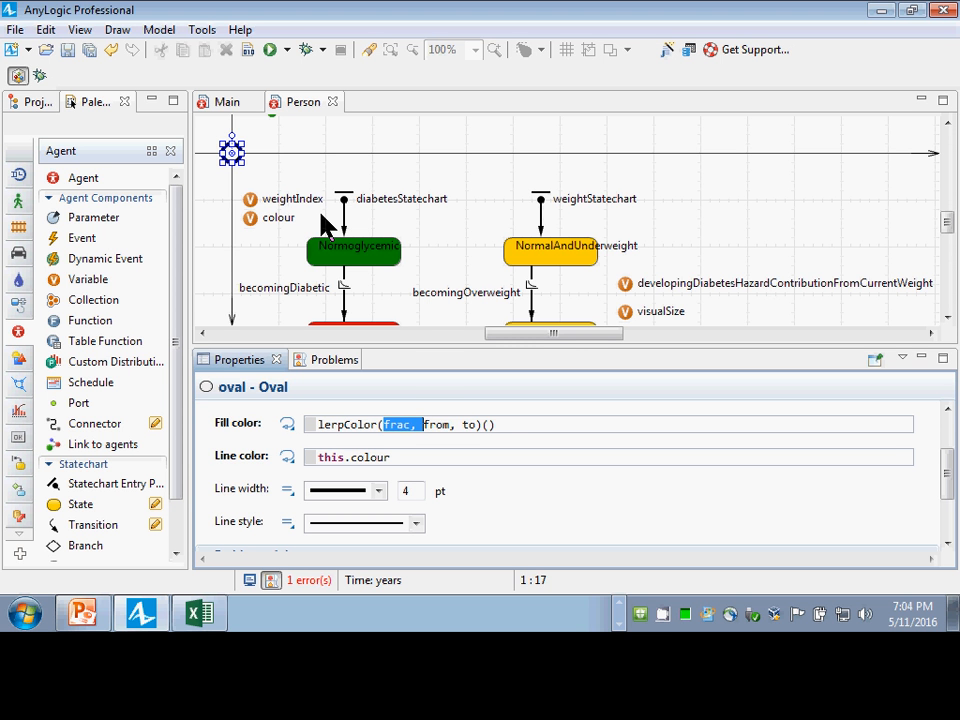
{"action": "key", "text": "ctrl+shift+Right"}
{"action": "key", "text": "ctrl+shift+Right"}
{"action": "key", "text": "Right"}
{"action": "key", "text": "Right"}
{"action": "key", "text": "Delete"}
{"action": "key", "text": "Delete"}
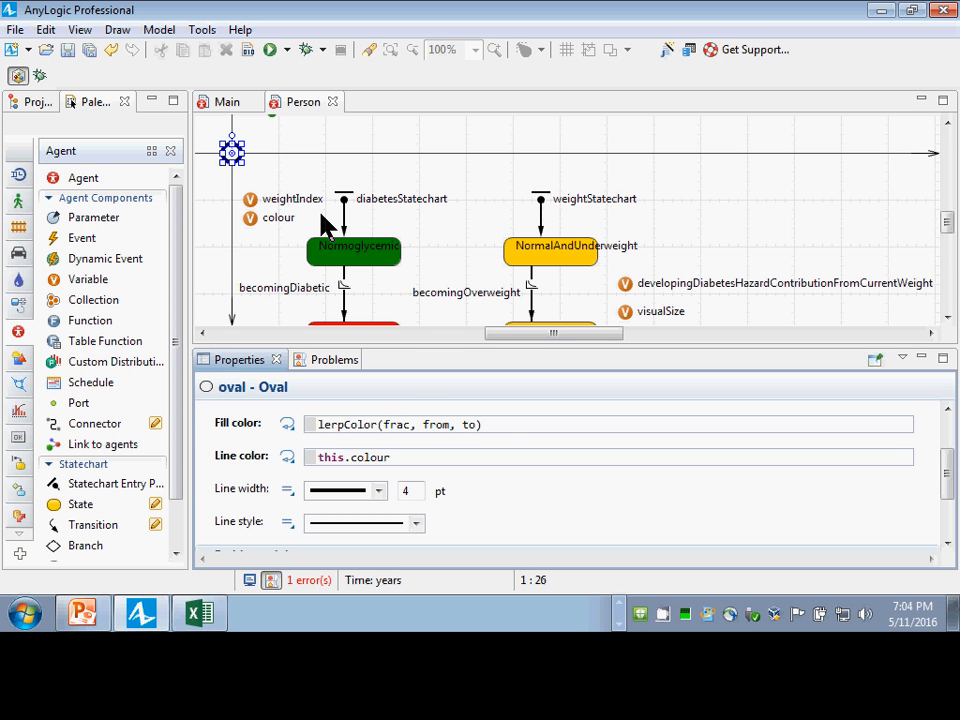
Step: Set the from and to arguments of the fill colour's lerpColor call to white and green
{"action": "key", "text": "ctrl+Left"}
{"action": "key", "text": "ctrl+Left"}
{"action": "key", "text": "ctrl+Left"}
{"action": "key", "text": "ctrl+Left"}
{"action": "key", "text": "ctrl+shift+Left"}
{"action": "key", "text": "Tab"}
{"action": "key", "text": "Tab"}
{"action": "type", "text": "white"}
{"action": "key", "text": "Tab"}
{"action": "type", "text": "red"}
{"action": "key", "text": "BackSpace"}
{"action": "key", "text": "BackSpace"}
{"action": "key", "text": "BackSpace"}
{"action": "type", "text": "green"}
Step: Replace the frac argument of the oval's lerpColor fill colour with this.QOL() and save the model
{"action": "key", "text": "ctrl+Left"}
{"action": "key", "text": "ctrl+Left"}
{"action": "key", "text": "ctrl+Left"}
{"action": "key", "text": "ctrl+shift+Left"}
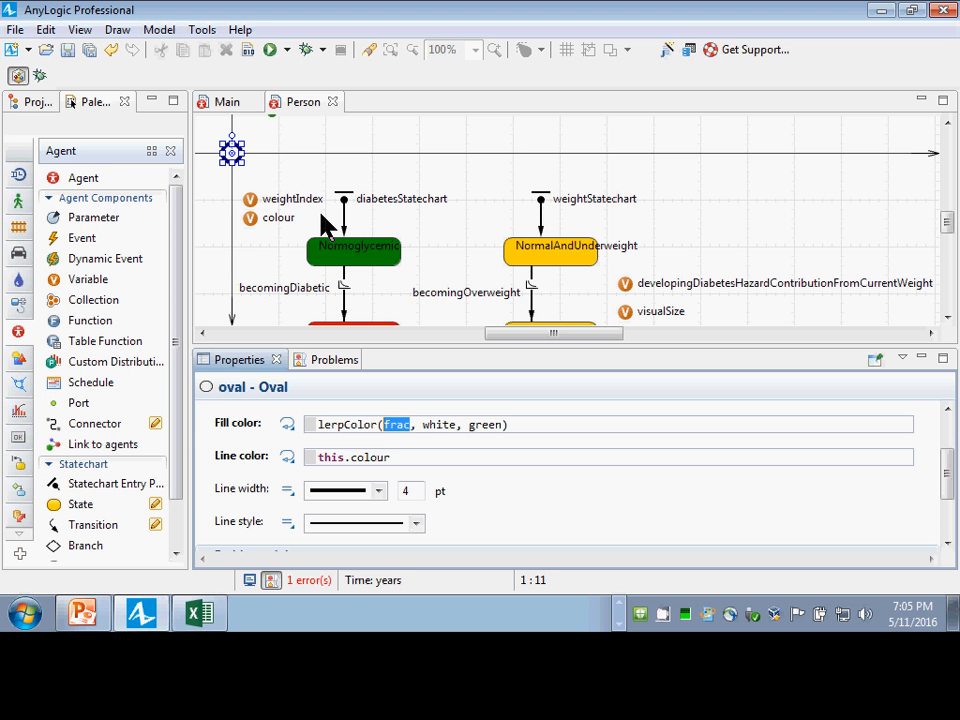
{"action": "type", "text": "QOL"}
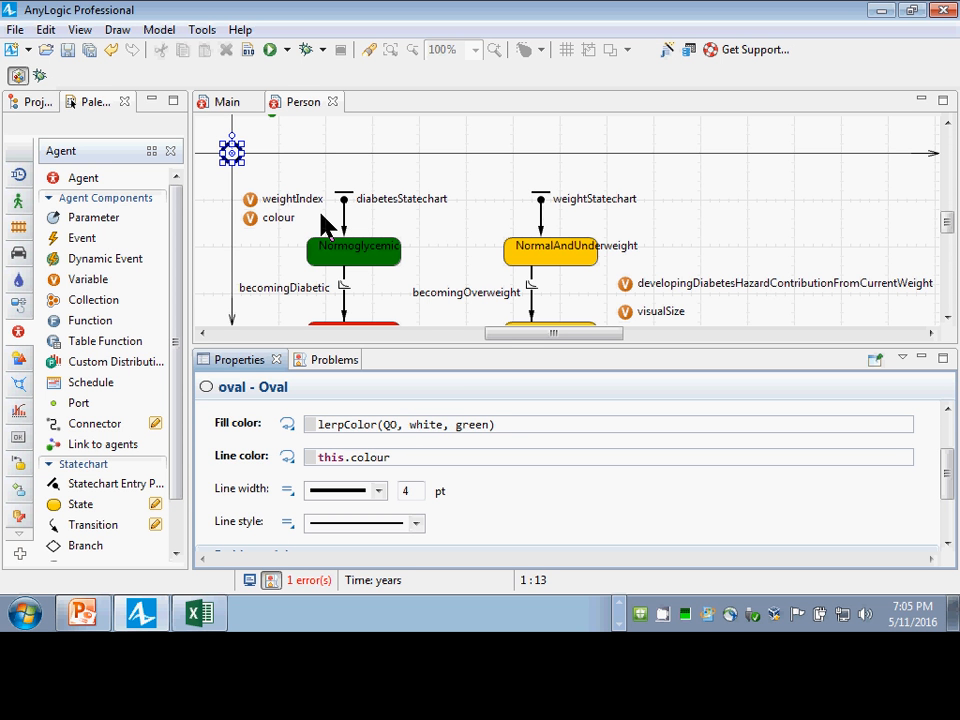
{"action": "type", "text": "("}
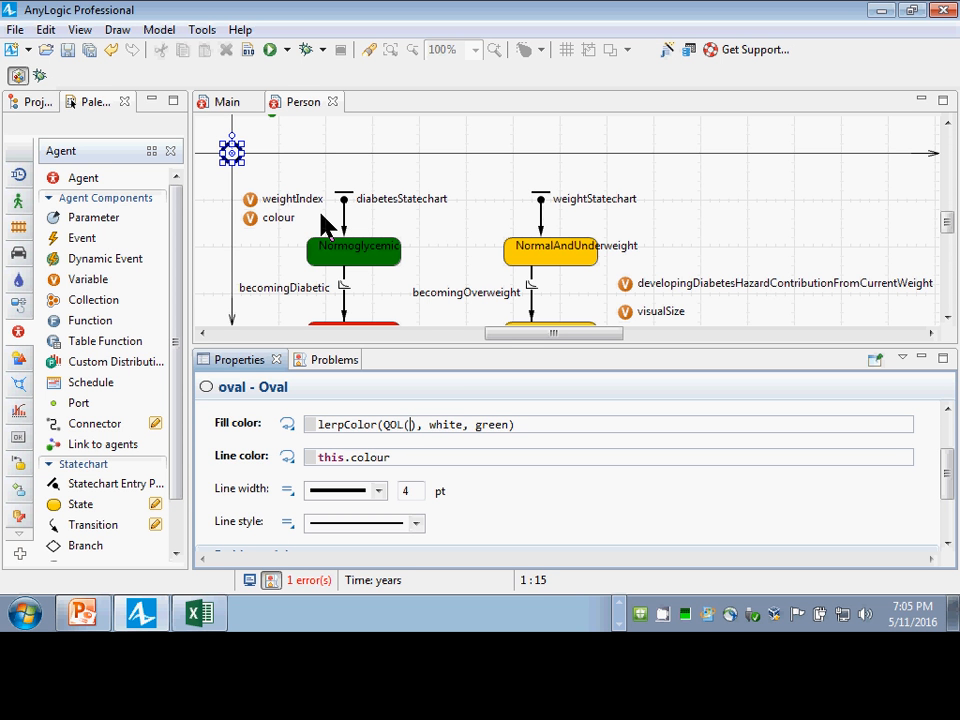
{"action": "key", "text": "Left"}
{"action": "key", "text": "Left"}
{"action": "key", "text": "Left"}
{"action": "key", "text": "Left"}
{"action": "type", "text": "this."}
{"action": "key", "text": "ctrl+s"}
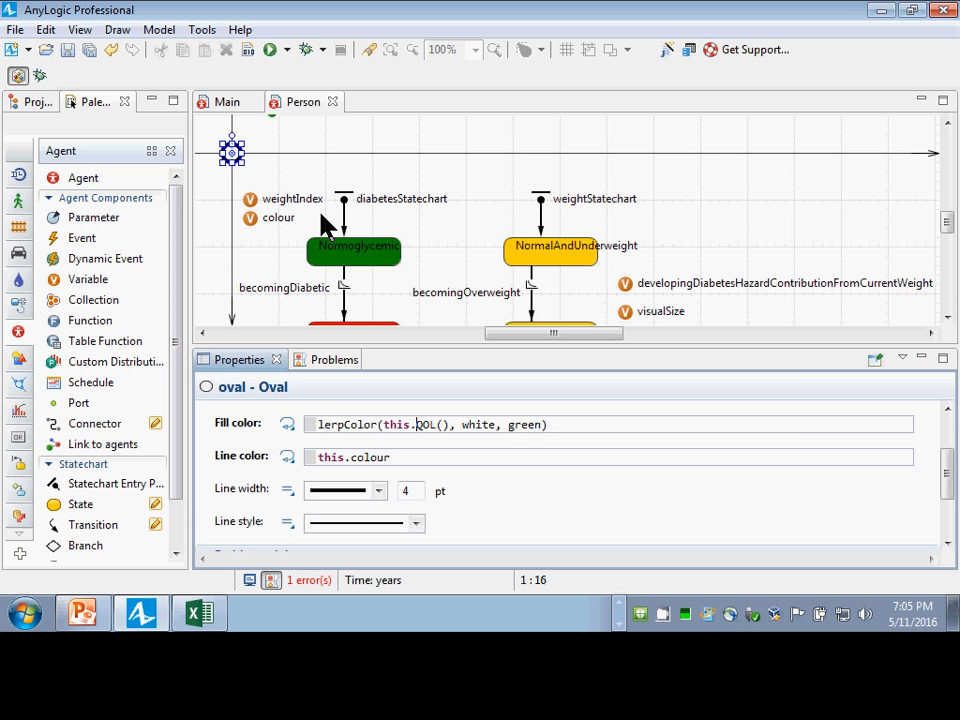
Step: Try red as the from colour in the oval's lerpColor fill expression and save the model
{"action": "key", "text": "Right"}
{"action": "key", "text": "Right"}
{"action": "key", "text": "Right"}
{"action": "key", "text": "Right"}
{"action": "key", "text": "Right"}
{"action": "key", "text": "Right"}
{"action": "key", "text": "Right"}
{"action": "key", "text": "ctrl+shift+Right"}
{"action": "type", "text": "red"}
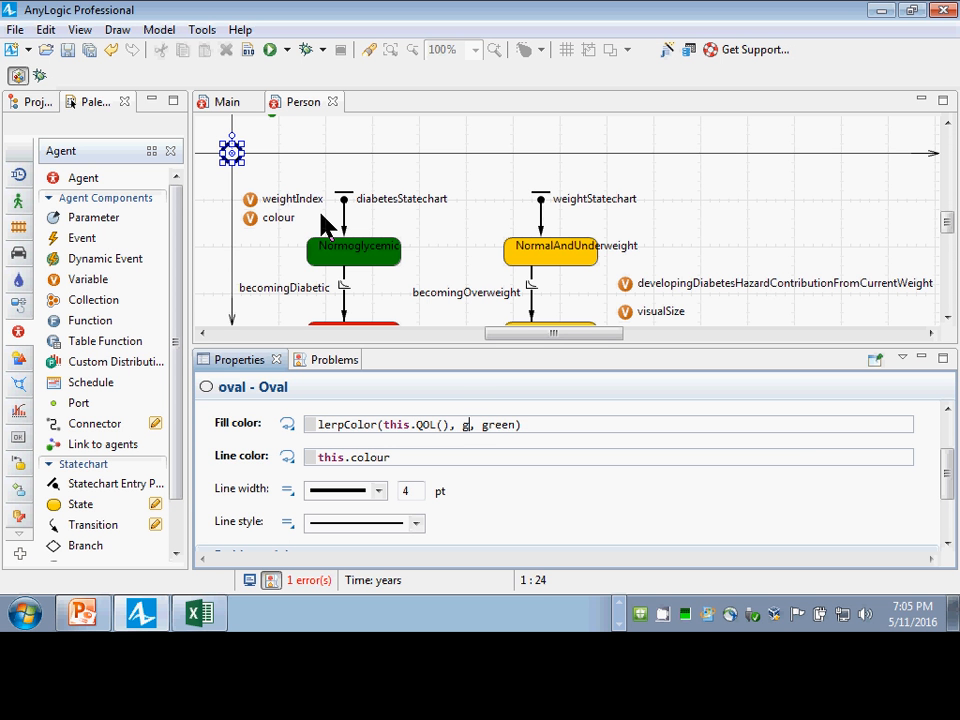
{"action": "key", "text": "ctrl+s"}
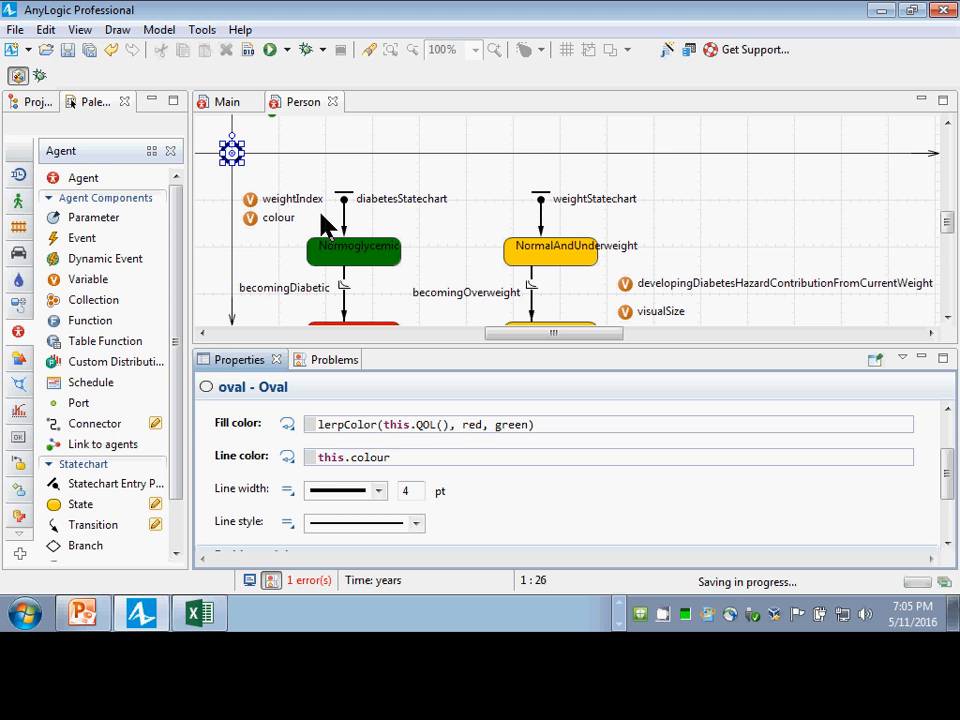
Step: Restore white as the from colour in the oval's lerpColor fill expression and save the model
{"action": "key", "text": "ctrl+shift+Right"}
{"action": "key", "text": "ctrl+shift+Right"}
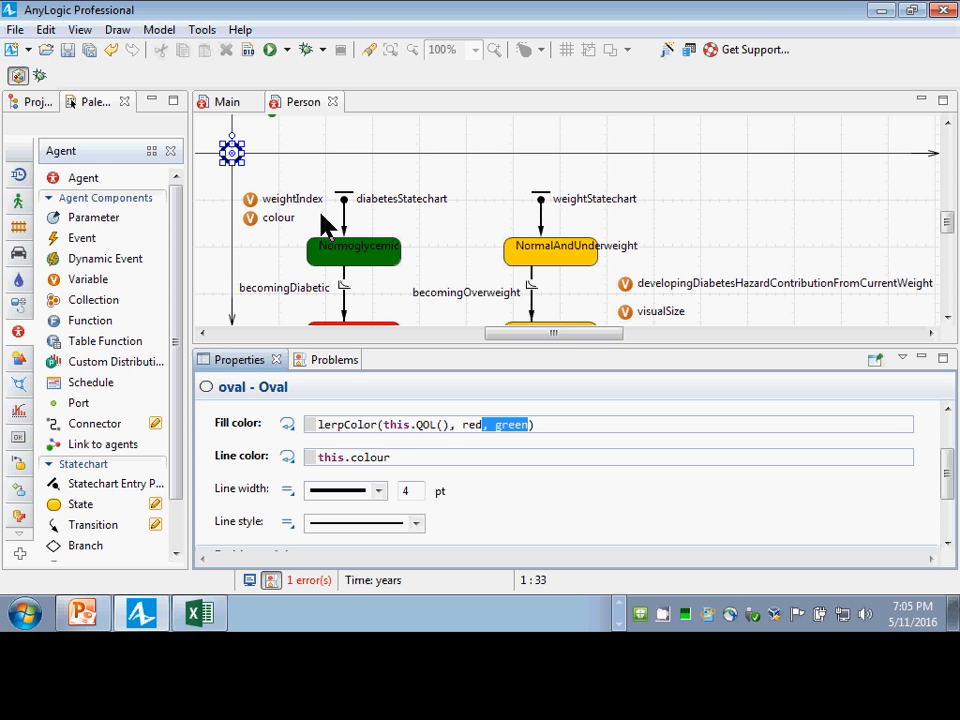
{"action": "key", "text": "Left"}
{"action": "key", "text": "ctrl+Left"}
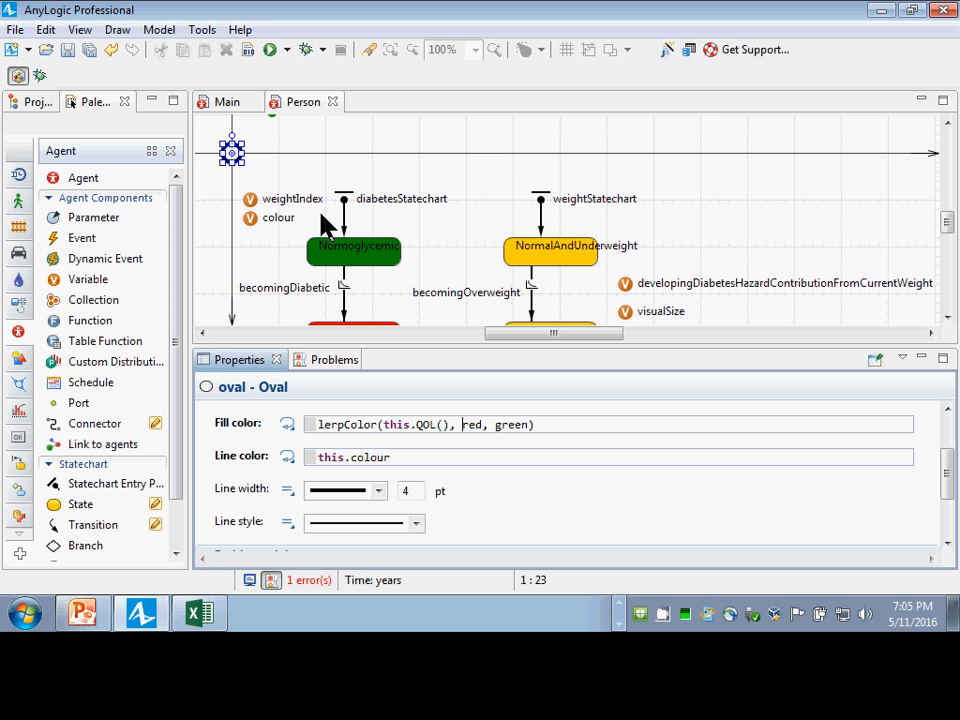
{"action": "key", "text": "ctrl+shift+Right"}
{"action": "type", "text": "white"}
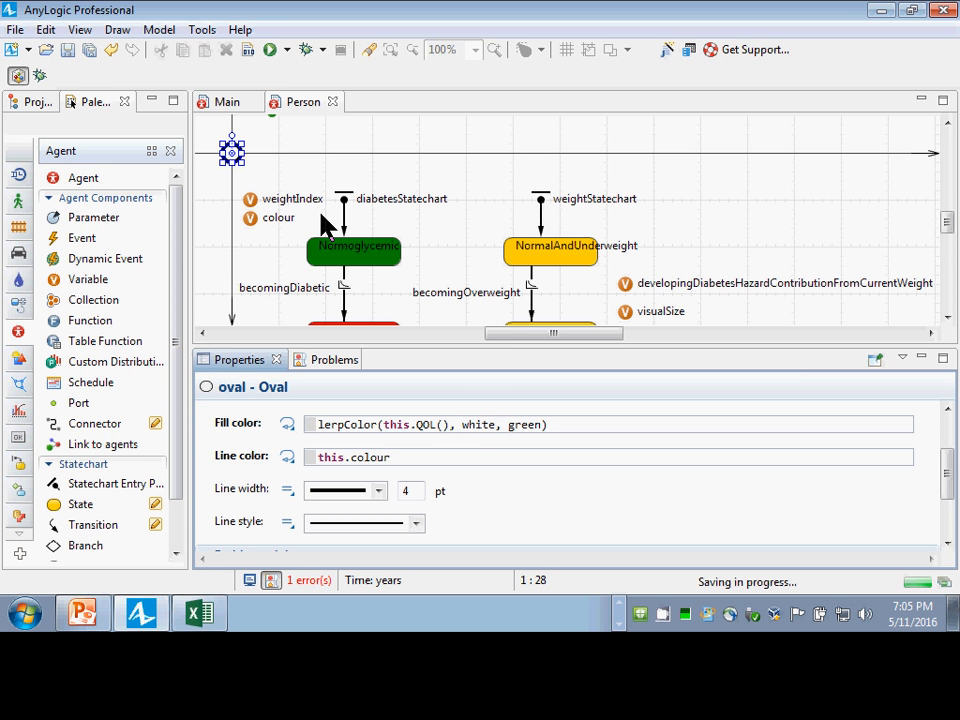
{"action": "key", "text": "ctrl+s"}
{"action": "left_click", "coordinate": [240, 29]}
{"action": "left_click", "coordinate": [253, 70]}
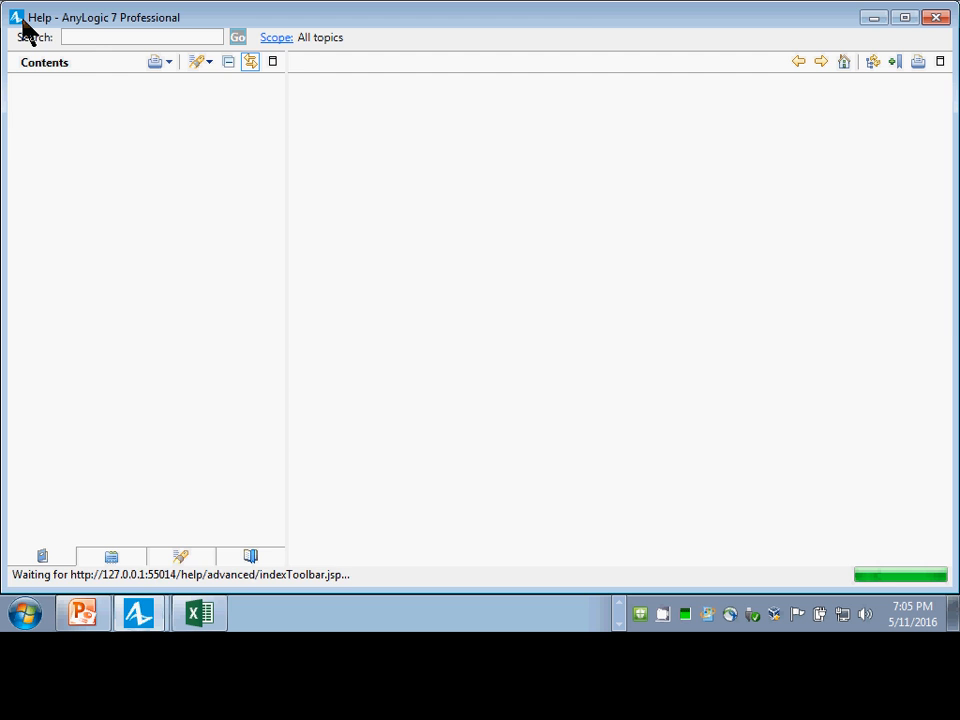
{"action": "double_click", "coordinate": [18, 17]}
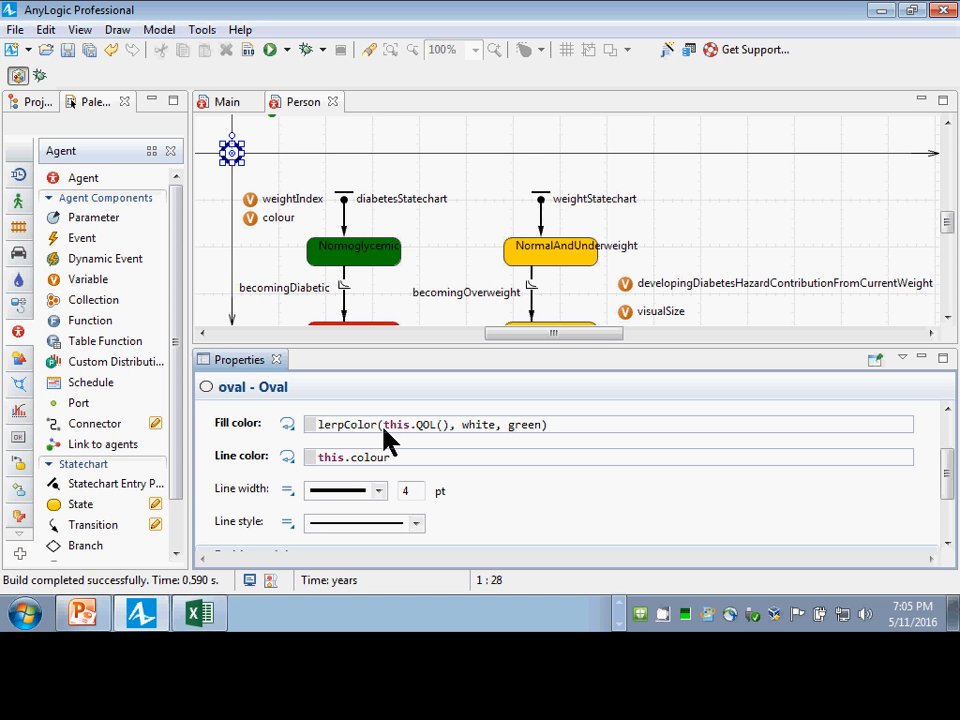
Step: Examine the fraction and the two colour arguments of the oval's lerpColor fill expression, and save the model
{"action": "left_click_drag", "start_coordinate": [383, 425], "coordinate": [549, 429]}
{"action": "left_click_drag", "start_coordinate": [512, 430], "coordinate": [541, 435]}
{"action": "left_click", "coordinate": [438, 426]}
{"action": "left_click_drag", "start_coordinate": [462, 422], "coordinate": [541, 426]}
{"action": "left_click", "coordinate": [417, 425]}
{"action": "left_click", "coordinate": [421, 425]}
{"action": "left_click_drag", "start_coordinate": [466, 422], "coordinate": [490, 424]}
{"action": "key", "text": "ctrl+s"}
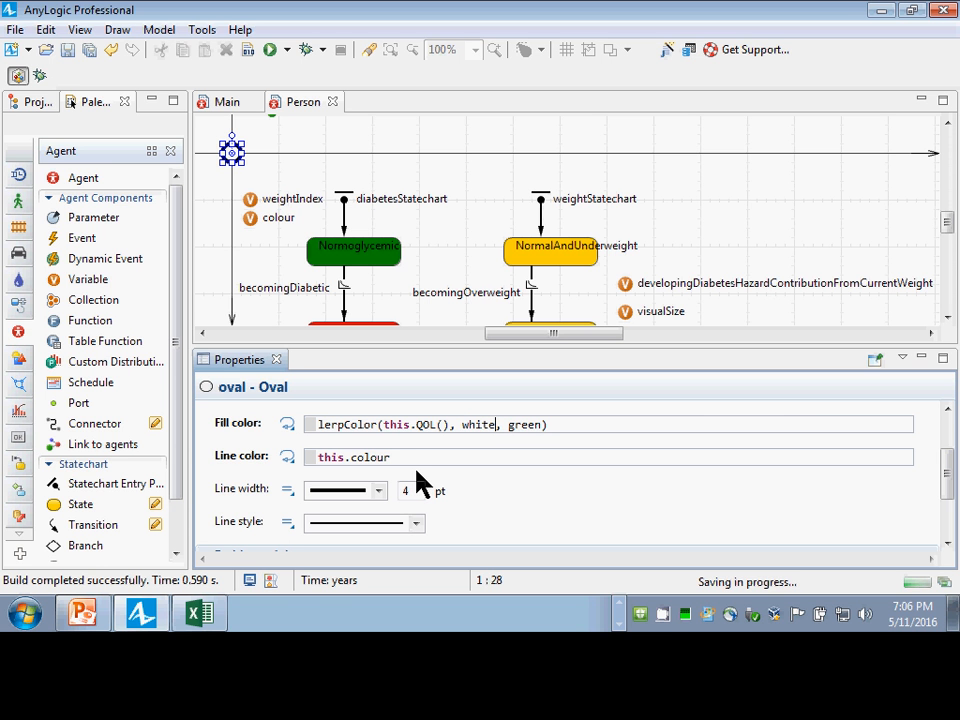
Step: Run the Simulation experiment of InitialHealthEconomicsV1 and raise the execution speed to x10
{"action": "left_click", "coordinate": [30, 102]}
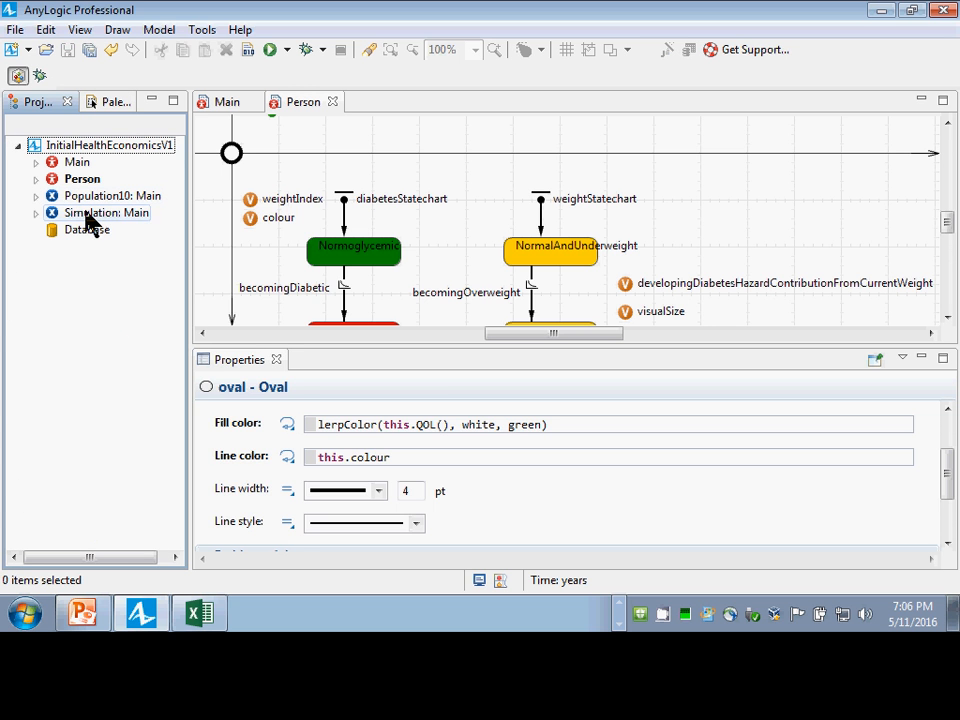
{"action": "right_click", "coordinate": [90, 213]}
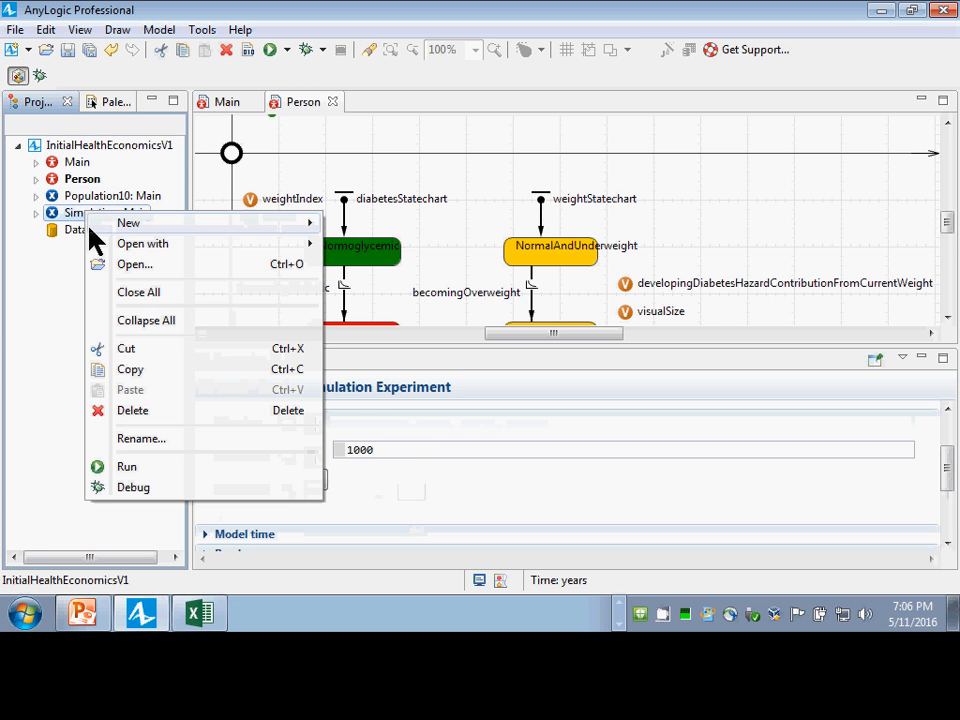
{"action": "left_click", "coordinate": [145, 475]}
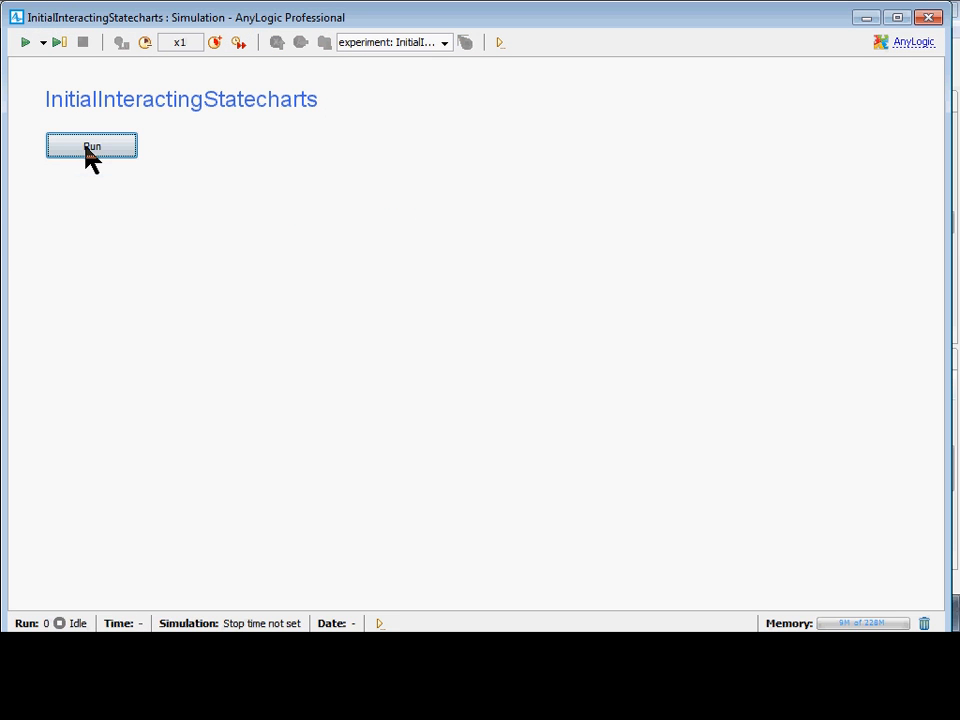
{"action": "left_click", "coordinate": [87, 150]}
{"action": "left_click", "coordinate": [214, 42]}
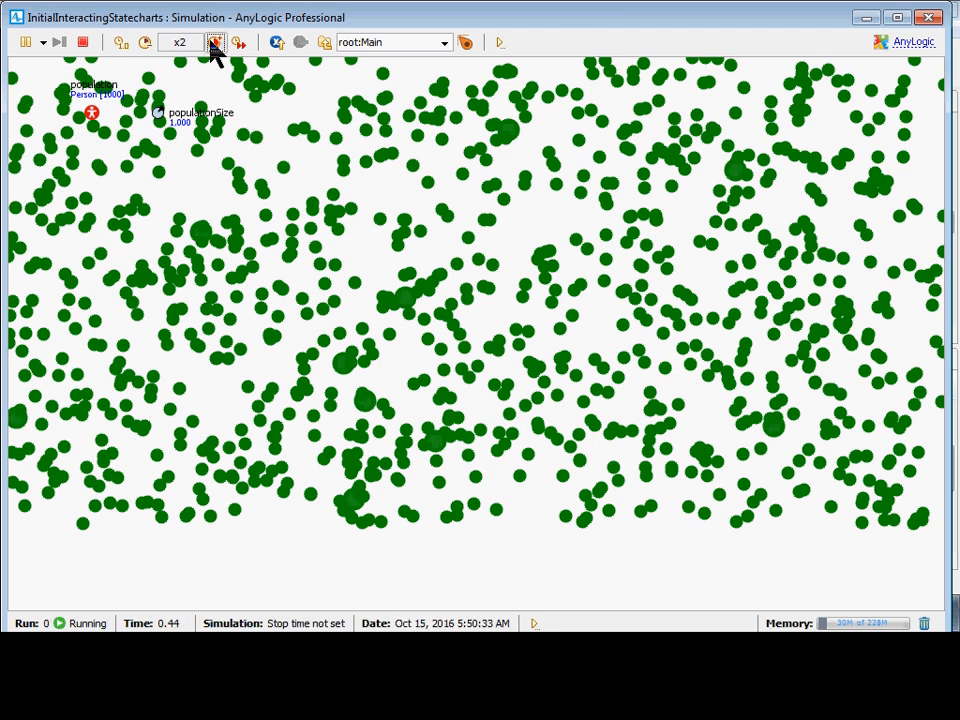
{"action": "left_click", "coordinate": [214, 42]}
{"action": "left_click", "coordinate": [214, 42]}
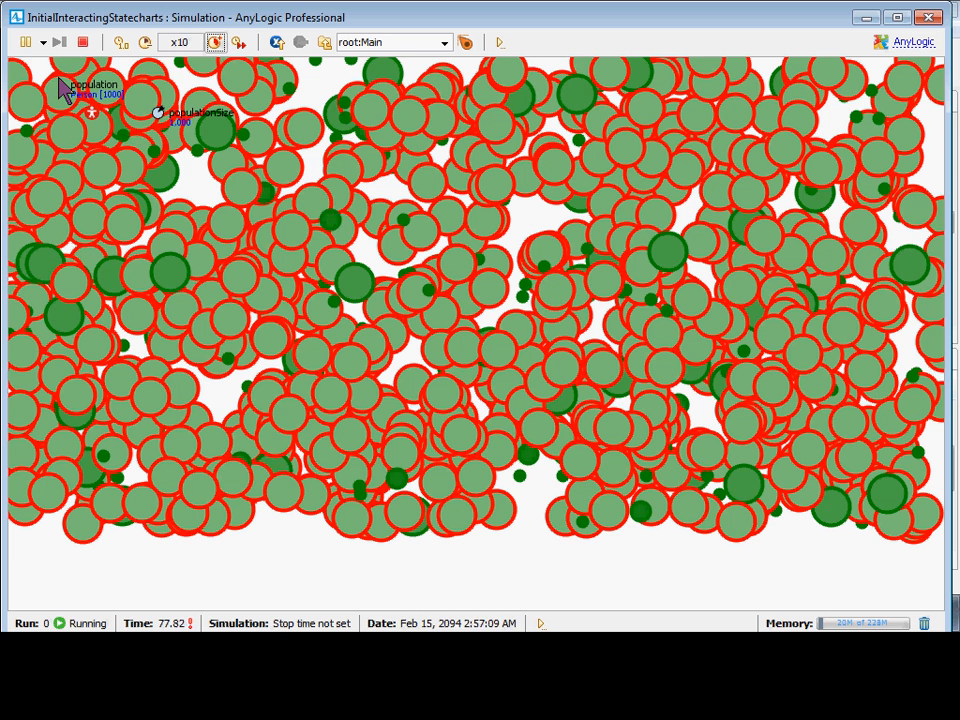
Step: Pause the running simulation and close its window
{"action": "left_click", "coordinate": [25, 42]}
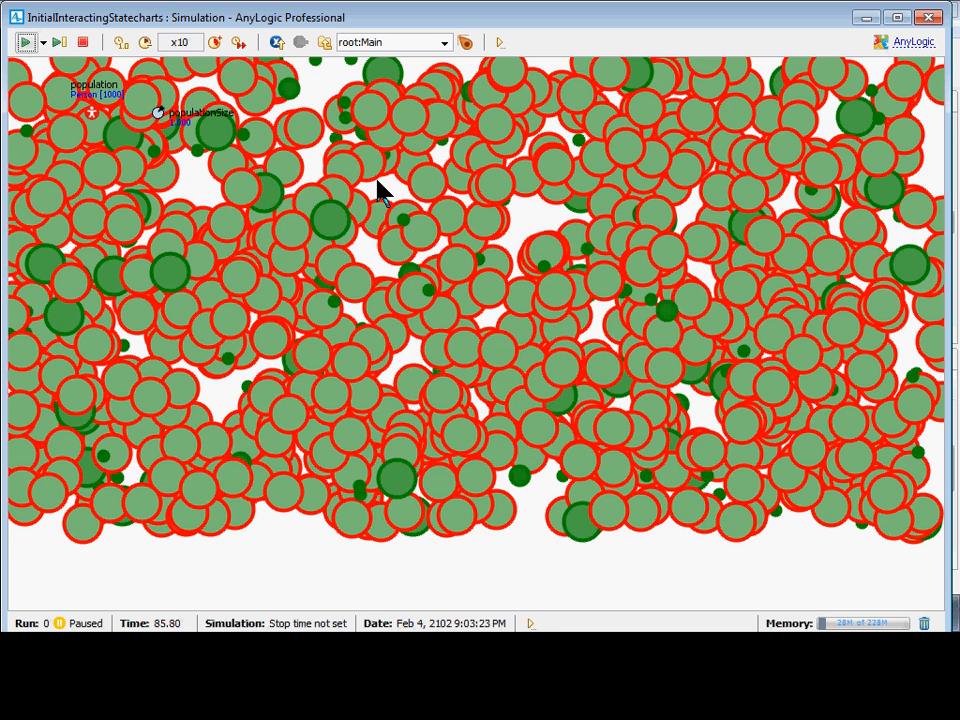
{"action": "left_click", "coordinate": [238, 46]}
{"action": "left_click", "coordinate": [239, 44]}
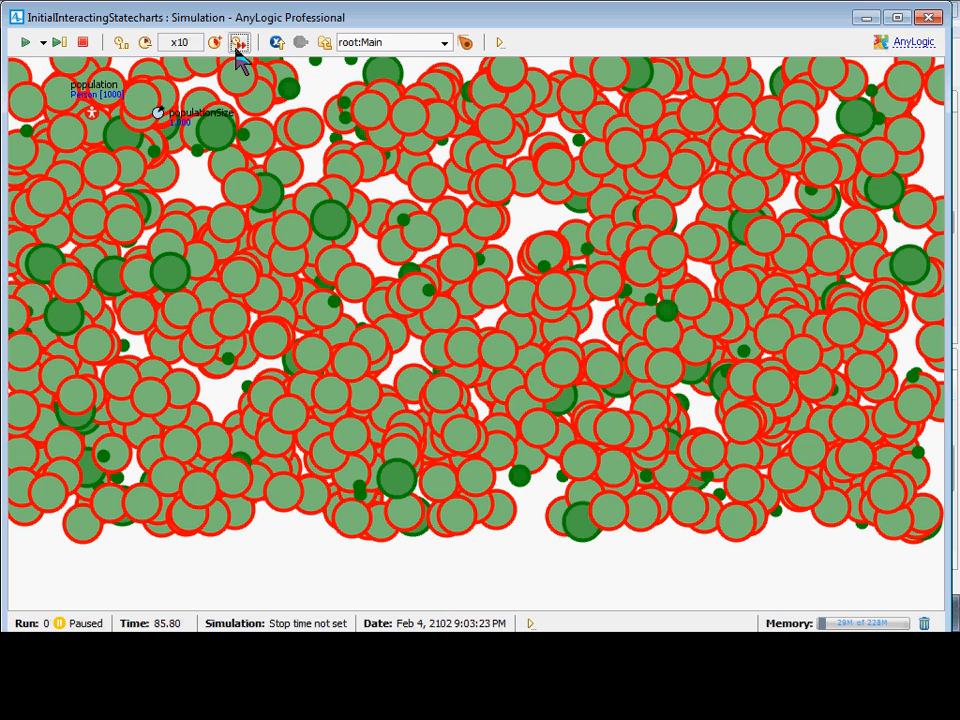
{"action": "left_click", "coordinate": [929, 18]}
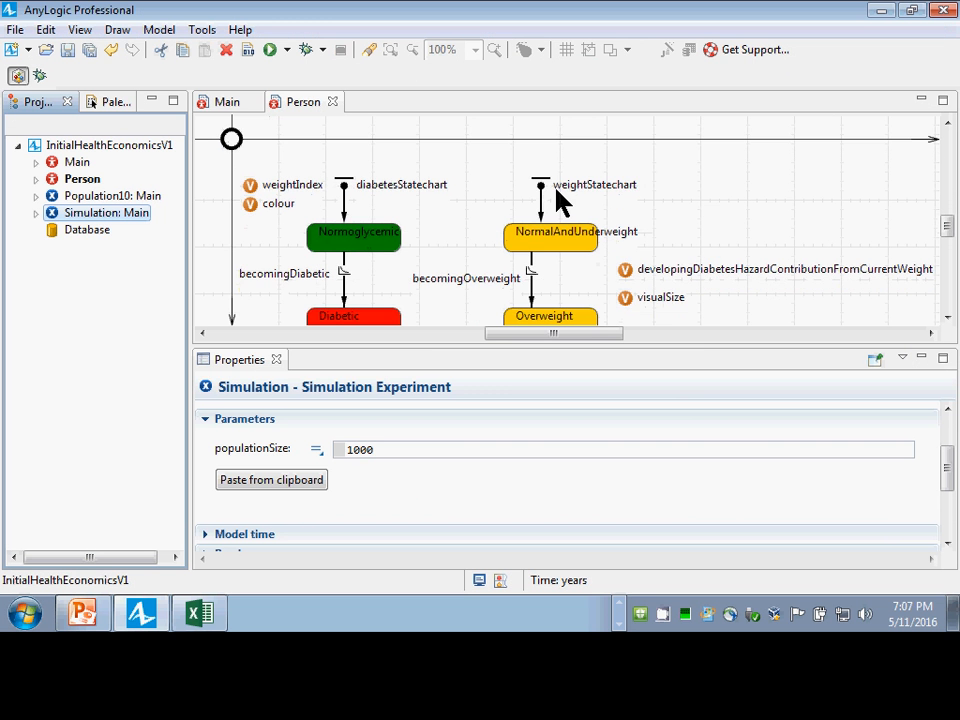
Step: Add a statistics item named averageQOL to the population of Person agents in Main
{"action": "scroll", "coordinate": [560, 200], "scroll_direction": "up", "scroll_amount": 1}
{"action": "scroll", "coordinate": [553, 197], "scroll_direction": "down", "scroll_amount": 2}
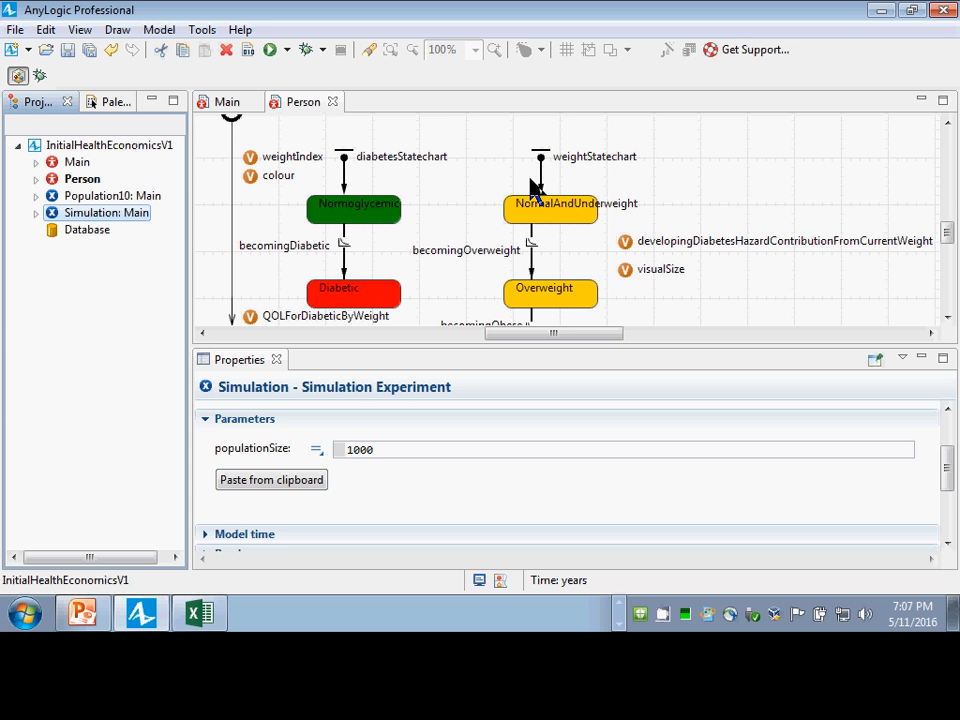
{"action": "left_click", "coordinate": [222, 102]}
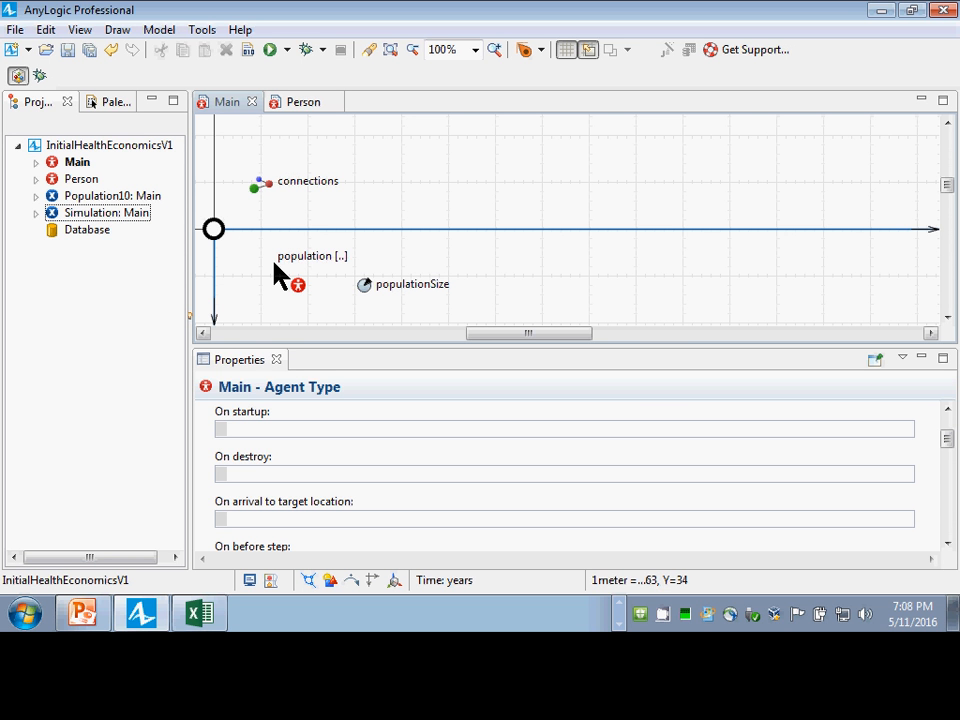
{"action": "left_click", "coordinate": [299, 289]}
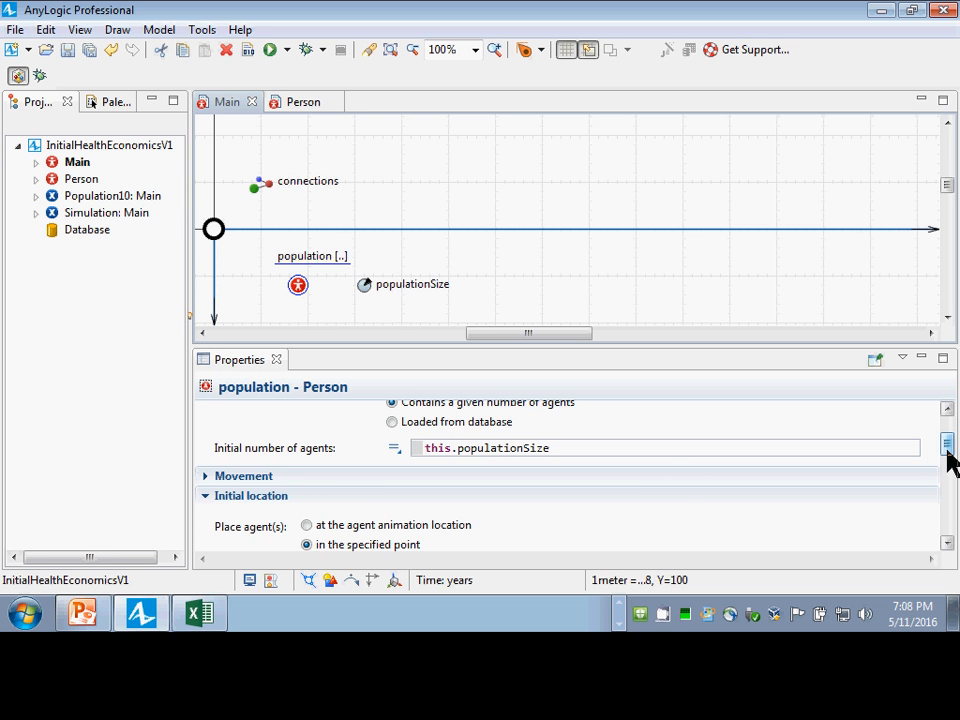
{"action": "left_click_drag", "start_coordinate": [947, 452], "coordinate": [935, 500]}
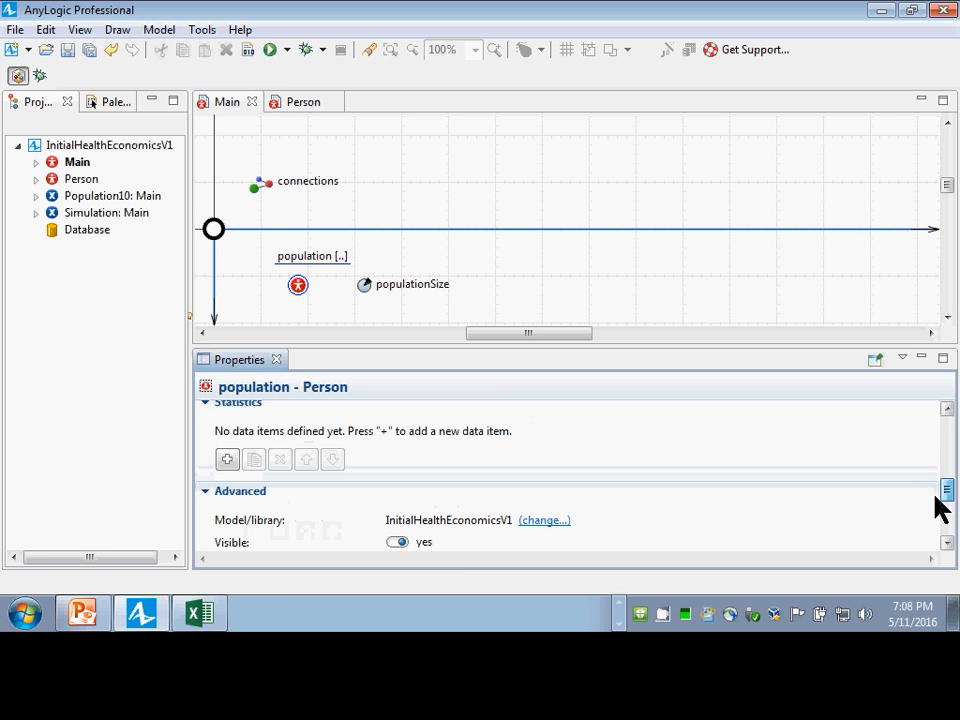
{"action": "left_click", "coordinate": [226, 460]}
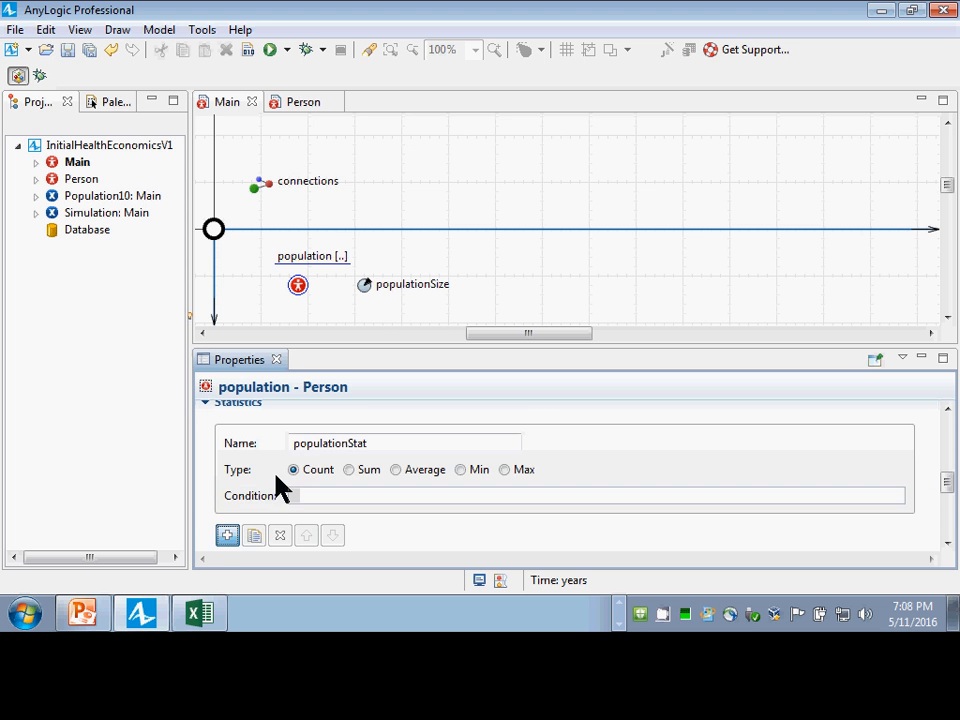
{"action": "type", "text": "average"}
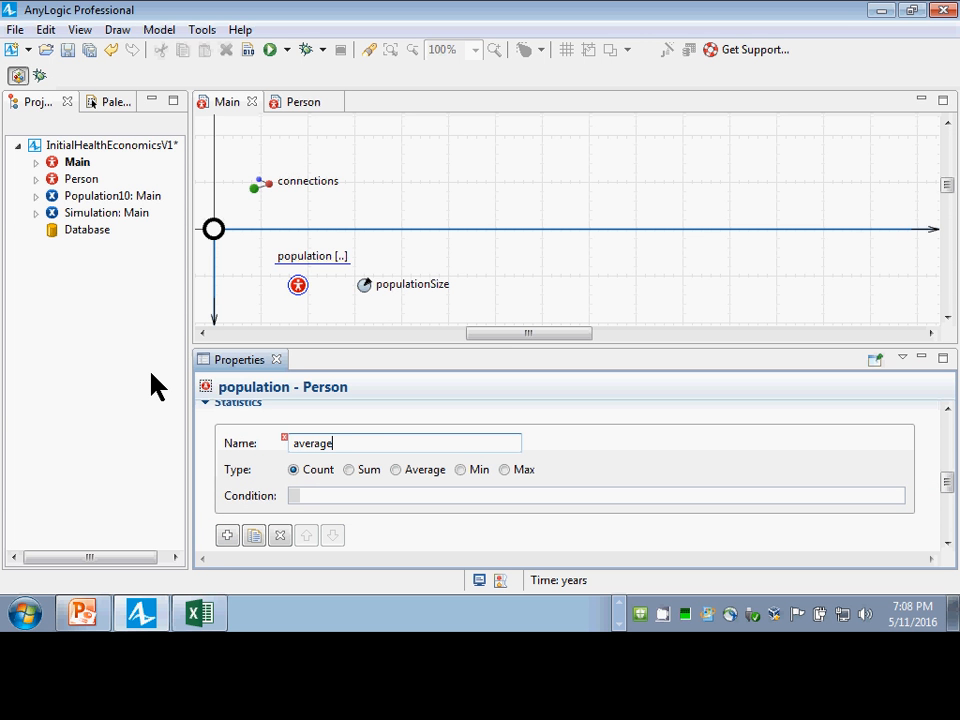
{"action": "type", "text": "QOL"}
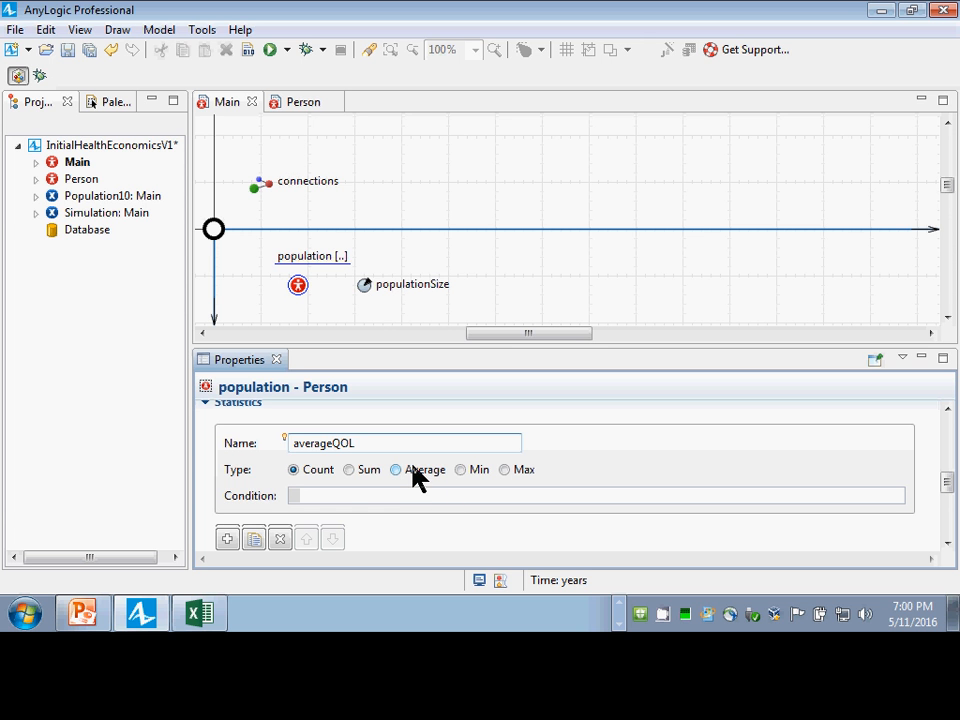
Step: Set the averageQOL statistic's type to Average with the expression item.QOL() using code completion, and save the model
{"action": "left_click", "coordinate": [414, 469]}
{"action": "left_click", "coordinate": [362, 492]}
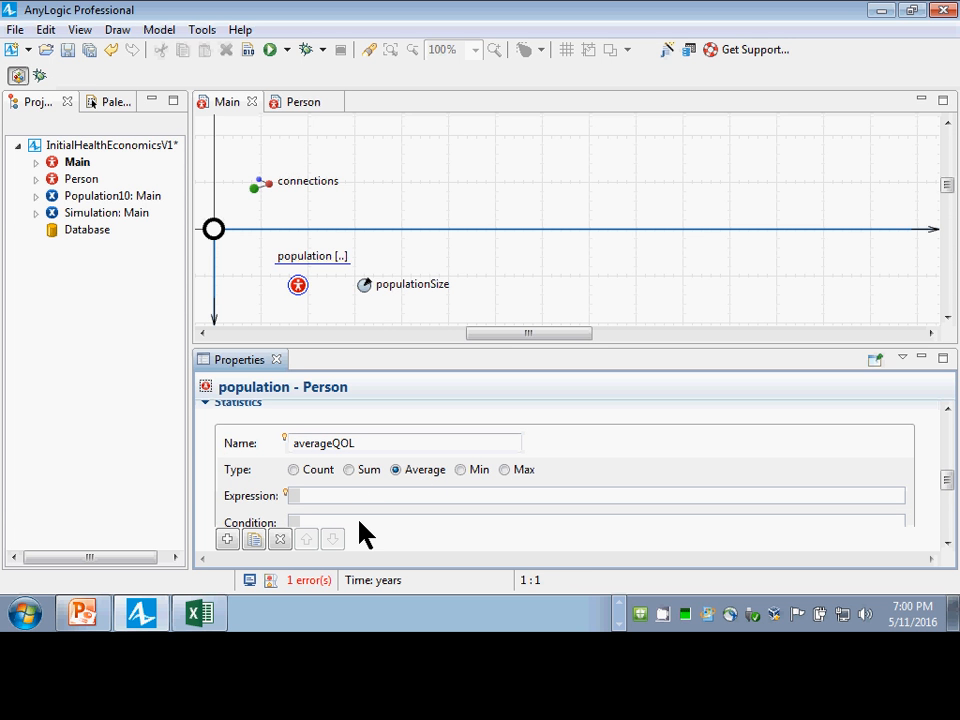
{"action": "type", "text": "item.QO"}
{"action": "key", "text": "ctrl+space"}
{"action": "key", "text": "Down"}
{"action": "key", "text": "Down"}
{"action": "key", "text": "Return"}
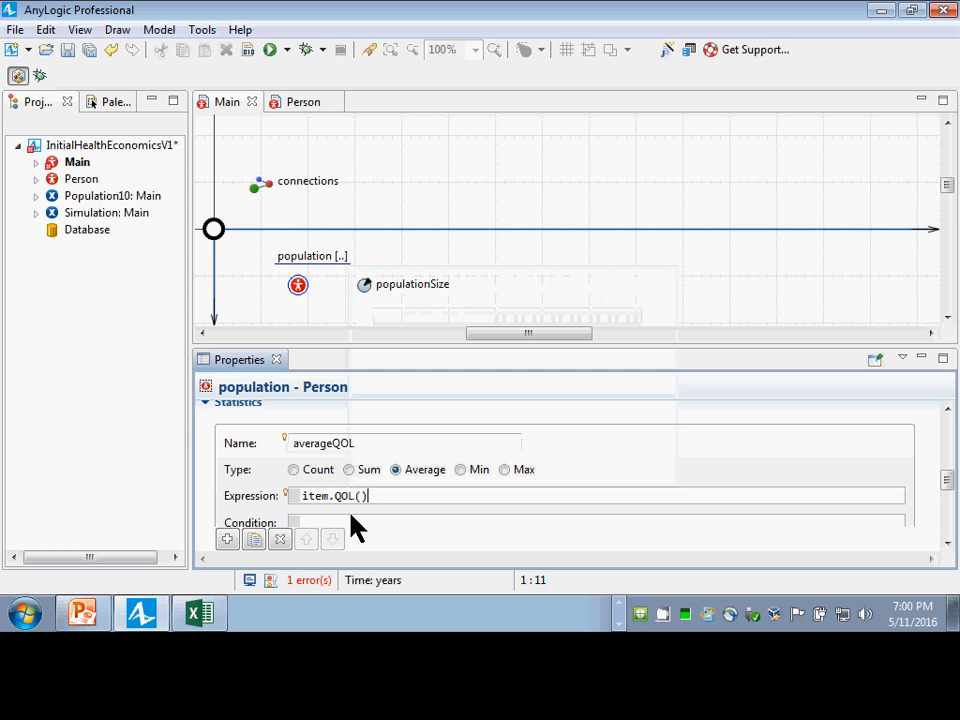
{"action": "key", "text": "ctrl+s"}
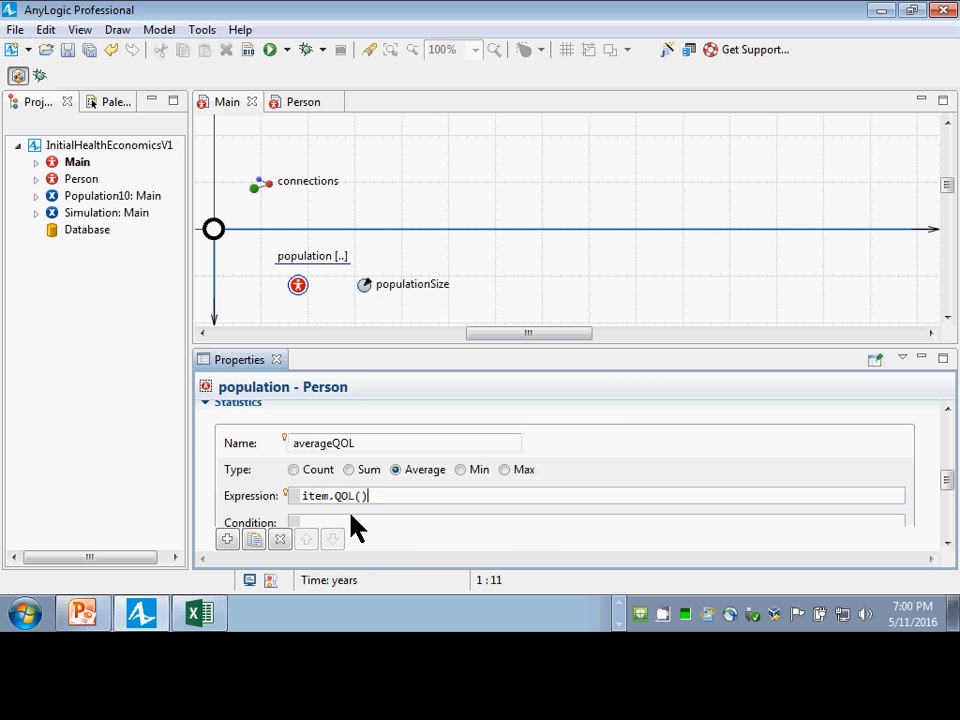
{"action": "scroll", "coordinate": [351, 518], "scroll_direction": "down", "scroll_amount": 2}
{"action": "scroll", "coordinate": [358, 518], "scroll_direction": "up", "scroll_amount": 1}
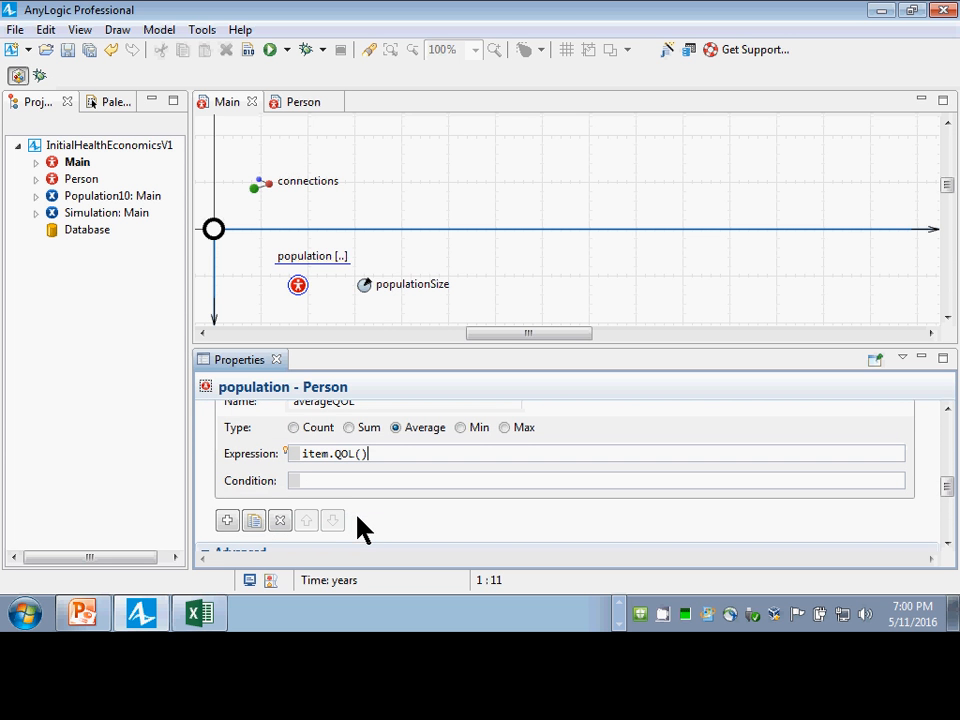
{"action": "left_click", "coordinate": [329, 484]}
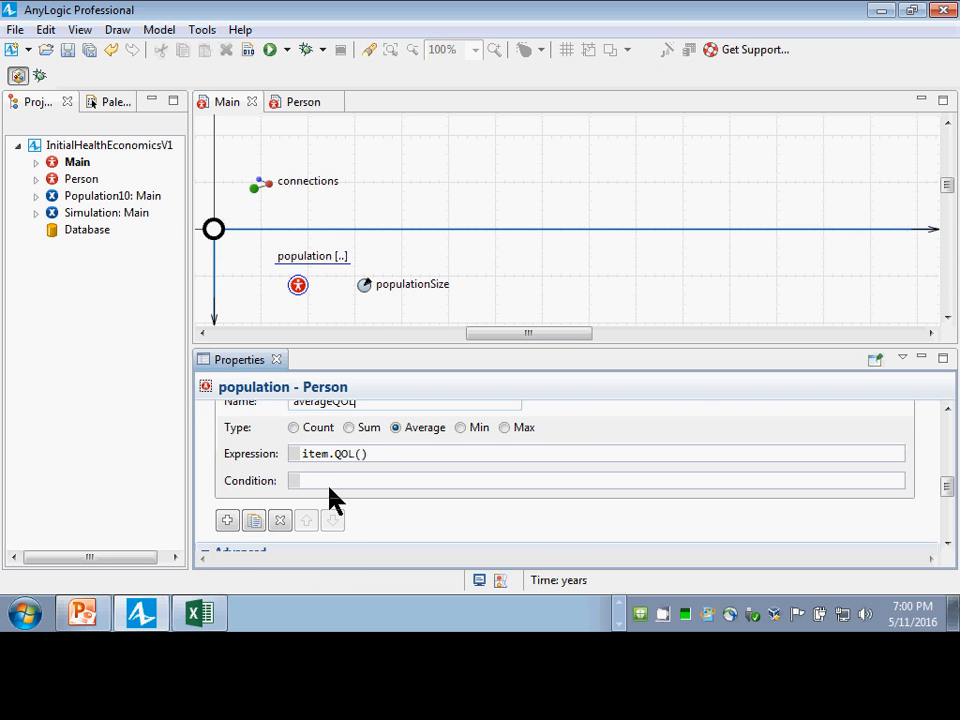
{"action": "left_click", "coordinate": [37, 178]}
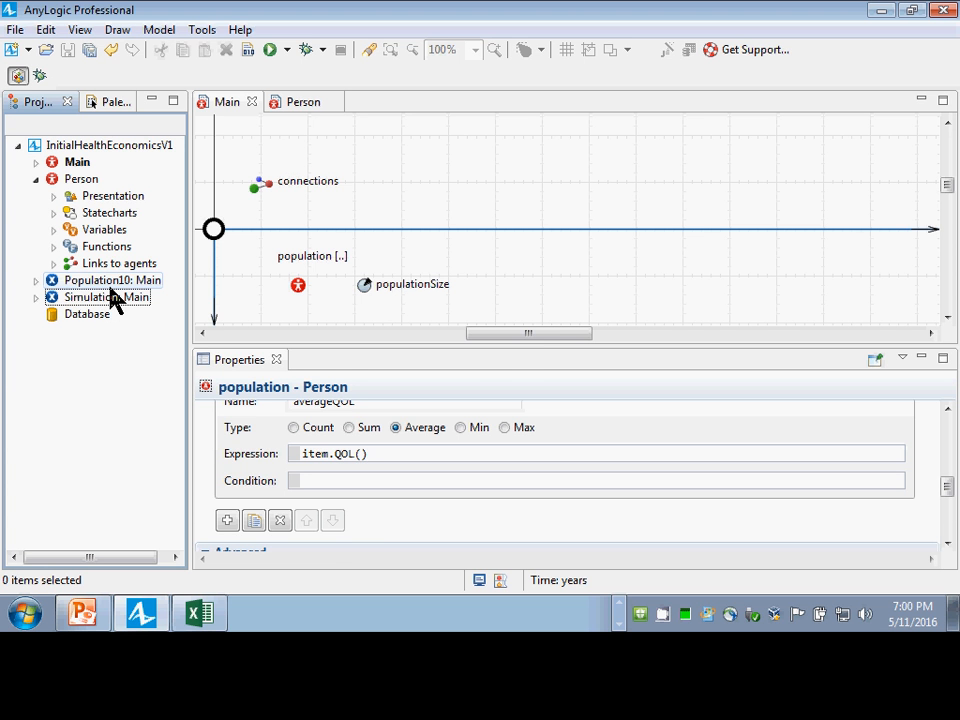
{"action": "scroll", "coordinate": [320, 520], "scroll_direction": "down", "scroll_amount": 3}
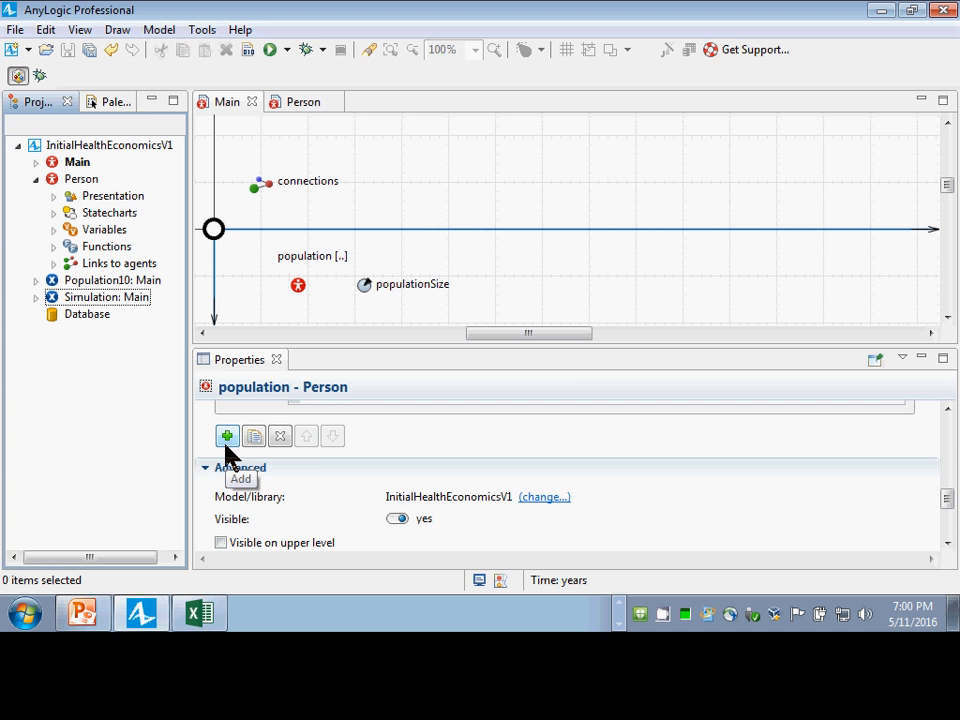
{"action": "scroll", "coordinate": [228, 452], "scroll_direction": "up", "scroll_amount": 1}
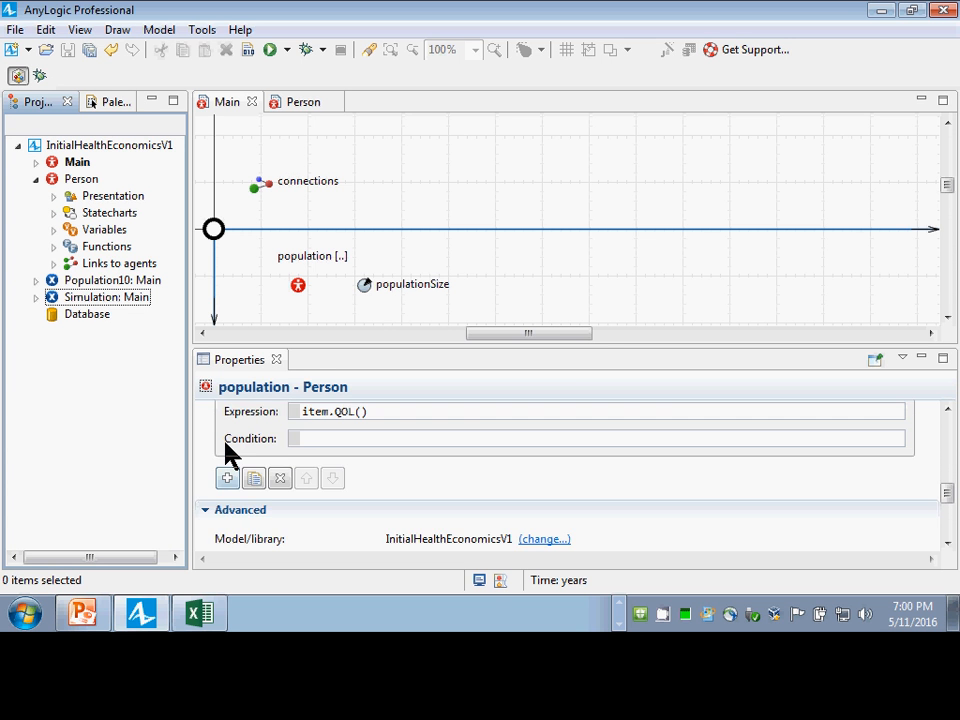
Step: Add a second statistics item named totalQOL to the population of Person agents in Main
{"action": "scroll", "coordinate": [228, 450], "scroll_direction": "down", "scroll_amount": 1}
{"action": "scroll", "coordinate": [228, 450], "scroll_direction": "up", "scroll_amount": 1}
{"action": "scroll", "coordinate": [227, 440], "scroll_direction": "down", "scroll_amount": 1}
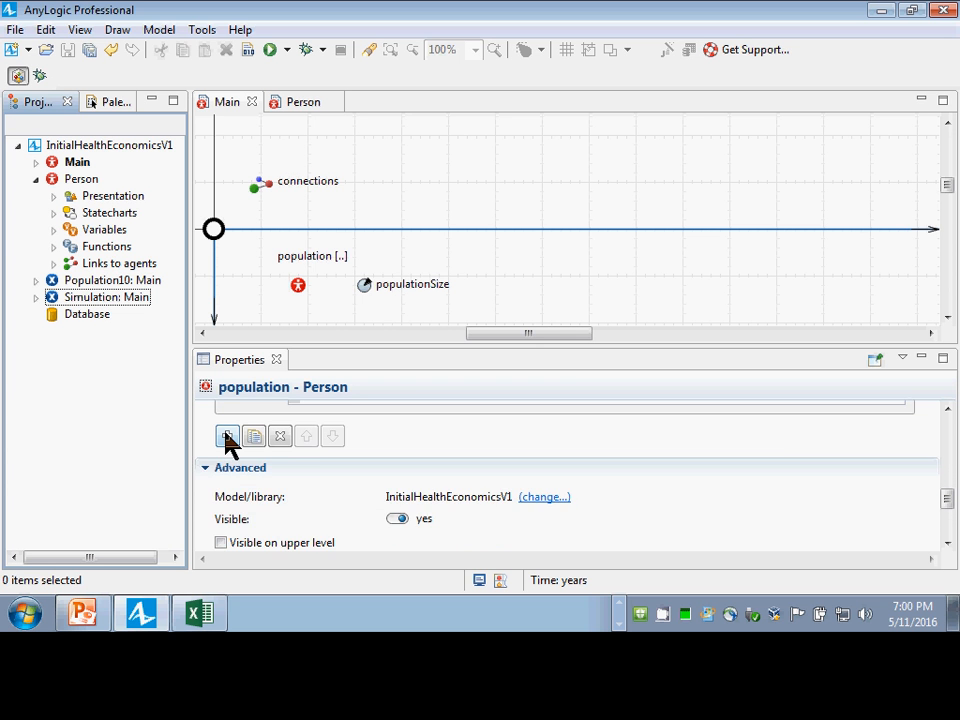
{"action": "scroll", "coordinate": [225, 443], "scroll_direction": "up", "scroll_amount": 1}
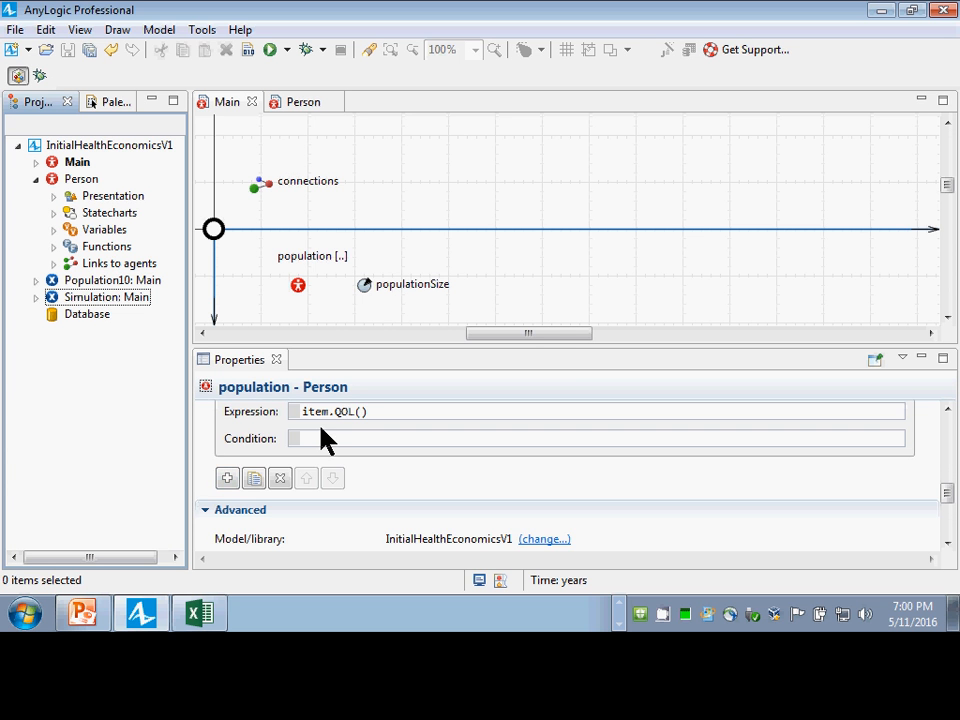
{"action": "scroll", "coordinate": [320, 448], "scroll_direction": "up", "scroll_amount": 1}
{"action": "scroll", "coordinate": [321, 456], "scroll_direction": "down", "scroll_amount": 1}
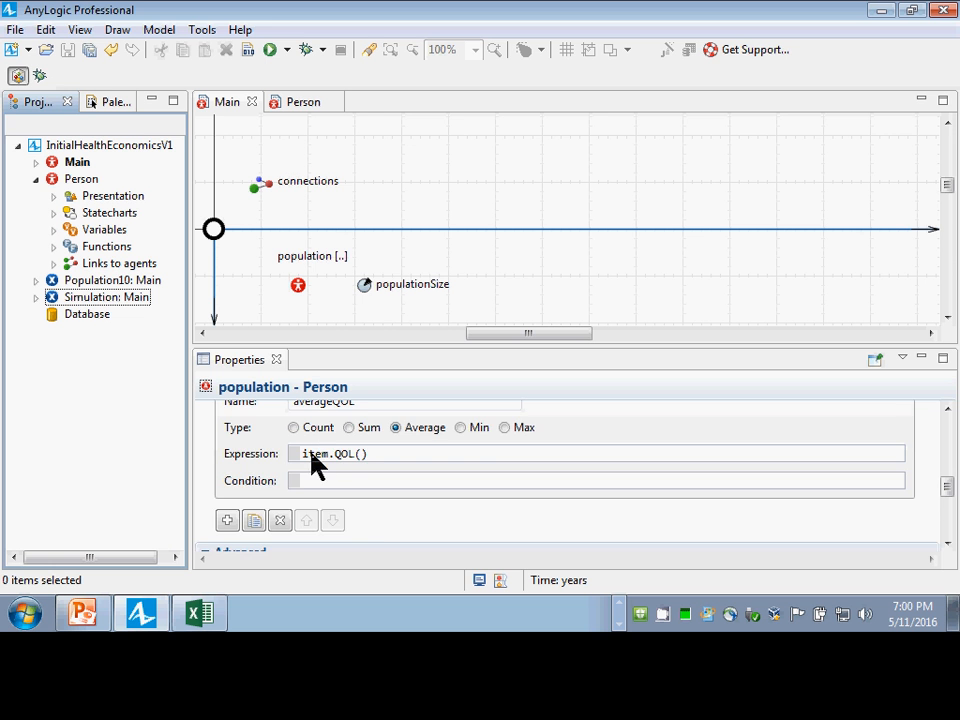
{"action": "scroll", "coordinate": [311, 461], "scroll_direction": "down", "scroll_amount": 1}
{"action": "left_click", "coordinate": [233, 479]}
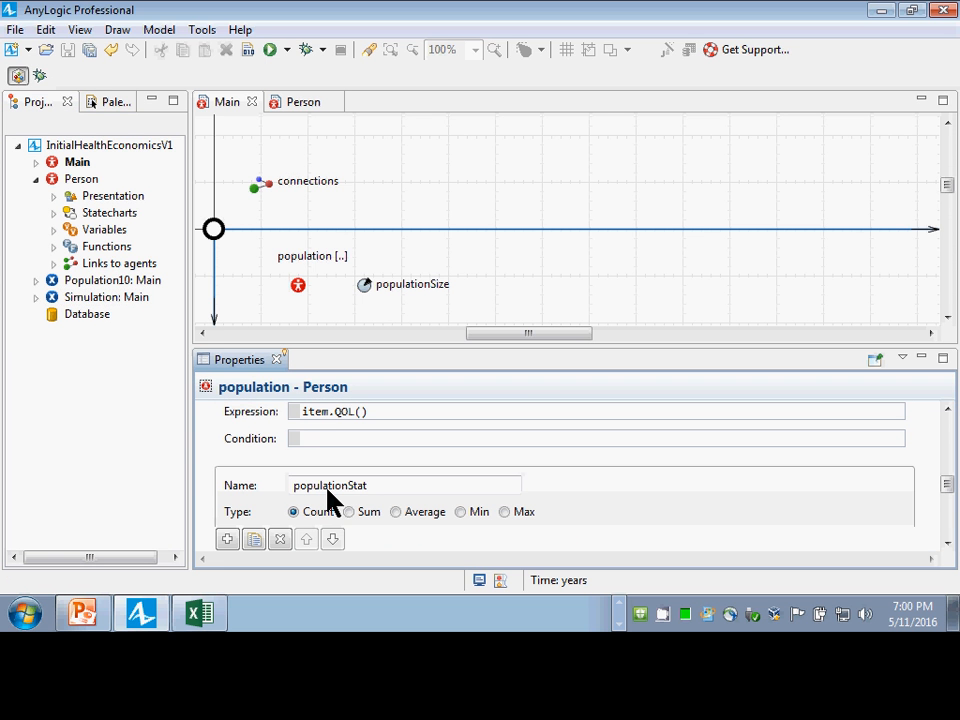
{"action": "double_click", "coordinate": [327, 488]}
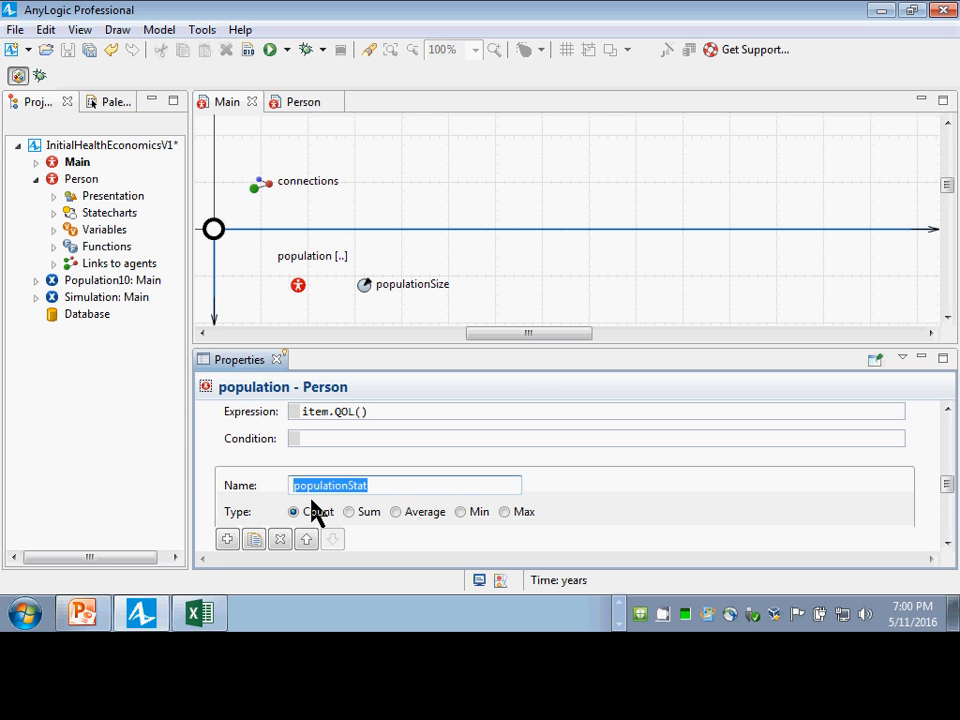
{"action": "type", "text": "tota"}
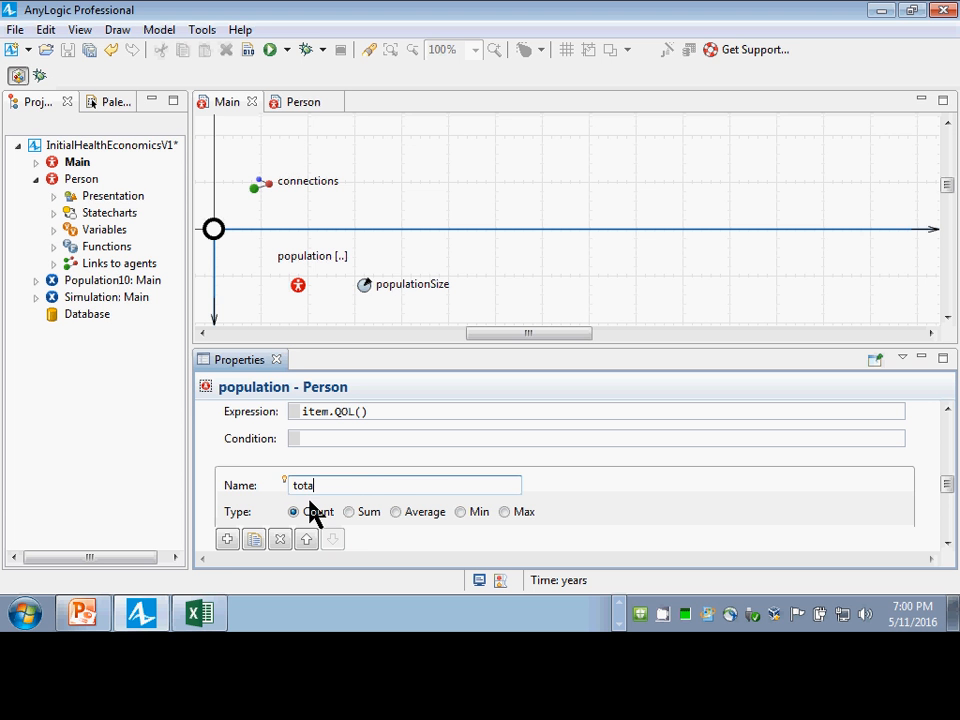
{"action": "type", "text": "lQOL"}
Step: Set the totalQOL statistic's type to Sum and copy the expression item.QOL() into it from averageQOL
{"action": "scroll", "coordinate": [407, 489], "scroll_direction": "down", "scroll_amount": 2}
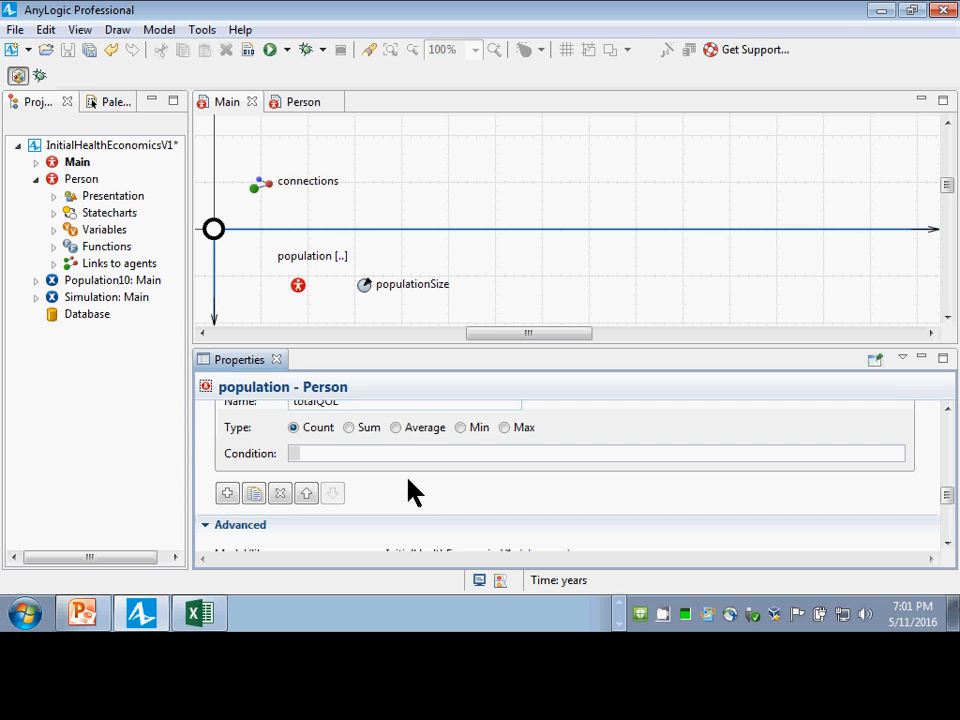
{"action": "scroll", "coordinate": [407, 489], "scroll_direction": "up", "scroll_amount": 1}
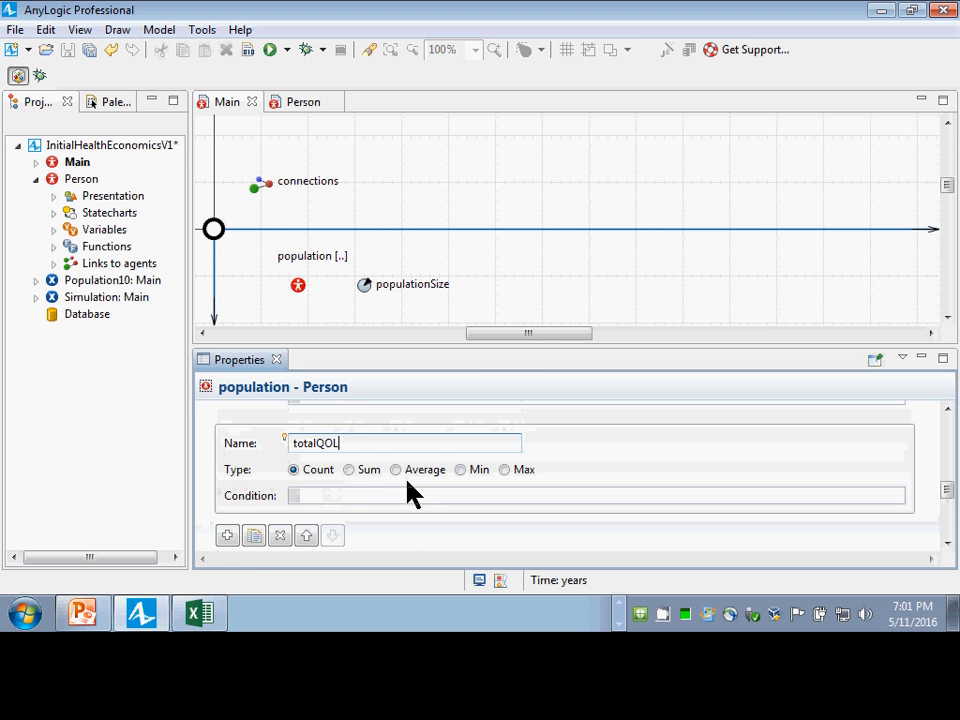
{"action": "left_click", "coordinate": [349, 470]}
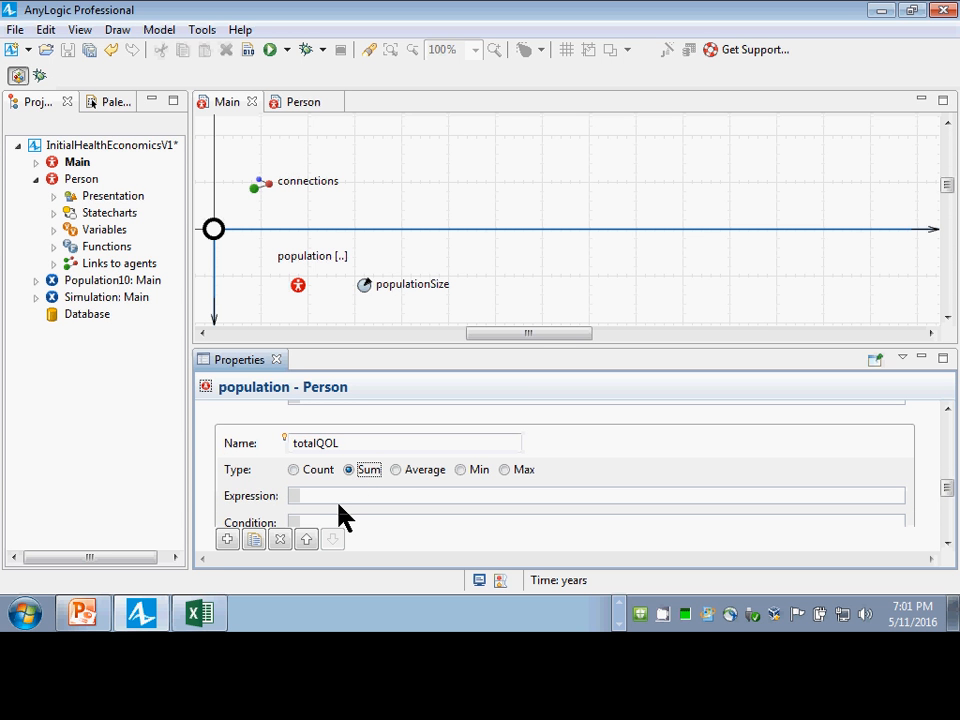
{"action": "scroll", "coordinate": [343, 508], "scroll_direction": "up", "scroll_amount": 2}
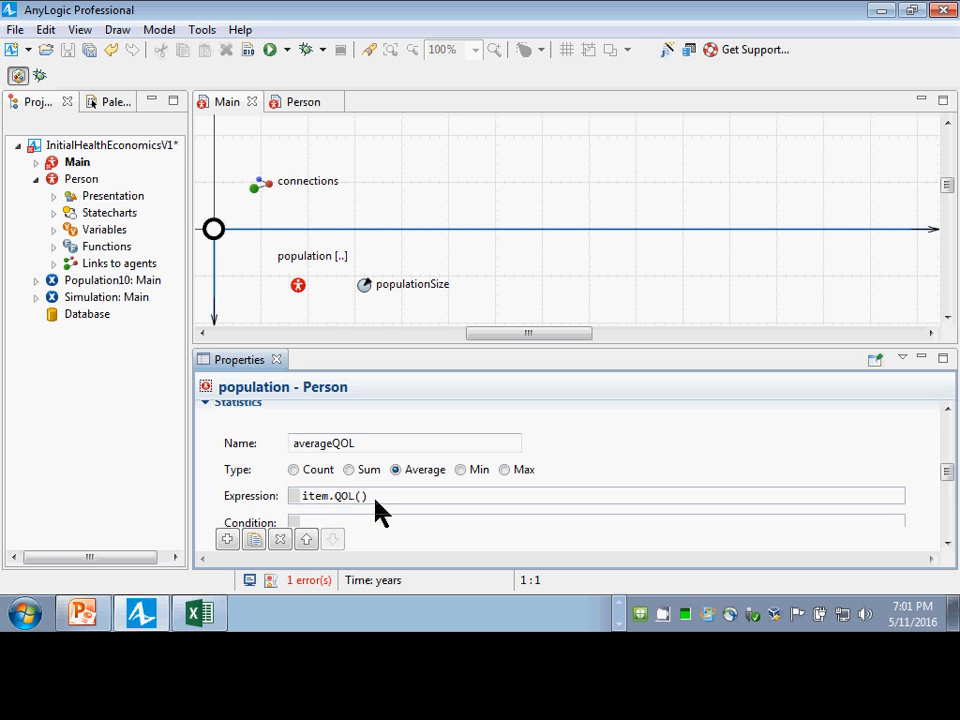
{"action": "left_click_drag", "start_coordinate": [375, 500], "coordinate": [289, 494]}
{"action": "key", "text": "ctrl+c"}
{"action": "scroll", "coordinate": [318, 497], "scroll_direction": "down", "scroll_amount": 2}
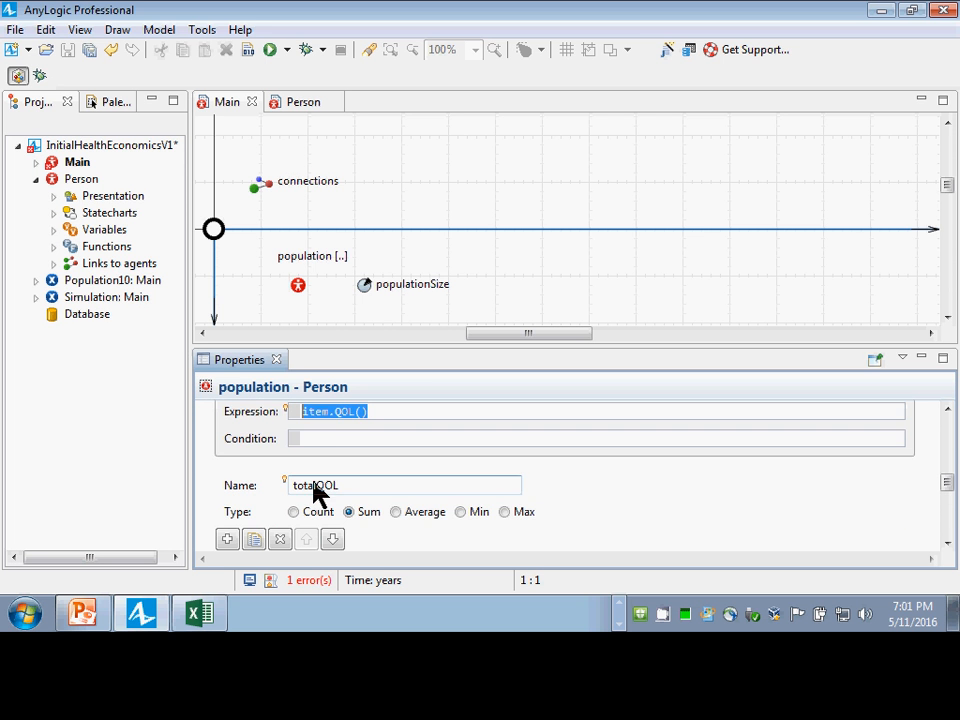
{"action": "scroll", "coordinate": [332, 470], "scroll_direction": "down", "scroll_amount": 2}
{"action": "left_click", "coordinate": [343, 458]}
{"action": "key", "text": "ctrl+v"}
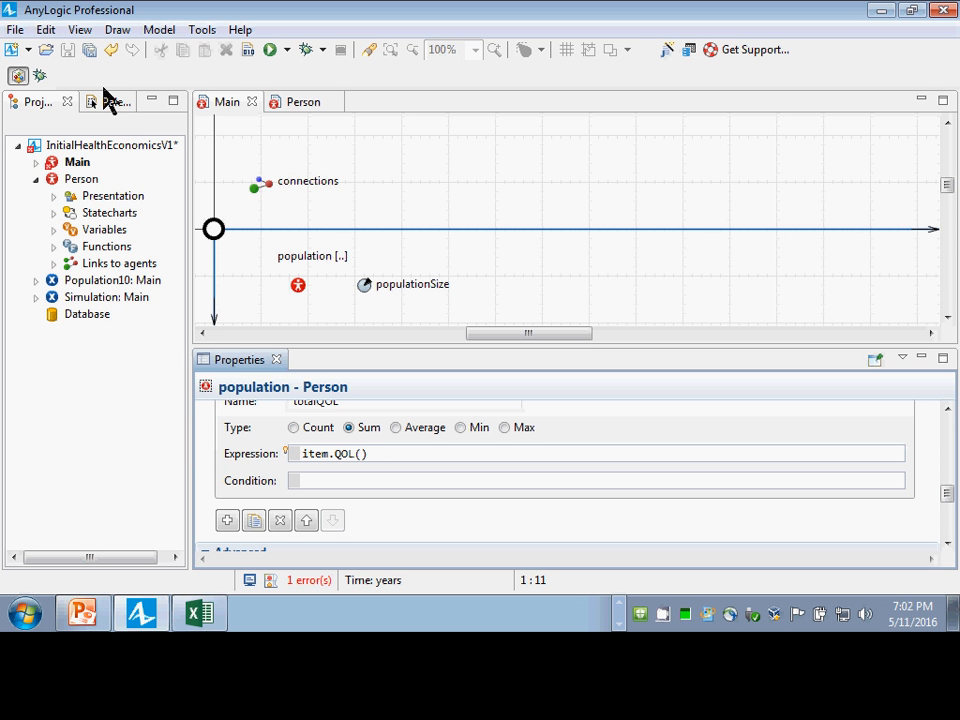
Step: Place a System Dynamics stock named LifeyearsLived in Main, above the x-axis and to the right of connections
{"action": "left_click", "coordinate": [104, 101]}
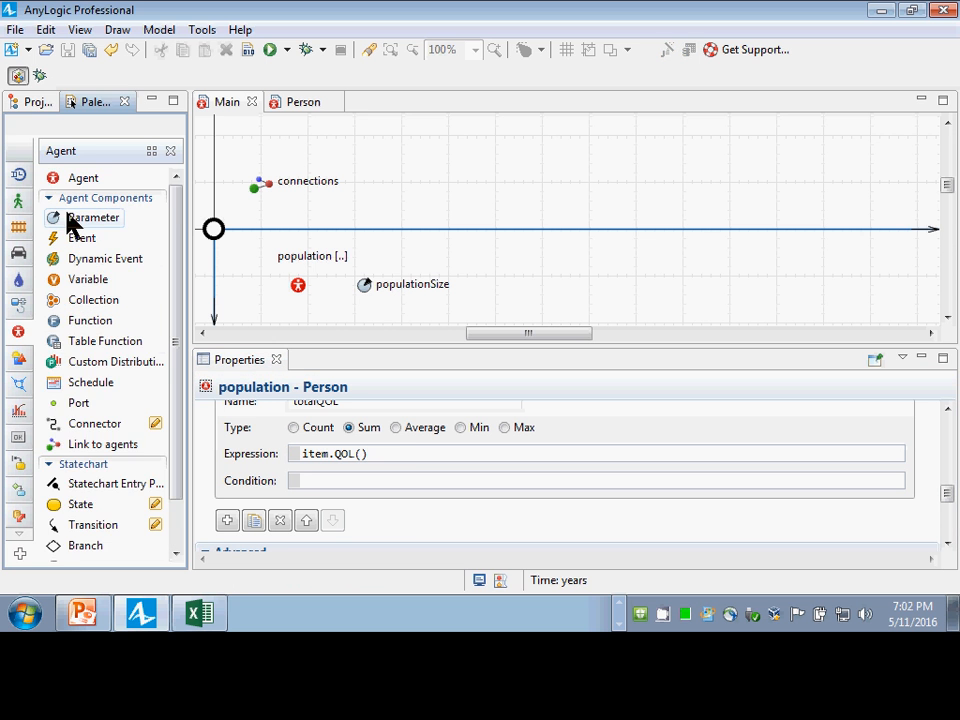
{"action": "scroll", "coordinate": [59, 424], "scroll_direction": "down", "scroll_amount": 1}
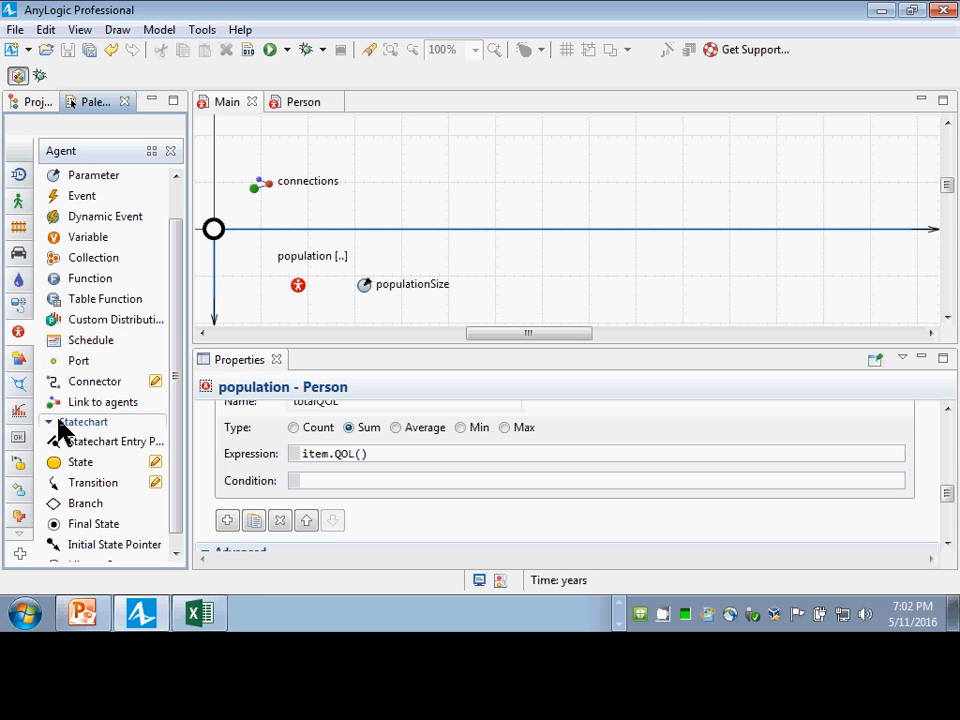
{"action": "scroll", "coordinate": [52, 416], "scroll_direction": "up", "scroll_amount": 1}
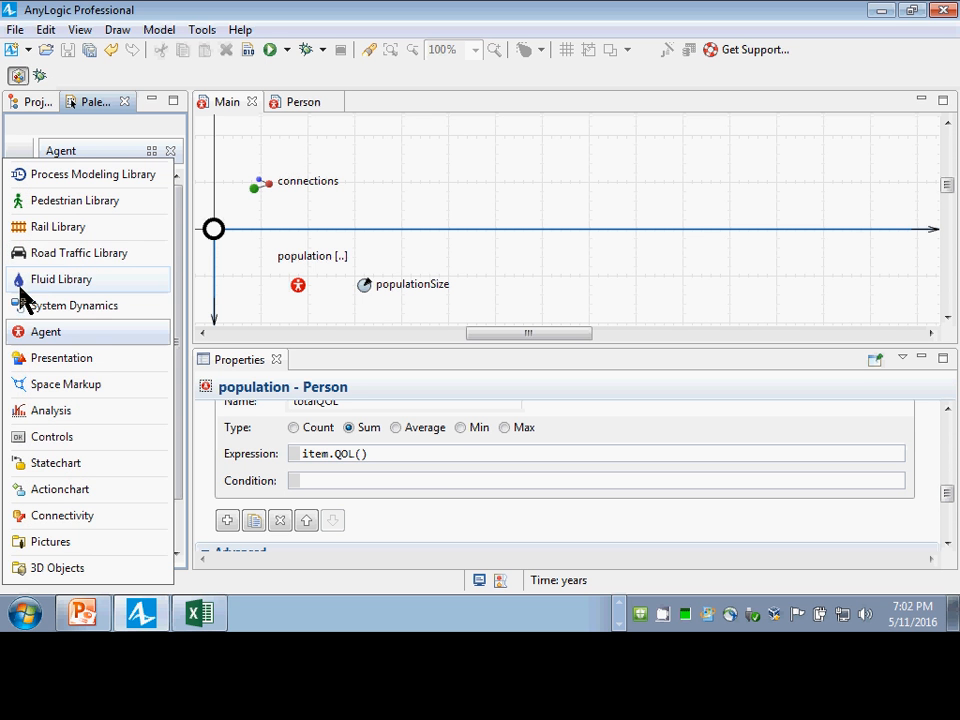
{"action": "left_click", "coordinate": [40, 306]}
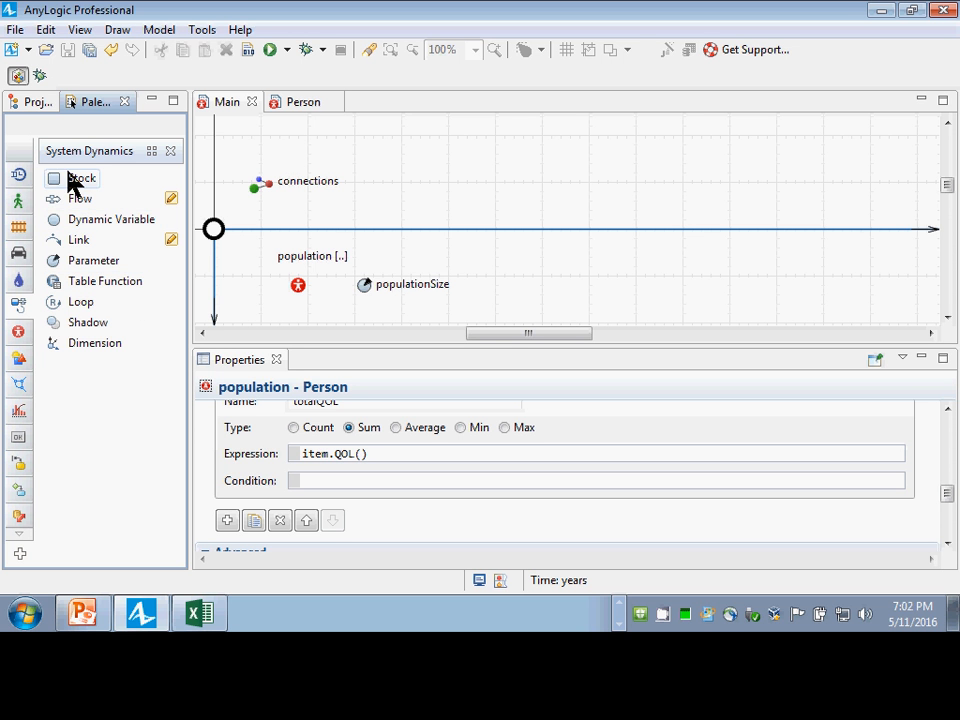
{"action": "left_click_drag", "start_coordinate": [76, 180], "coordinate": [512, 204]}
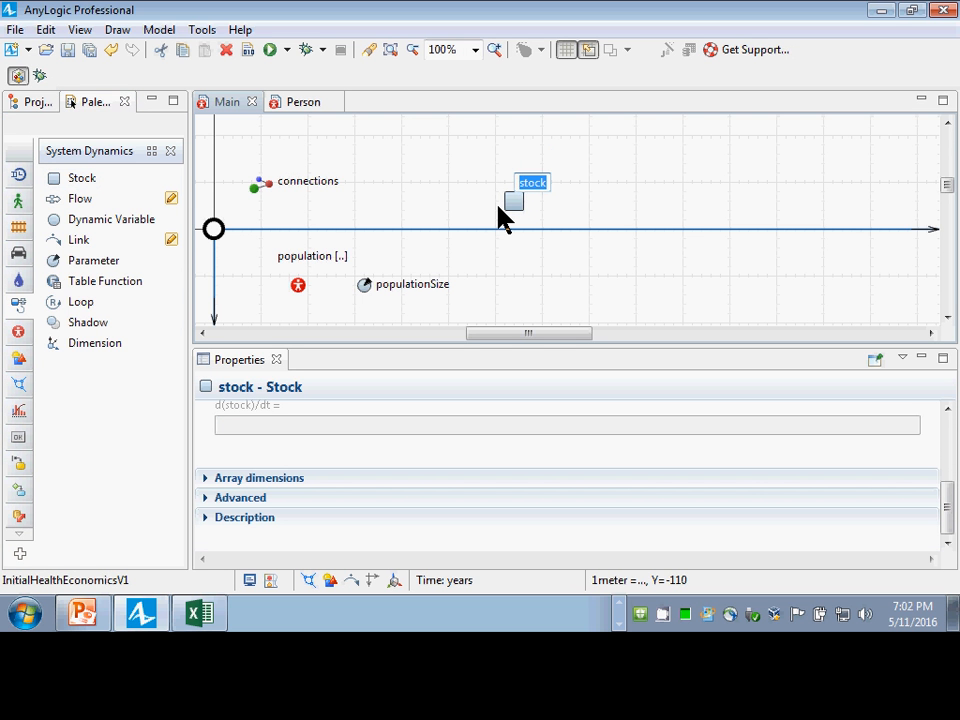
{"action": "type", "text": "LY"}
{"action": "key", "text": "BackSpace"}
{"action": "key", "text": "BackSpace"}
{"action": "type", "text": "LIfe"}
{"action": "key", "text": "BackSpace"}
{"action": "key", "text": "BackSpace"}
{"action": "key", "text": "BackSpace"}
{"action": "type", "text": "ifeyearsLived"}
{"action": "key", "text": "Return"}
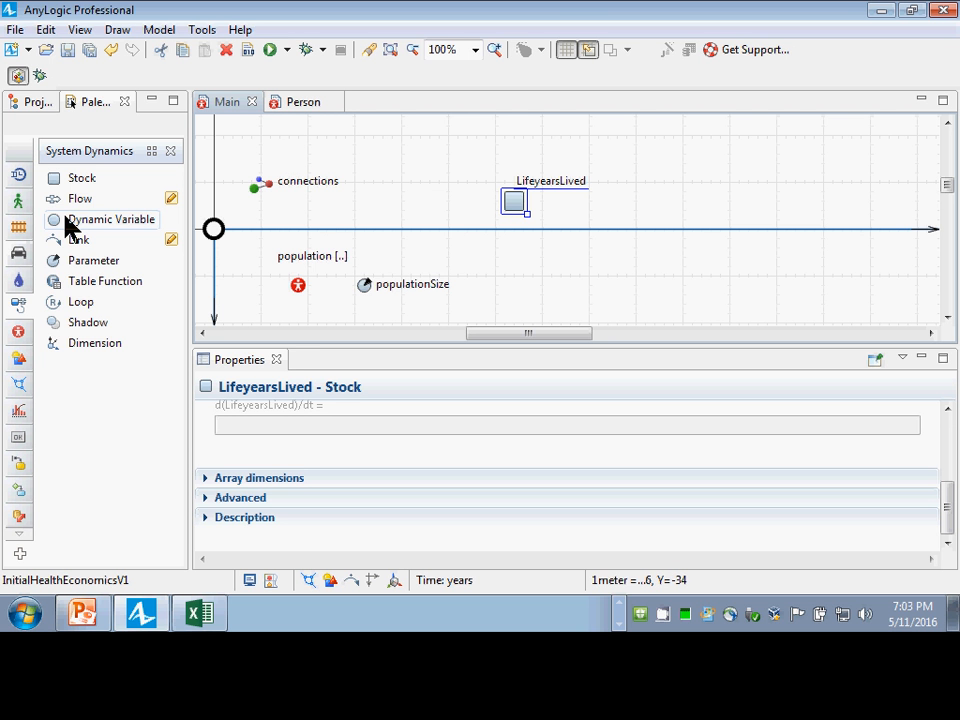
Step: Add a flow running from a cloud beside connections into the LifeyearsLived stock, and check the stock's equation
{"action": "left_click_drag", "start_coordinate": [55, 200], "coordinate": [322, 212]}
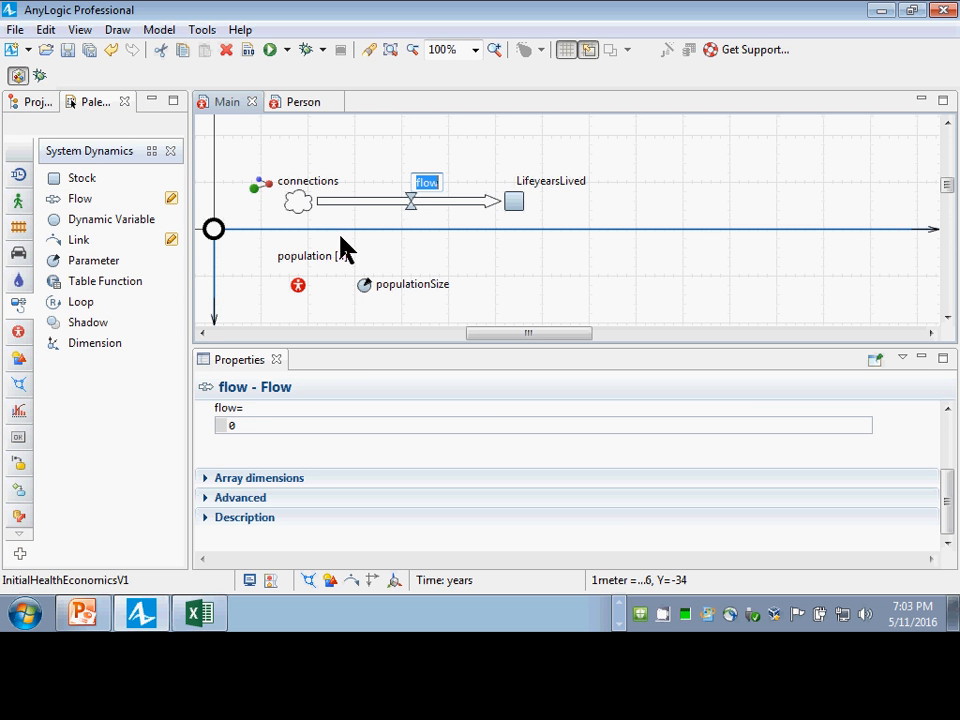
{"action": "key", "text": "Return"}
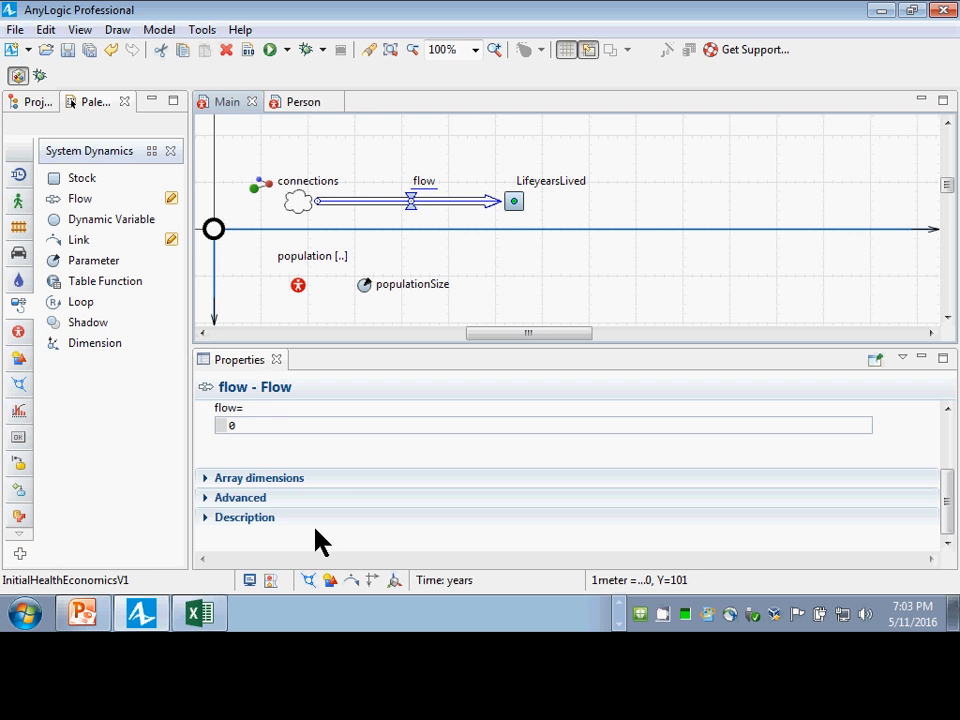
{"action": "left_click", "coordinate": [274, 427]}
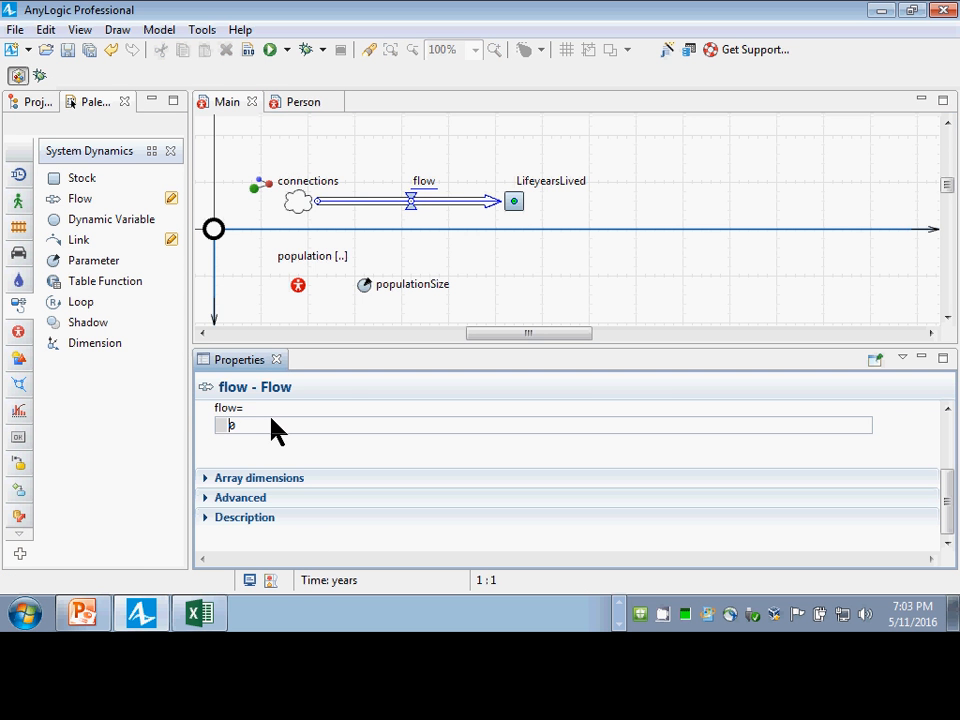
{"action": "left_click", "coordinate": [517, 207]}
{"action": "scroll", "coordinate": [363, 445], "scroll_direction": "up", "scroll_amount": 1}
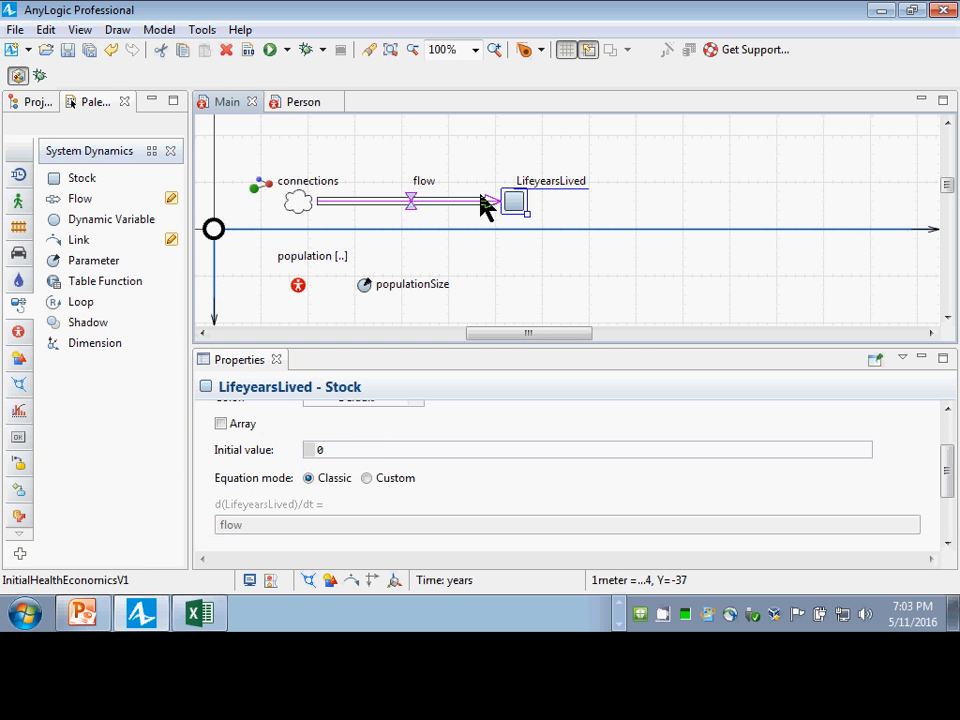
Step: Rename the flow into LifeyearsLived as newLifeyears and save the model
{"action": "left_click", "coordinate": [411, 203]}
{"action": "left_click", "coordinate": [411, 203]}
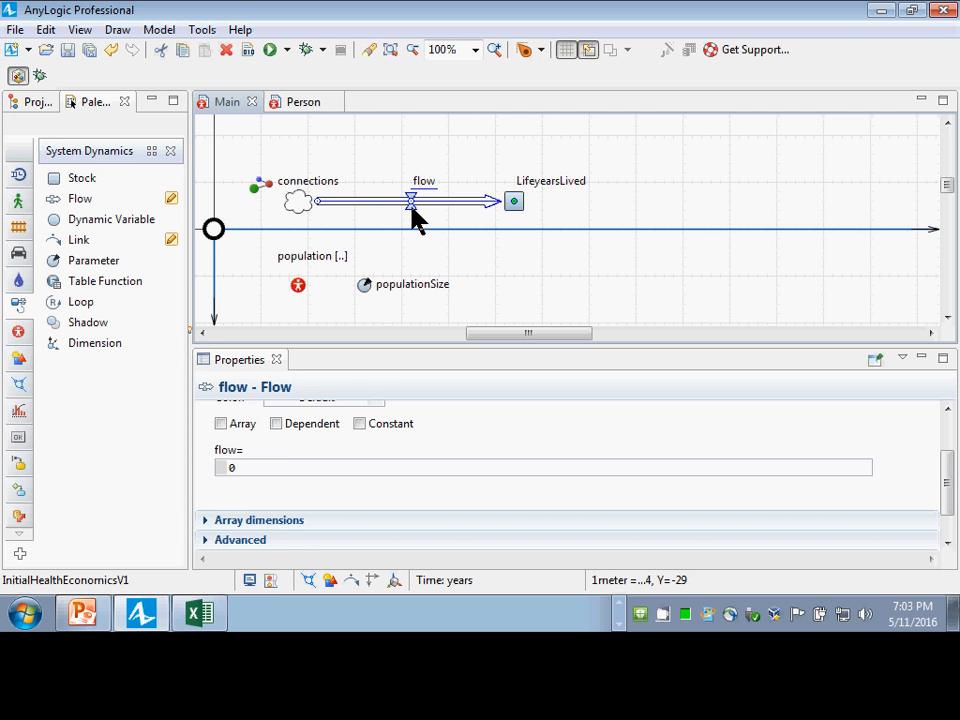
{"action": "scroll", "coordinate": [420, 445], "scroll_direction": "up", "scroll_amount": 2}
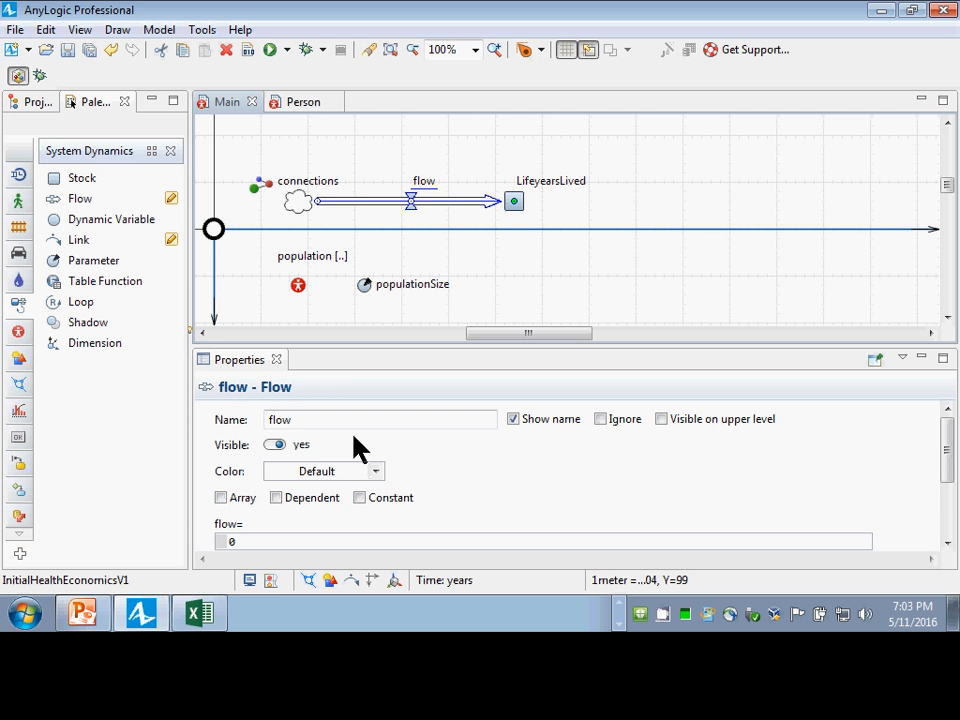
{"action": "double_click", "coordinate": [300, 422]}
{"action": "type", "text": "newLife"}
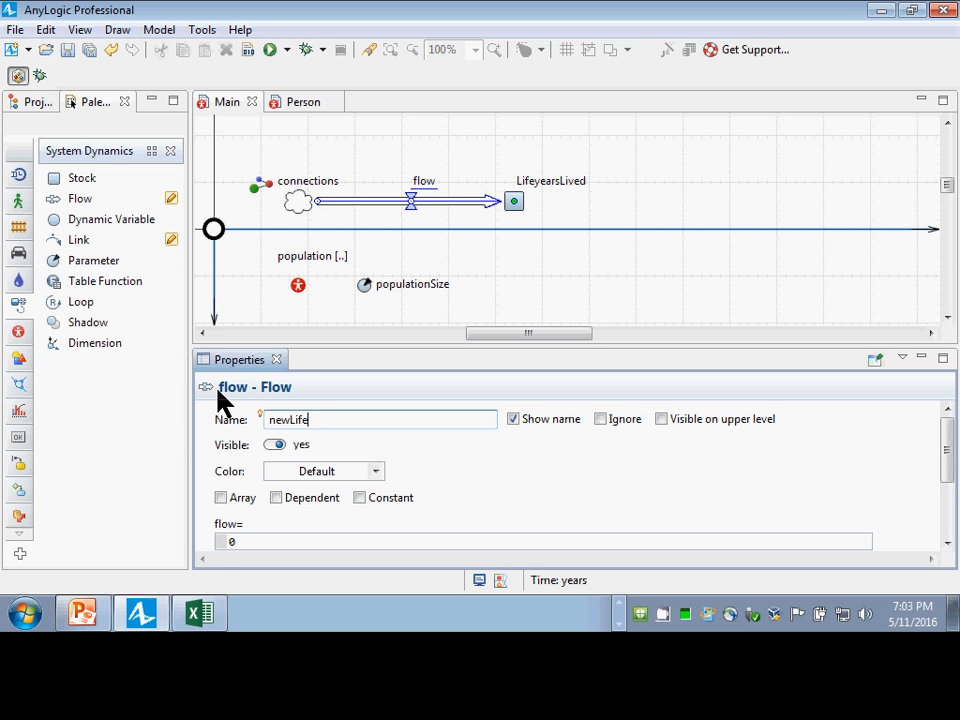
{"action": "type", "text": "years"}
{"action": "key", "text": "ctrl+s"}
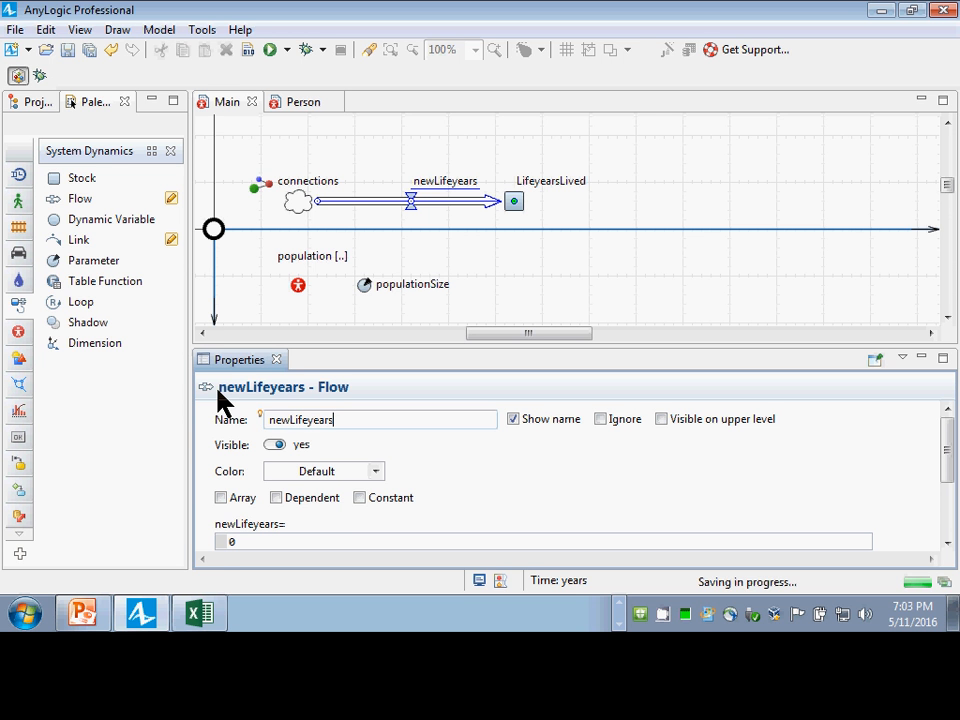
Step: Open the newLifeyears flow's formula for editing
{"action": "scroll", "coordinate": [253, 489], "scroll_direction": "down", "scroll_amount": 1}
{"action": "left_click", "coordinate": [268, 499]}
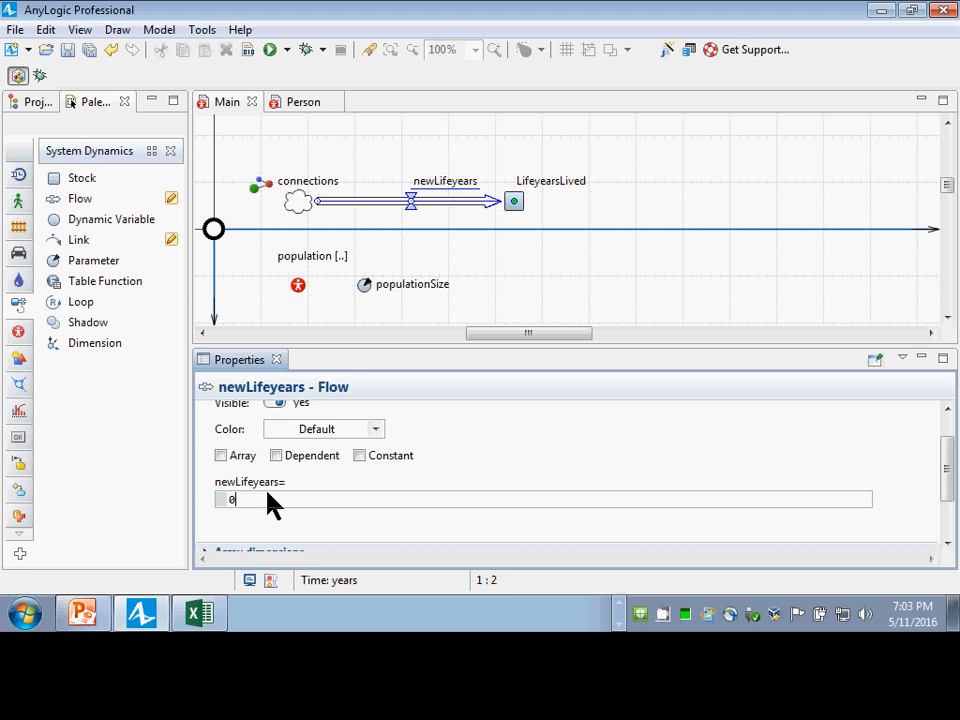
Step: Set the newLifeyears flow formula to this.population.size() and save the model
{"action": "left_click_drag", "start_coordinate": [268, 499], "coordinate": [200, 480]}
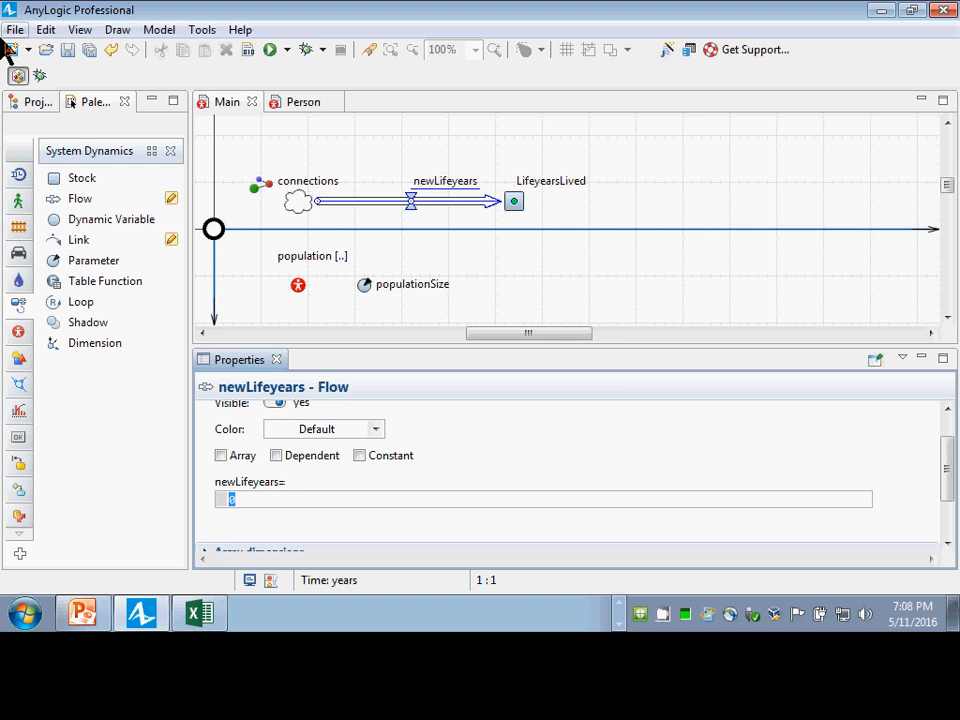
{"action": "type", "text": "this.popu"}
{"action": "key", "text": "ctrl+space"}
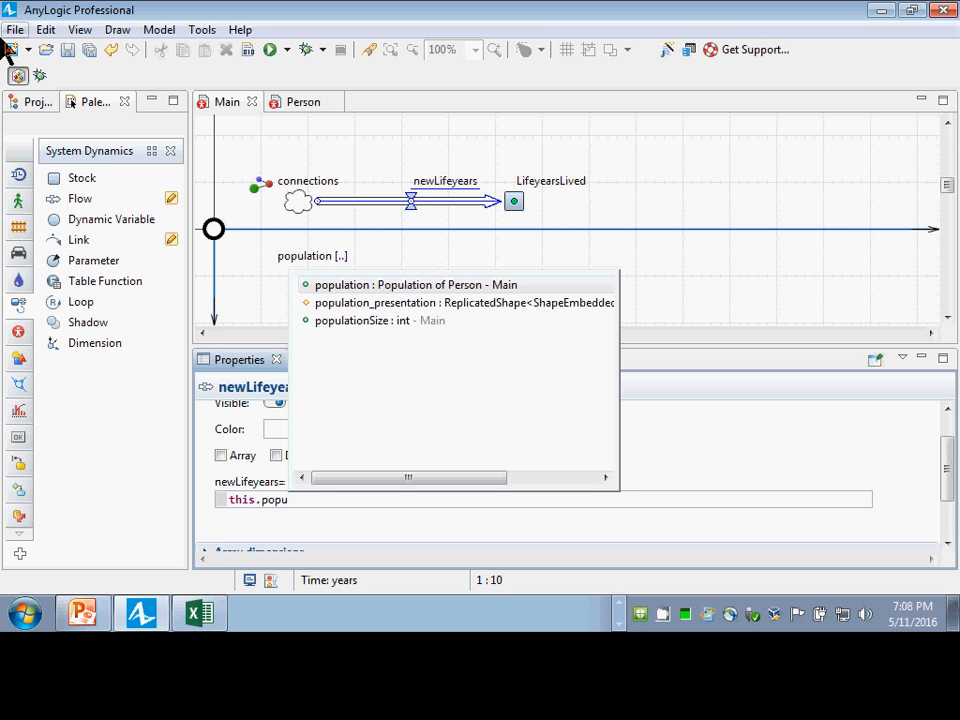
{"action": "key", "text": "Return"}
{"action": "type", "text": "."}
{"action": "type", "text": "size()"}
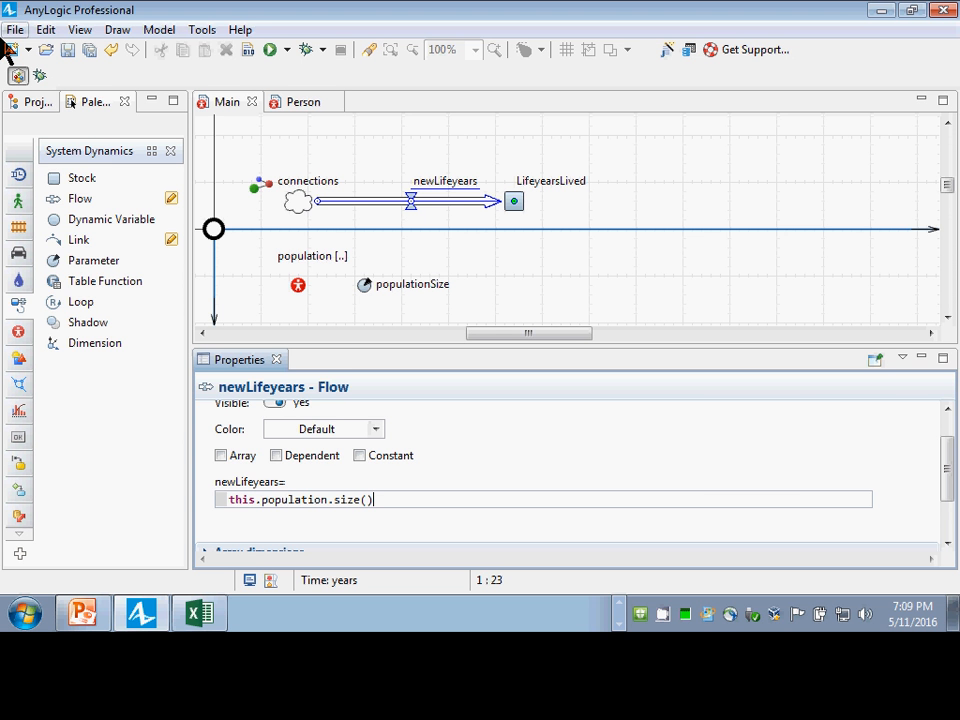
{"action": "key", "text": "ctrl+s"}
{"action": "key", "text": "ctrl+s"}
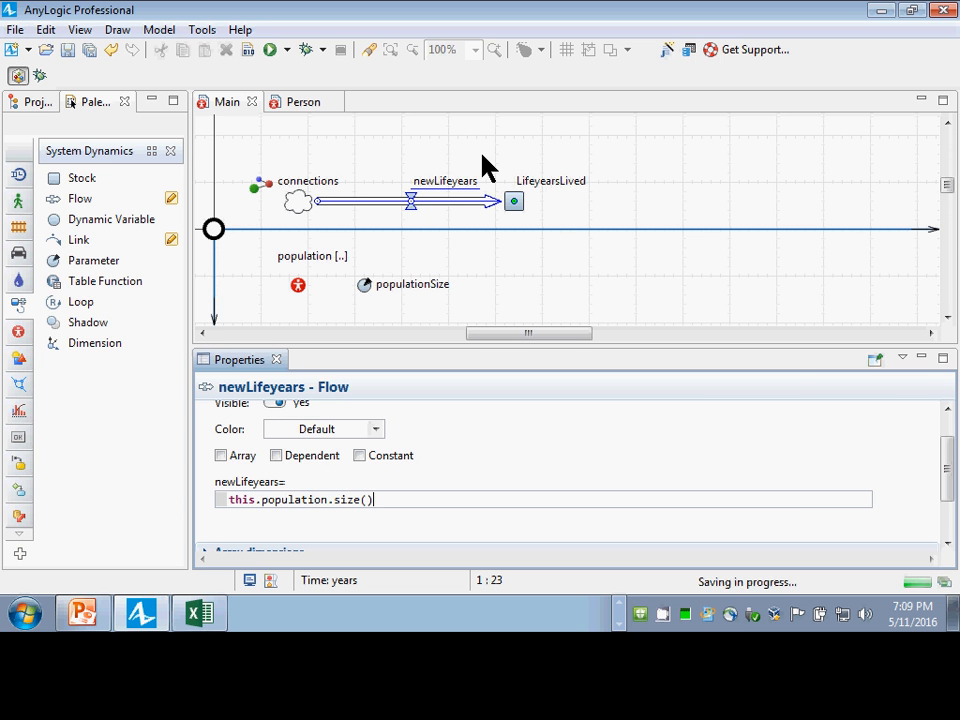
Step: Check the properties of the LifeyearsLived stock and the newLifeyears flow, and save the model
{"action": "left_click", "coordinate": [521, 208]}
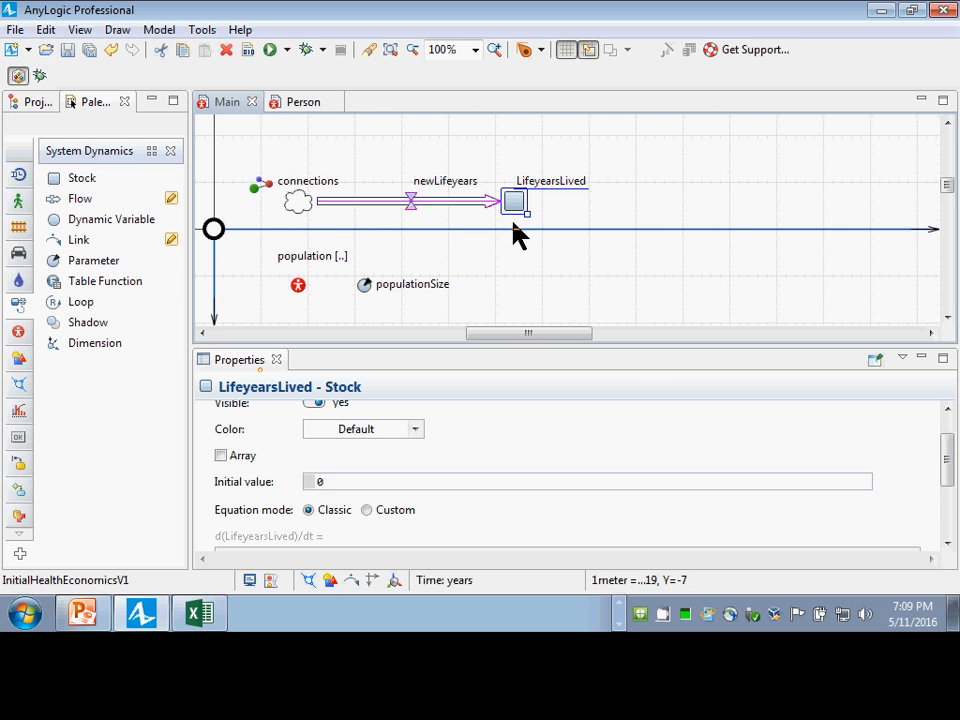
{"action": "left_click", "coordinate": [437, 203]}
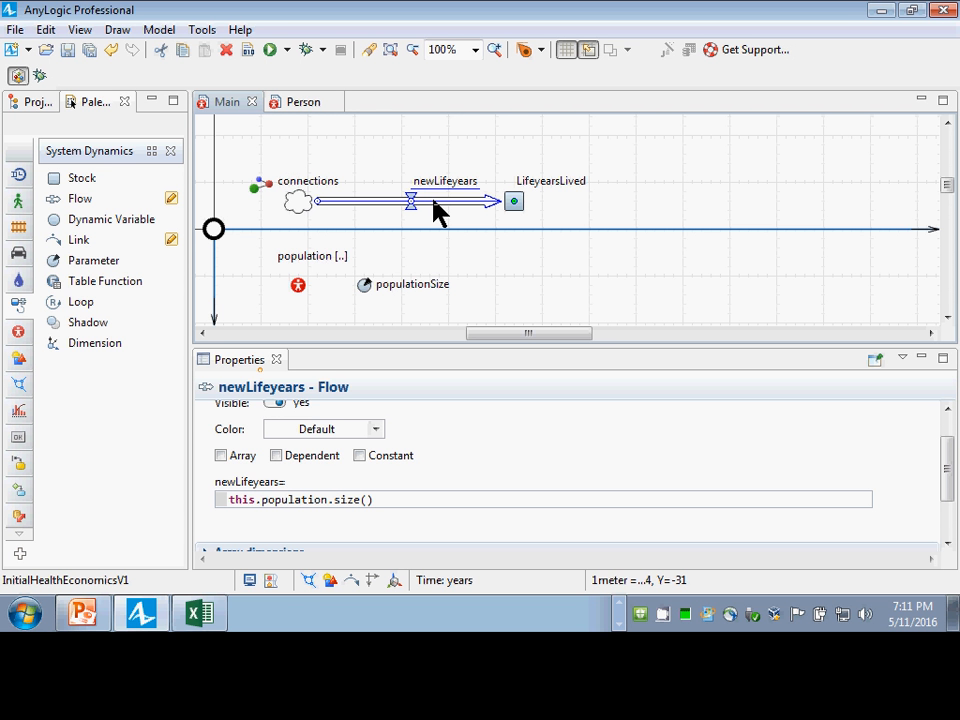
{"action": "key", "text": "ctrl+s"}
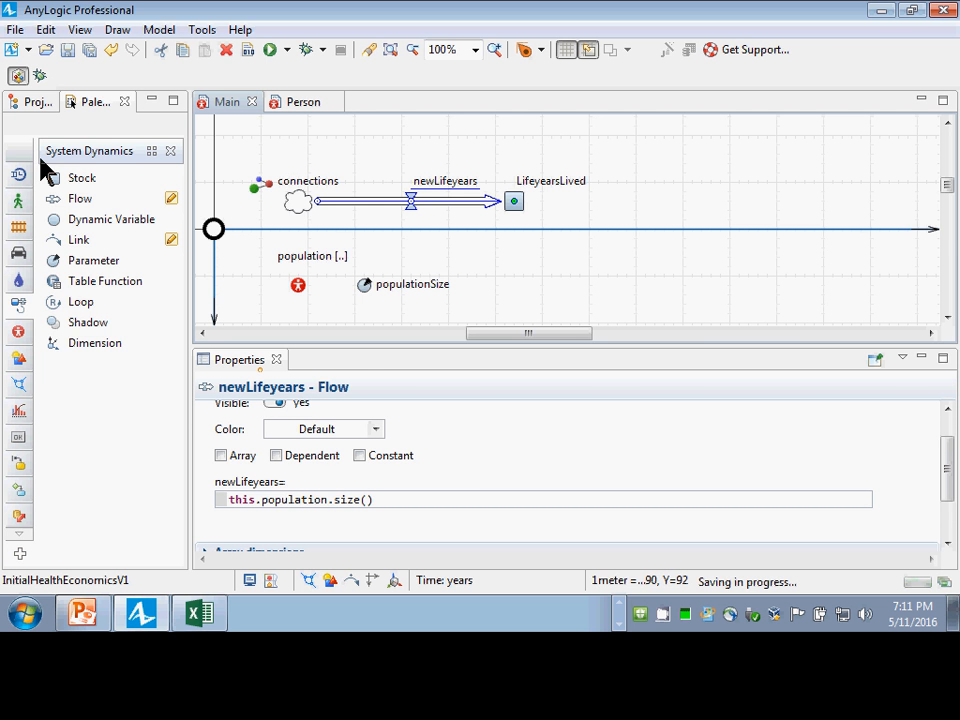
Step: Run the Simulation experiment and plot the LifeyearsLived stock as a chart in its inspection window
{"action": "left_click", "coordinate": [34, 103]}
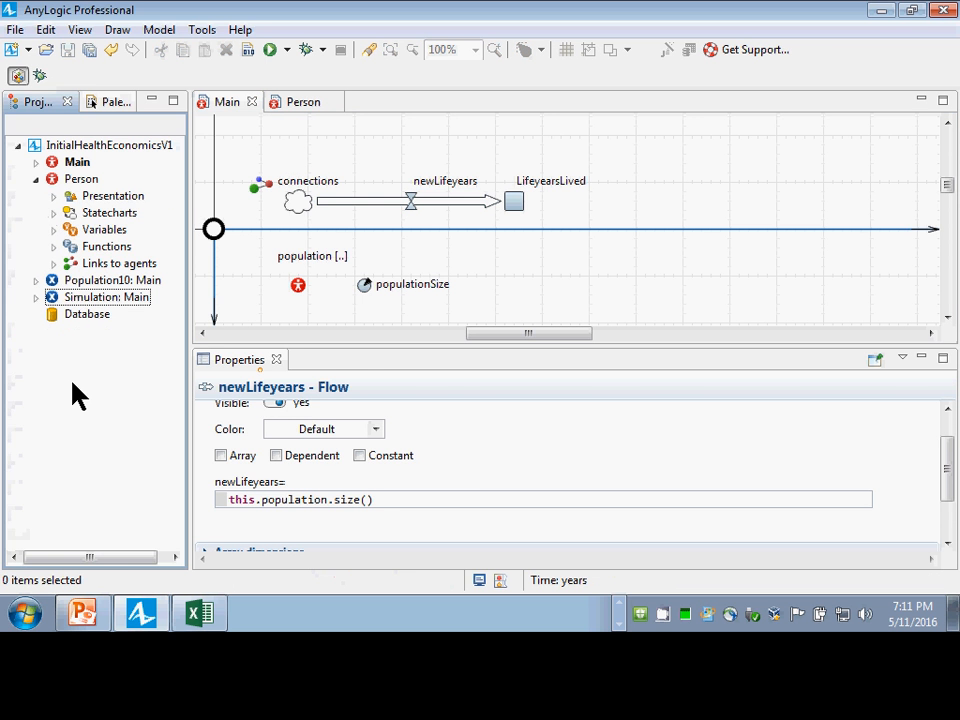
{"action": "right_click", "coordinate": [95, 300]}
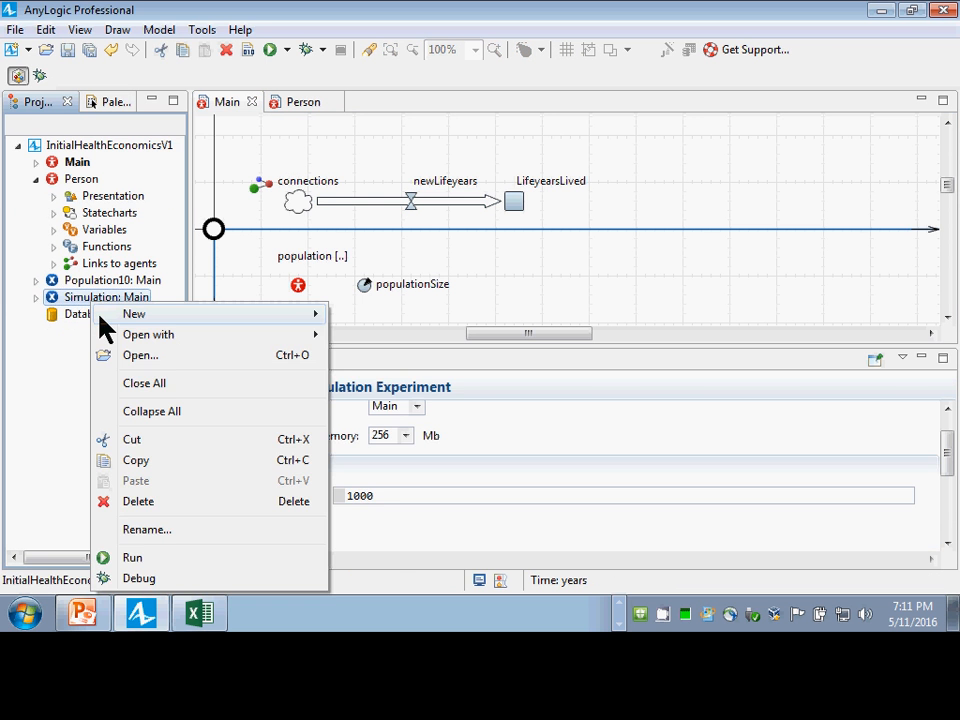
{"action": "left_click", "coordinate": [138, 557]}
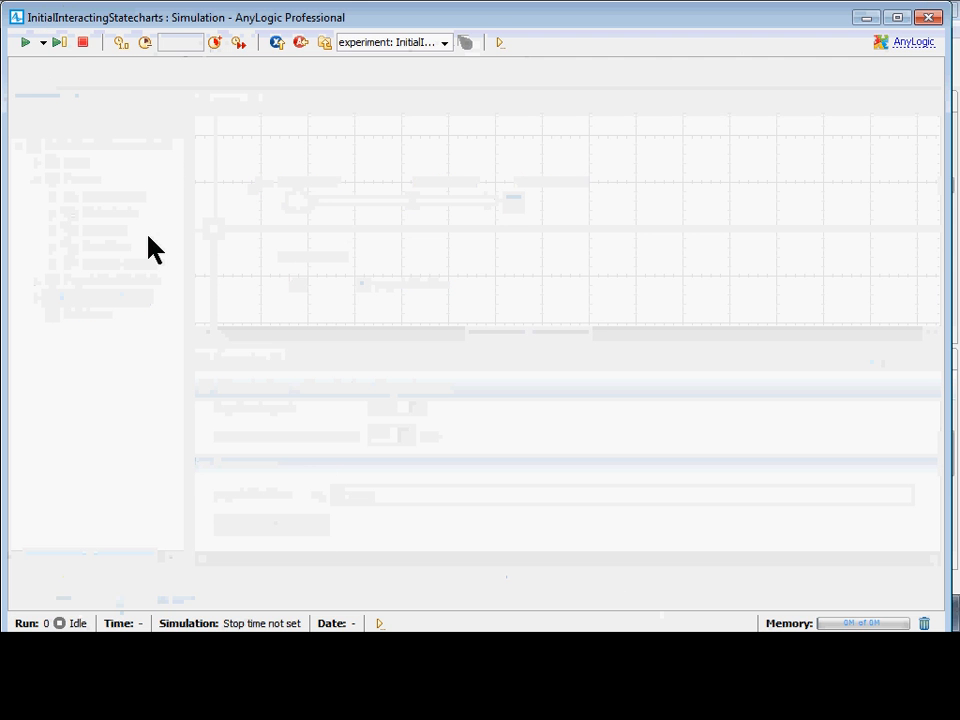
{"action": "left_click", "coordinate": [92, 147]}
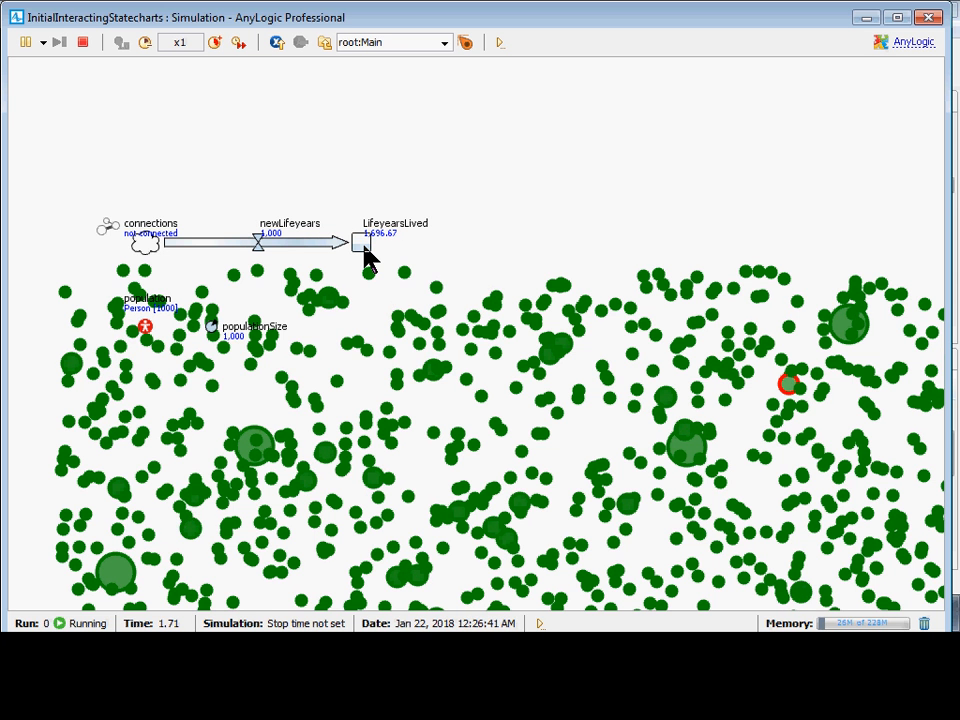
{"action": "left_click", "coordinate": [362, 246]}
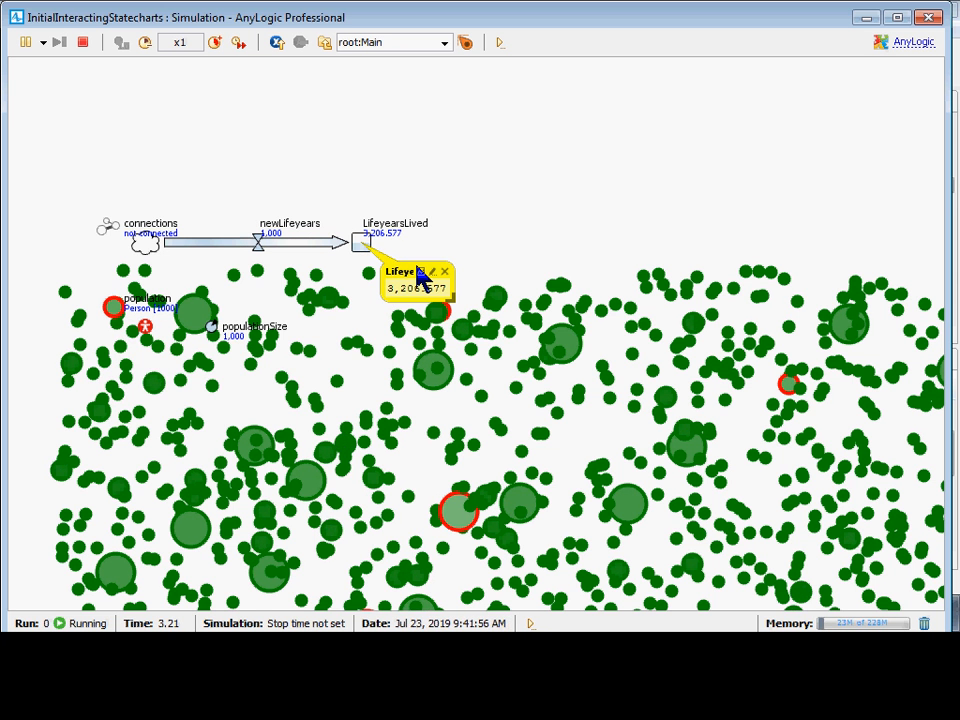
{"action": "left_click", "coordinate": [420, 272]}
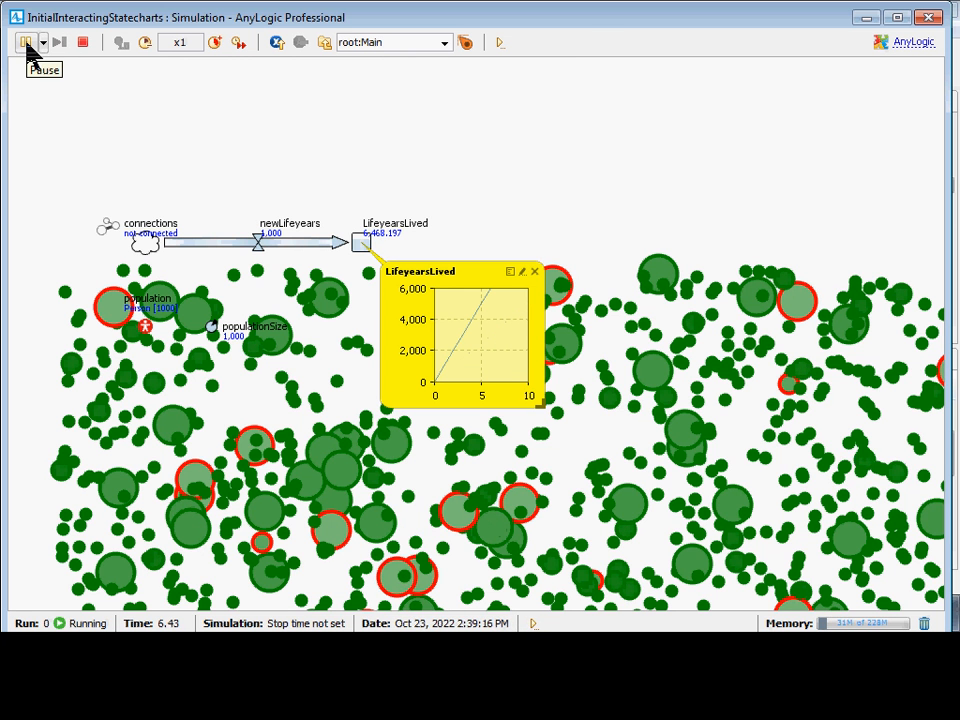
Step: Speed the running simulation up to x10, pause it, and close the simulation window
{"action": "left_click", "coordinate": [216, 43]}
{"action": "left_click", "coordinate": [216, 43]}
{"action": "left_click", "coordinate": [216, 43]}
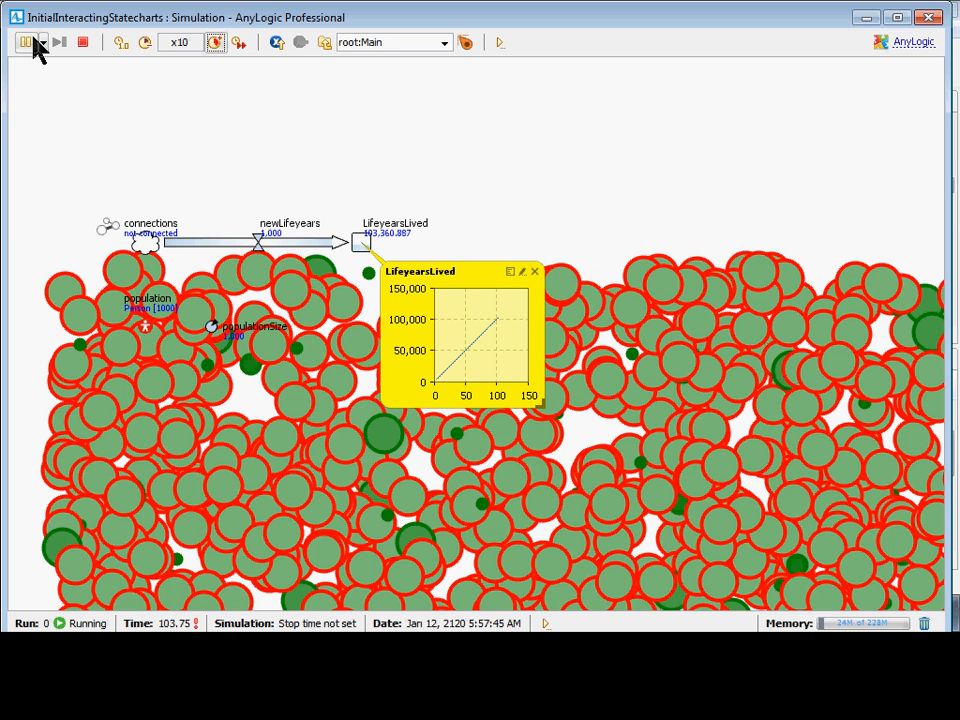
{"action": "left_click", "coordinate": [33, 44]}
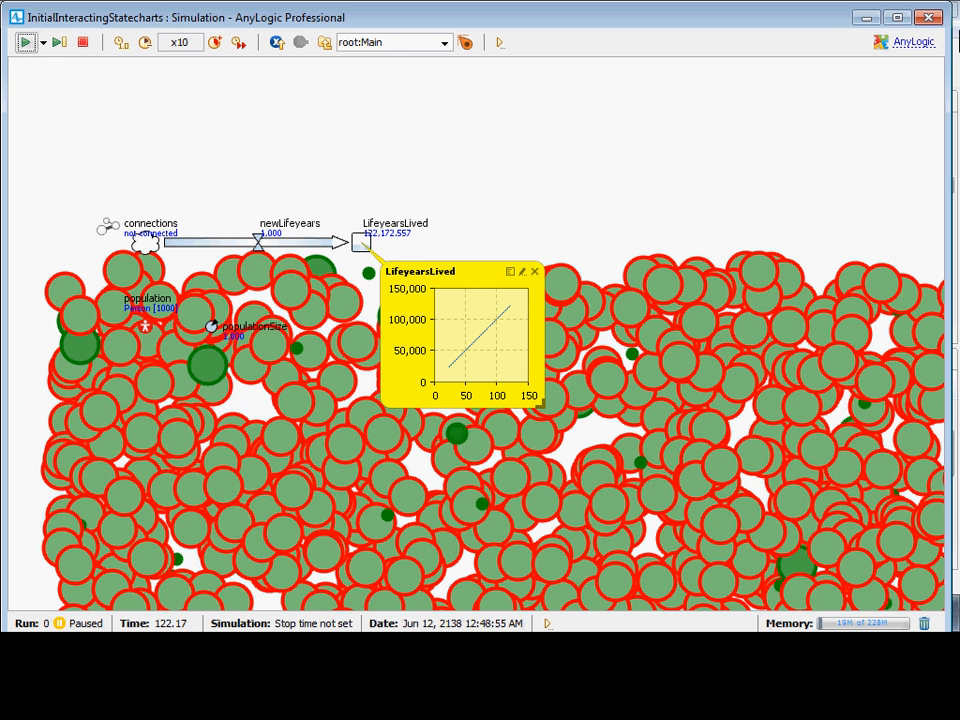
{"action": "left_click", "coordinate": [927, 19]}
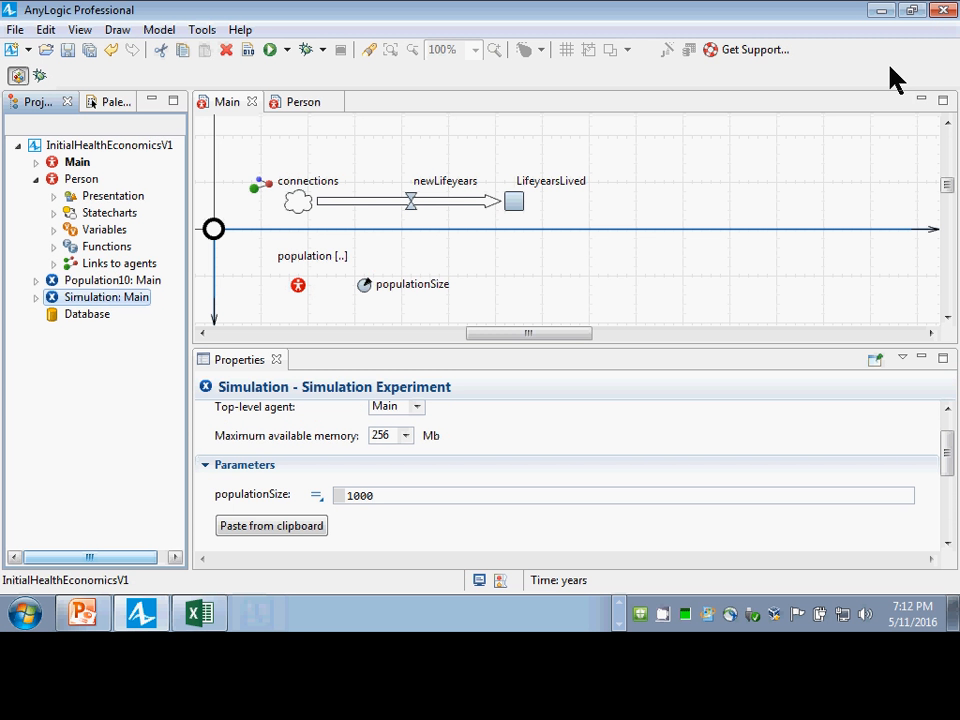
Step: Review the LifeyearsLived stock's settings and the newLifeyears flow's formula in the Main diagram
{"action": "left_click", "coordinate": [518, 207]}
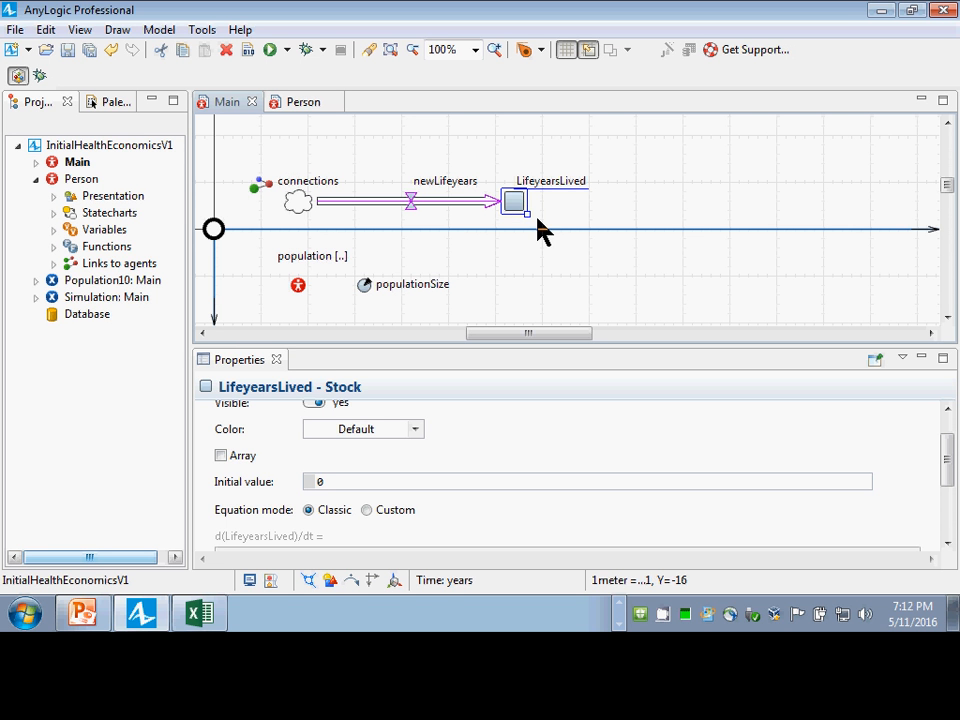
{"action": "left_click", "coordinate": [420, 218]}
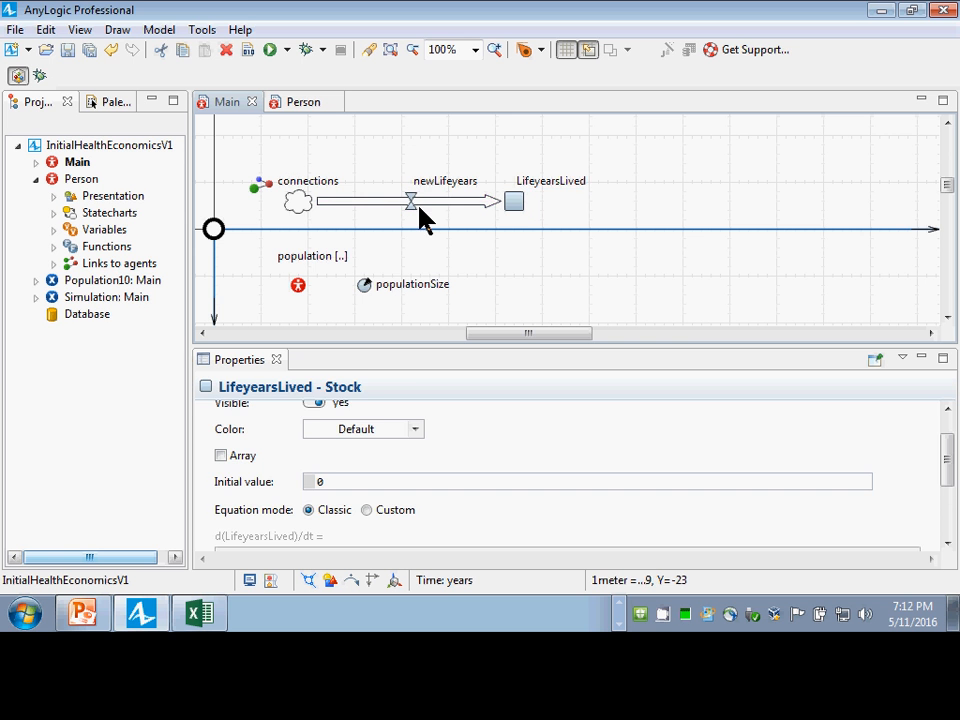
{"action": "left_click", "coordinate": [419, 206]}
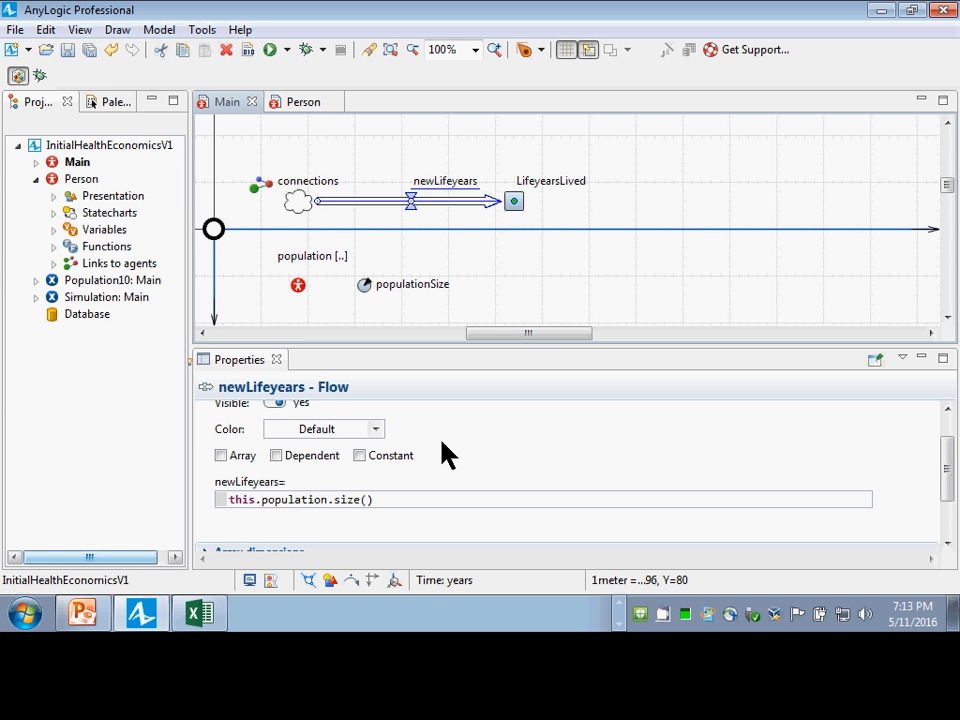
{"action": "left_click", "coordinate": [427, 198]}
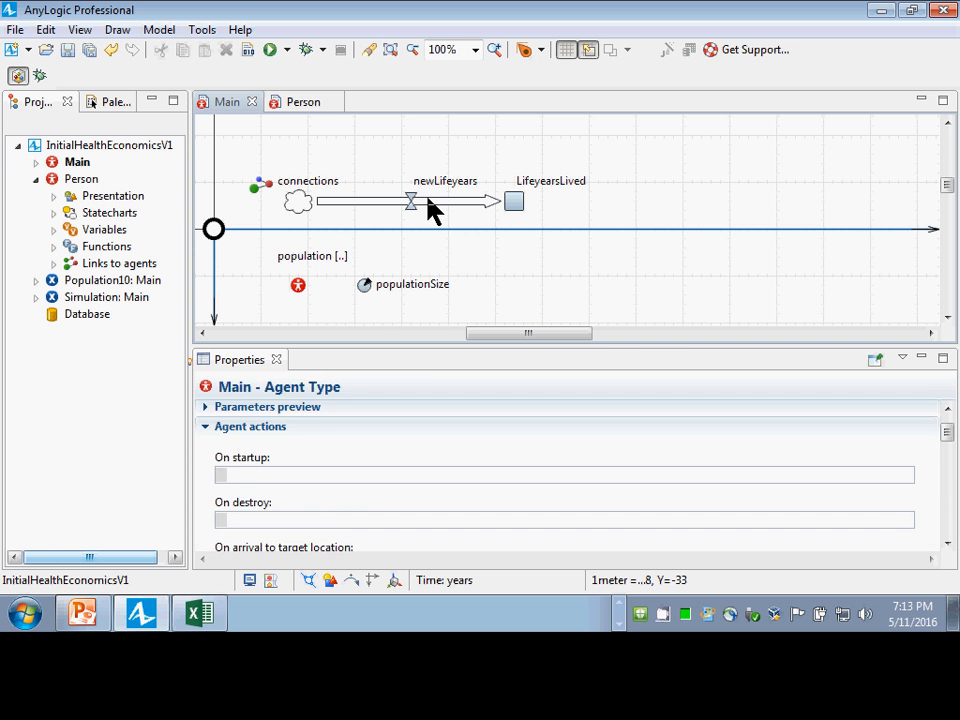
{"action": "left_click", "coordinate": [427, 199]}
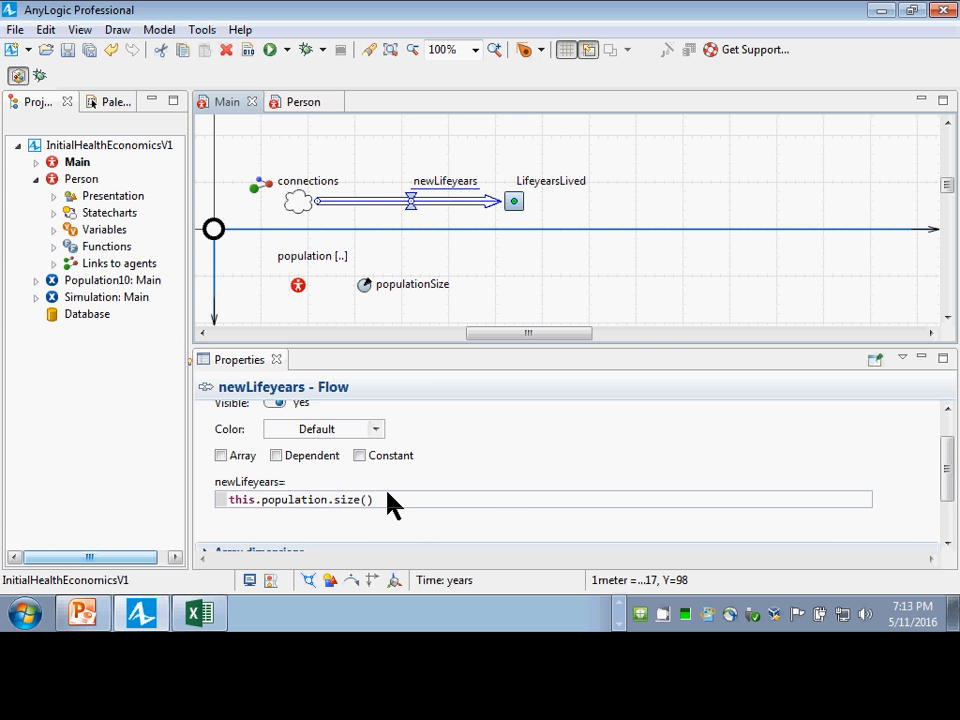
{"action": "left_click_drag", "start_coordinate": [390, 499], "coordinate": [180, 489]}
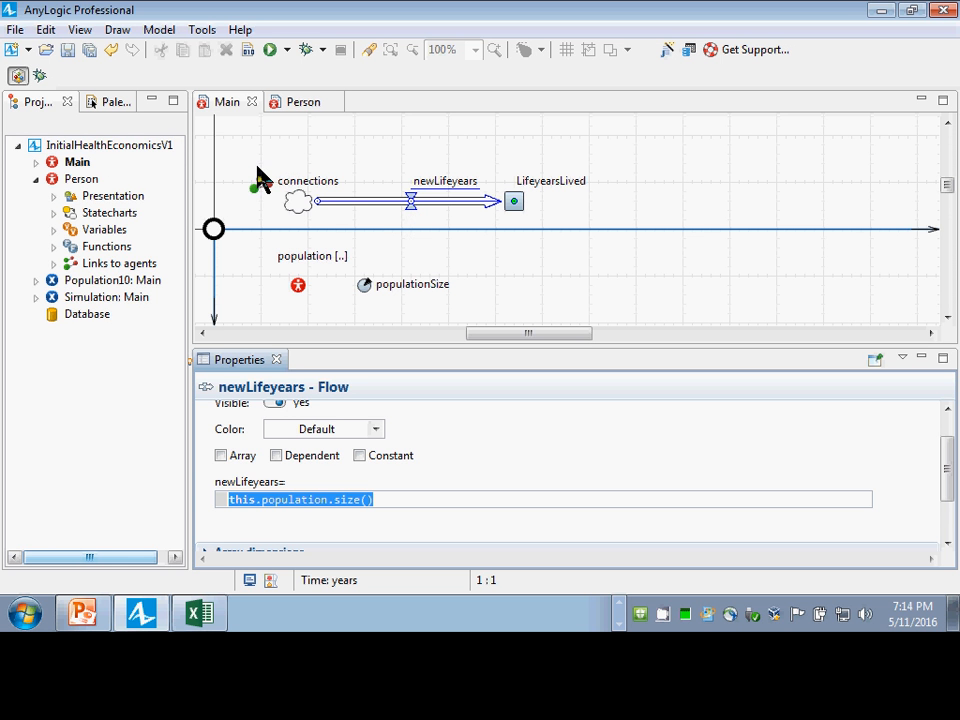
Step: Examine the numerical methods of the InitialHealthEconomicsV1 model, including its equation solvers, tolerances and fixed time step
{"action": "left_click", "coordinate": [129, 145]}
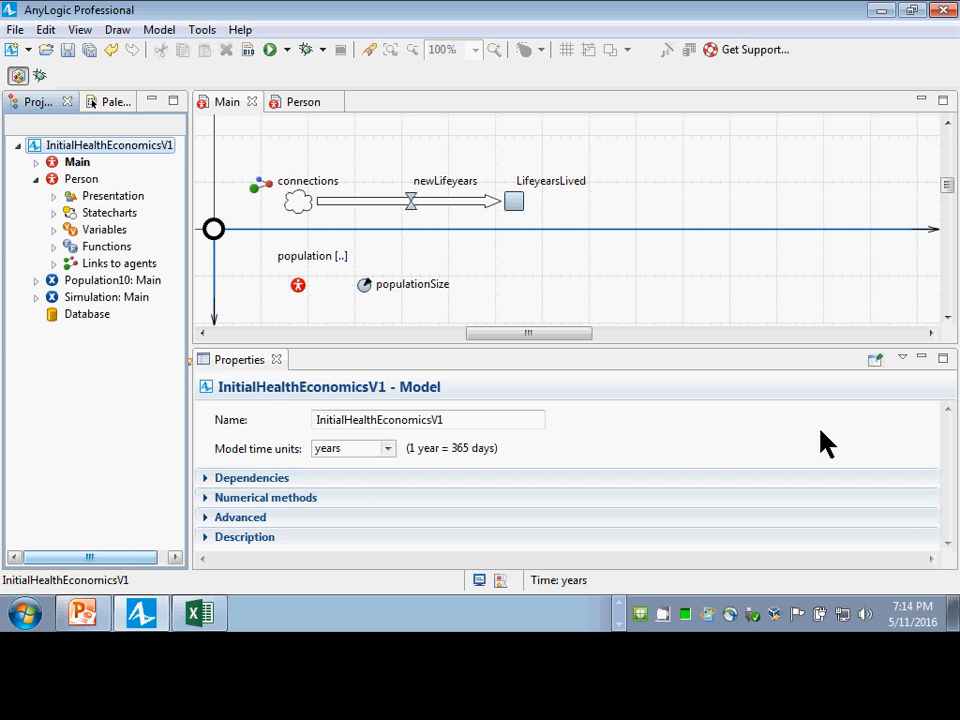
{"action": "left_click", "coordinate": [208, 498]}
{"action": "scroll", "coordinate": [338, 447], "scroll_direction": "down", "scroll_amount": 2}
{"action": "scroll", "coordinate": [392, 467], "scroll_direction": "down", "scroll_amount": 2}
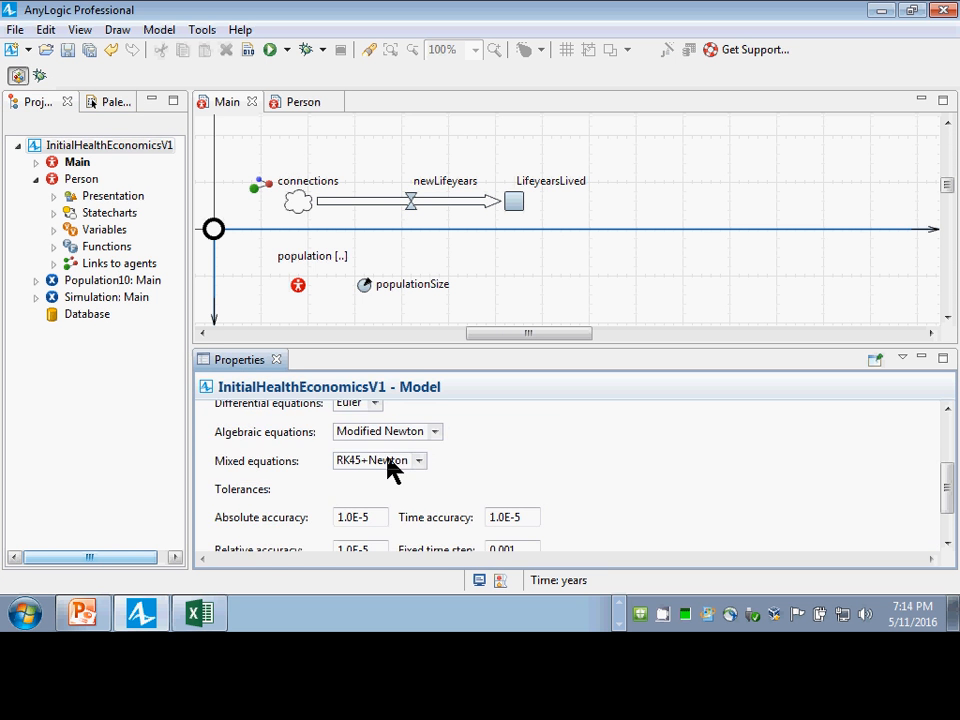
{"action": "scroll", "coordinate": [407, 471], "scroll_direction": "up", "scroll_amount": 1}
{"action": "scroll", "coordinate": [412, 458], "scroll_direction": "down", "scroll_amount": 1}
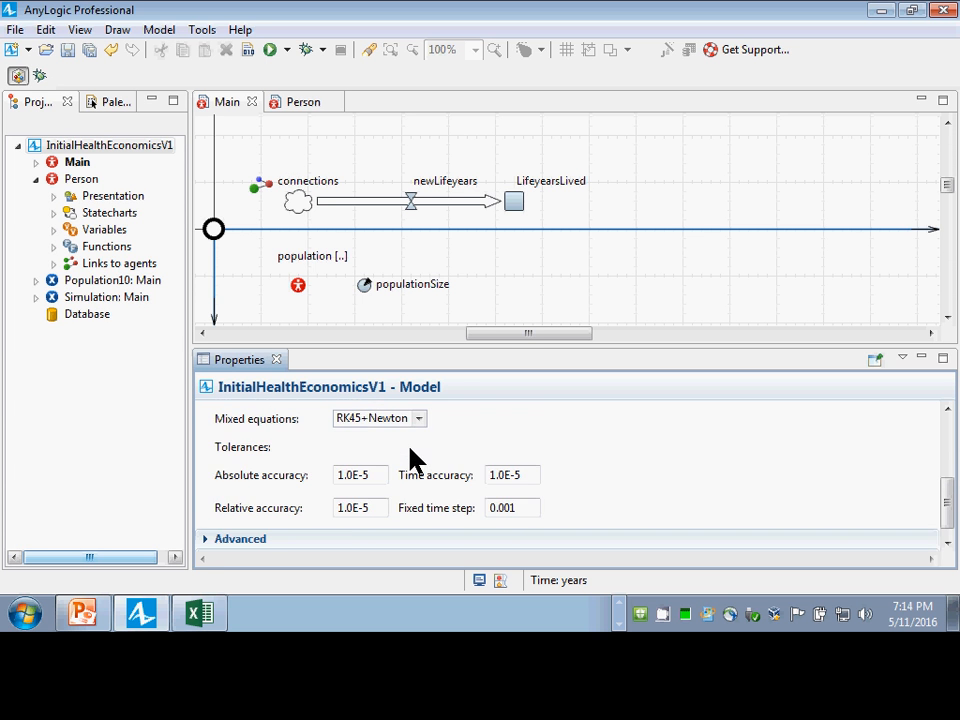
{"action": "scroll", "coordinate": [354, 422], "scroll_direction": "up", "scroll_amount": 1}
{"action": "scroll", "coordinate": [480, 460], "scroll_direction": "down", "scroll_amount": 2}
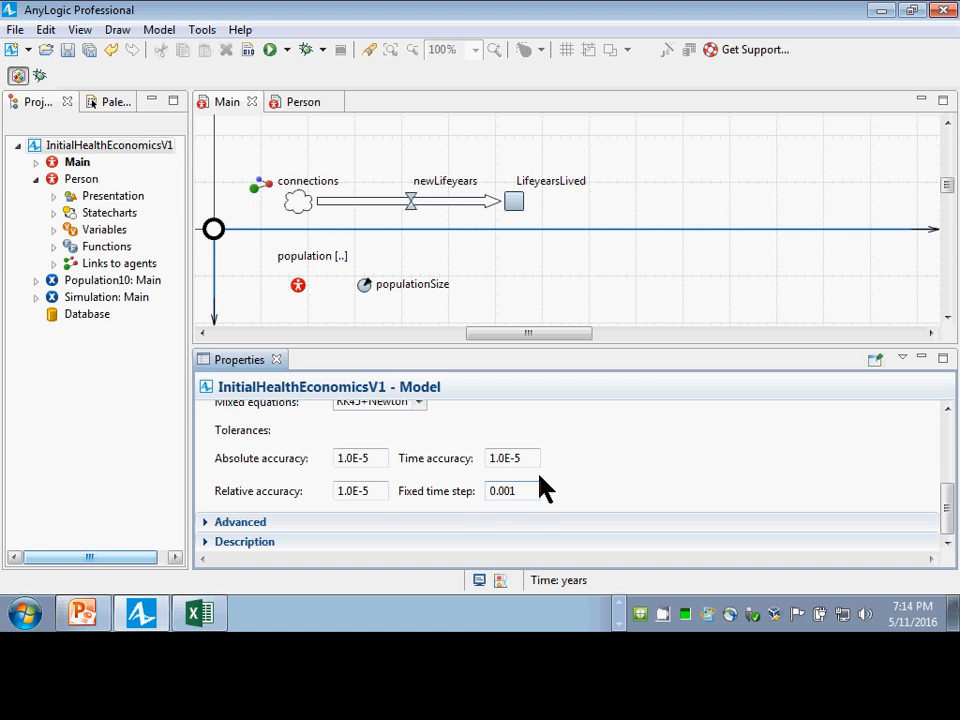
Step: Try editing the model's fixed time step
{"action": "left_click", "coordinate": [520, 491]}
{"action": "key", "text": "BackSpace"}
{"action": "key", "text": "BackSpace"}
{"action": "type", "text": "00"}
{"action": "key", "text": "ctrl+s"}
Step: Compare the newLifeyears flow's formula with the fixed time step in the model's numerical settings
{"action": "left_click", "coordinate": [443, 203]}
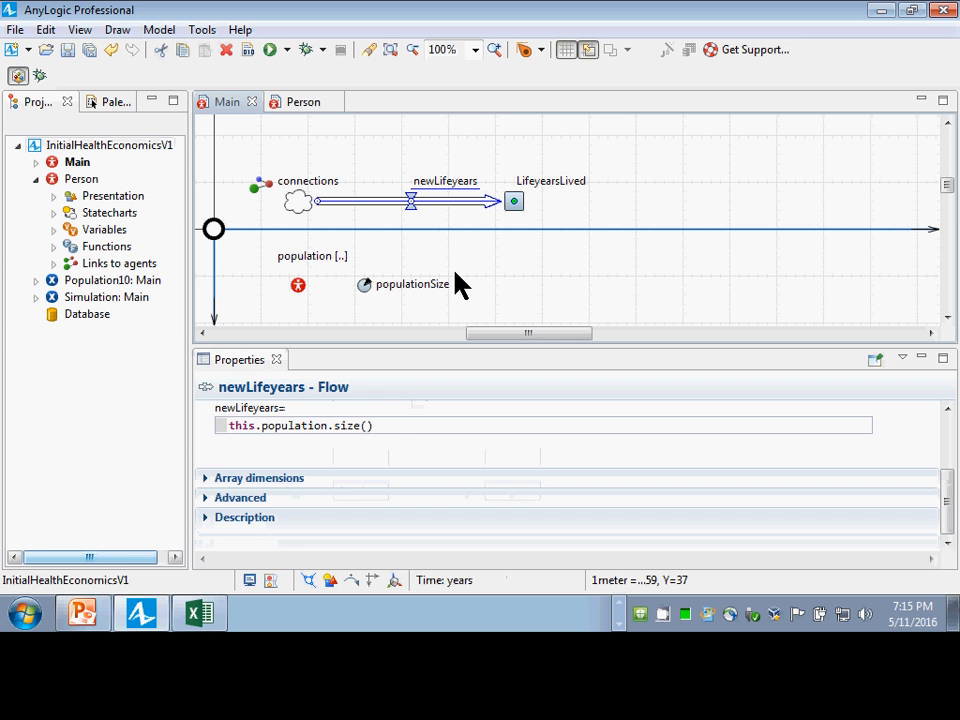
{"action": "left_click", "coordinate": [388, 432]}
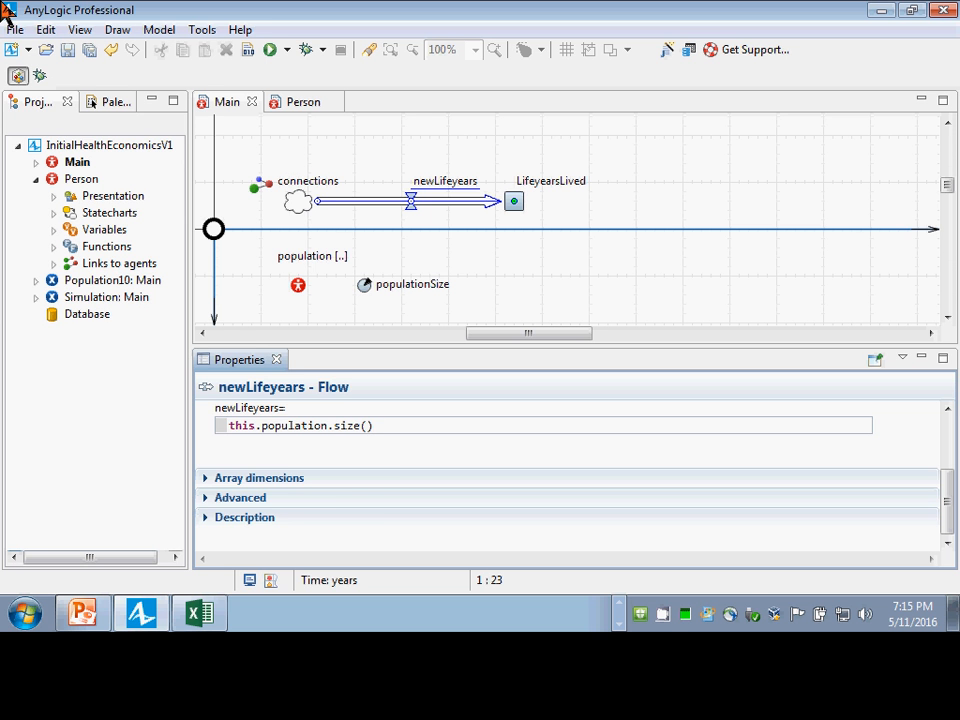
{"action": "left_click", "coordinate": [120, 147]}
{"action": "scroll", "coordinate": [640, 520], "scroll_direction": "down", "scroll_amount": 3}
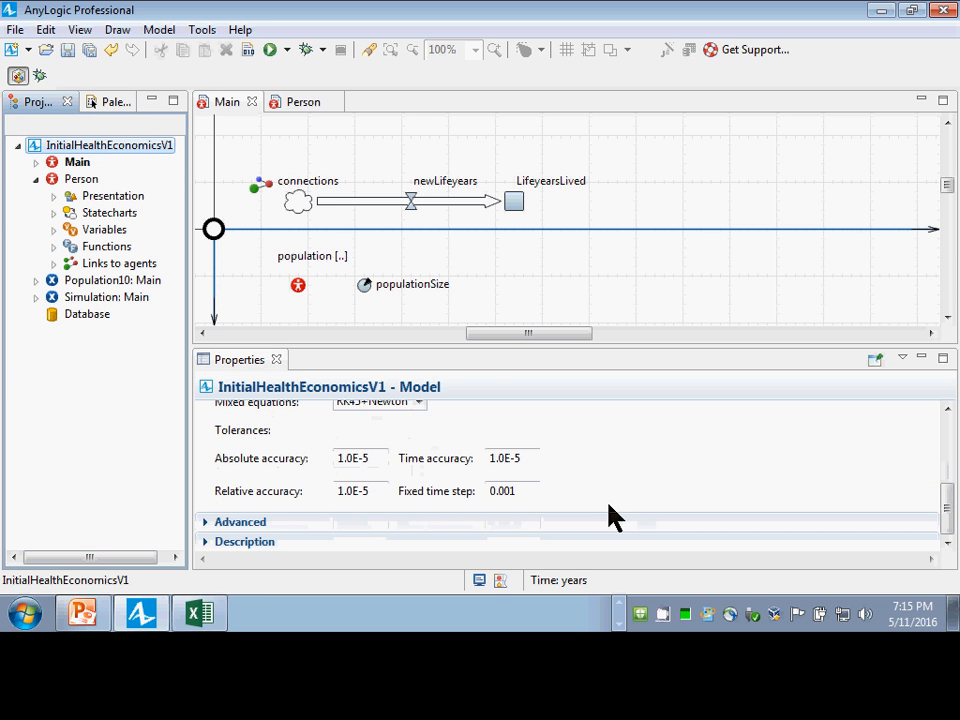
{"action": "left_click_drag", "start_coordinate": [525, 497], "coordinate": [460, 498]}
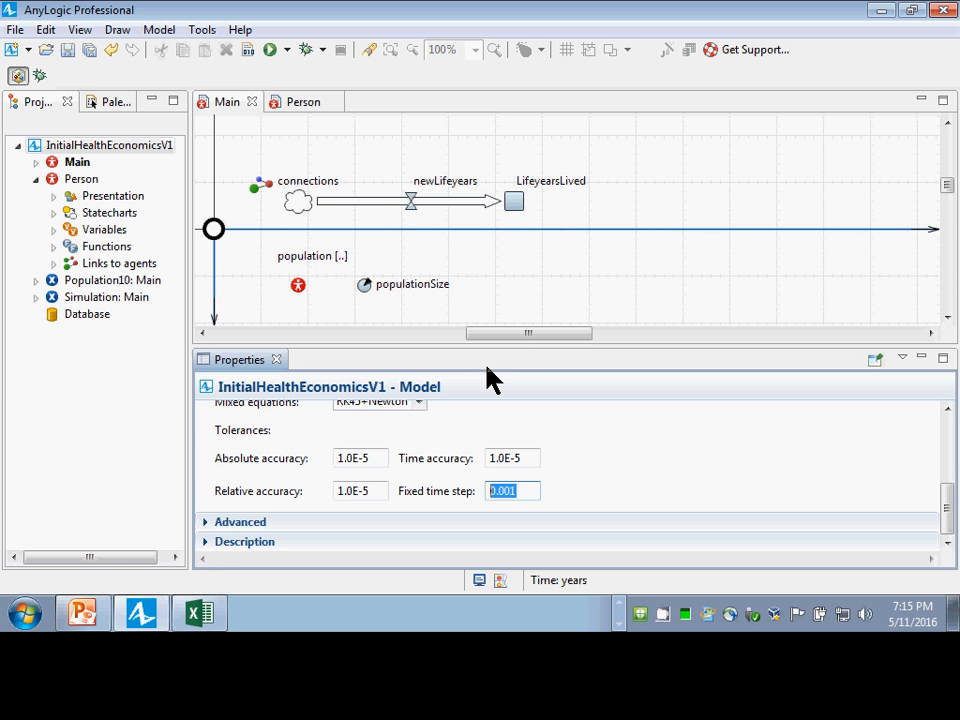
{"action": "left_click", "coordinate": [411, 209]}
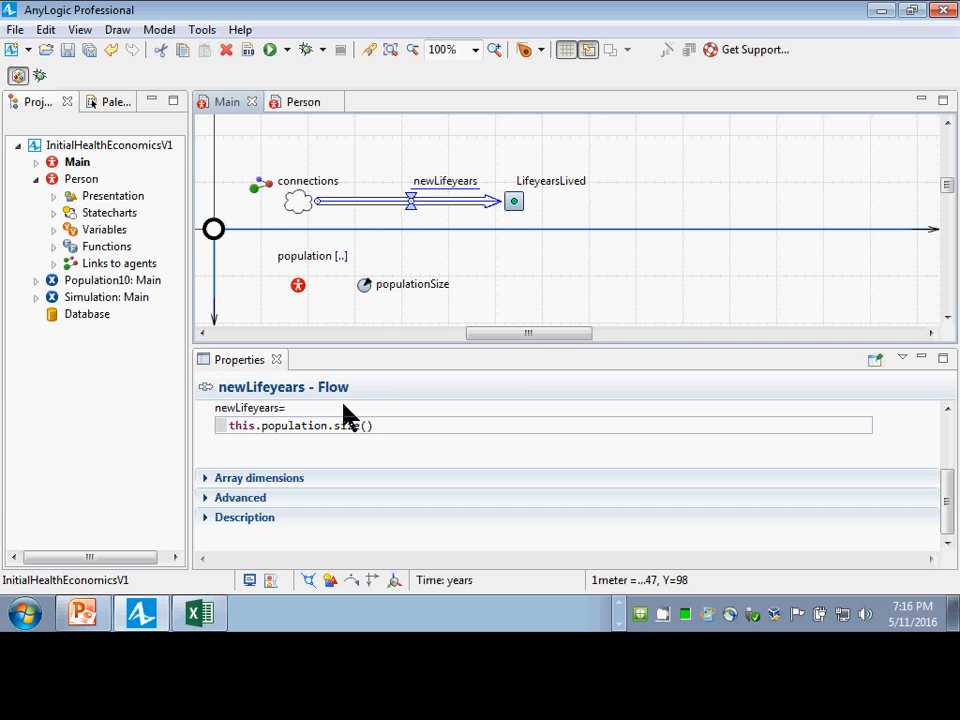
{"action": "left_click_drag", "start_coordinate": [369, 429], "coordinate": [118, 461]}
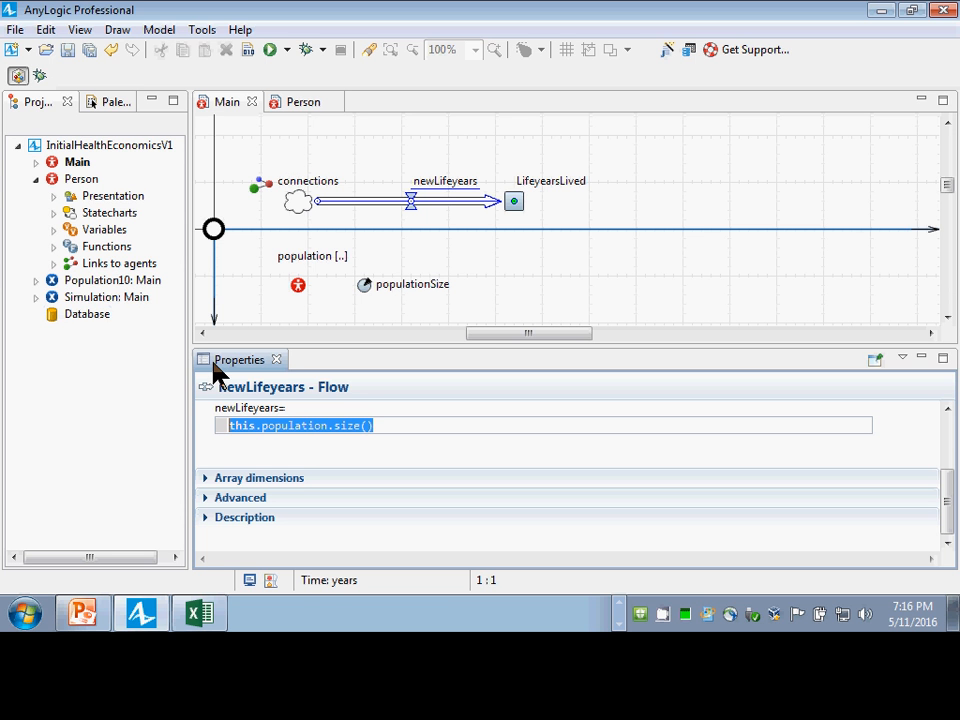
Step: Add a new stock above LifeyearsLived in the Main diagram, keeping the default name stock
{"action": "left_click", "coordinate": [101, 97]}
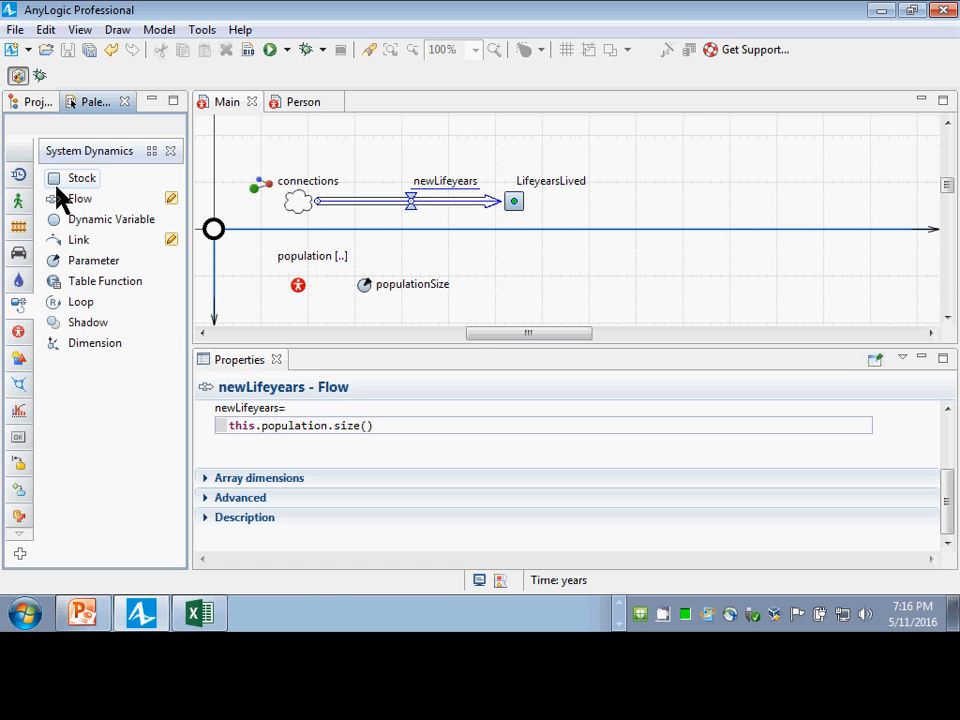
{"action": "left_click_drag", "start_coordinate": [57, 182], "coordinate": [520, 137]}
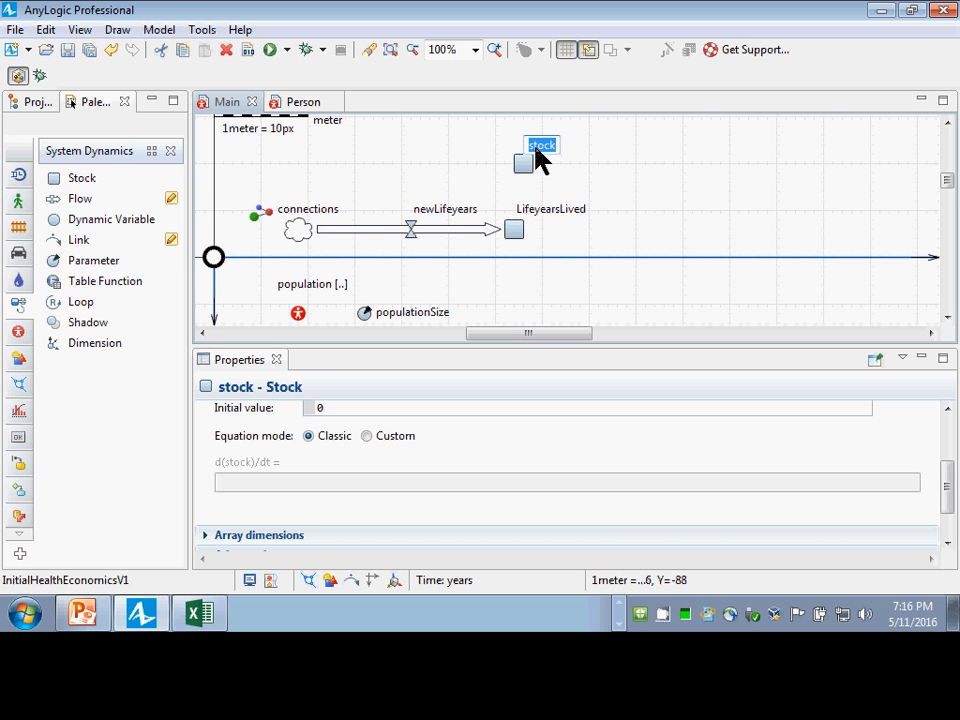
{"action": "key", "text": "Return"}
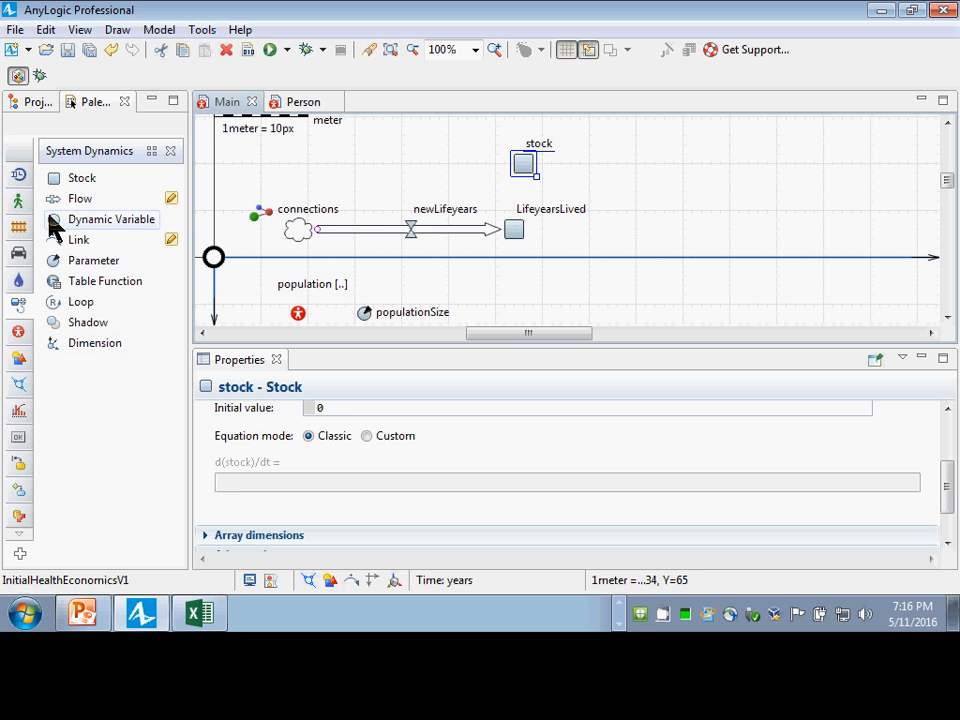
{"action": "left_click_drag", "start_coordinate": [60, 200], "coordinate": [318, 165]}
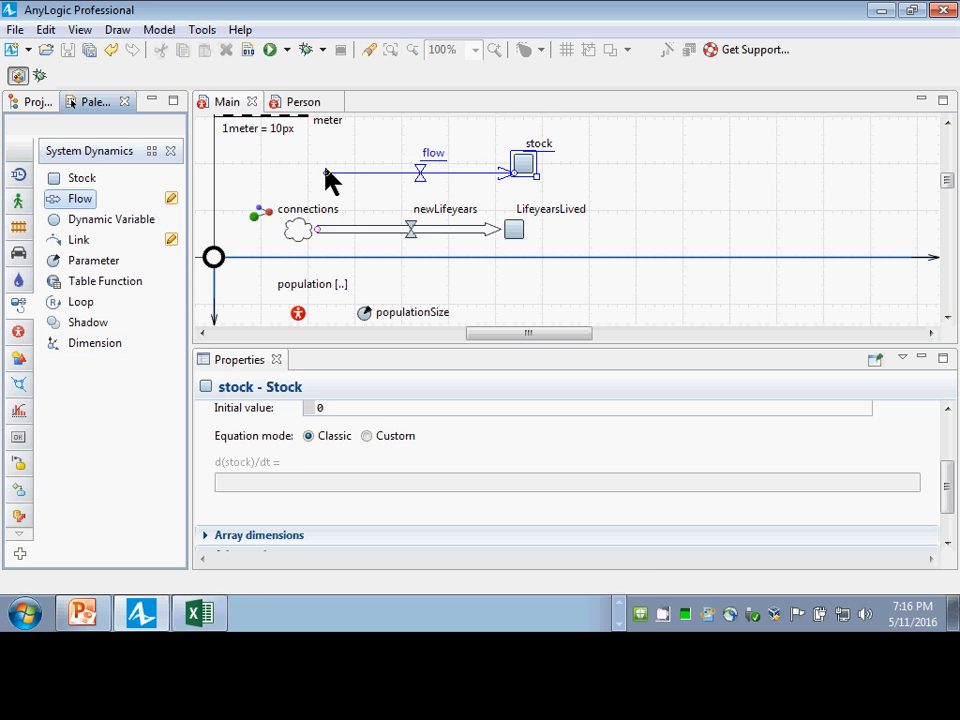
{"action": "double_click", "coordinate": [328, 178]}
{"action": "key", "text": "Delete"}
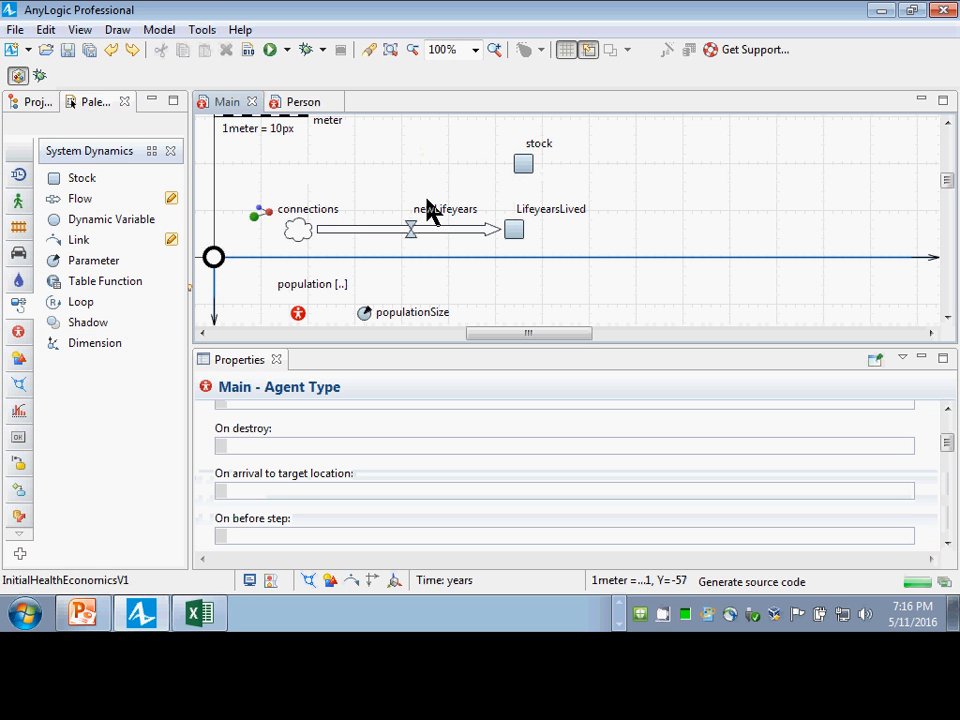
Step: Add a flow from a cloud into the new stock in Main, set its rate to 1 and save the model
{"action": "left_click_drag", "start_coordinate": [60, 198], "coordinate": [336, 178]}
{"action": "double_click", "coordinate": [336, 178]}
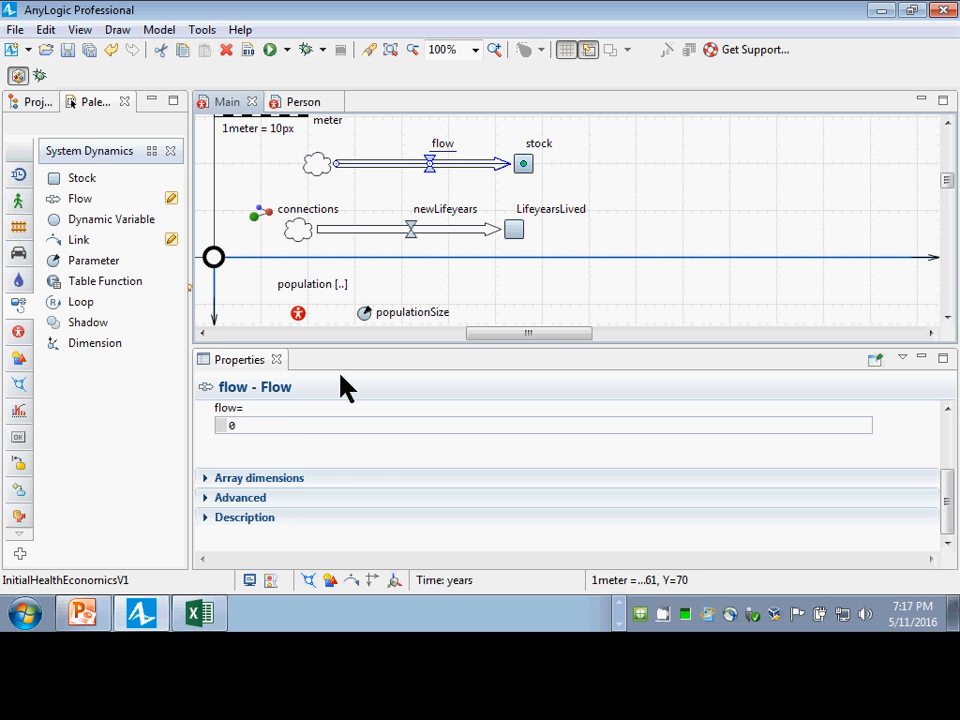
{"action": "scroll", "coordinate": [317, 424], "scroll_direction": "up", "scroll_amount": 3}
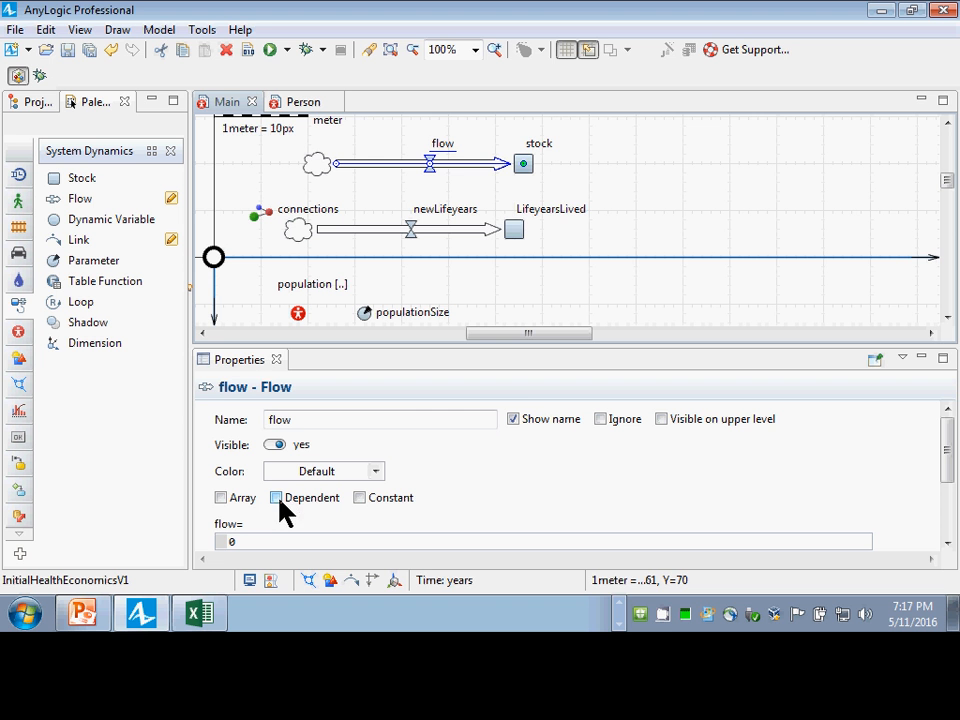
{"action": "left_click", "coordinate": [264, 540]}
{"action": "key", "text": "BackSpace"}
{"action": "type", "text": "1"}
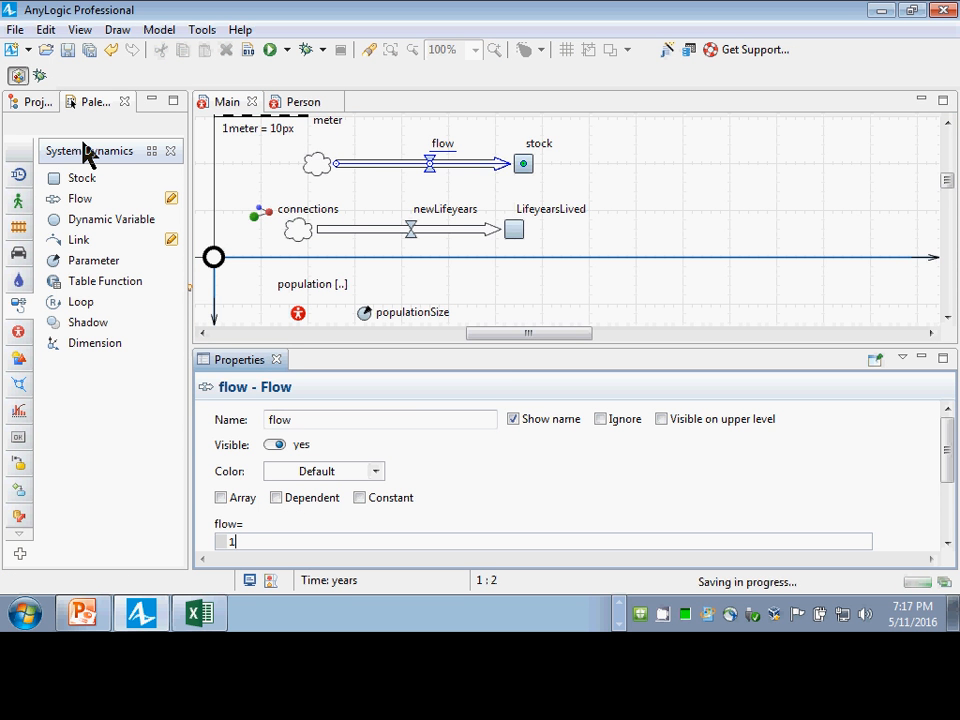
Step: Create a new Simulation experiment named SingleYear in InitialHealthEconomicsV1, with Main as top-level agent
{"action": "left_click", "coordinate": [31, 103]}
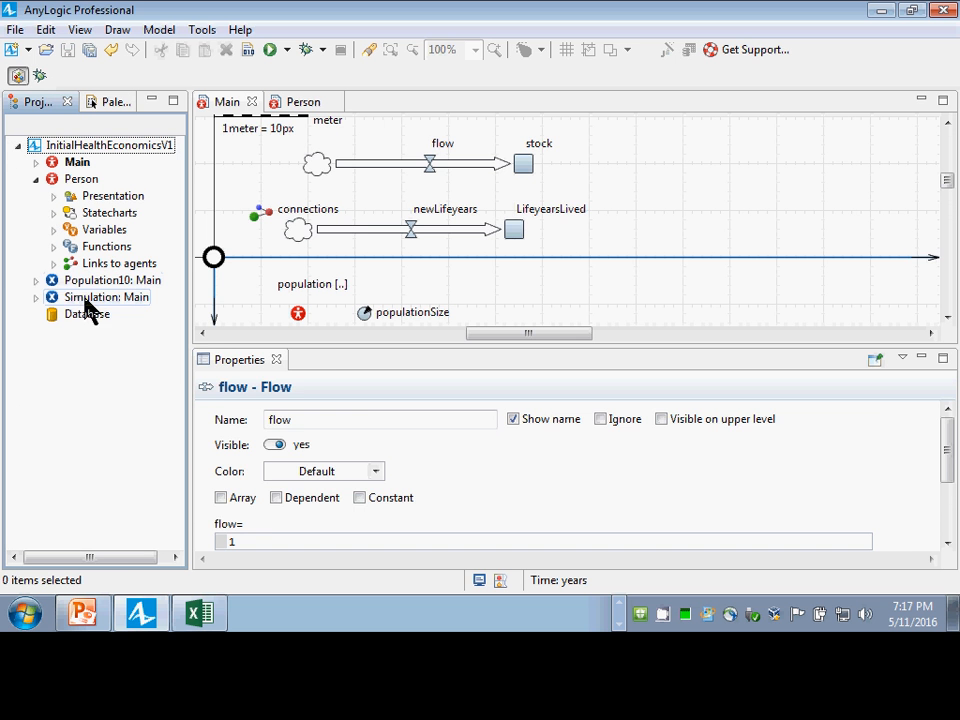
{"action": "left_click", "coordinate": [100, 297]}
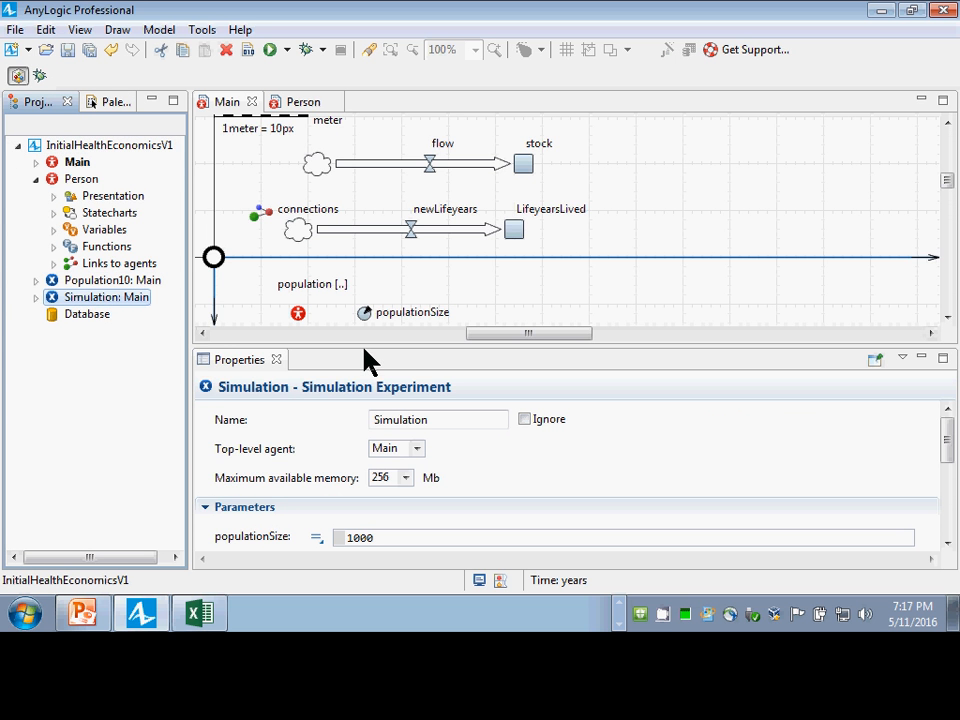
{"action": "left_click_drag", "start_coordinate": [362, 343], "coordinate": [391, 153]}
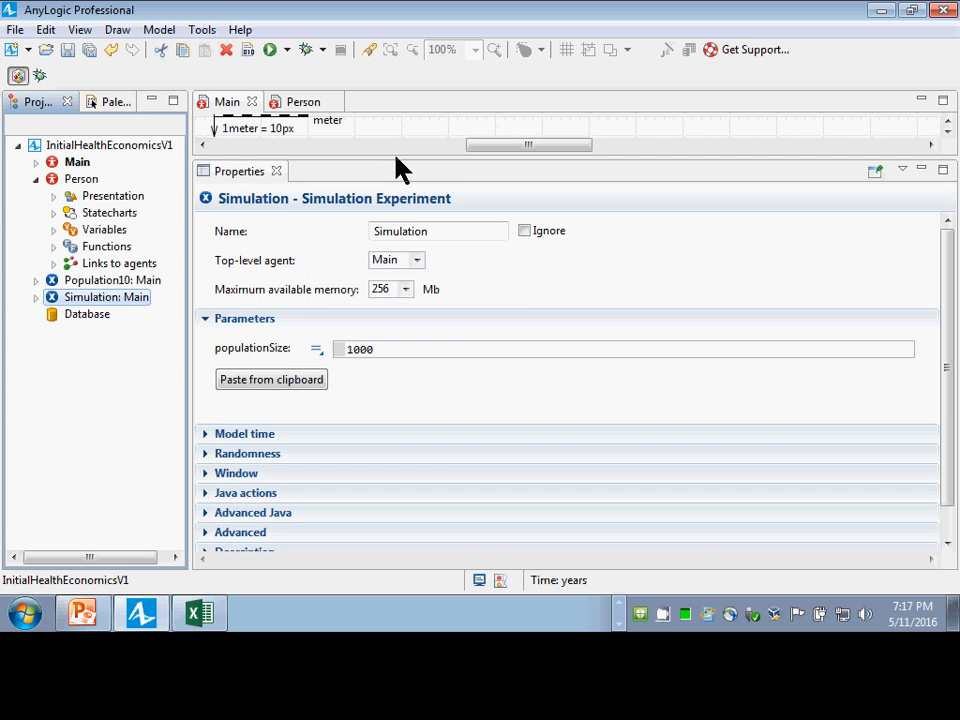
{"action": "right_click", "coordinate": [113, 145]}
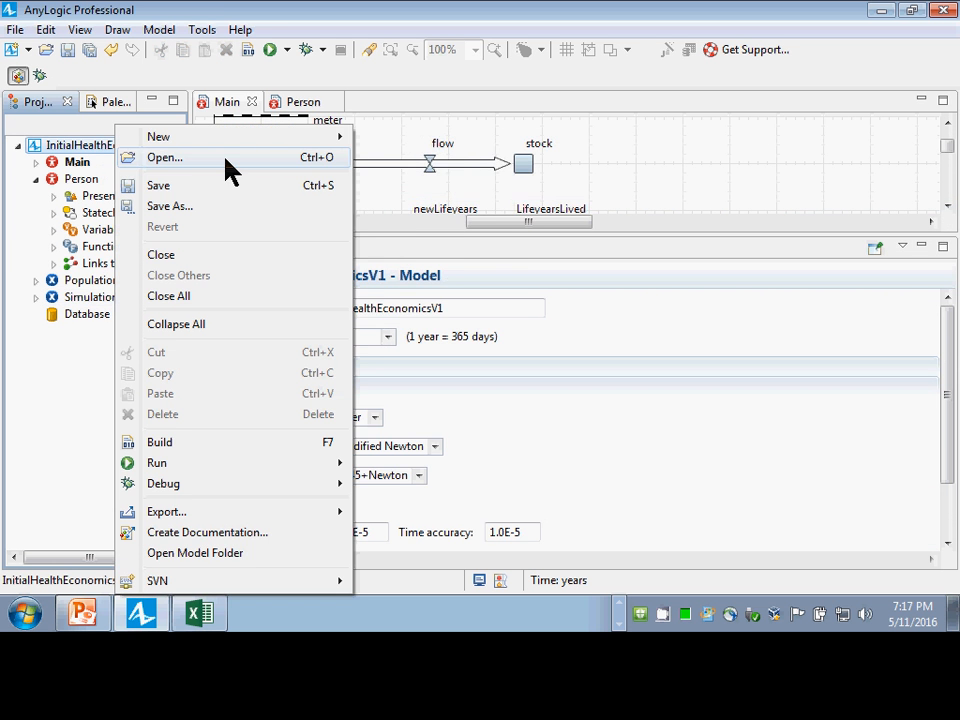
{"action": "mouse_move", "coordinate": [300, 136]}
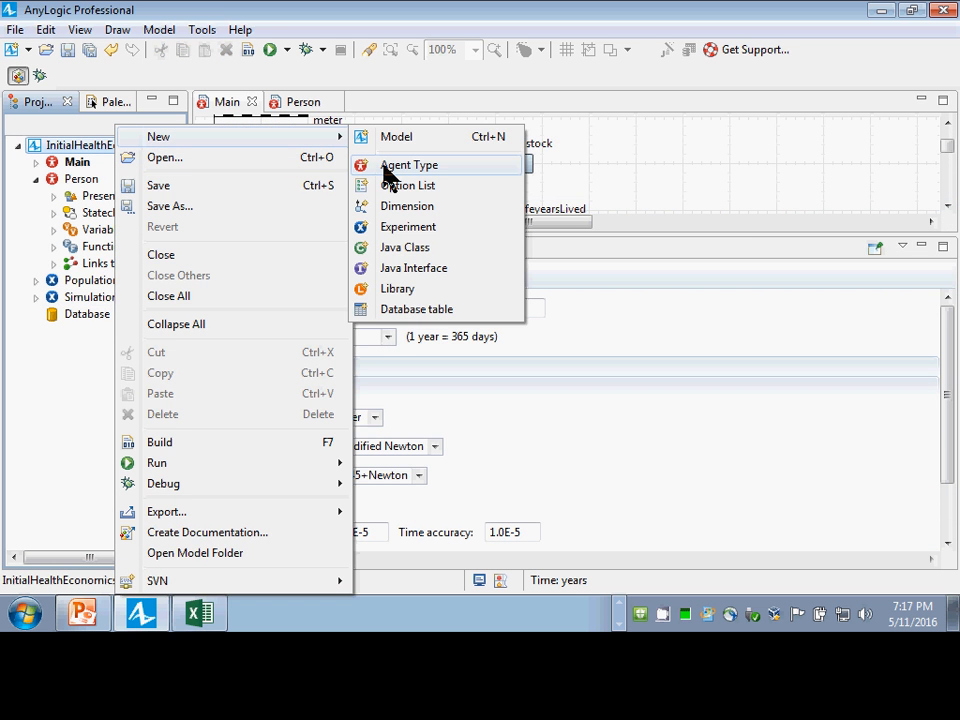
{"action": "left_click", "coordinate": [378, 230]}
{"action": "type", "text": "S"}
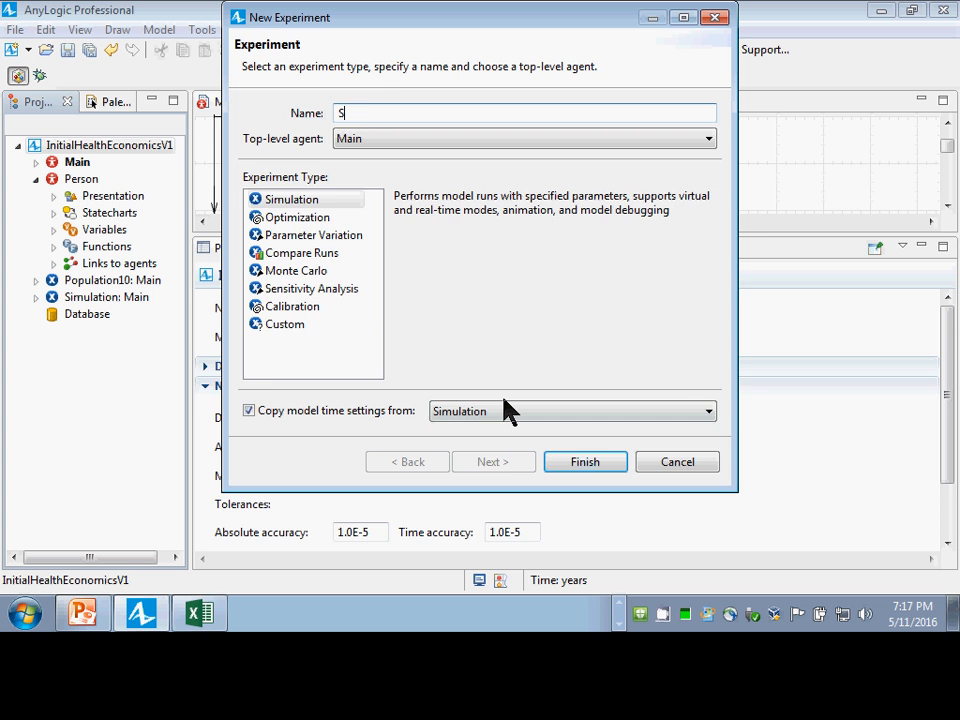
{"action": "type", "text": "ingleYear"}
{"action": "key", "text": "Return"}
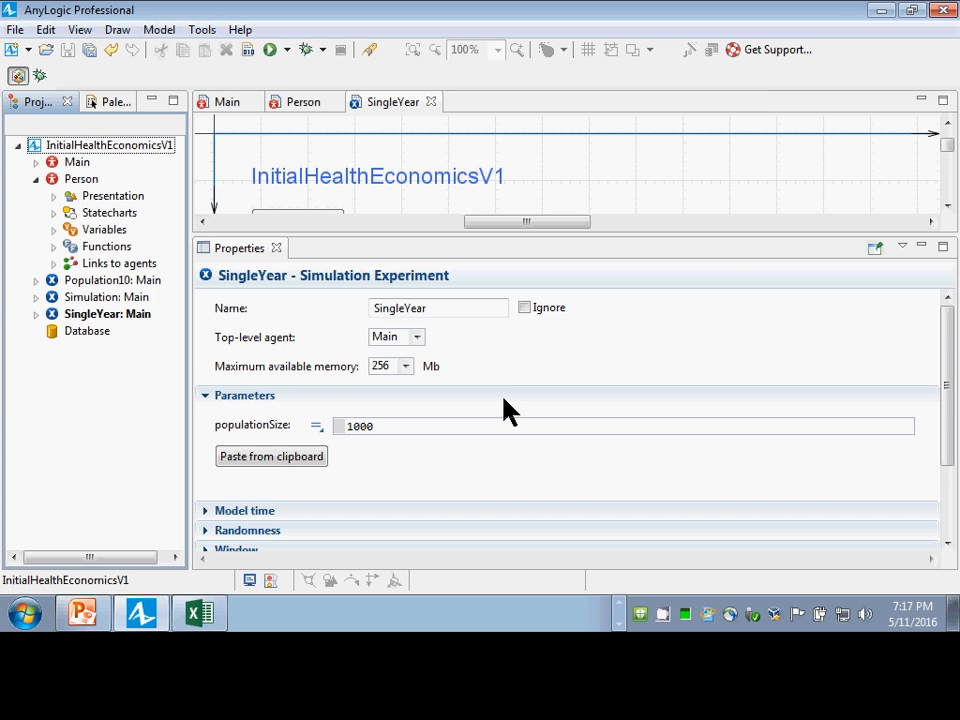
Step: Make the SingleYear experiment stop at a specified time, with stop time 1, and save the model
{"action": "scroll", "coordinate": [360, 420], "scroll_direction": "down", "scroll_amount": 3}
{"action": "left_click", "coordinate": [205, 399]}
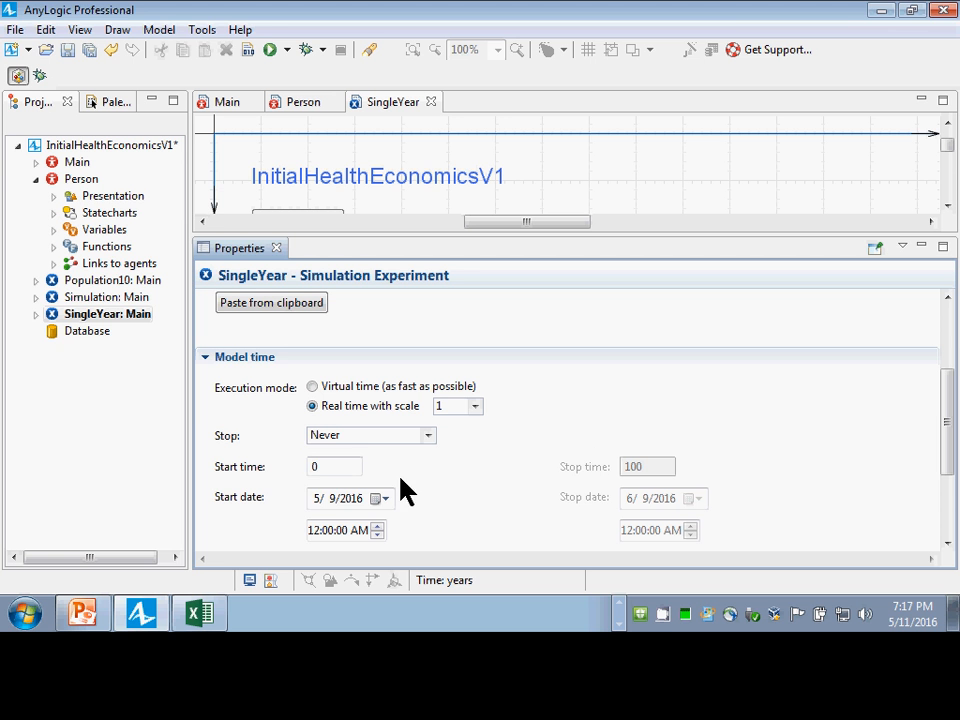
{"action": "left_click", "coordinate": [356, 437]}
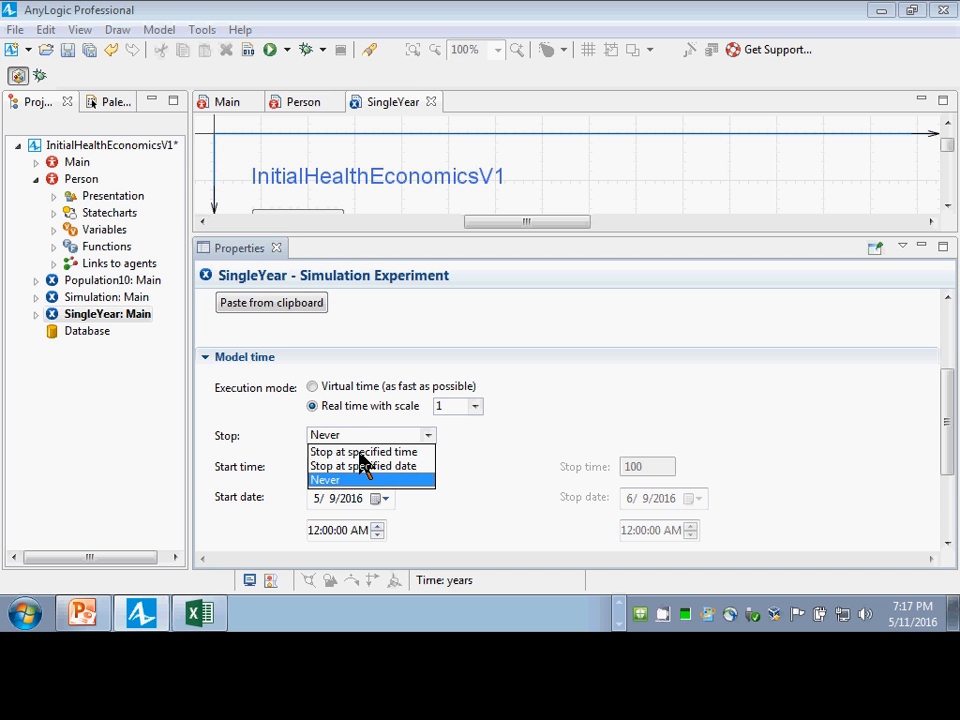
{"action": "left_click", "coordinate": [360, 453]}
{"action": "double_click", "coordinate": [655, 472]}
{"action": "type", "text": "1"}
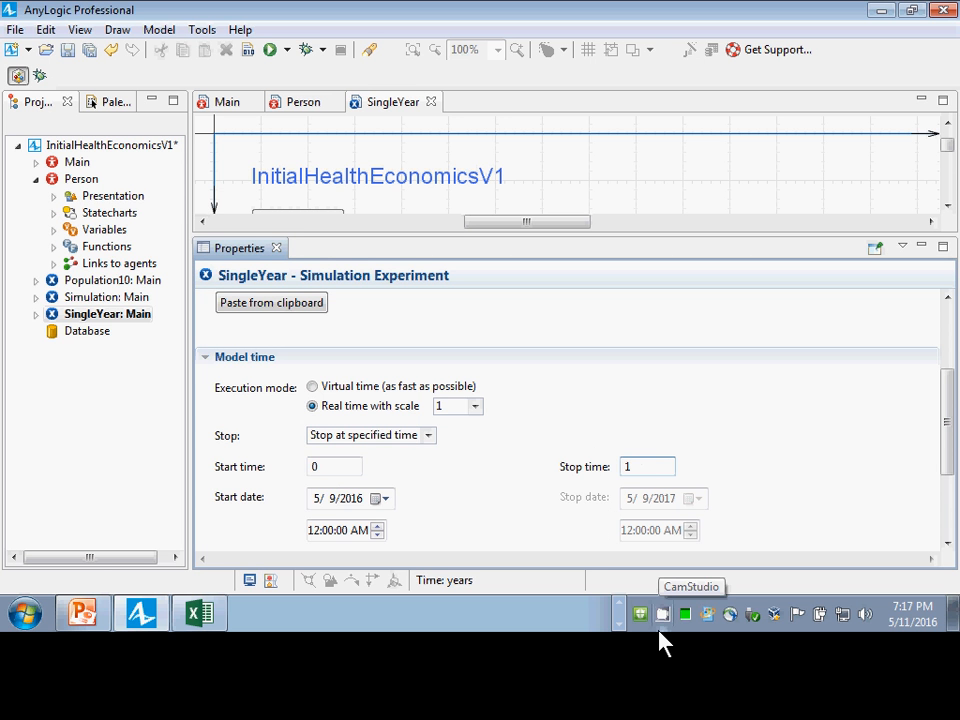
{"action": "key", "text": "Return"}
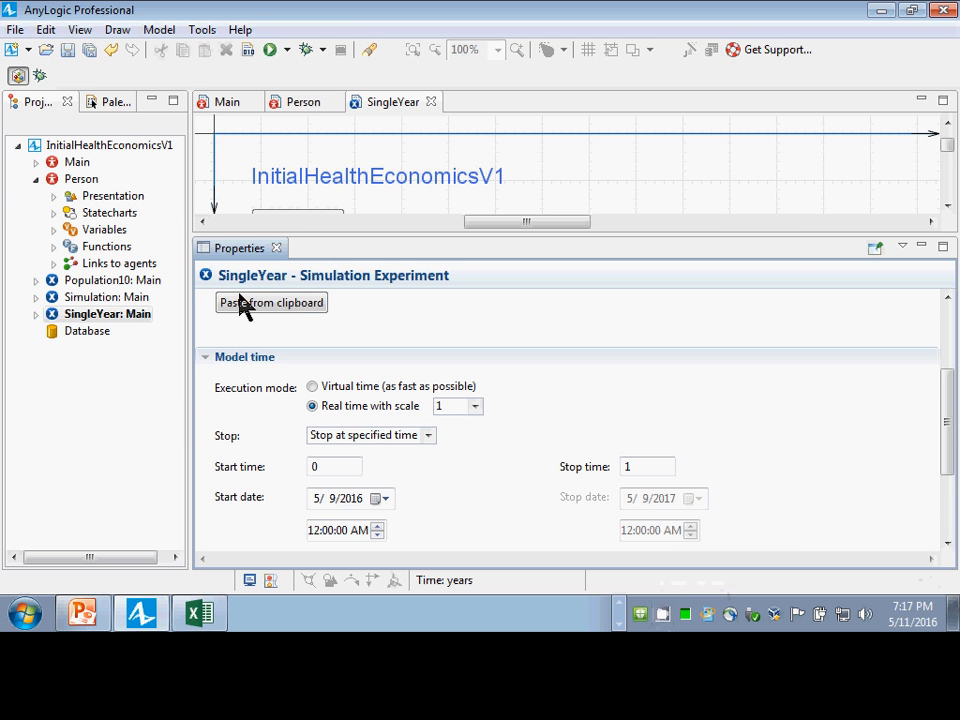
Step: Run the SingleYear experiment in virtual time and inspect the stock's value as a plot over time
{"action": "right_click", "coordinate": [110, 316]}
{"action": "left_click", "coordinate": [156, 280]}
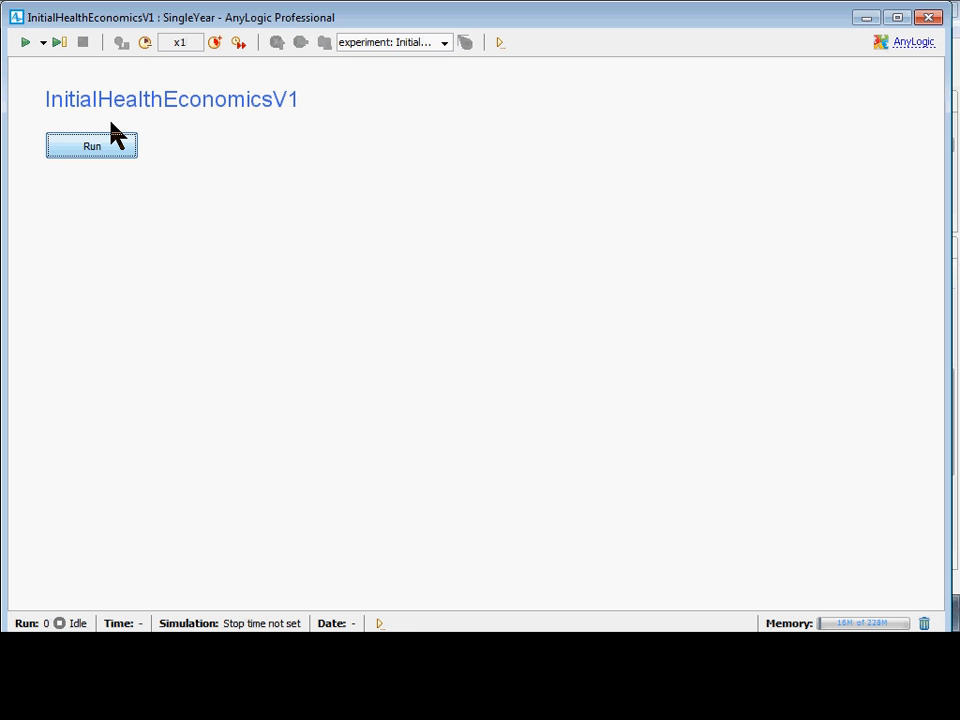
{"action": "left_click", "coordinate": [119, 150]}
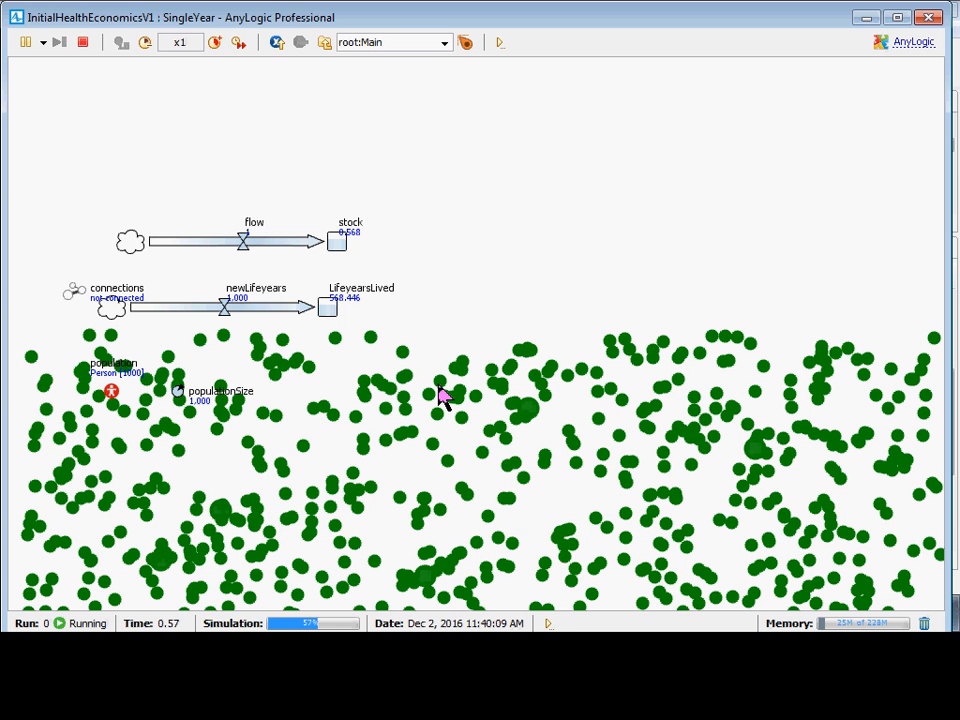
{"action": "left_click", "coordinate": [239, 43]}
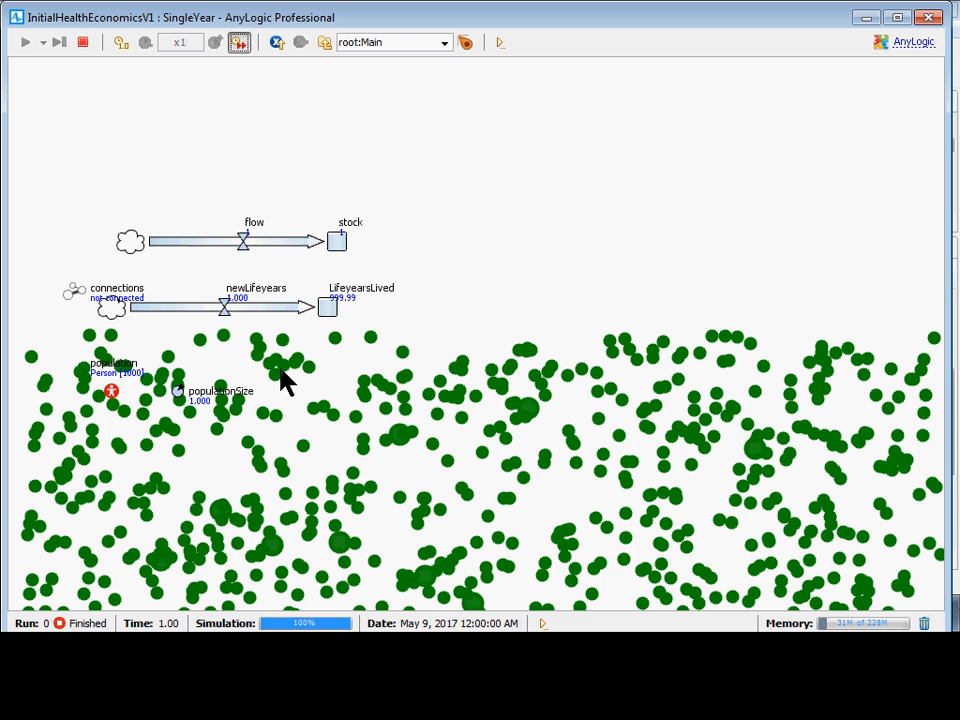
{"action": "left_click", "coordinate": [336, 244]}
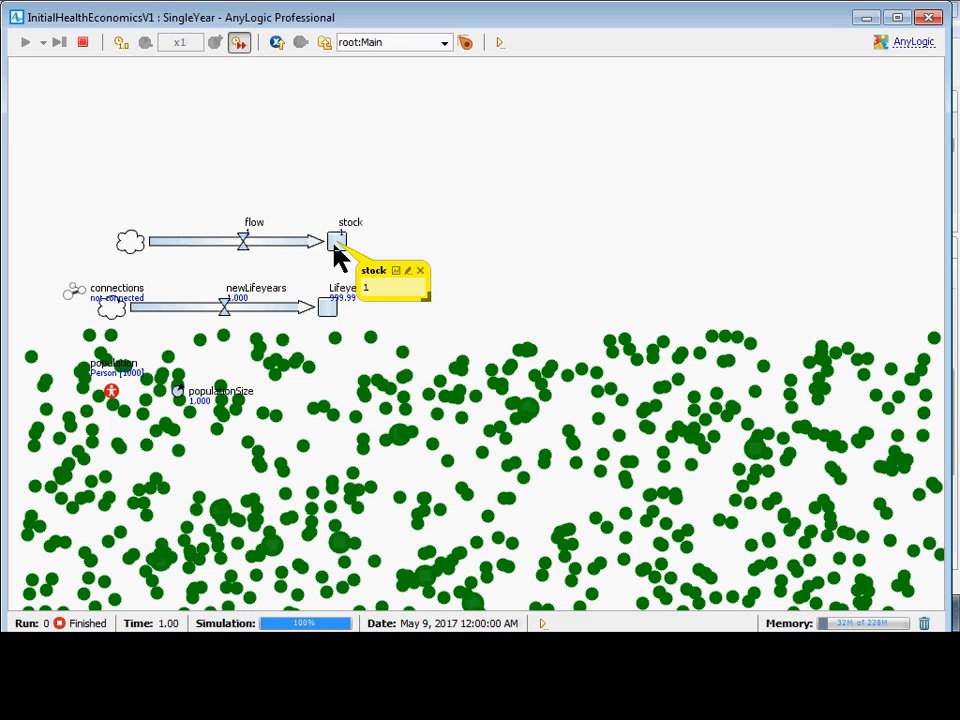
{"action": "left_click", "coordinate": [396, 270]}
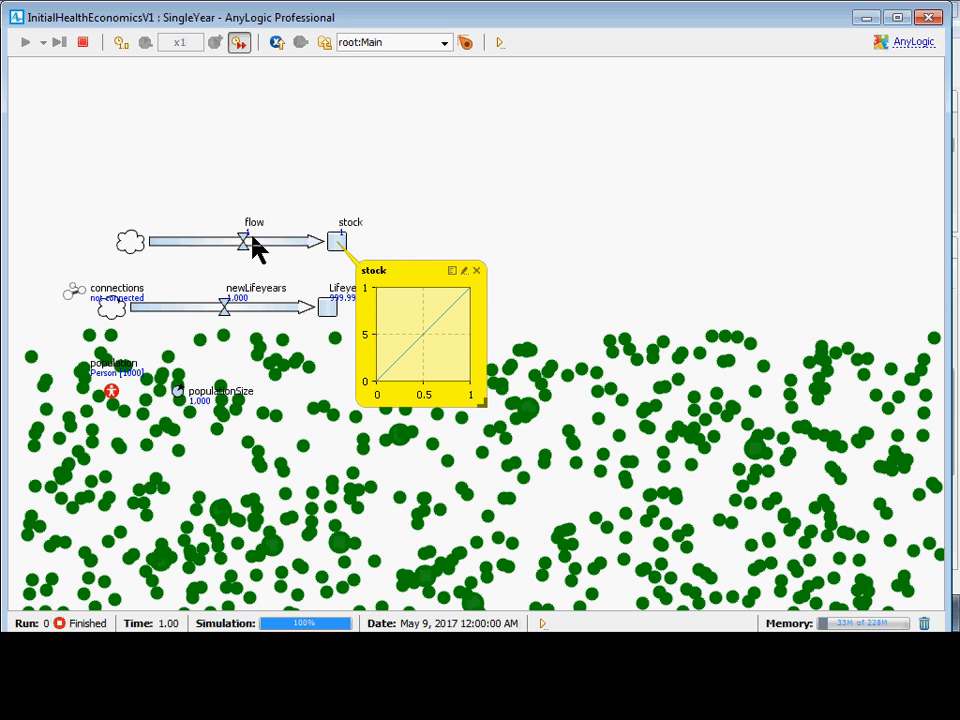
Step: Check the fixed time step in the model's numerical methods settings
{"action": "key", "text": "alt+Tab"}
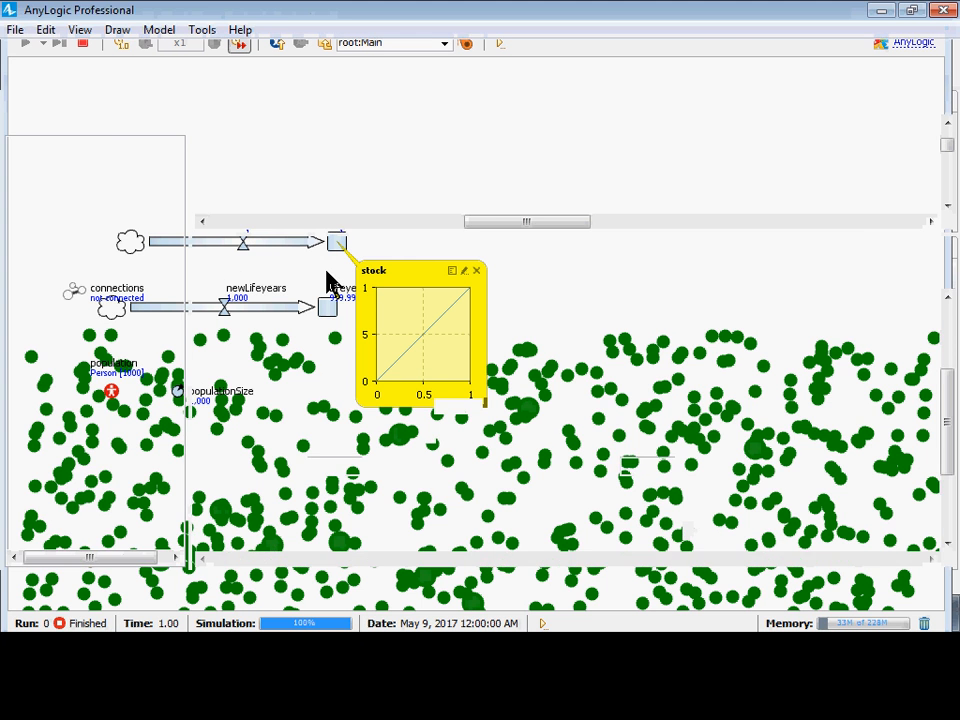
{"action": "left_click", "coordinate": [100, 145]}
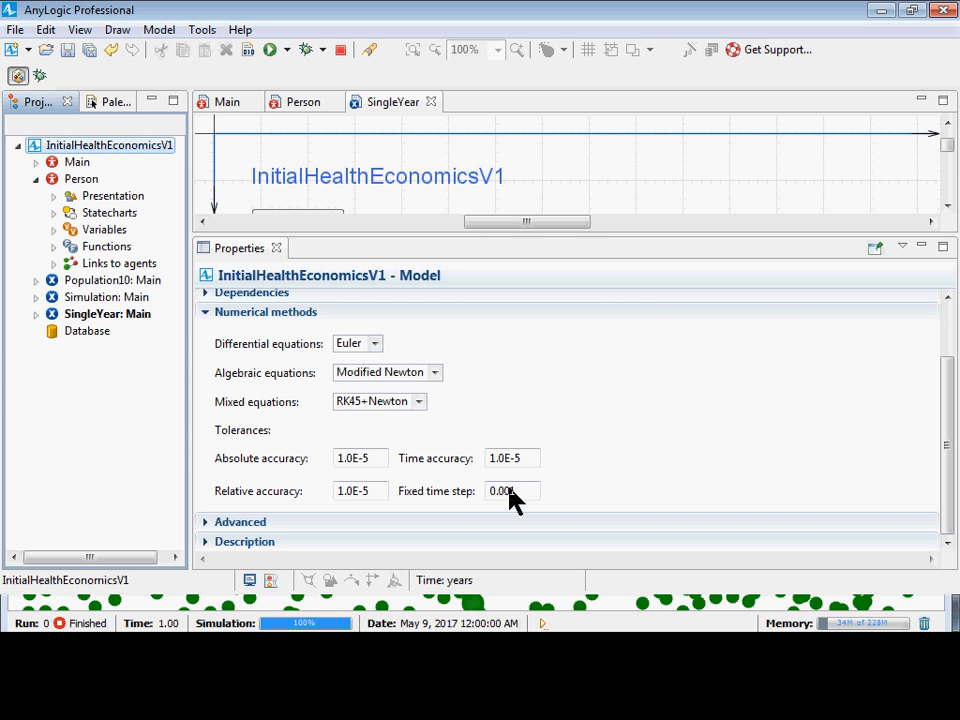
{"action": "left_click_drag", "start_coordinate": [514, 492], "coordinate": [489, 496]}
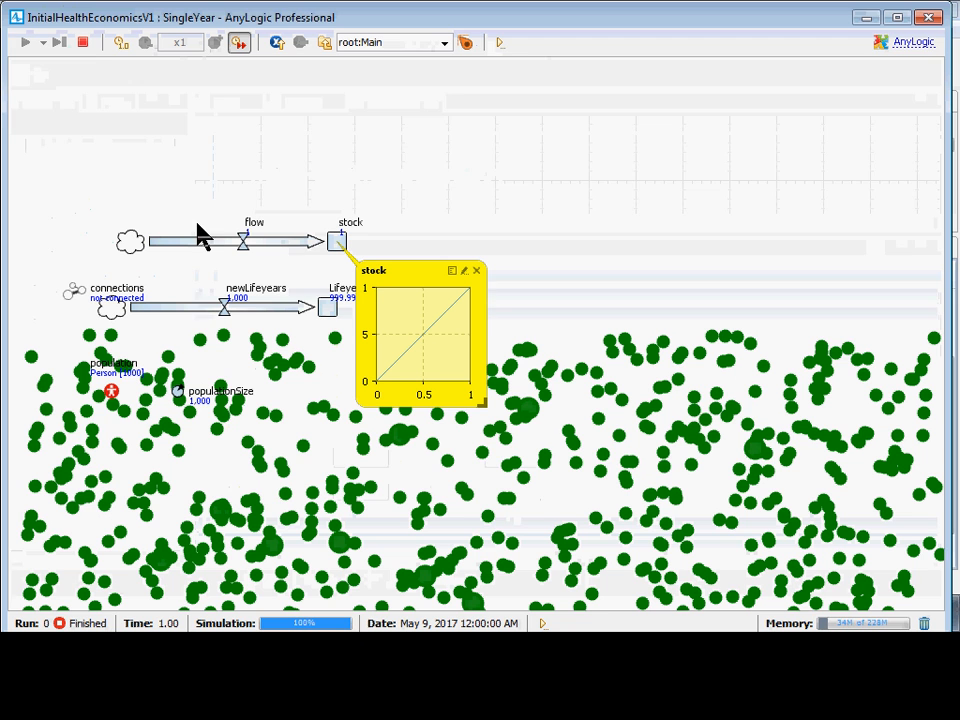
Step: Inspect the flow's value in the finished SingleYear run, then close the stock's plot and the run window
{"action": "left_click", "coordinate": [250, 252]}
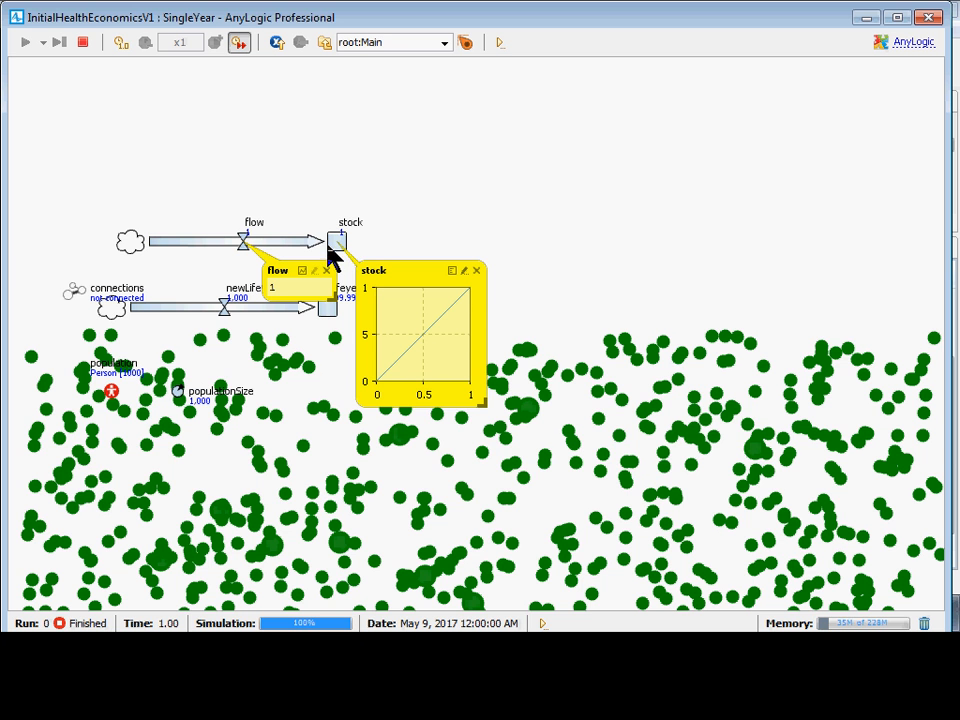
{"action": "left_click", "coordinate": [476, 271]}
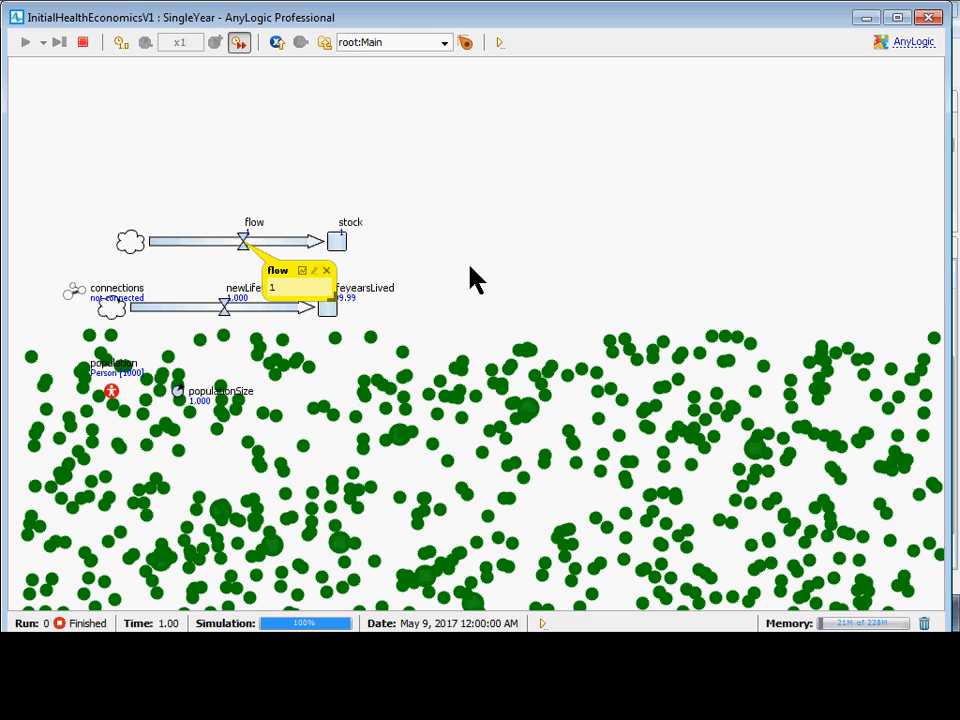
{"action": "left_click", "coordinate": [15, 17]}
{"action": "left_click", "coordinate": [51, 150]}
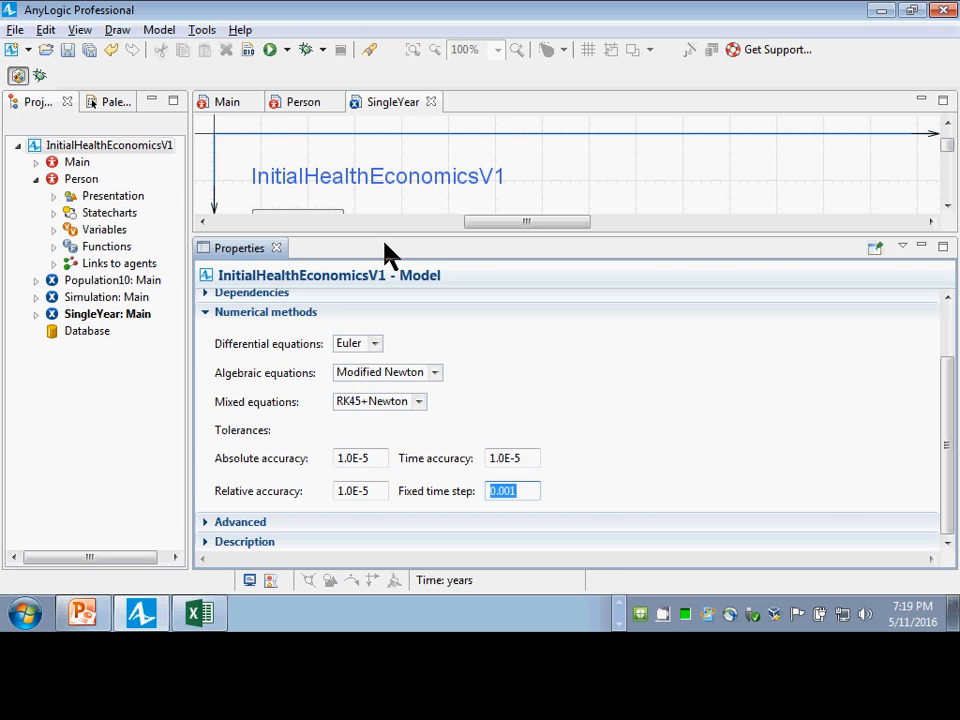
Step: Set the rate of the flow into stock in Main to 10 and save the model
{"action": "left_click", "coordinate": [216, 104]}
{"action": "left_click", "coordinate": [429, 164]}
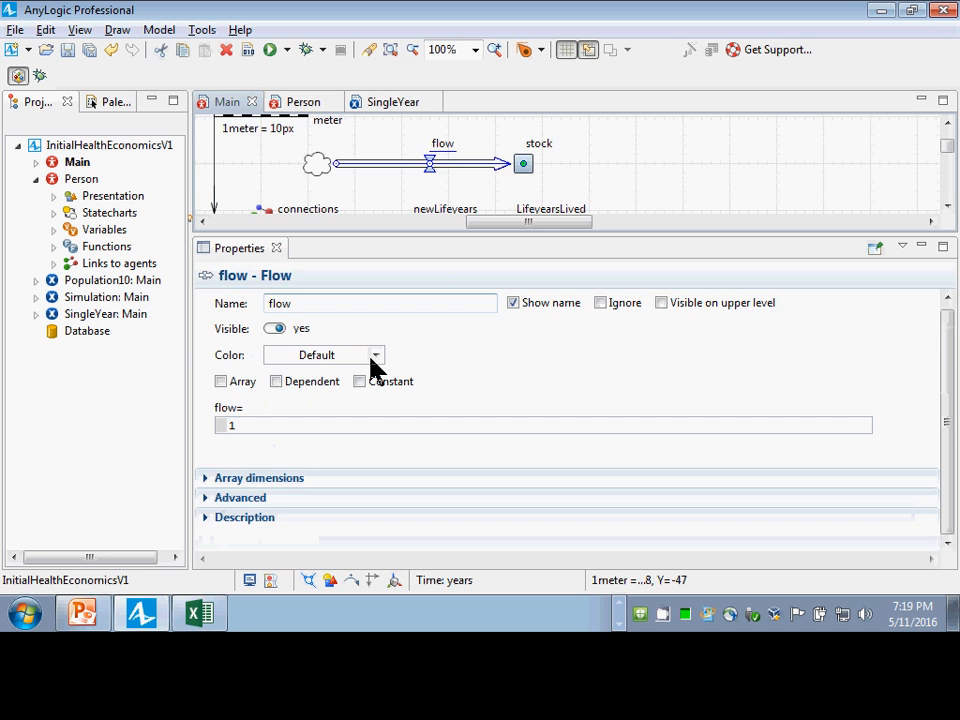
{"action": "left_click", "coordinate": [291, 431]}
{"action": "type", "text": "10"}
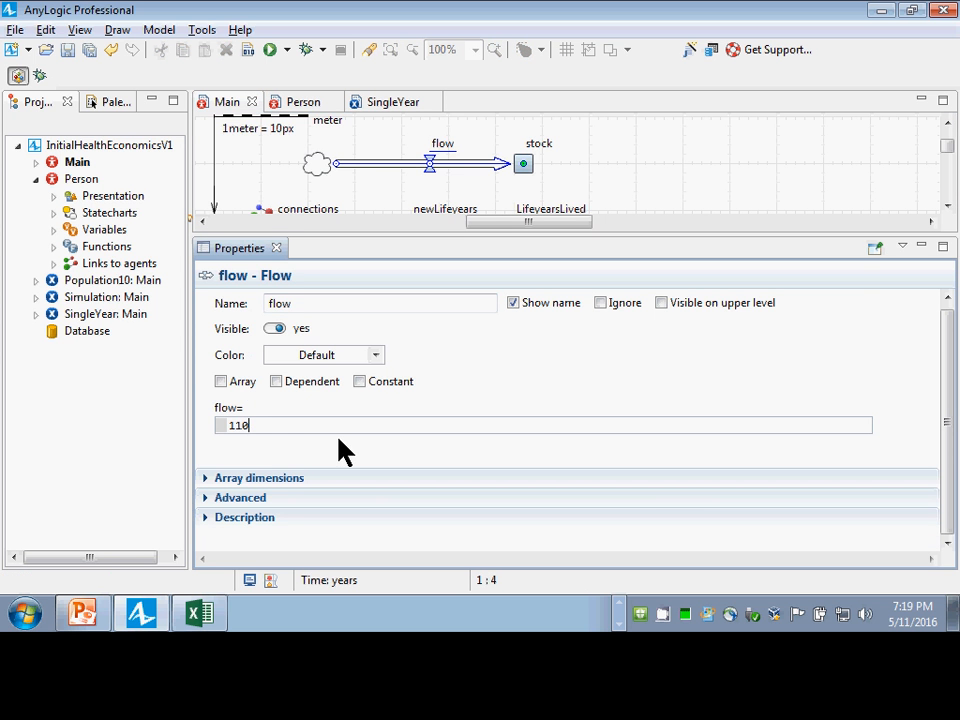
{"action": "key", "text": "BackSpace"}
{"action": "key", "text": "BackSpace"}
{"action": "type", "text": "0"}
{"action": "key", "text": "ctrl+s"}
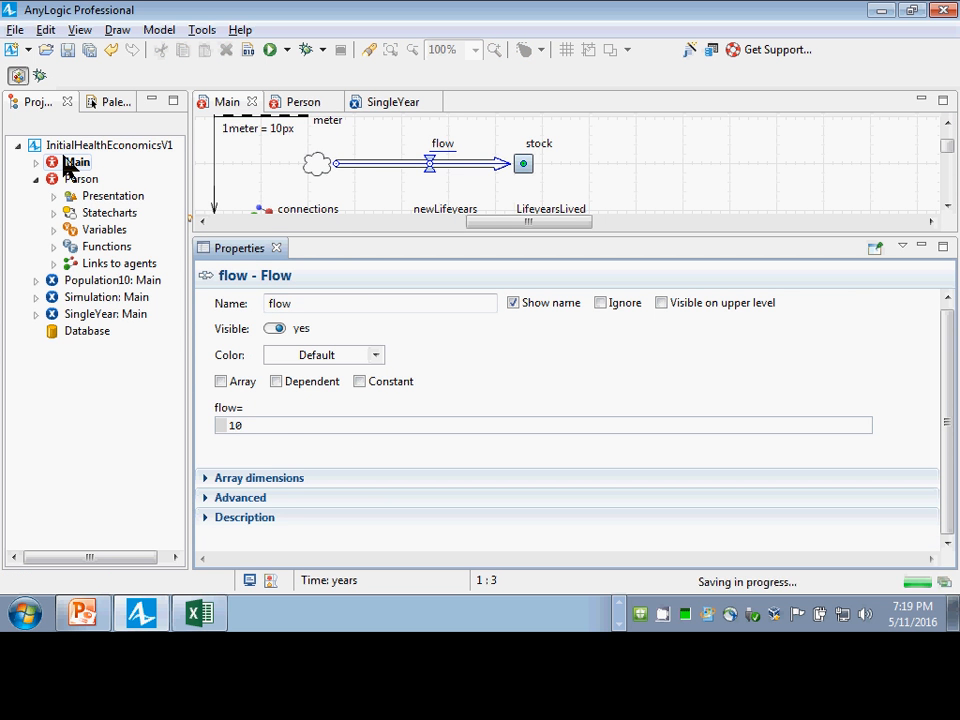
Step: Run the SingleYear experiment with the changed flow rate and inspect the stock's final value
{"action": "left_click", "coordinate": [88, 145]}
{"action": "right_click", "coordinate": [89, 145]}
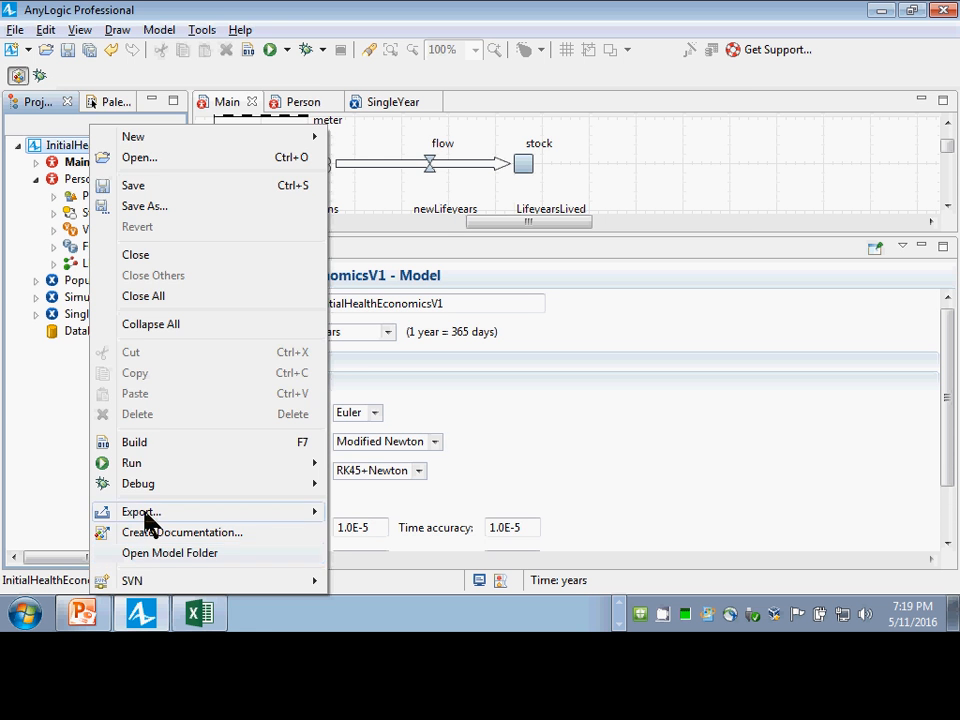
{"action": "key", "text": "Escape"}
{"action": "right_click", "coordinate": [62, 314]}
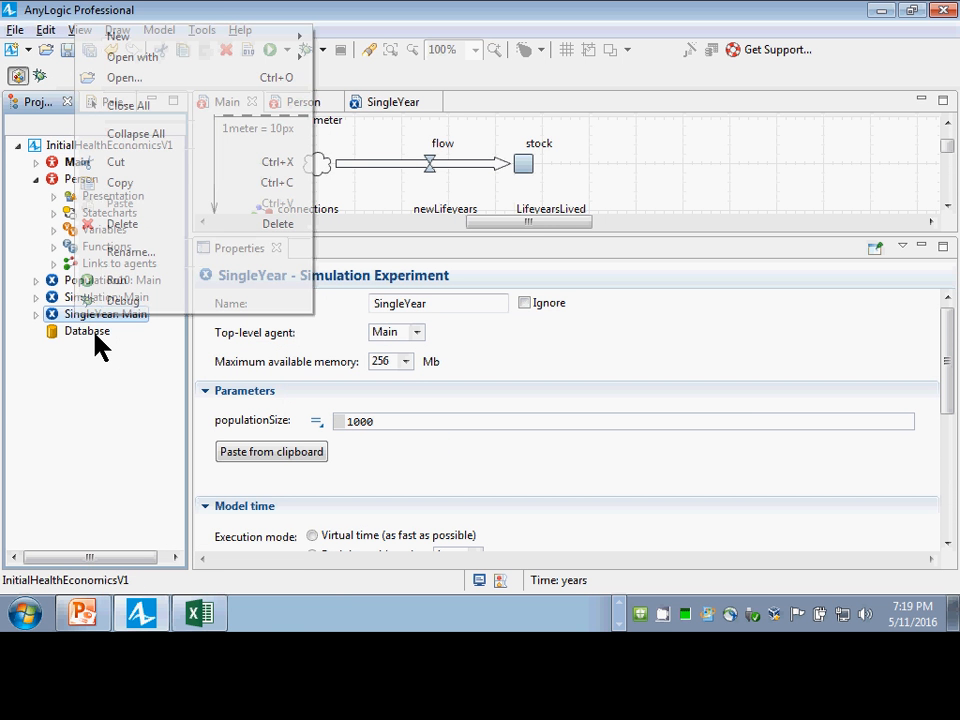
{"action": "left_click", "coordinate": [117, 281]}
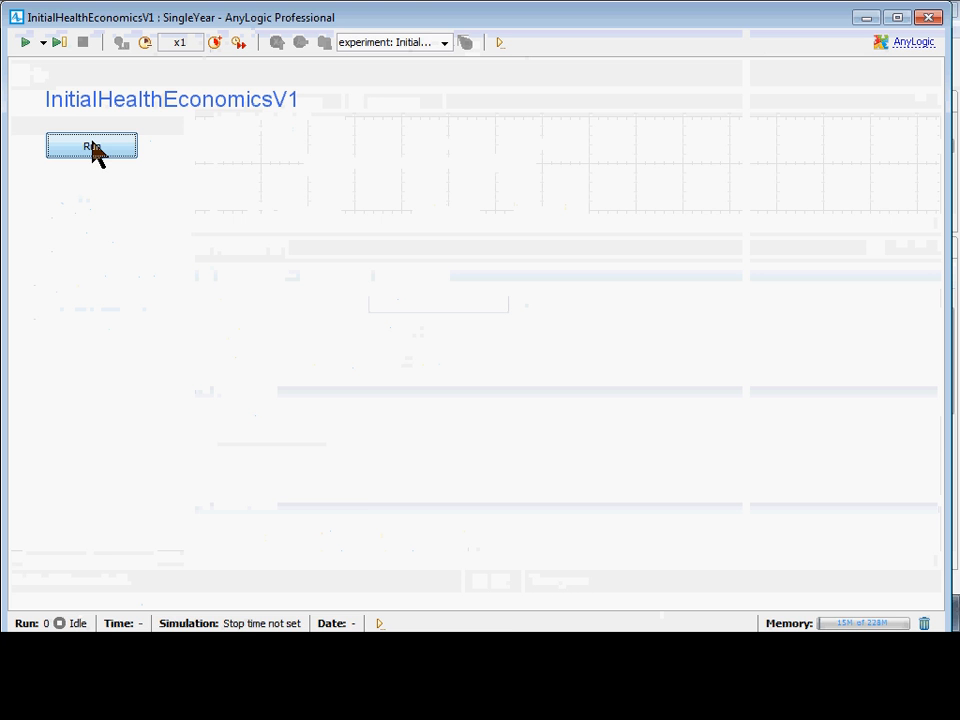
{"action": "left_click", "coordinate": [92, 148]}
{"action": "scroll", "coordinate": [340, 405], "scroll_direction": "up", "scroll_amount": 3}
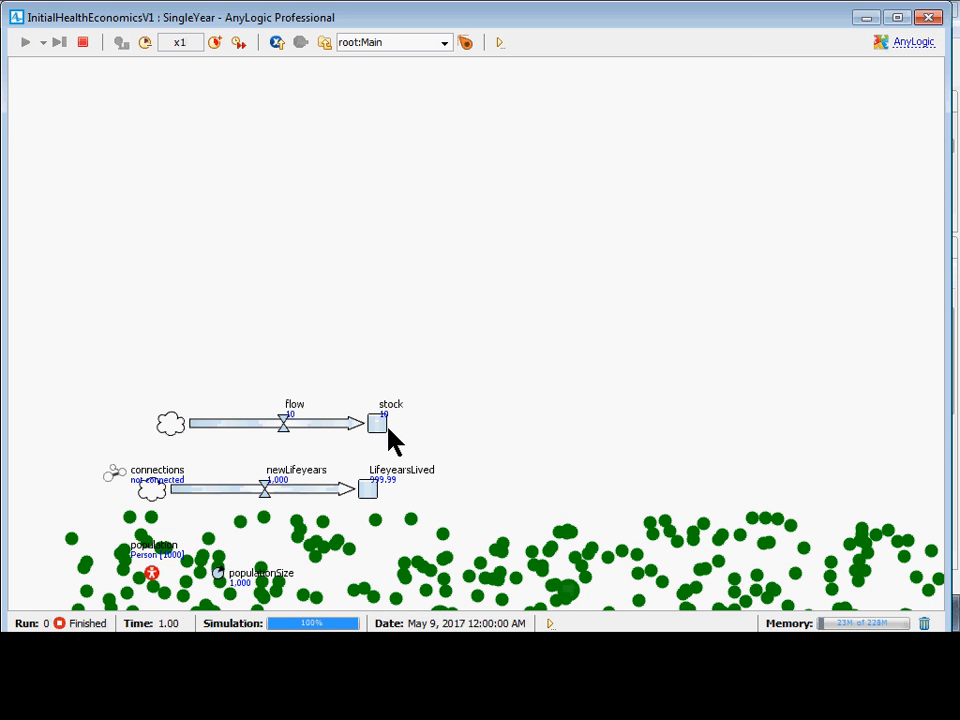
{"action": "left_click", "coordinate": [380, 424]}
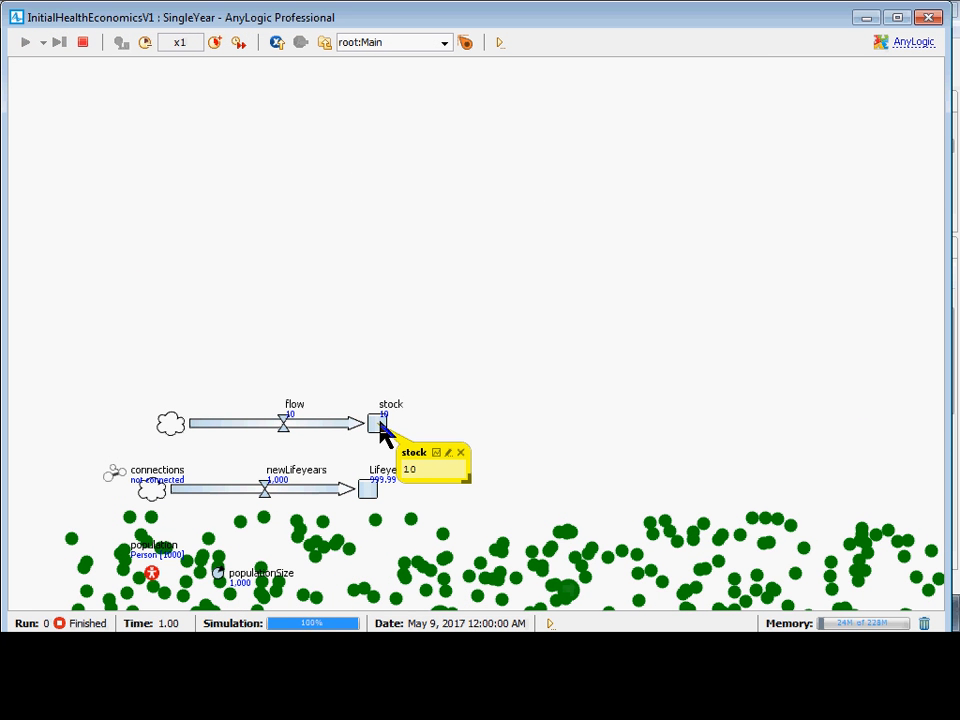
Step: Plot the stock's values over the finished SingleYear run, then close the plot and the run window
{"action": "left_click", "coordinate": [438, 455]}
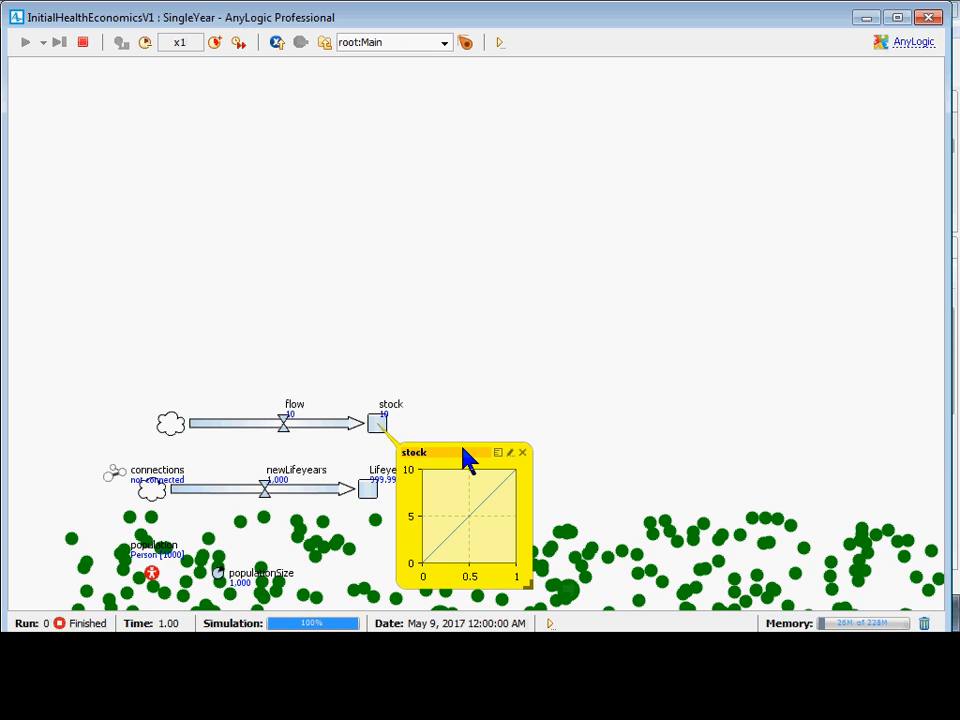
{"action": "left_click", "coordinate": [521, 452]}
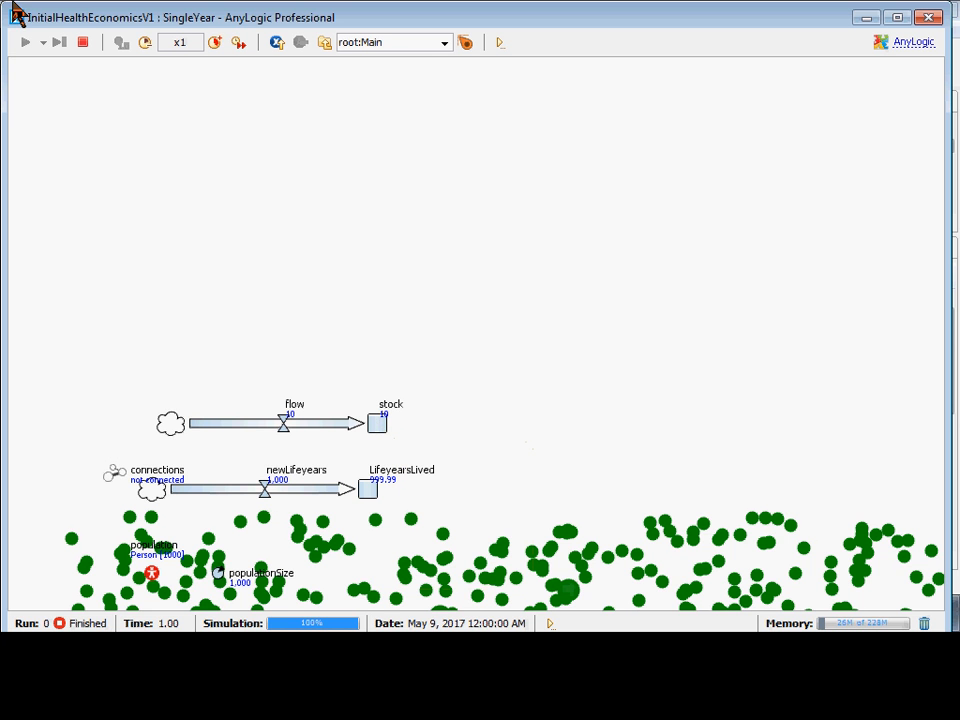
{"action": "left_click", "coordinate": [16, 18]}
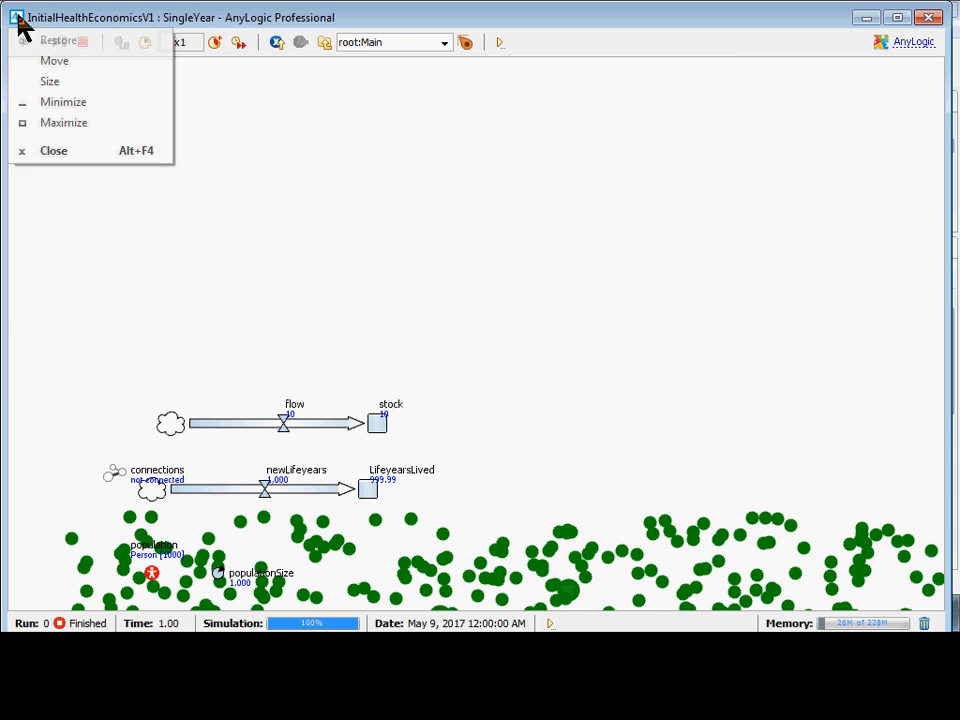
{"action": "left_click", "coordinate": [107, 204]}
{"action": "left_click", "coordinate": [16, 18]}
{"action": "double_click", "coordinate": [17, 20]}
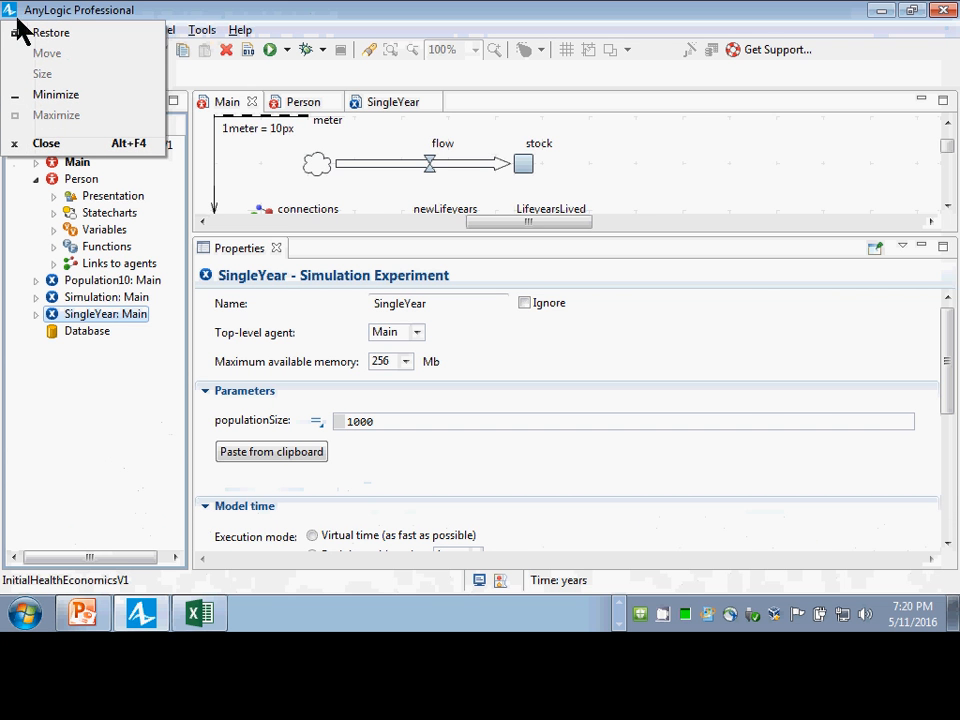
Step: Create a simulation experiment named TenYears in InitialHealthEconomicsV1 with Main as the top-level agent
{"action": "left_click", "coordinate": [92, 146]}
{"action": "left_click", "coordinate": [90, 148]}
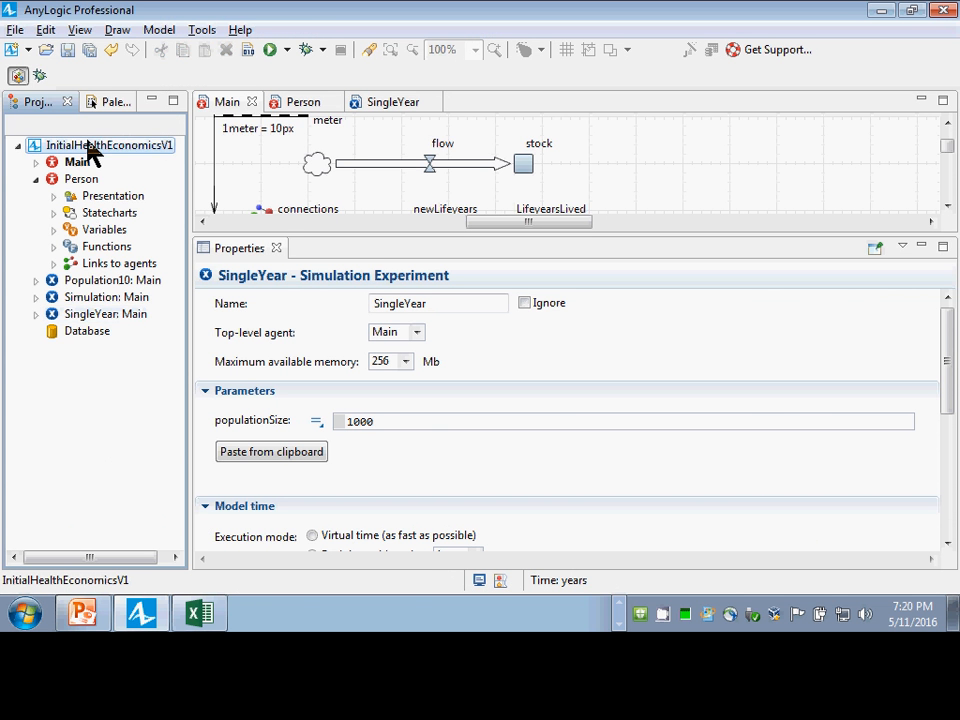
{"action": "right_click", "coordinate": [90, 148]}
{"action": "mouse_move", "coordinate": [216, 138]}
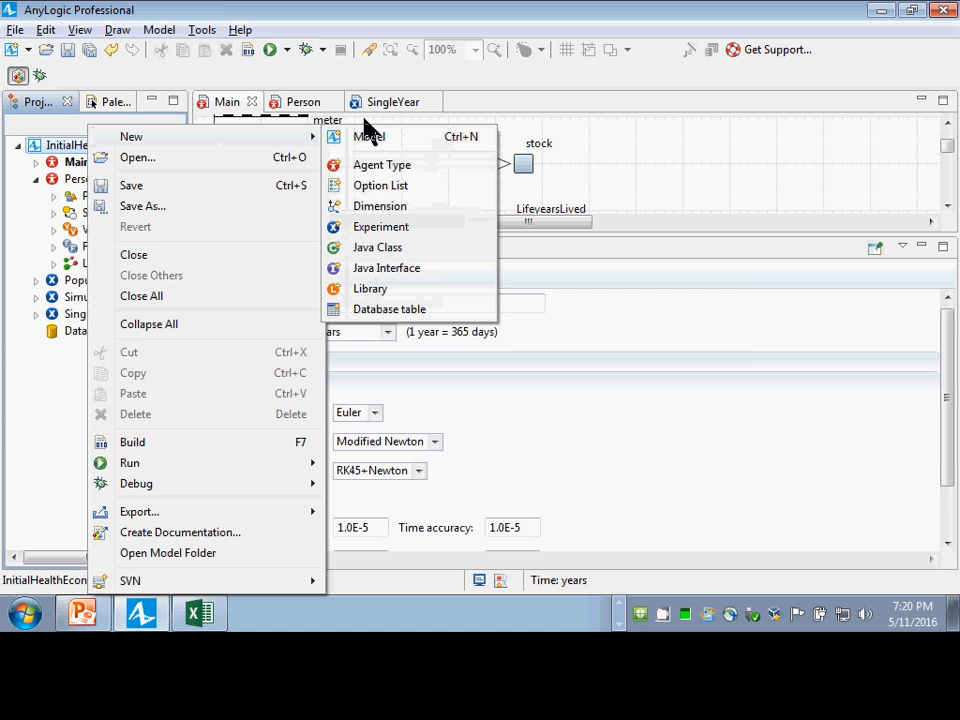
{"action": "left_click", "coordinate": [380, 227]}
{"action": "type", "text": "Ten"}
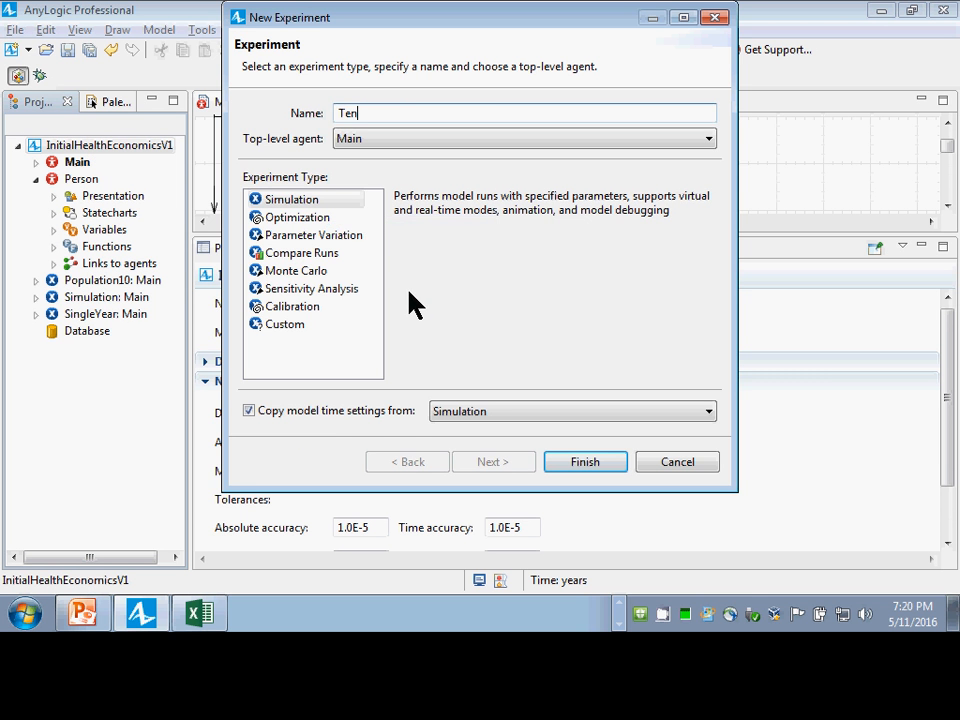
{"action": "type", "text": "Years"}
{"action": "key", "text": "Return"}
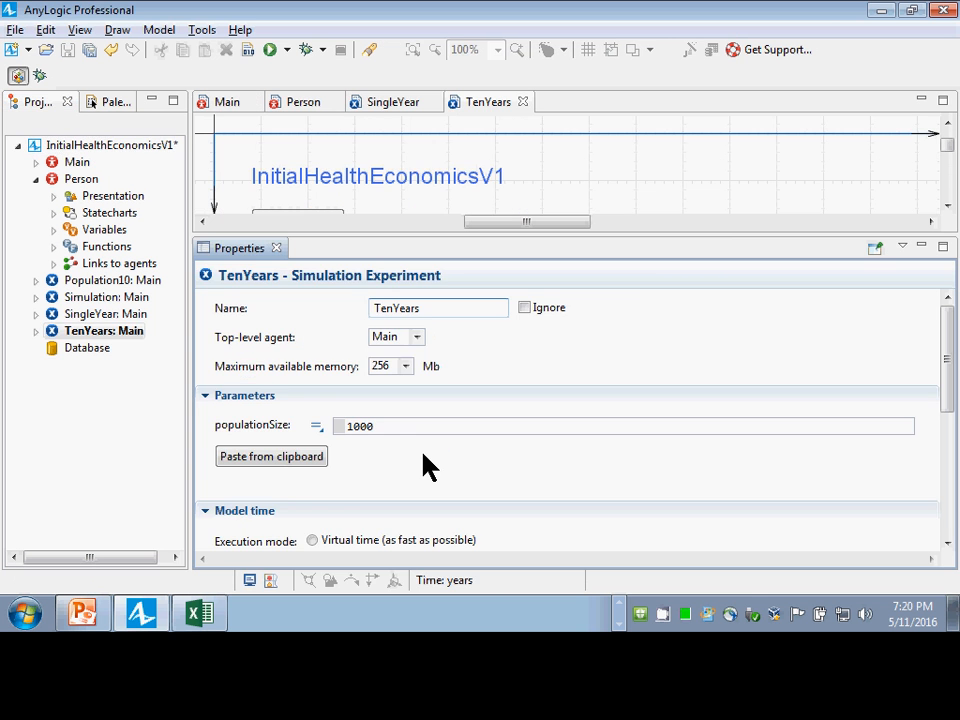
Step: Set the TenYears experiment to stop at a specified time, with a stop time of 10
{"action": "scroll", "coordinate": [401, 461], "scroll_direction": "down", "scroll_amount": 3}
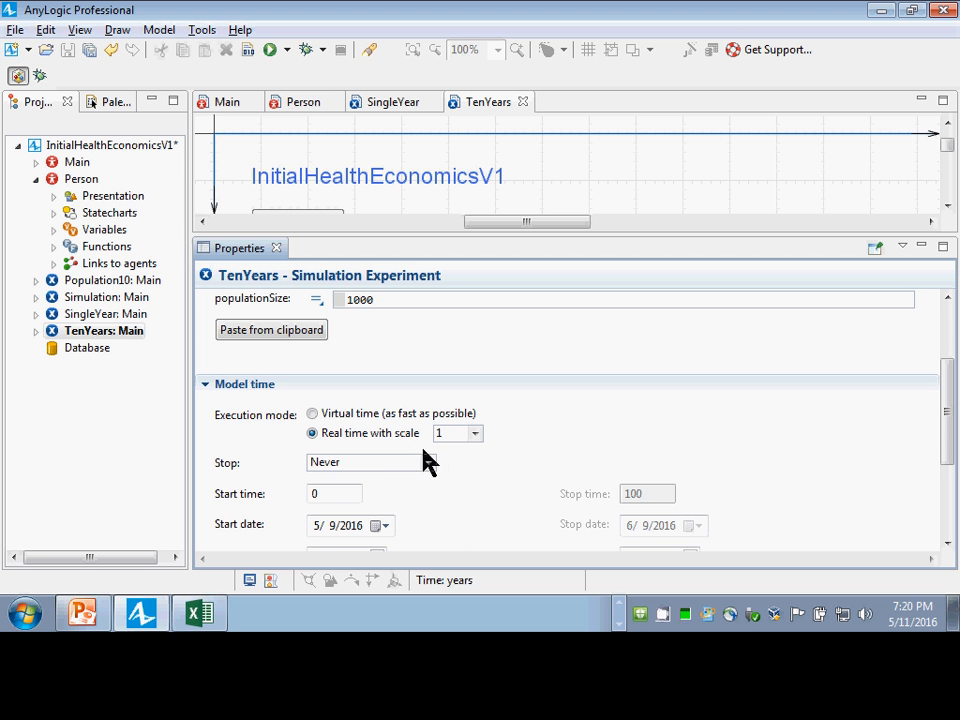
{"action": "left_click", "coordinate": [390, 460]}
{"action": "left_click", "coordinate": [389, 480]}
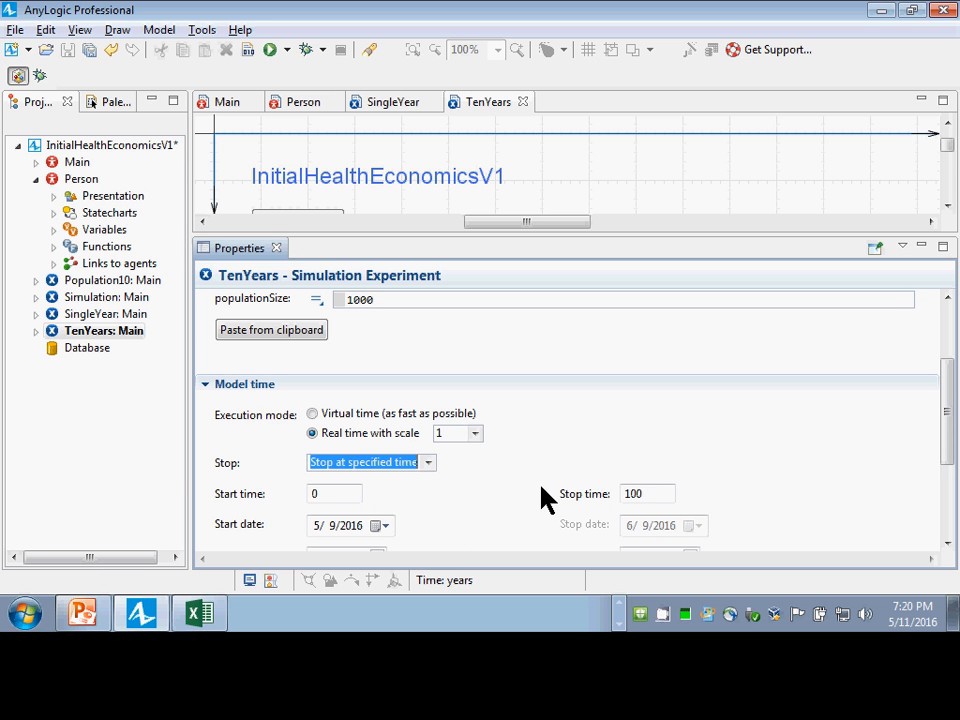
{"action": "left_click", "coordinate": [655, 495]}
{"action": "key", "text": "BackSpace"}
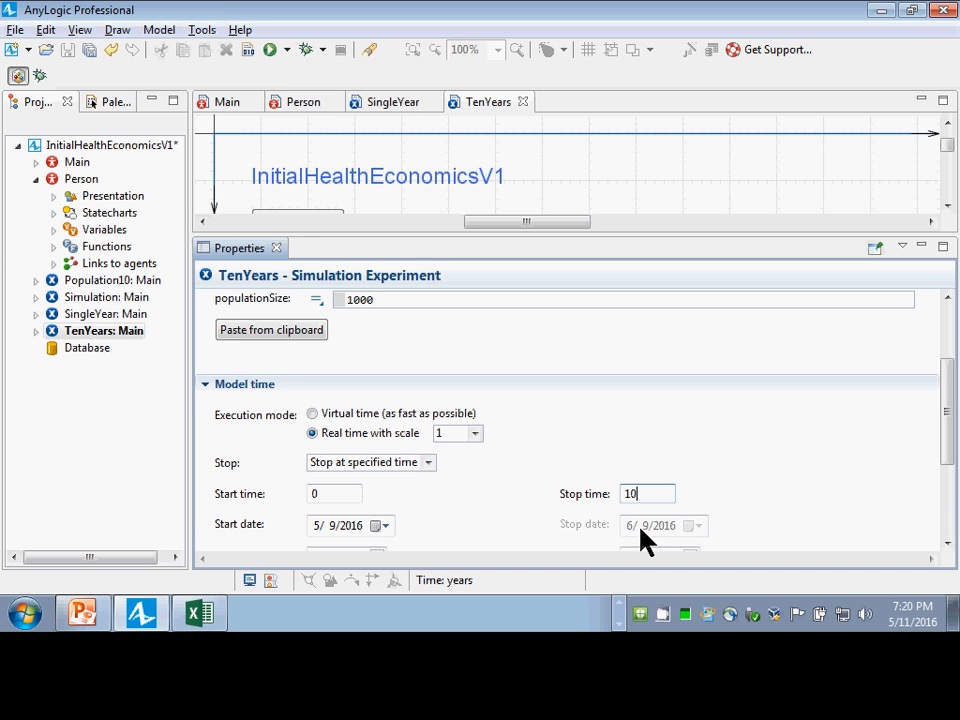
Step: Run the TenYears experiment and inspect the stock's final value in an enlarged inspection window
{"action": "right_click", "coordinate": [92, 332]}
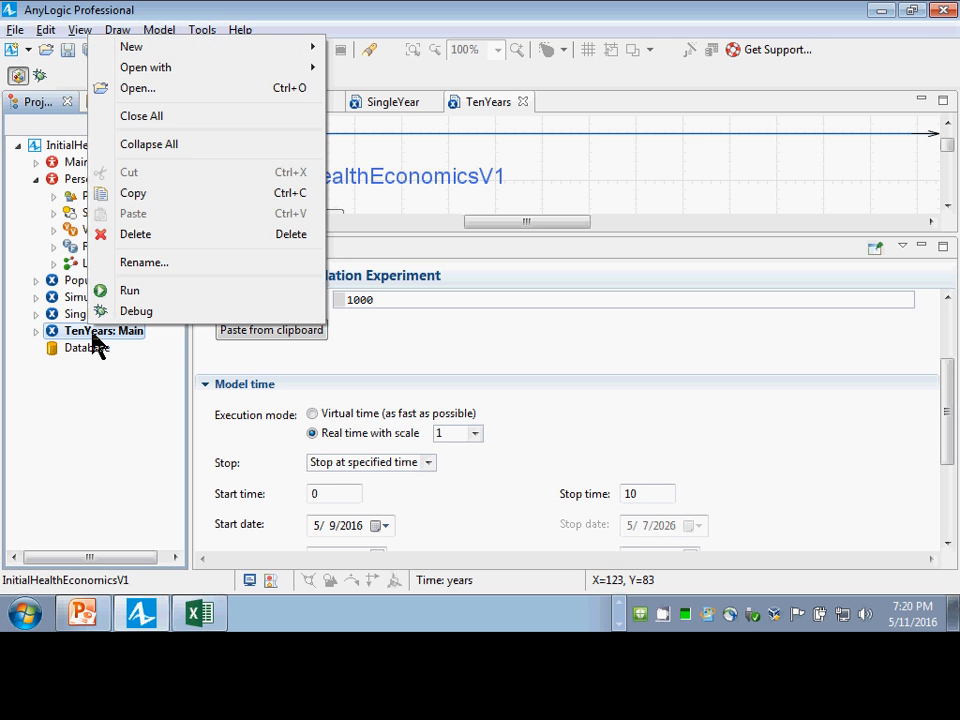
{"action": "left_click", "coordinate": [130, 291]}
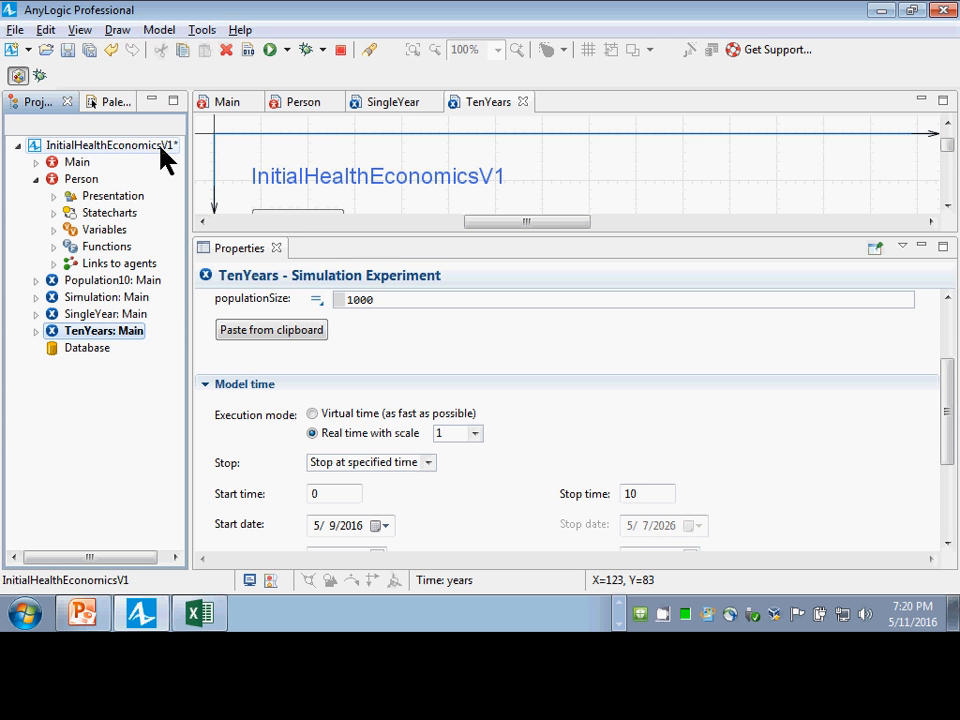
{"action": "left_click", "coordinate": [110, 143]}
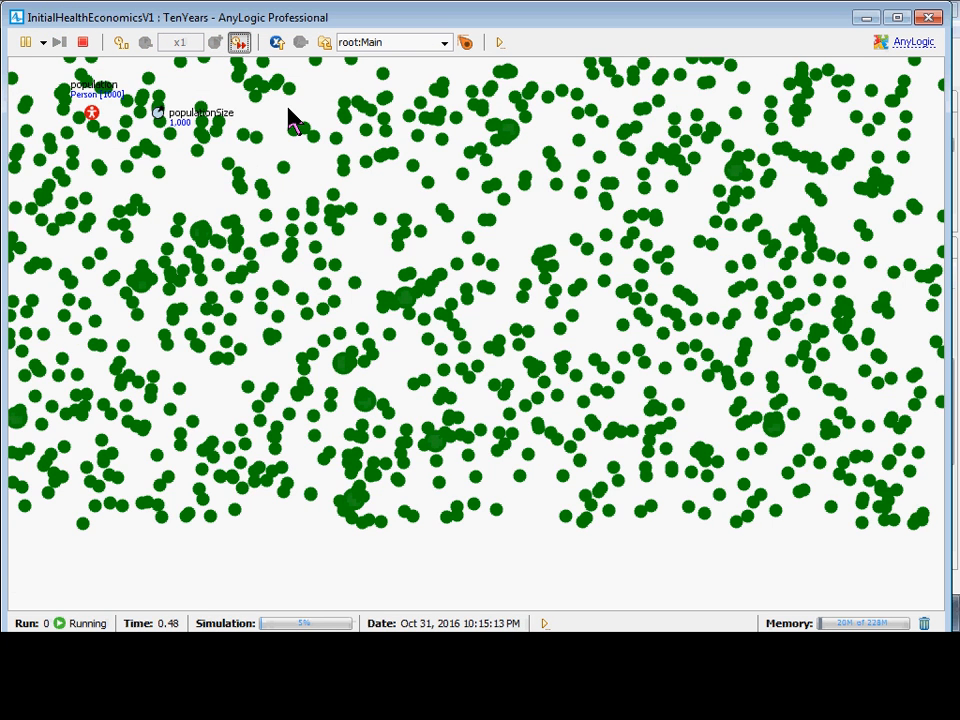
{"action": "left_click_drag", "start_coordinate": [364, 184], "coordinate": [330, 432]}
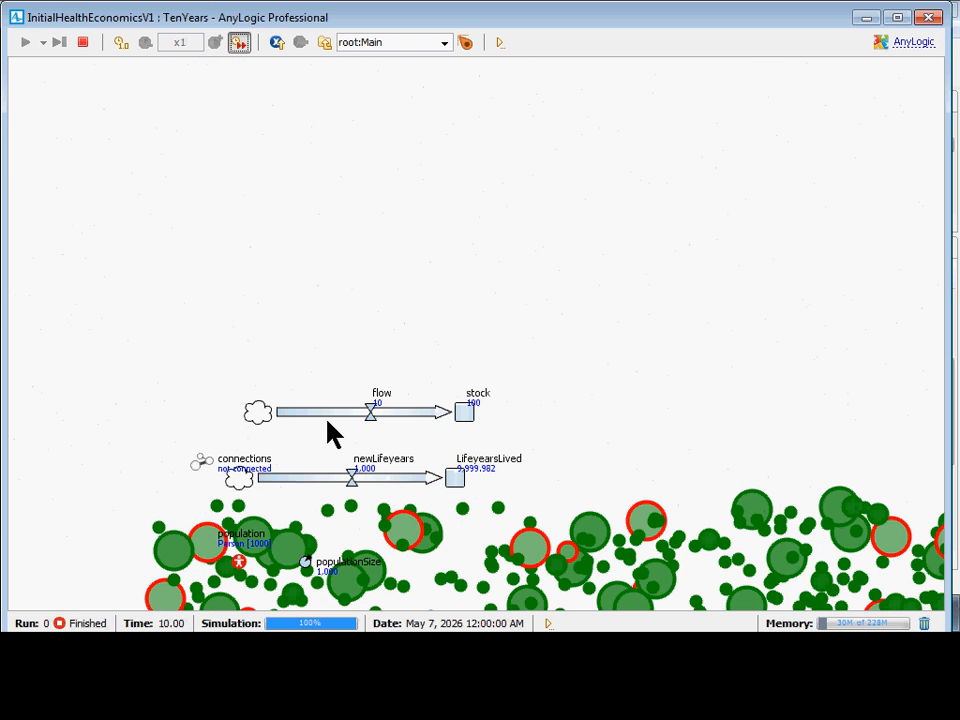
{"action": "left_click", "coordinate": [469, 414]}
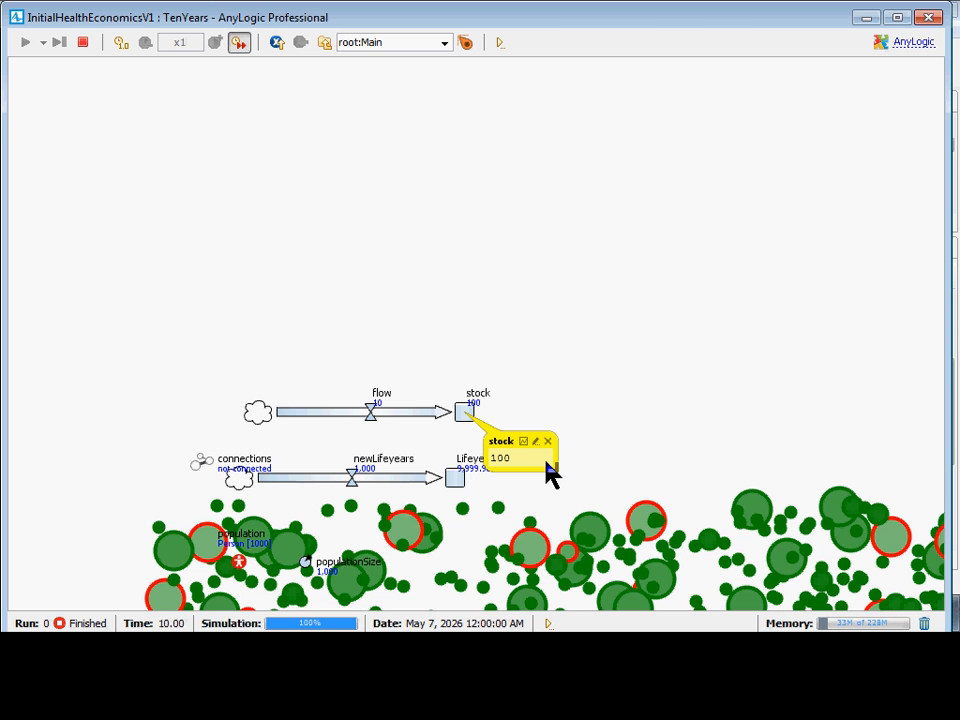
{"action": "left_click_drag", "start_coordinate": [556, 470], "coordinate": [762, 567]}
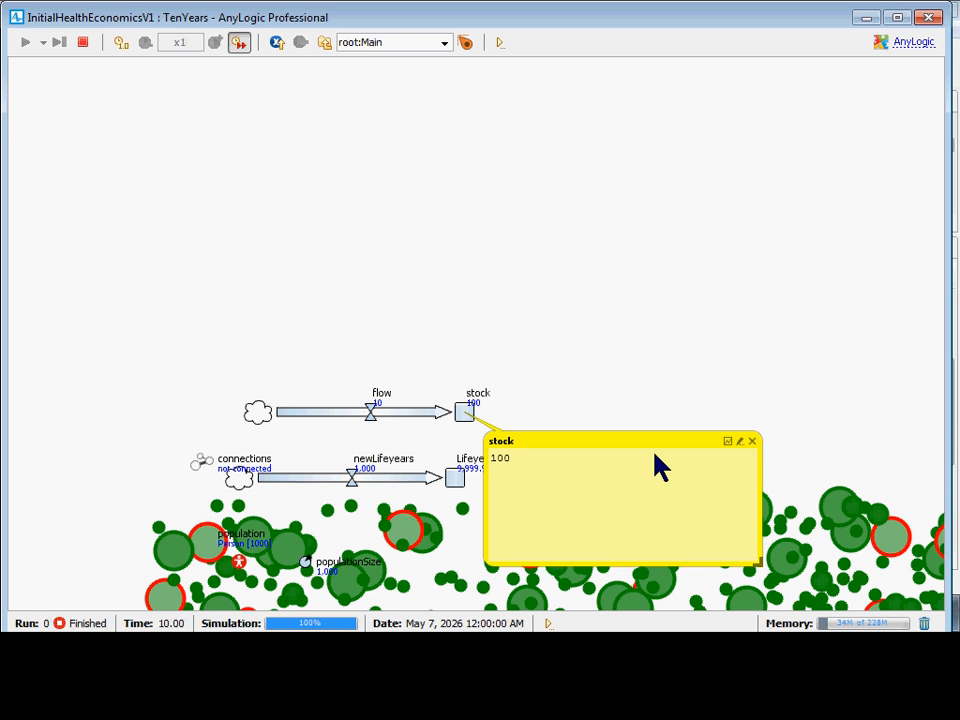
Step: Inspect the newLifeyears flow's value in the finished TenYears run and close its inspection window
{"action": "left_click", "coordinate": [351, 478]}
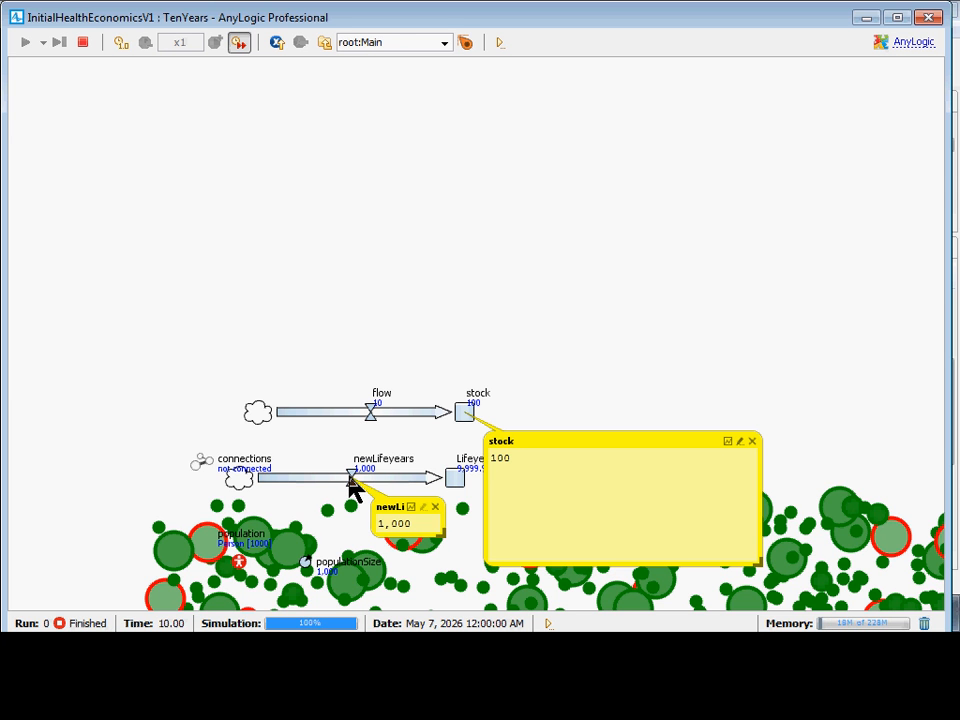
{"action": "left_click", "coordinate": [436, 506]}
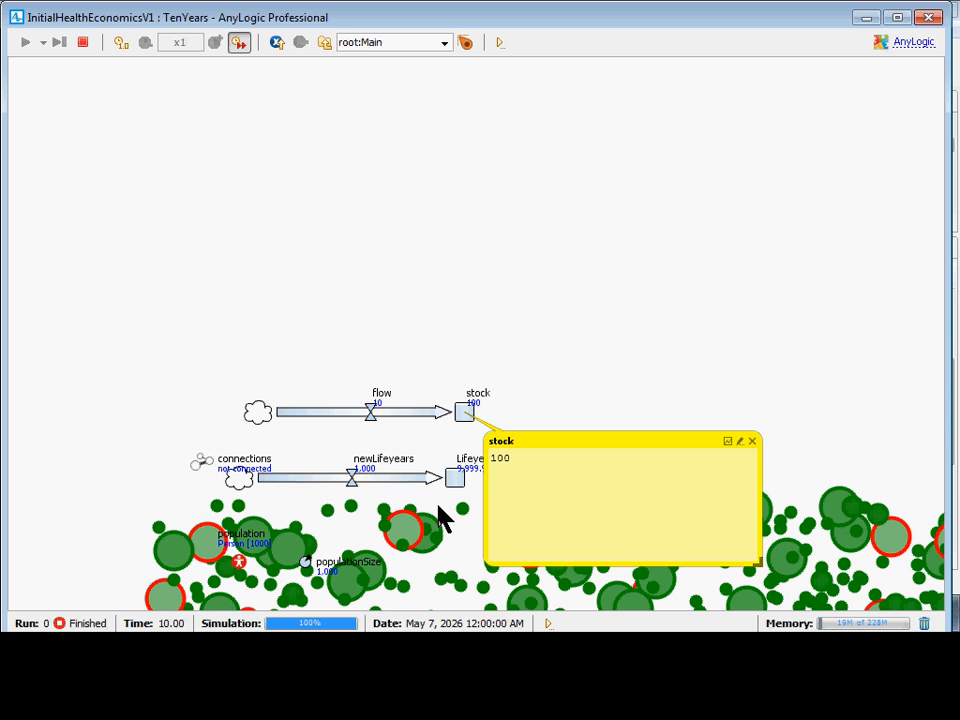
{"action": "left_click", "coordinate": [360, 486]}
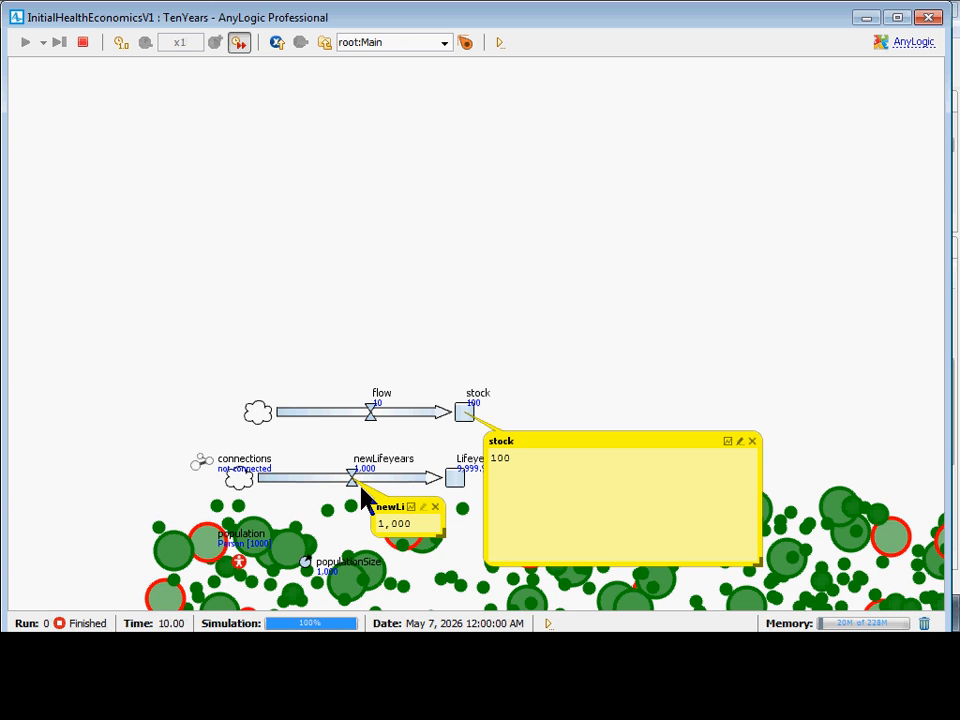
{"action": "left_click", "coordinate": [436, 508]}
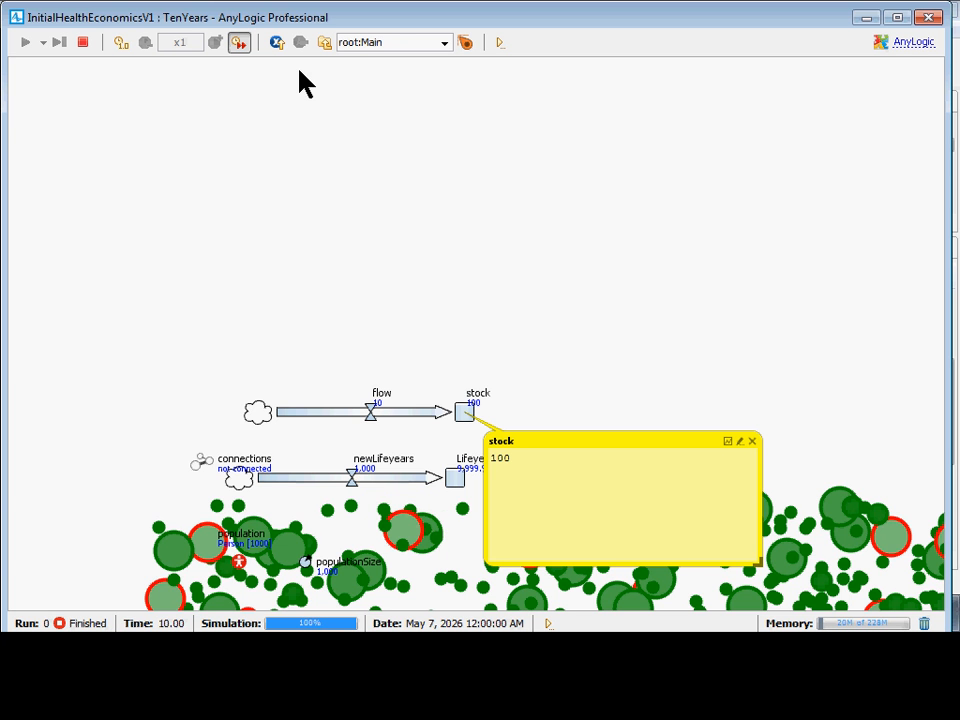
Step: View population[0] in the TenYears run, return to the root Main view, and close the run window
{"action": "left_click", "coordinate": [365, 44]}
{"action": "left_click", "coordinate": [378, 86]}
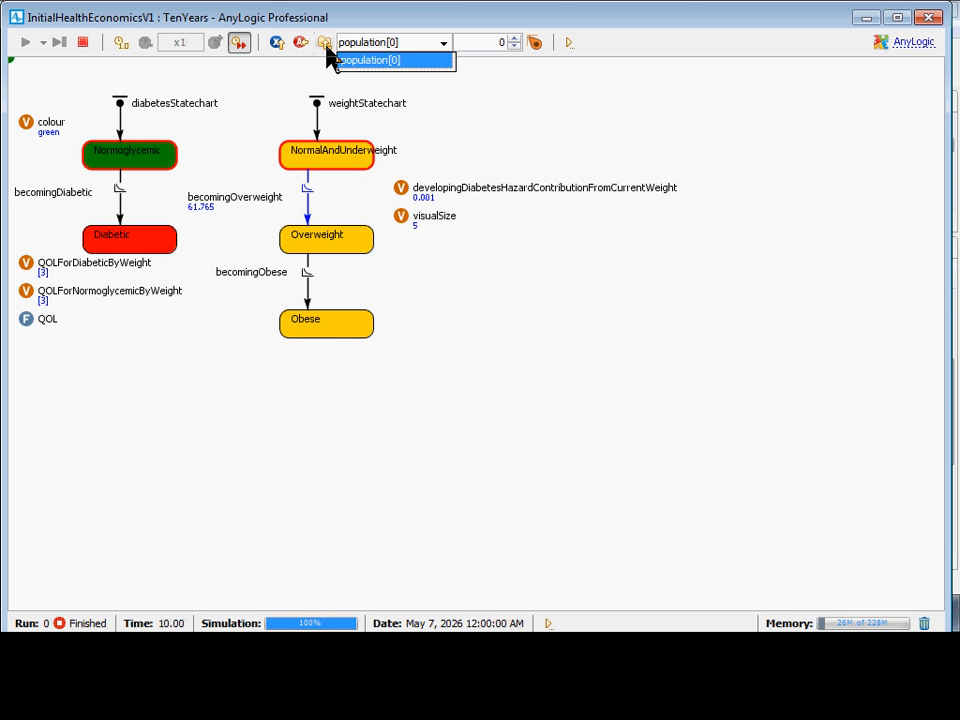
{"action": "left_click", "coordinate": [325, 43]}
{"action": "left_click_drag", "start_coordinate": [386, 221], "coordinate": [400, 524]}
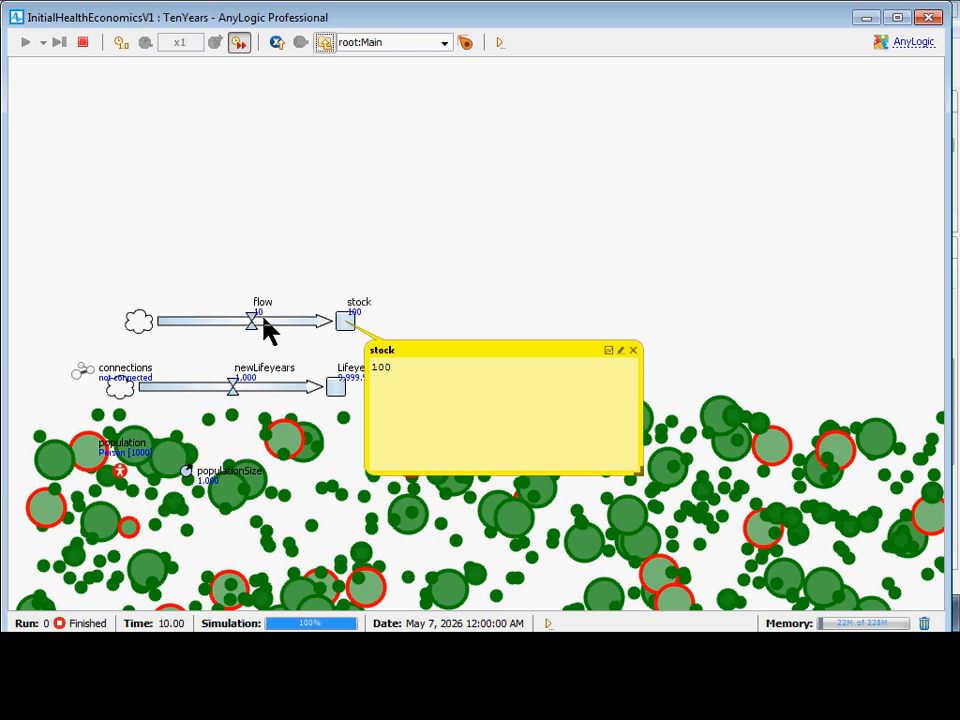
{"action": "left_click", "coordinate": [632, 351]}
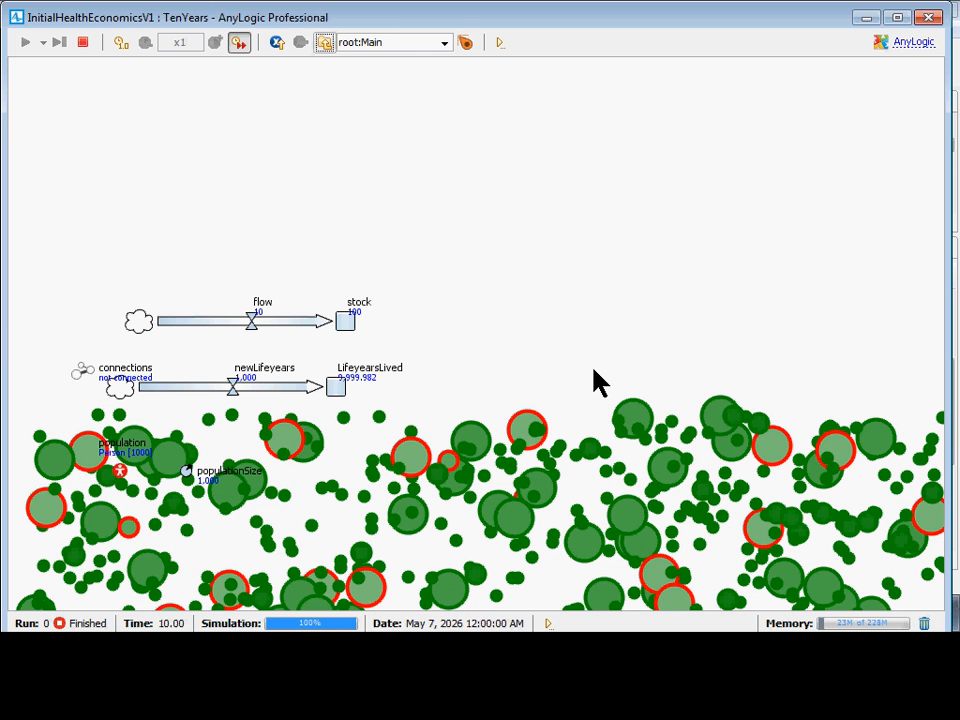
{"action": "left_click", "coordinate": [931, 22]}
Step: Enlarge the diagram area and delete the test stock at the end of the flow in Main
{"action": "left_click_drag", "start_coordinate": [494, 236], "coordinate": [483, 378]}
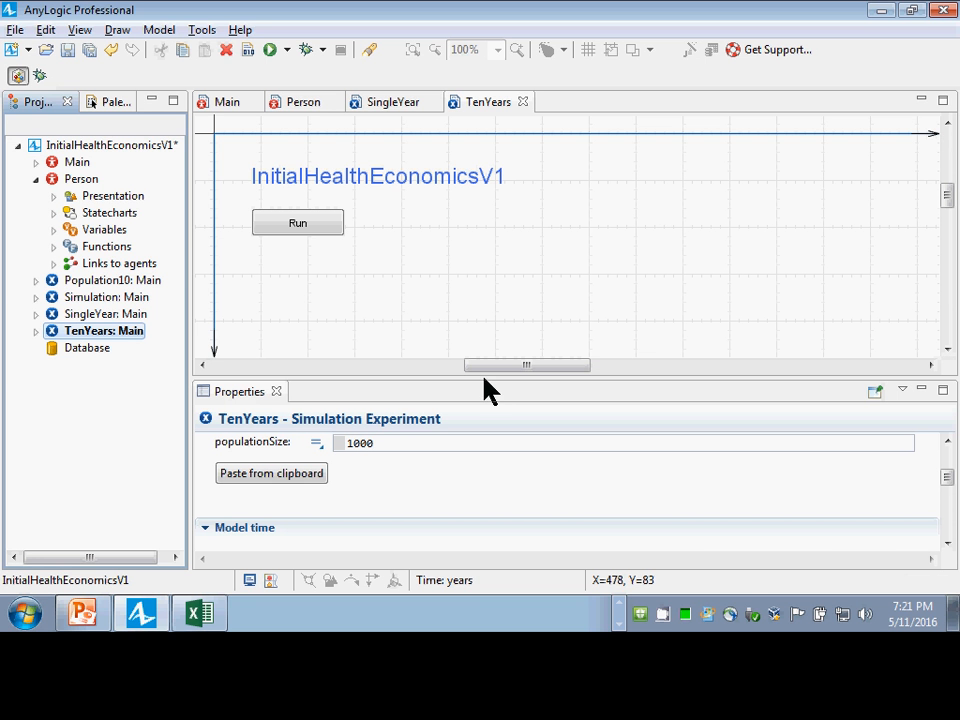
{"action": "left_click", "coordinate": [401, 101]}
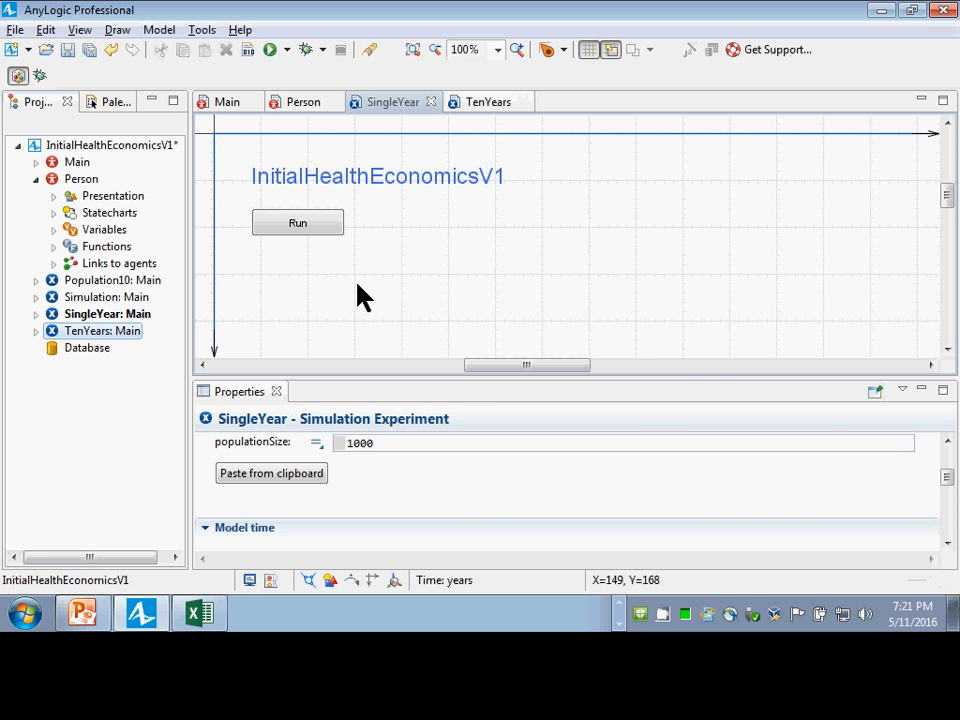
{"action": "left_click", "coordinate": [226, 104]}
{"action": "left_click", "coordinate": [495, 316]}
{"action": "scroll", "coordinate": [555, 251], "scroll_direction": "up", "scroll_amount": 2}
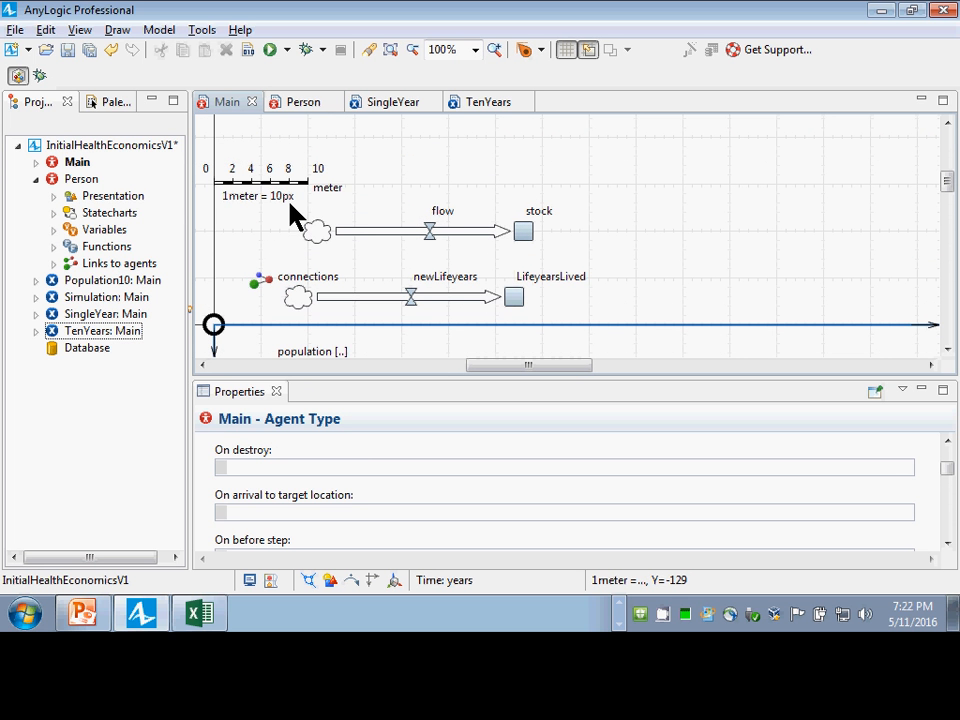
{"action": "left_click_drag", "start_coordinate": [294, 198], "coordinate": [613, 272]}
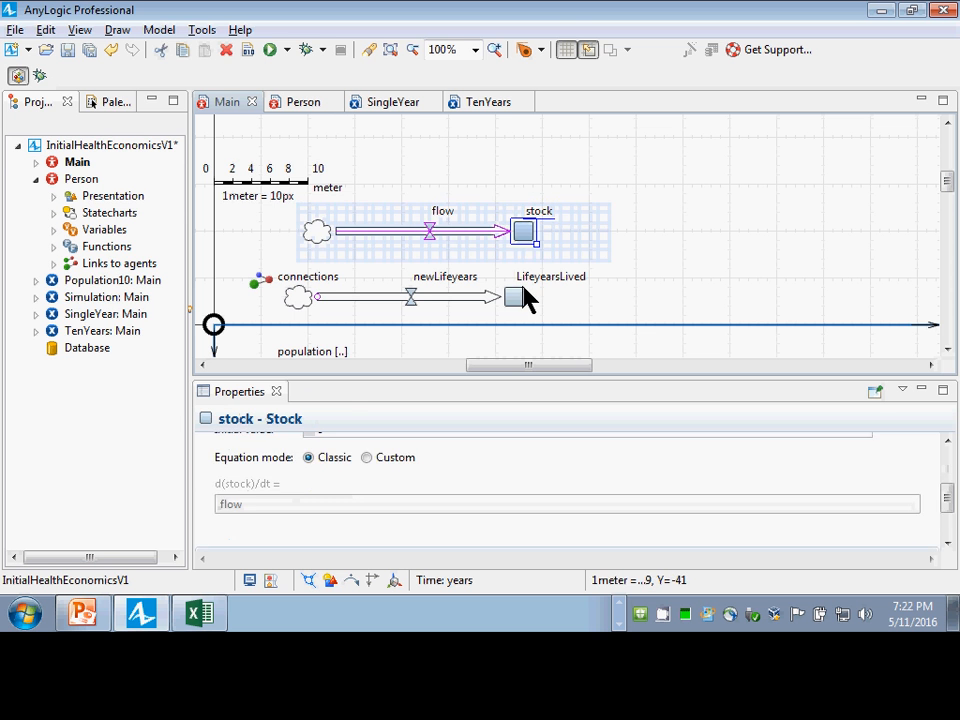
{"action": "key", "text": "Delete"}
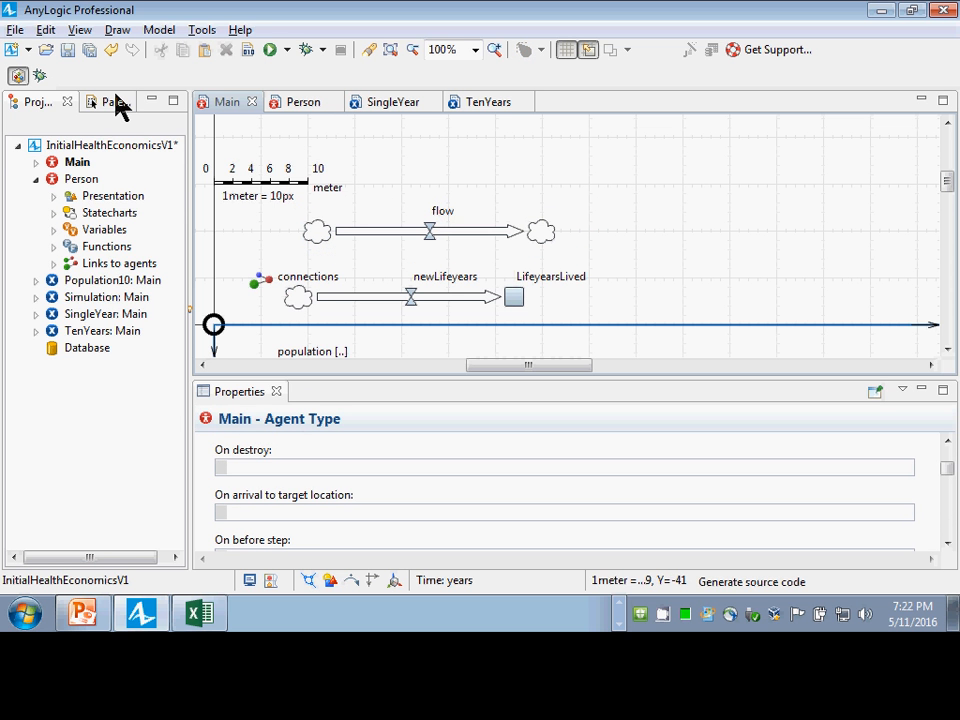
Step: Add a stock from the System Dynamics elements above the flow in Main, then undo the addition
{"action": "left_click", "coordinate": [110, 101]}
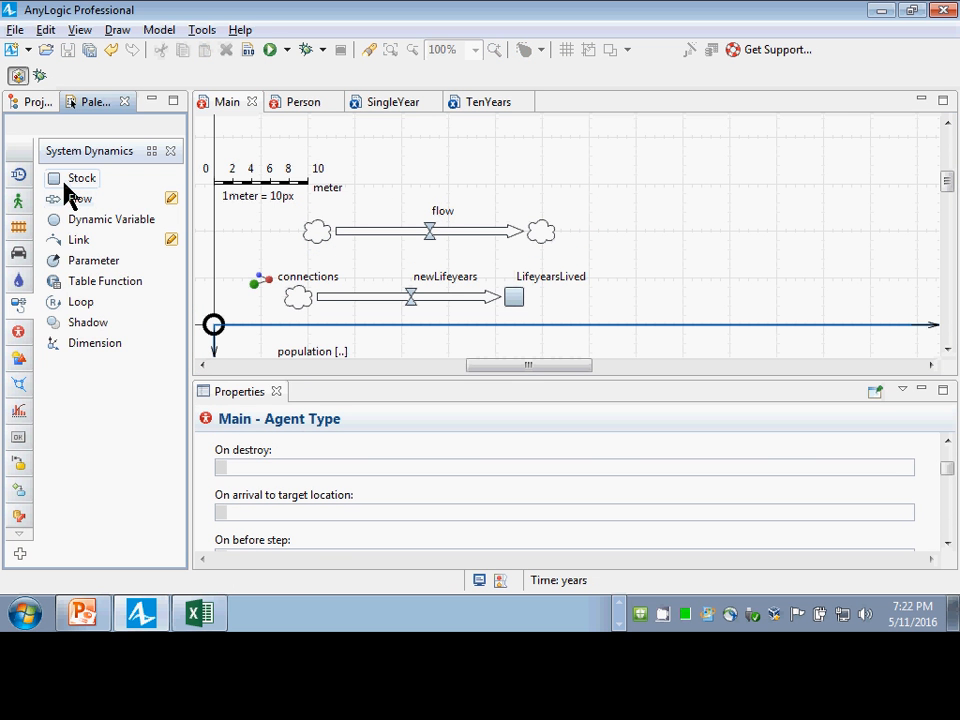
{"action": "left_click_drag", "start_coordinate": [66, 185], "coordinate": [486, 194]}
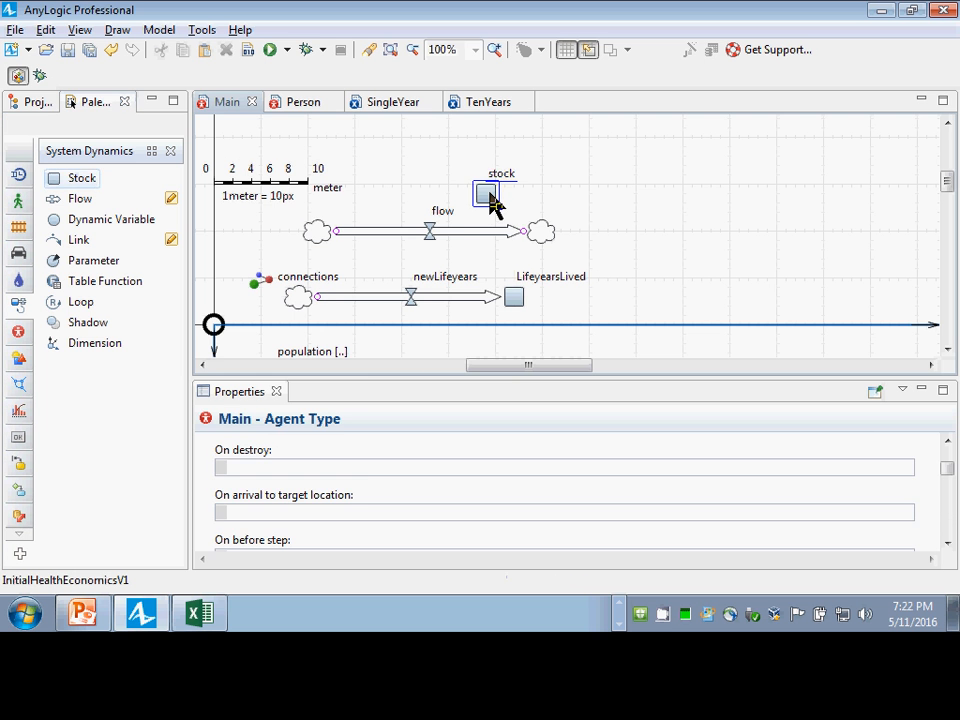
{"action": "key", "text": "Return"}
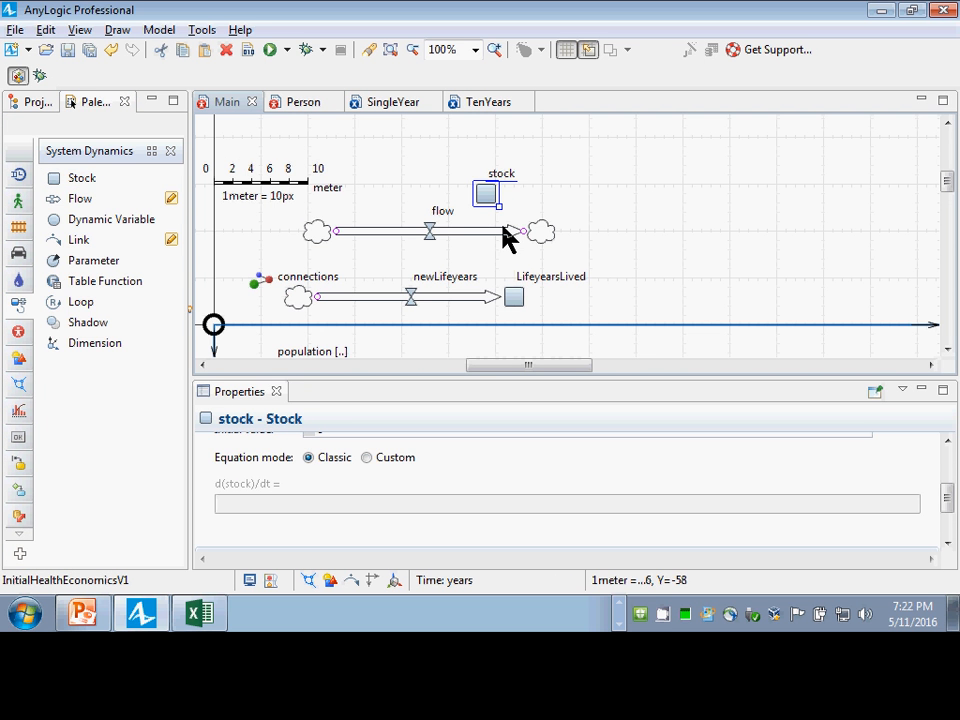
{"action": "key", "text": "ctrl+z"}
Step: Delete the leftover test flow above newLifeyears in Main
{"action": "left_click_drag", "start_coordinate": [272, 199], "coordinate": [575, 281]}
{"action": "left_click", "coordinate": [561, 266]}
{"action": "left_click", "coordinate": [311, 229]}
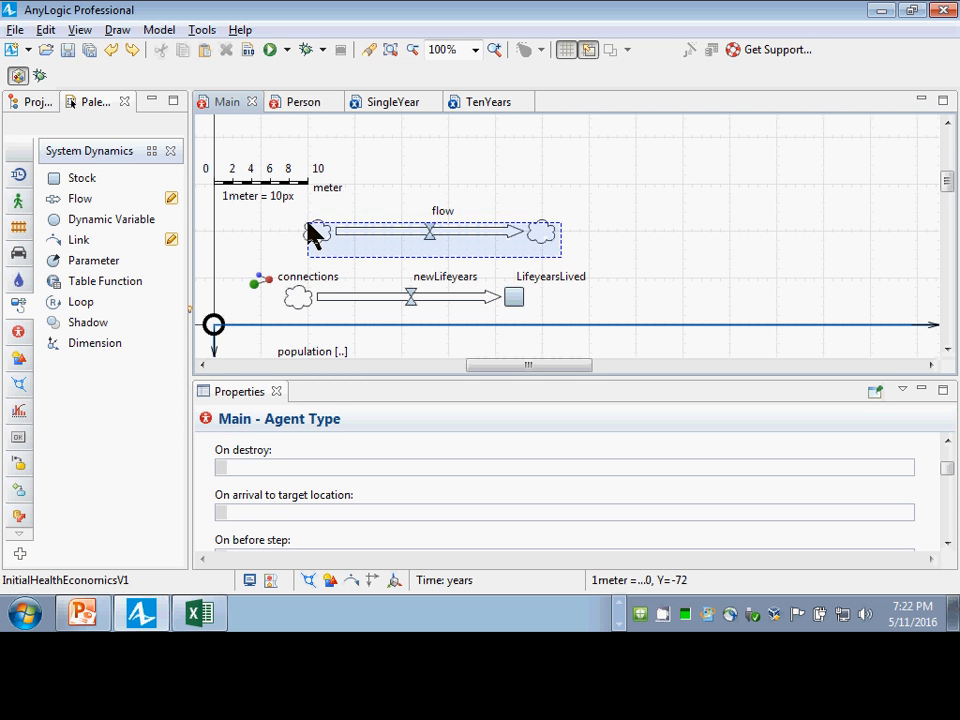
{"action": "left_click", "coordinate": [432, 233]}
{"action": "key", "text": "Delete"}
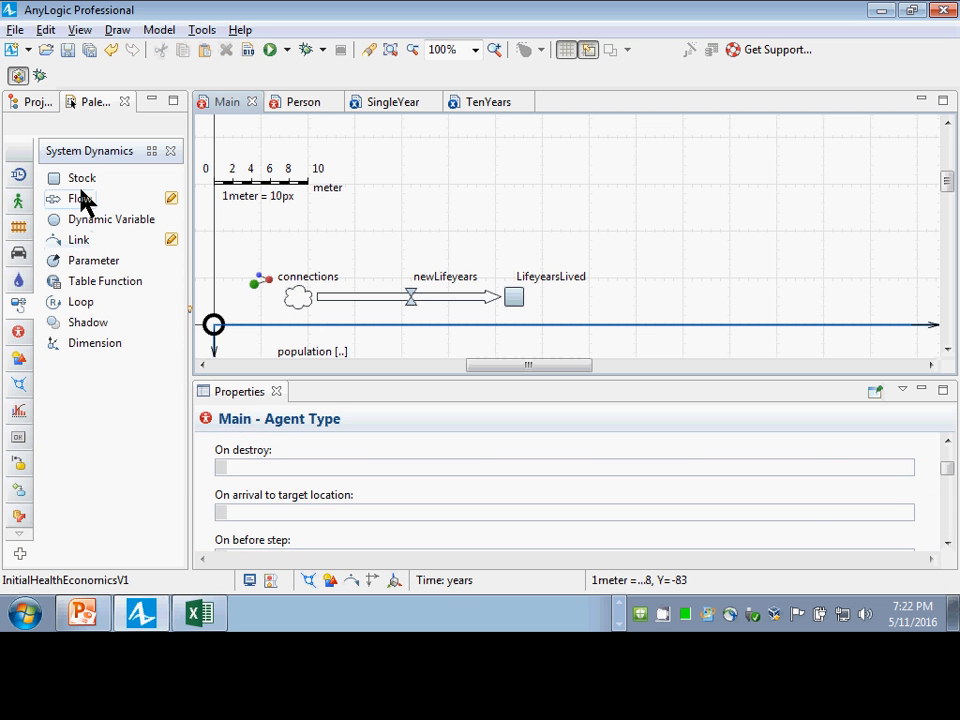
Step: Add a stock named QALYsLived above the LifeyearsLived stock in Main
{"action": "left_click", "coordinate": [50, 180]}
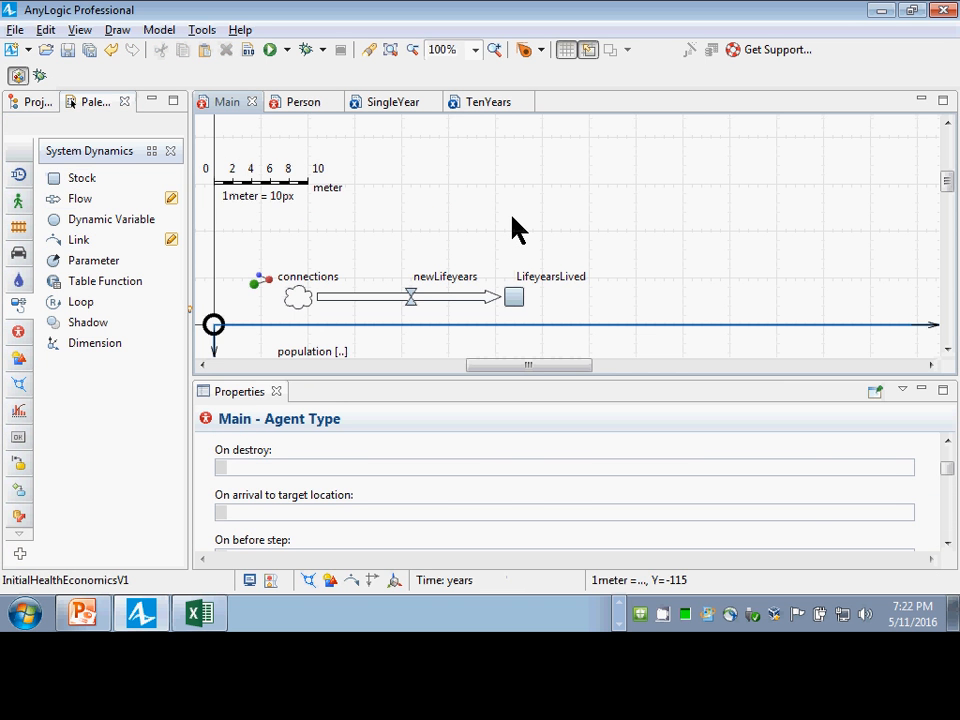
{"action": "left_click_drag", "start_coordinate": [62, 180], "coordinate": [531, 236]}
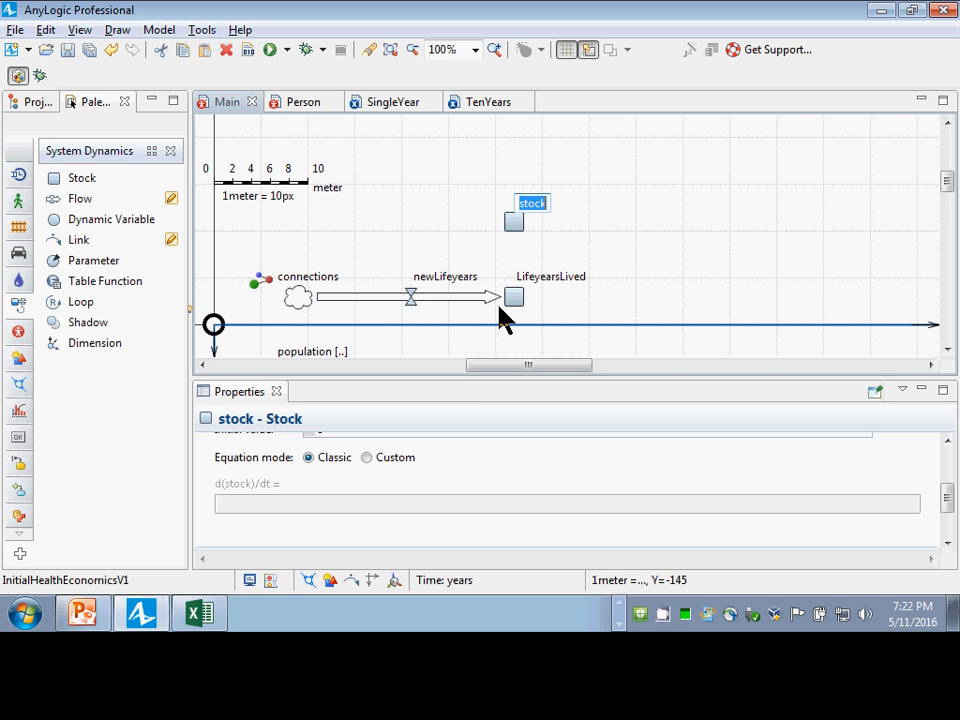
{"action": "type", "text": "QALYsLived"}
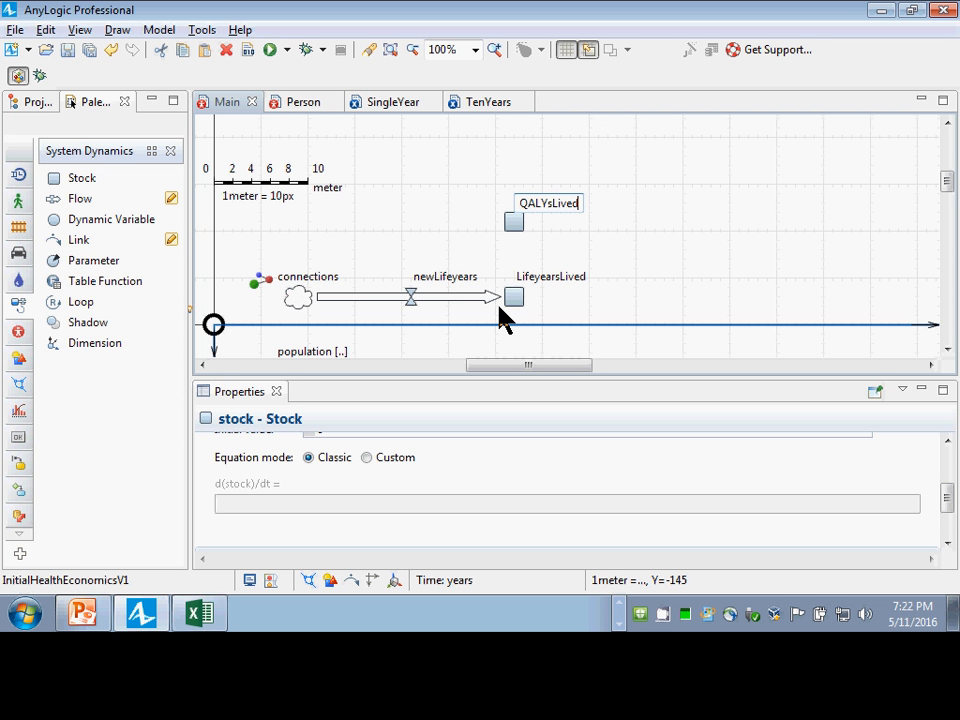
{"action": "key", "text": "Return"}
Step: Add a flow named newQALYs running from a cloud into the QALYsLived stock
{"action": "left_click_drag", "start_coordinate": [77, 199], "coordinate": [317, 221]}
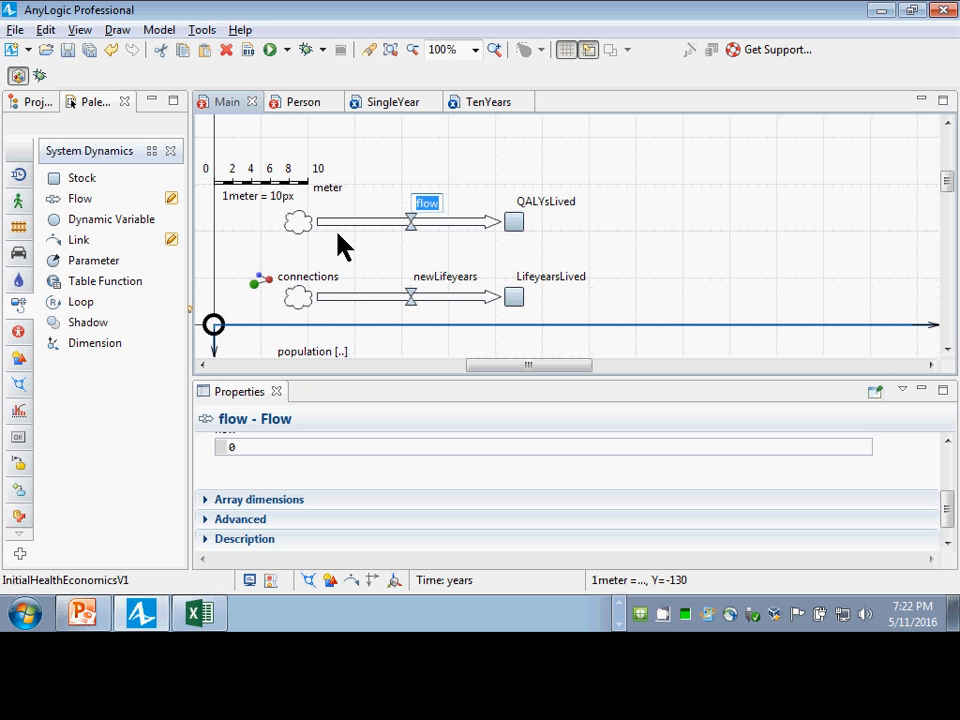
{"action": "type", "text": "newQALYs"}
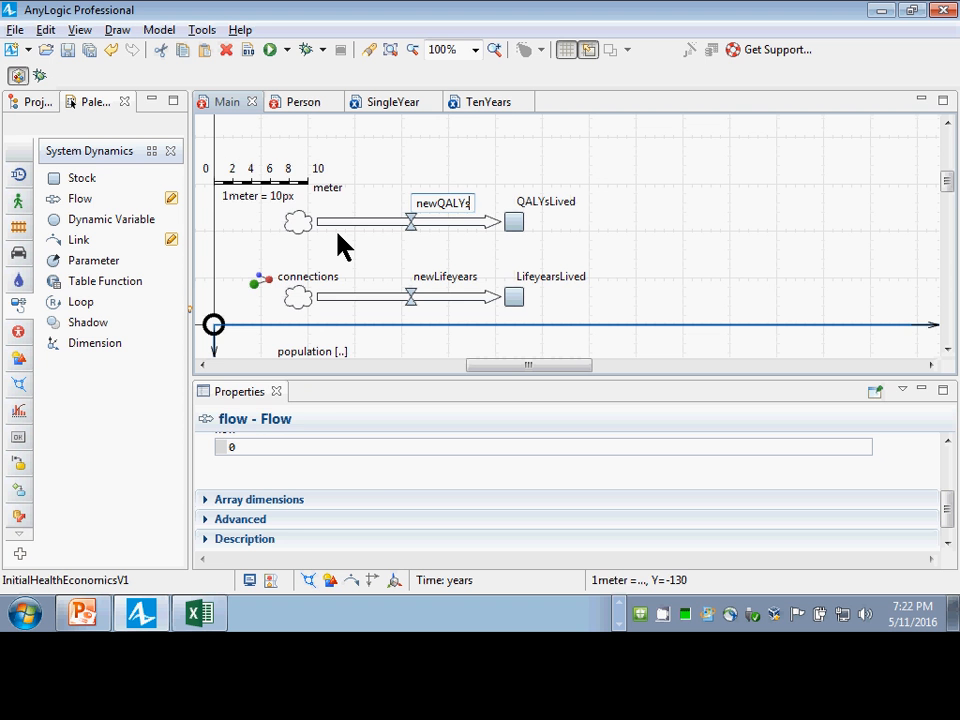
{"action": "key", "text": "Return"}
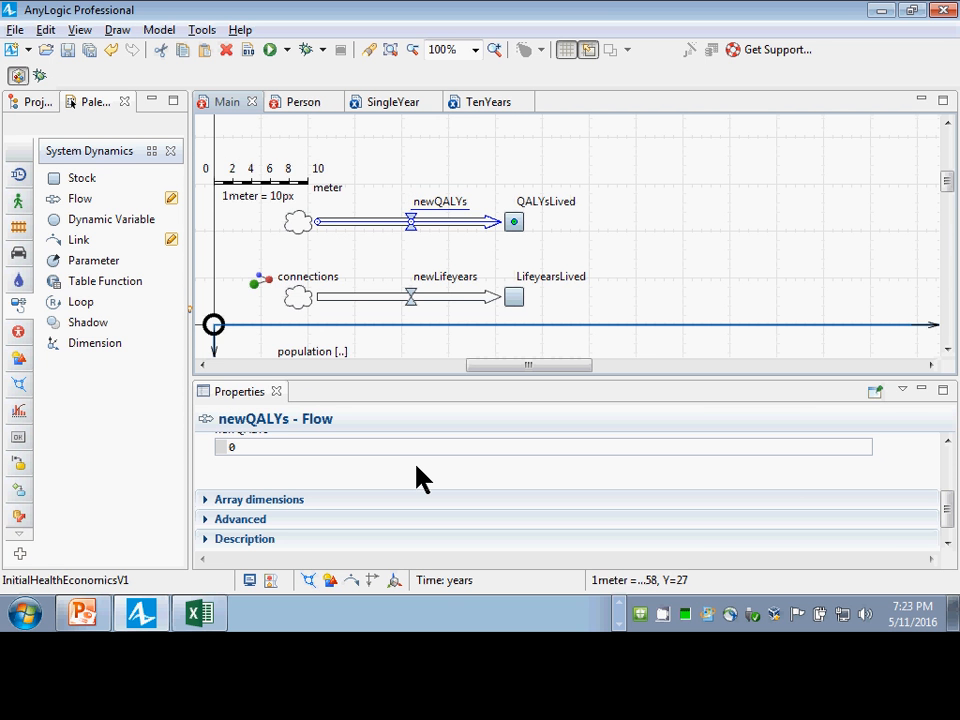
Step: Set the newQALYs flow formula to this.population.totalQOL() and save the model
{"action": "left_click", "coordinate": [390, 448]}
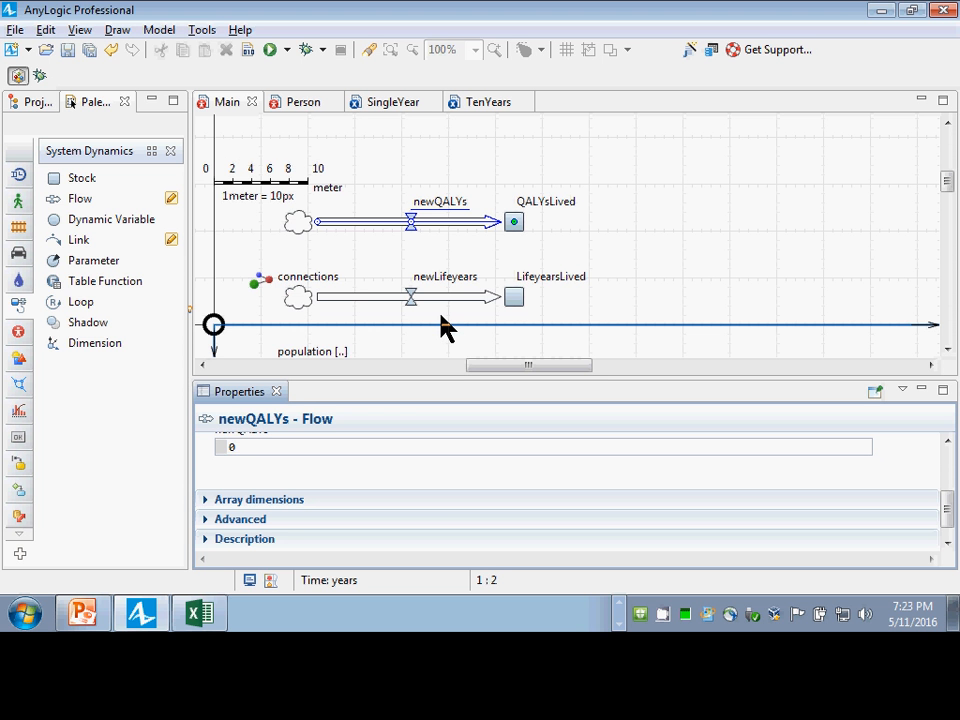
{"action": "key", "text": "shift+Home"}
{"action": "type", "text": "this.population."}
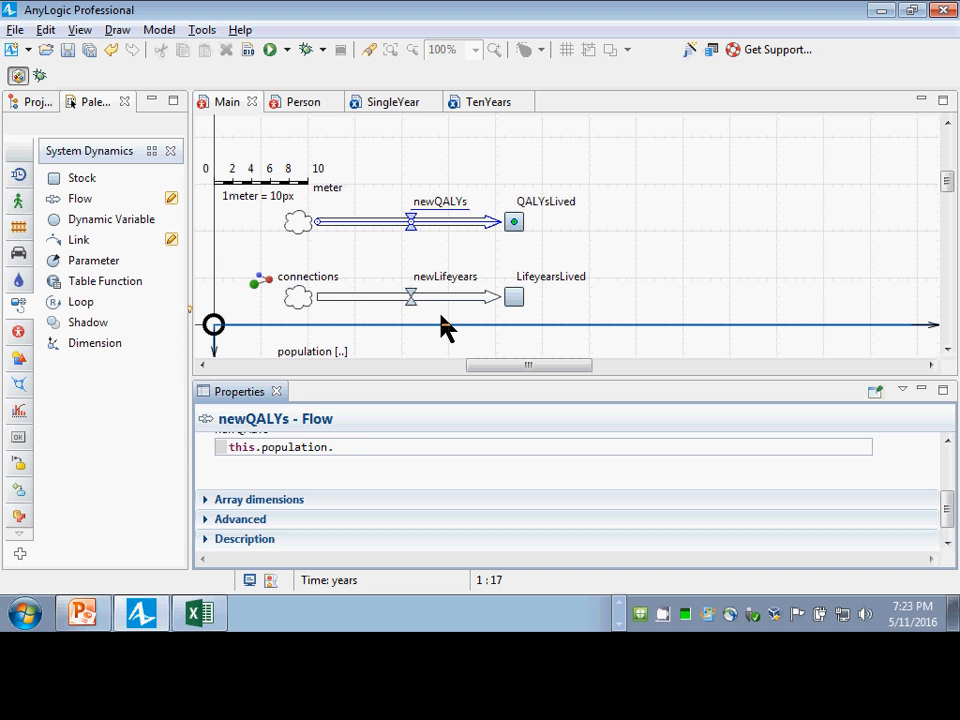
{"action": "type", "text": "totalQOL()"}
{"action": "key", "text": "ctrl+s"}
Step: Show the project tree and compare the formulas of the newQALYs and newLifeyears flows in Main
{"action": "left_click", "coordinate": [16, 101]}
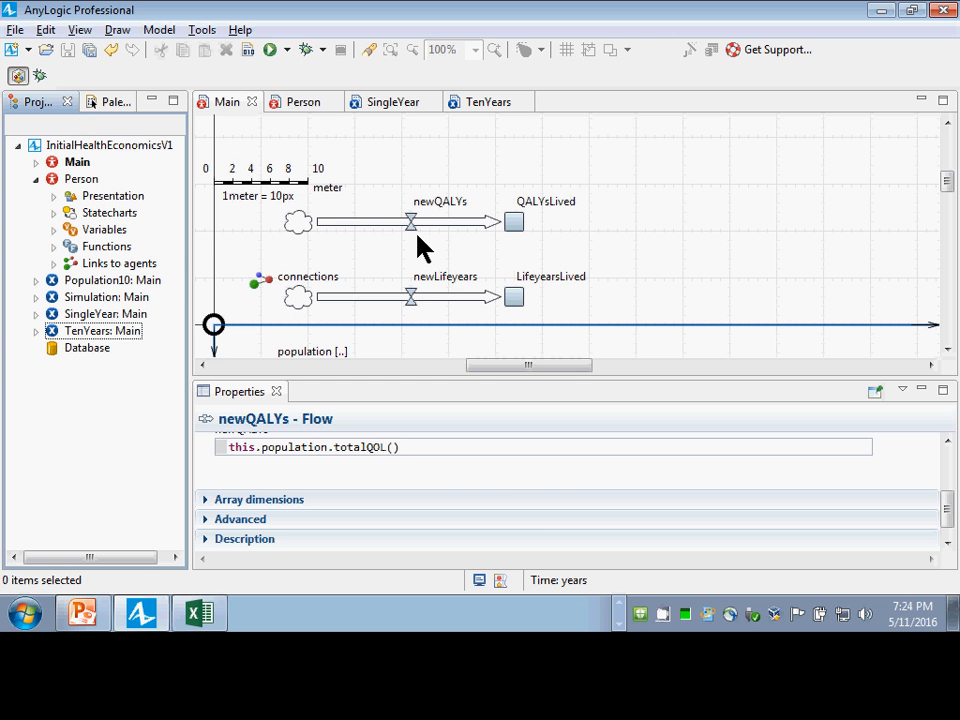
{"action": "left_click", "coordinate": [412, 222]}
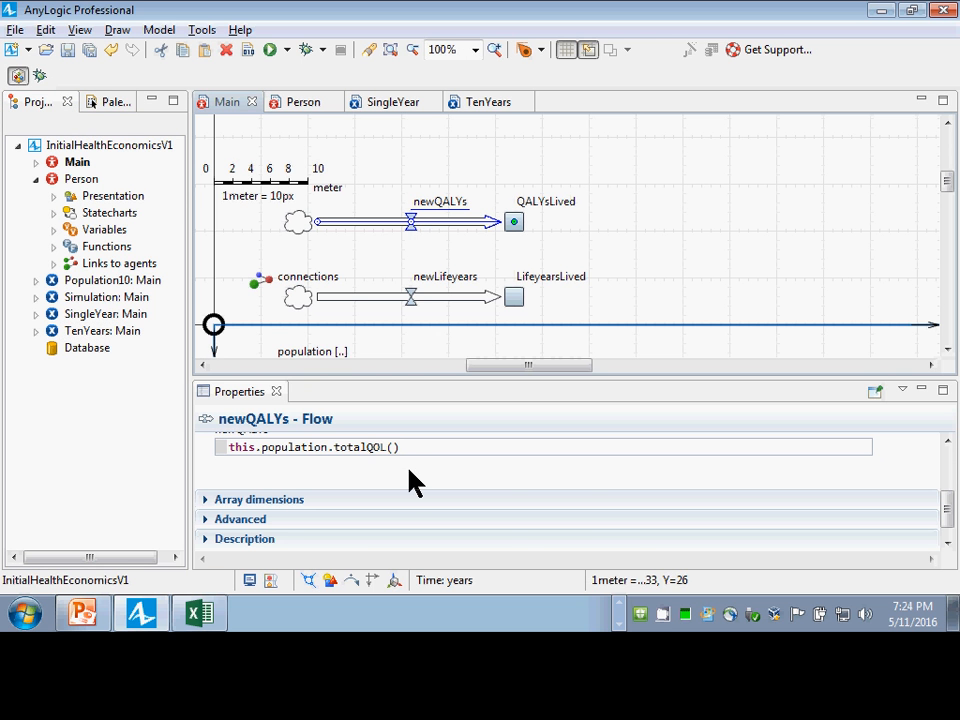
{"action": "left_click_drag", "start_coordinate": [399, 447], "coordinate": [333, 450]}
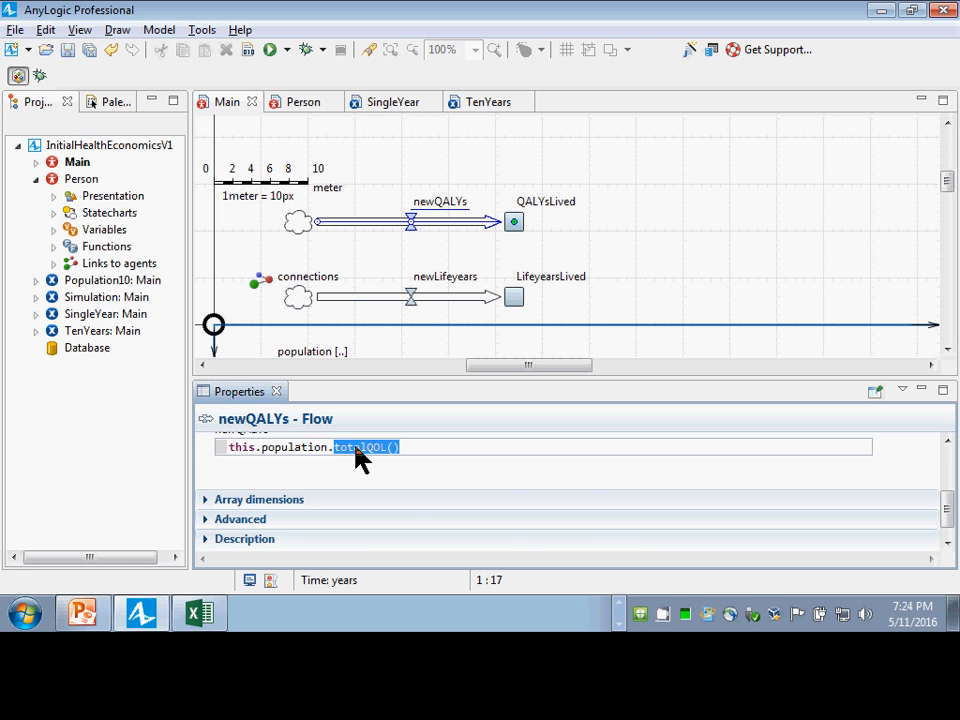
{"action": "left_click", "coordinate": [365, 448]}
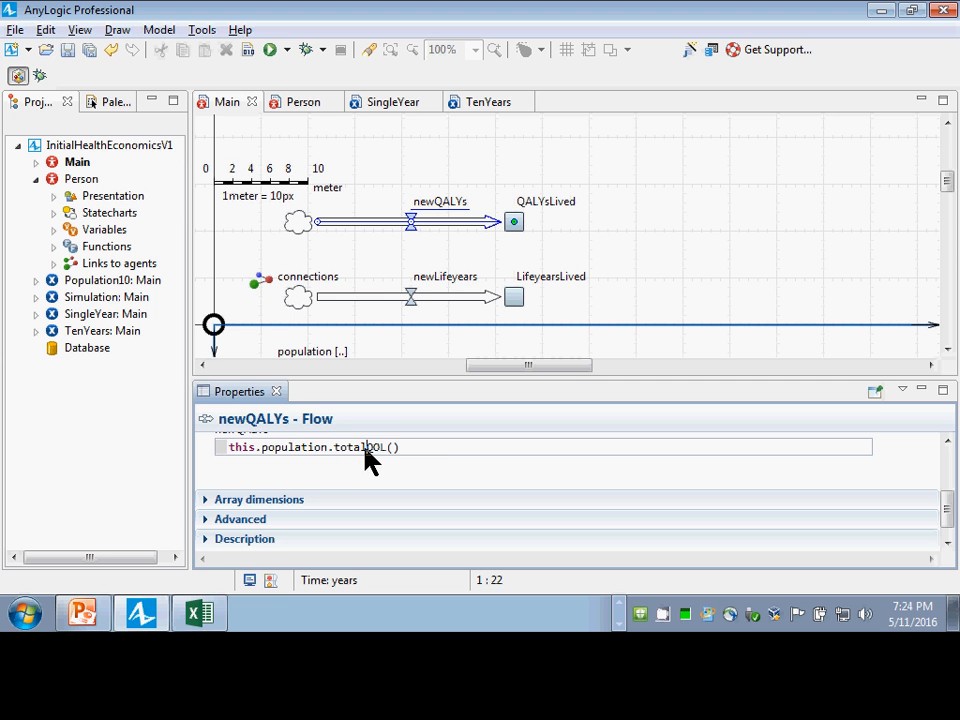
{"action": "left_click", "coordinate": [409, 304]}
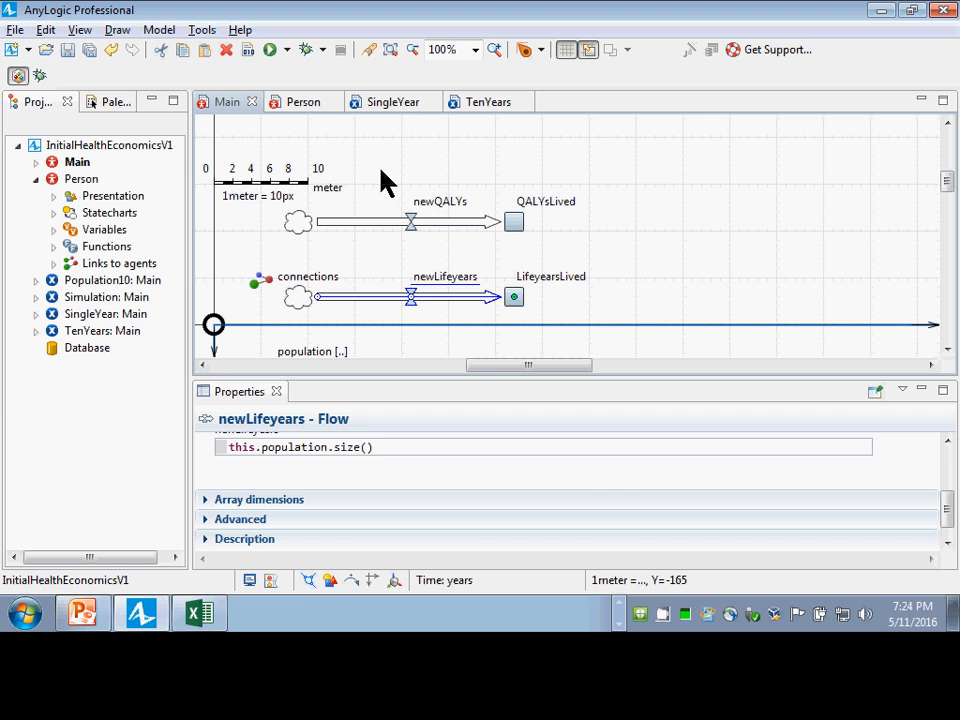
{"action": "left_click", "coordinate": [410, 222]}
{"action": "left_click_drag", "start_coordinate": [402, 447], "coordinate": [369, 448]}
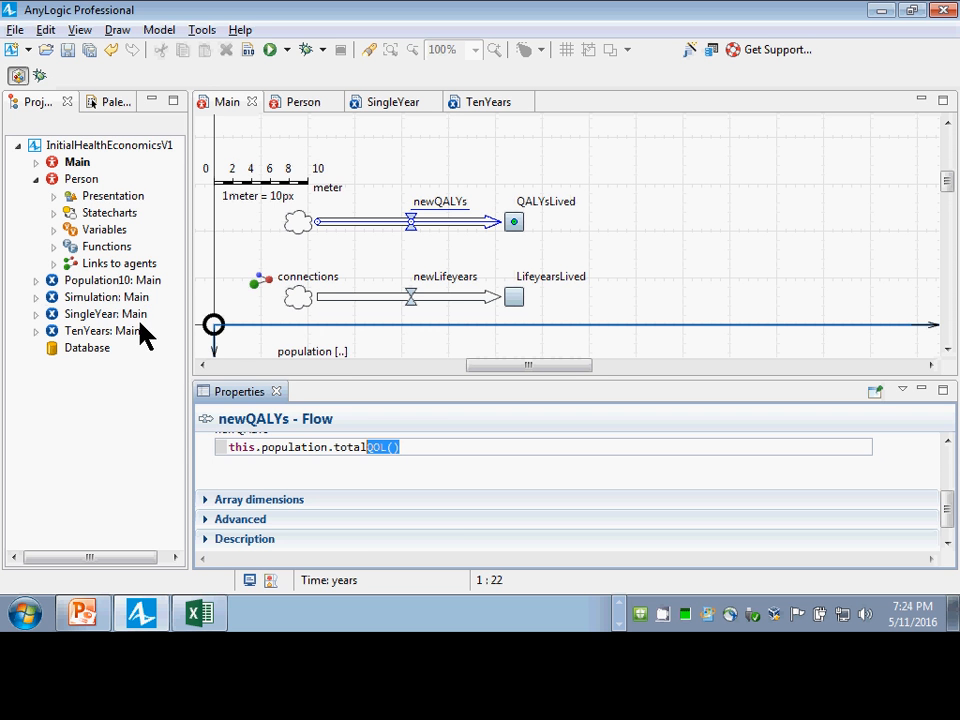
Step: Run the Simulation experiment to test the new QALY flow, dismiss the error dialog and close the run window
{"action": "right_click", "coordinate": [104, 304]}
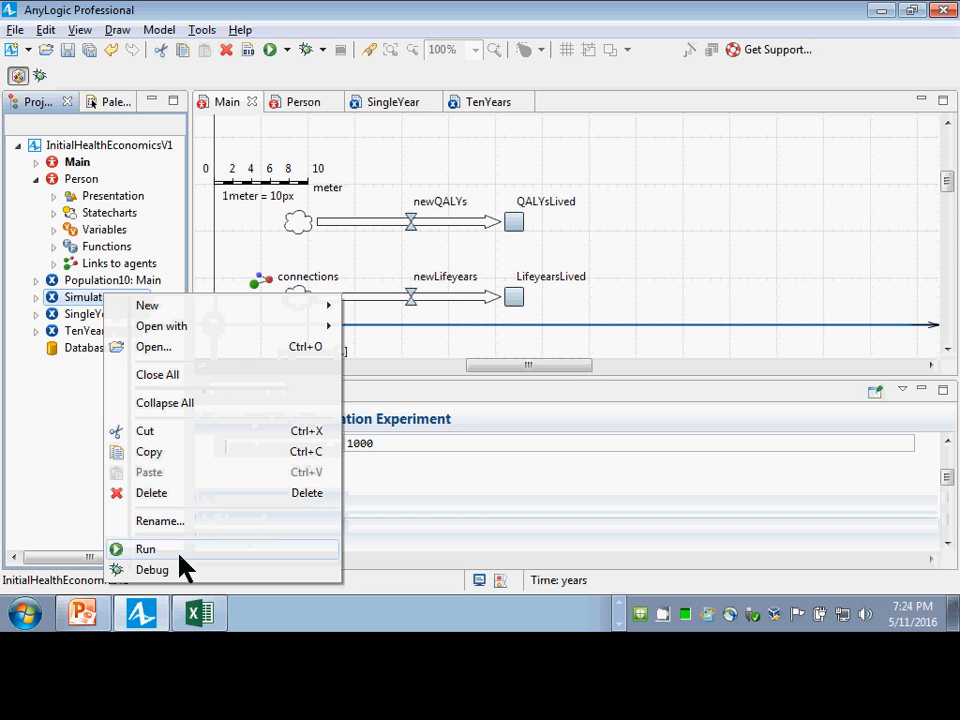
{"action": "left_click", "coordinate": [179, 552]}
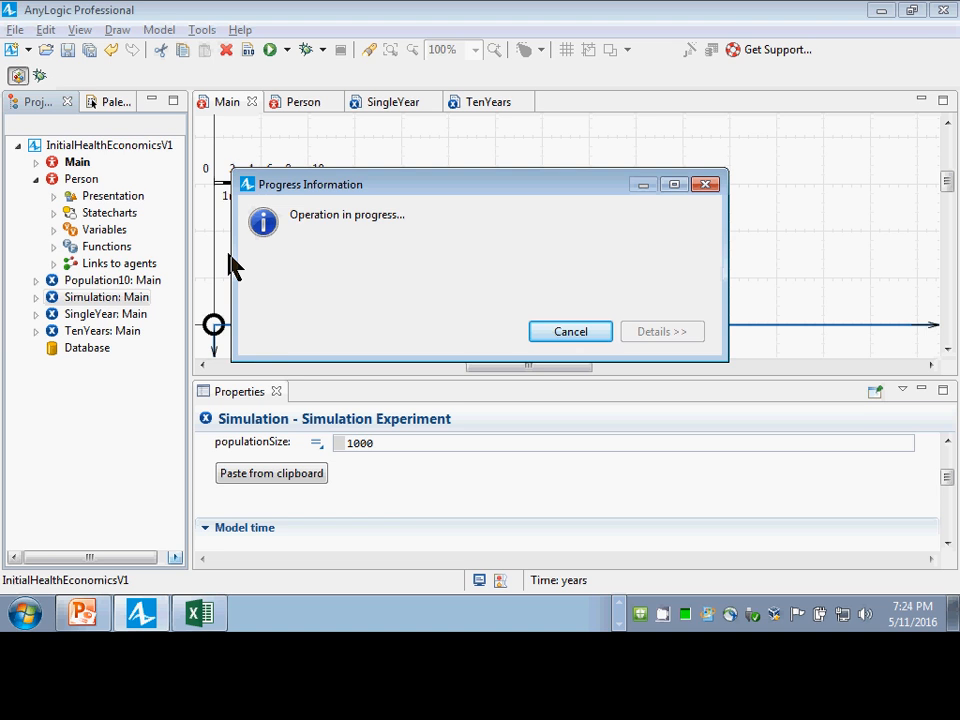
{"action": "left_click", "coordinate": [92, 147]}
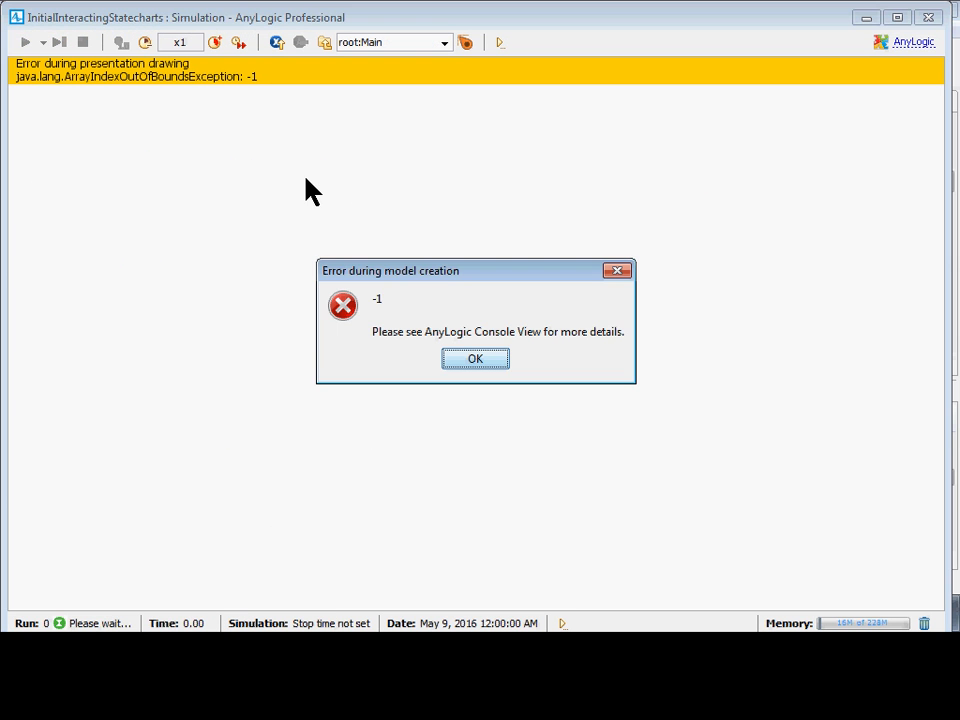
{"action": "left_click", "coordinate": [448, 360]}
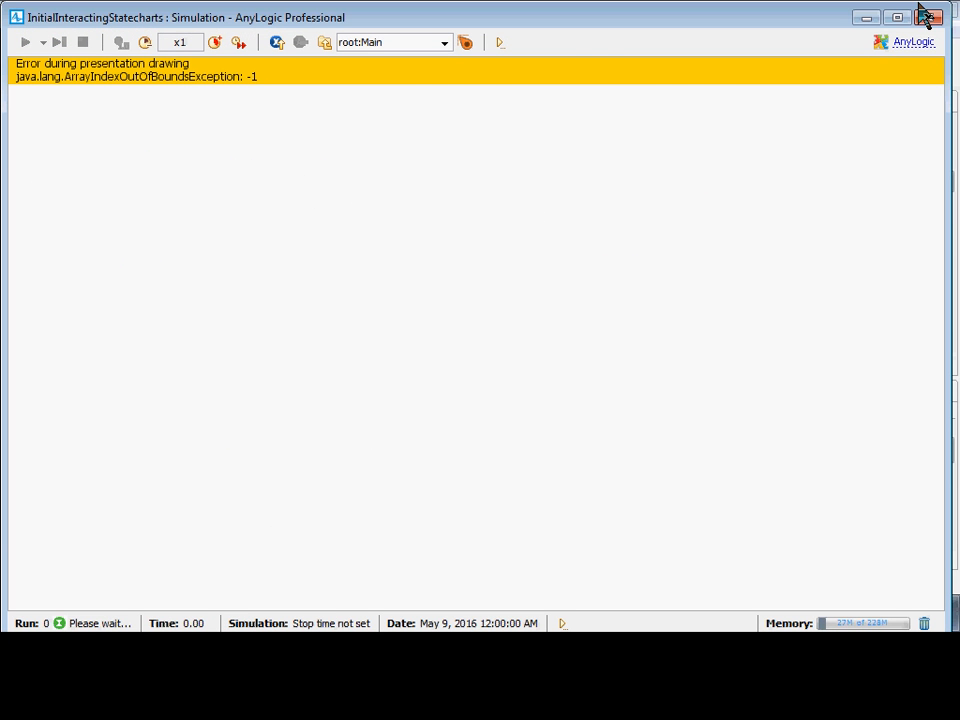
{"action": "left_click", "coordinate": [929, 17]}
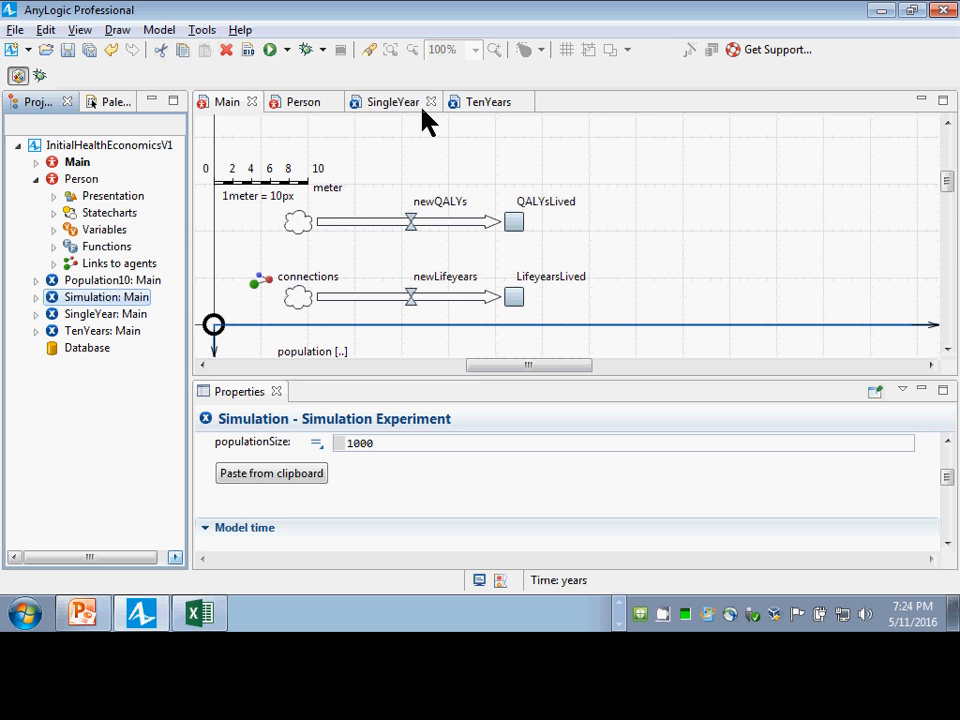
Step: Examine the entry actions of the NormalAndUnderweight, Overweight and Obese states in Person for their weightIndex assignments
{"action": "left_click", "coordinate": [295, 102]}
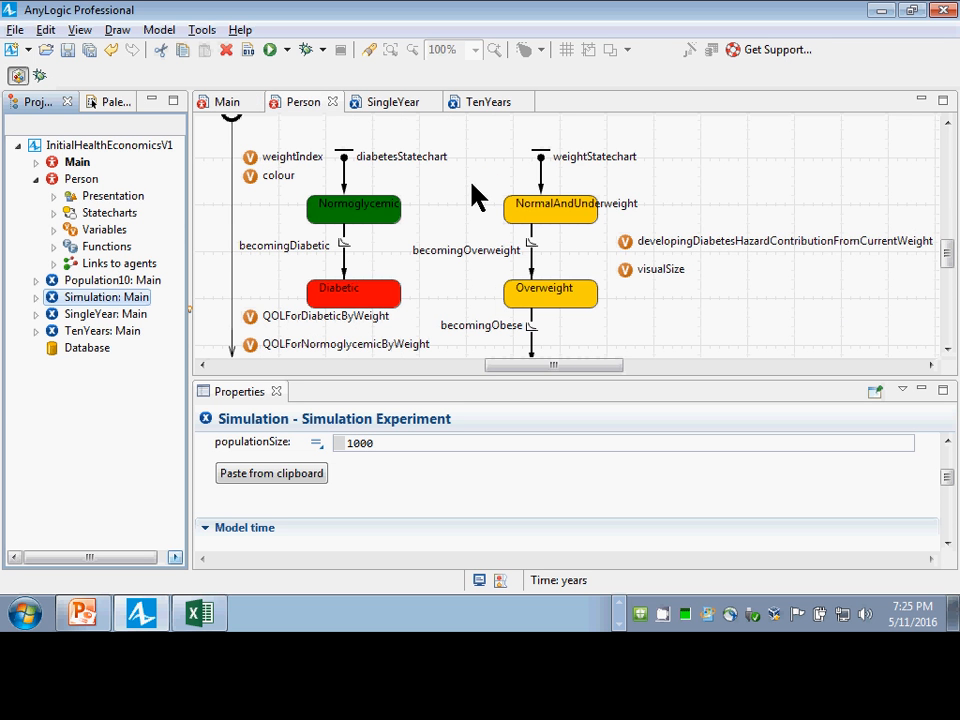
{"action": "left_click", "coordinate": [536, 212]}
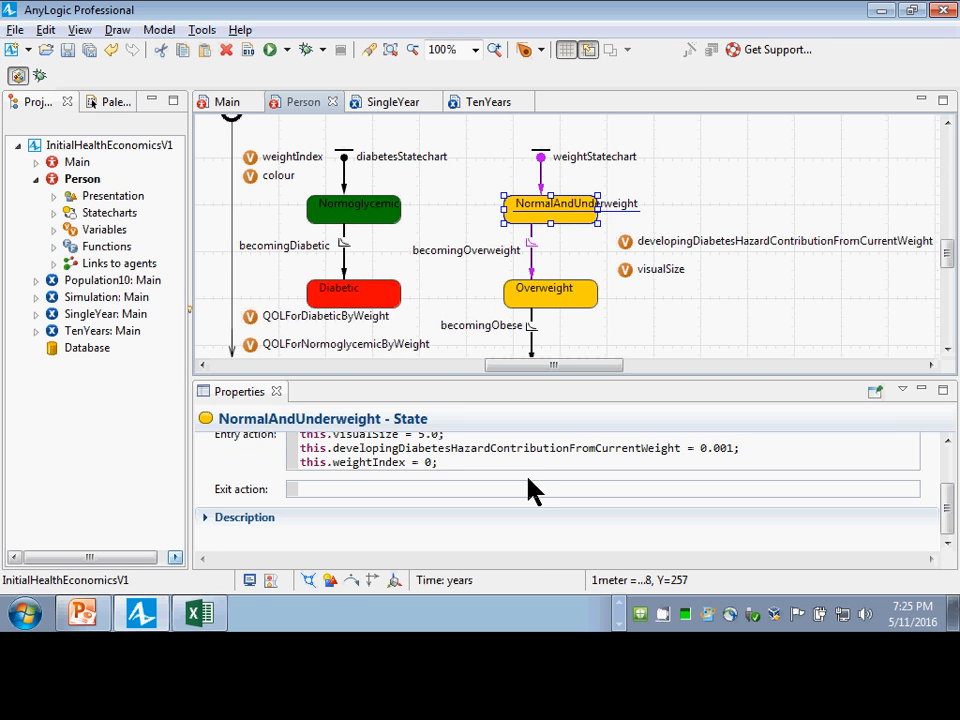
{"action": "scroll", "coordinate": [540, 480], "scroll_direction": "up", "scroll_amount": 3}
{"action": "scroll", "coordinate": [531, 482], "scroll_direction": "down", "scroll_amount": 1}
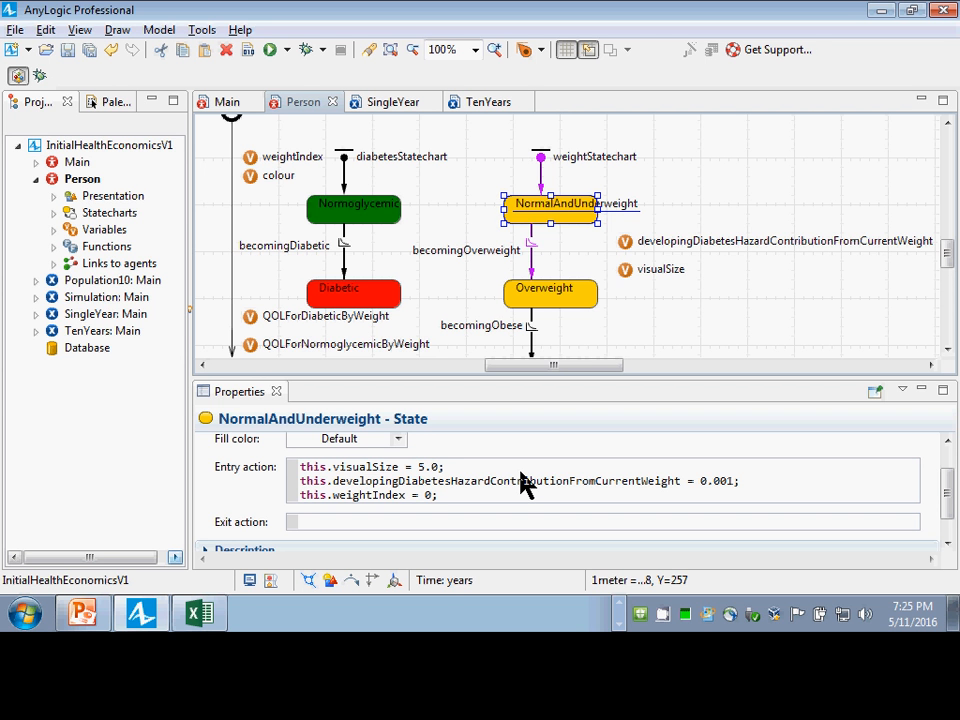
{"action": "scroll", "coordinate": [520, 250], "scroll_direction": "down", "scroll_amount": 1}
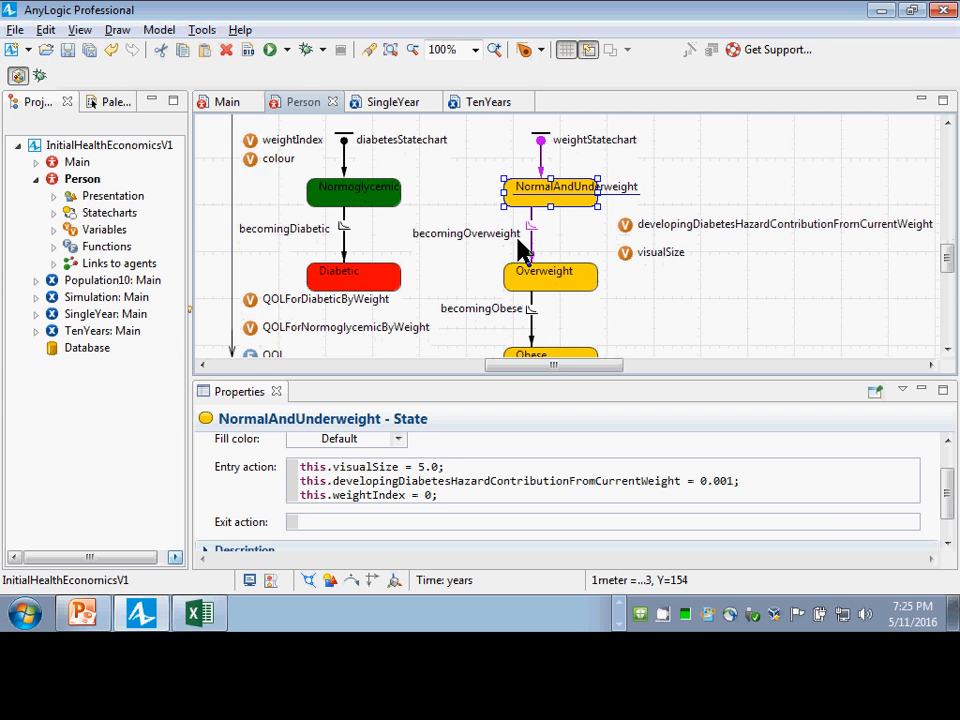
{"action": "scroll", "coordinate": [520, 248], "scroll_direction": "down", "scroll_amount": 2}
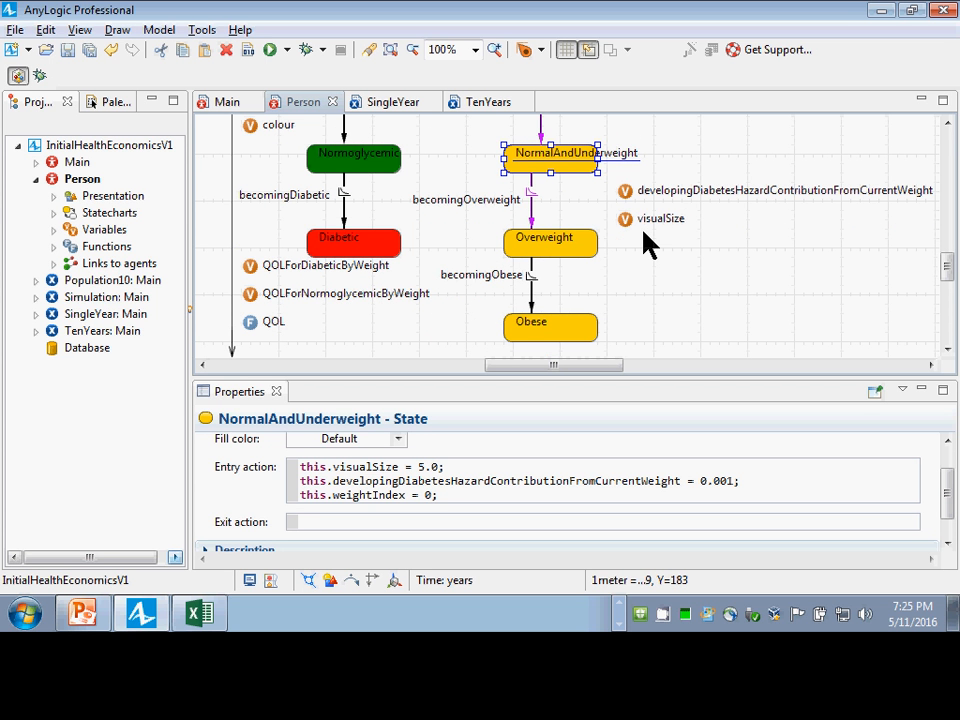
{"action": "left_click", "coordinate": [549, 204]}
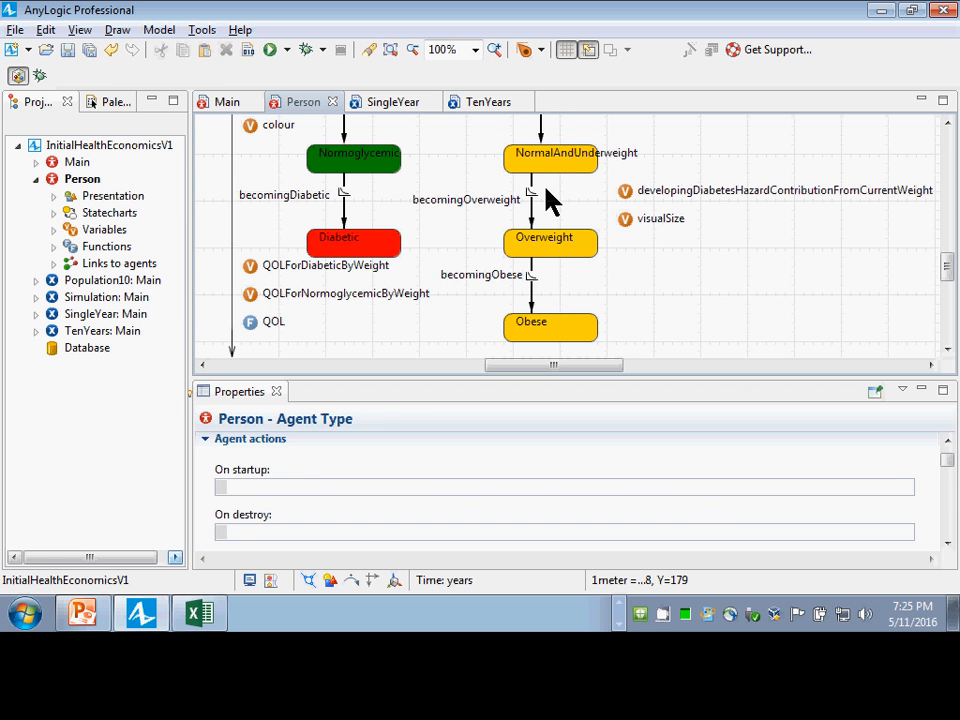
{"action": "left_click", "coordinate": [576, 254]}
{"action": "left_click", "coordinate": [585, 325]}
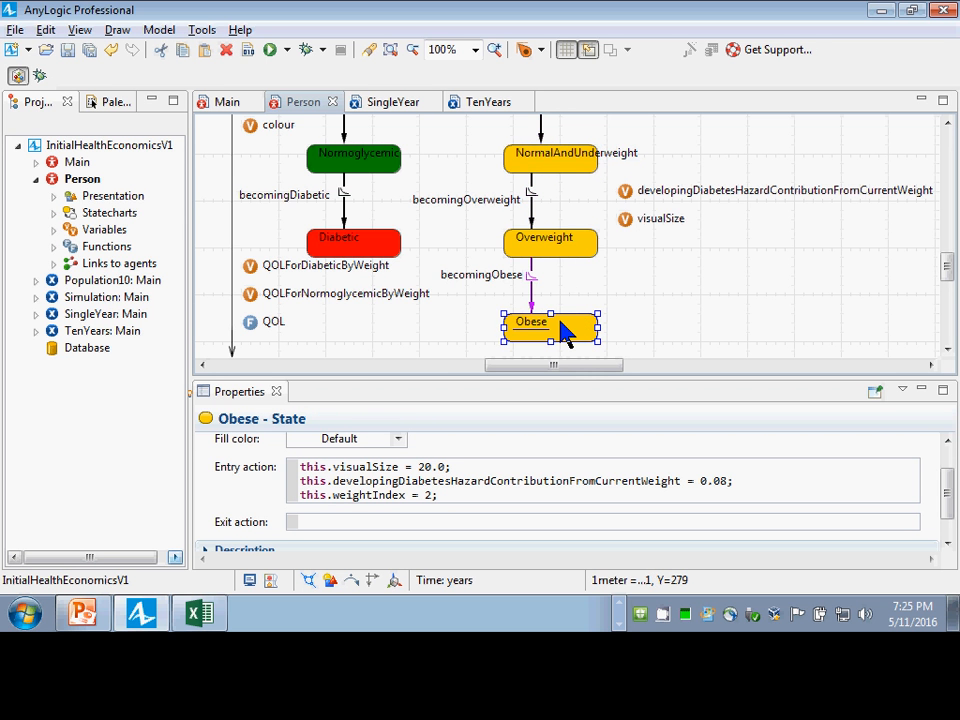
Step: Run the Simulation experiment again to reproduce the model creation error, and close the run window
{"action": "right_click", "coordinate": [102, 300]}
{"action": "left_click", "coordinate": [165, 584]}
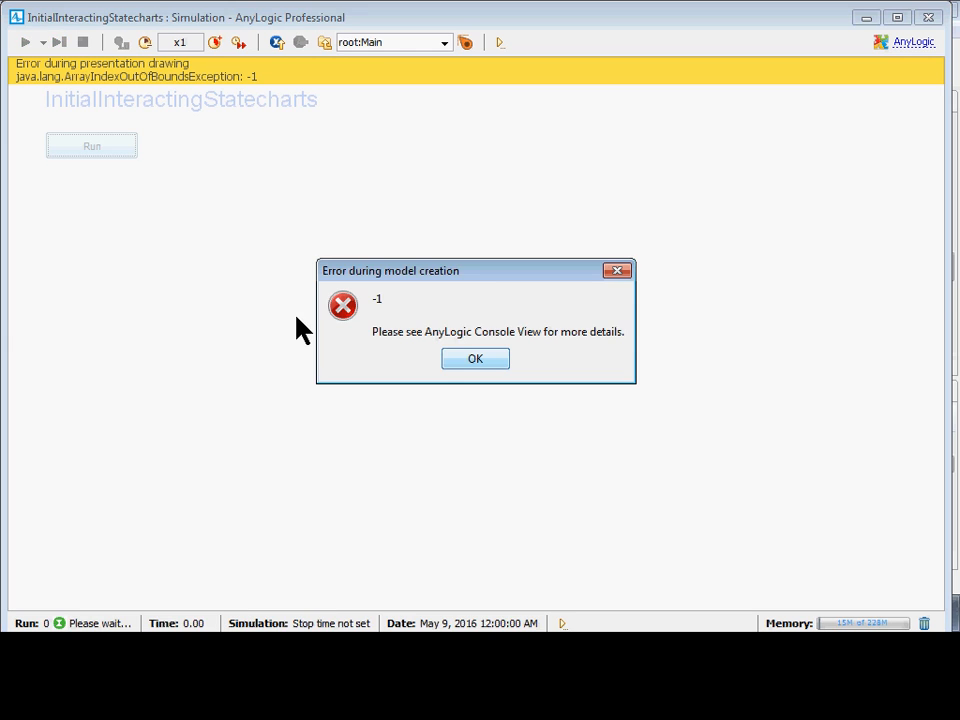
{"action": "left_click", "coordinate": [475, 359]}
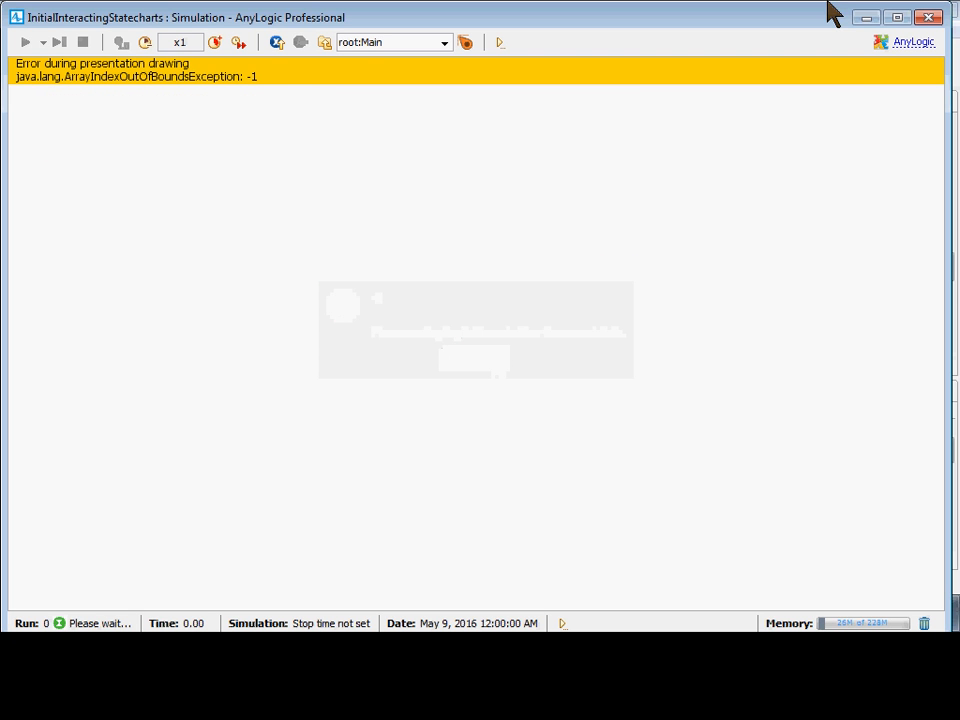
{"action": "left_click", "coordinate": [926, 18]}
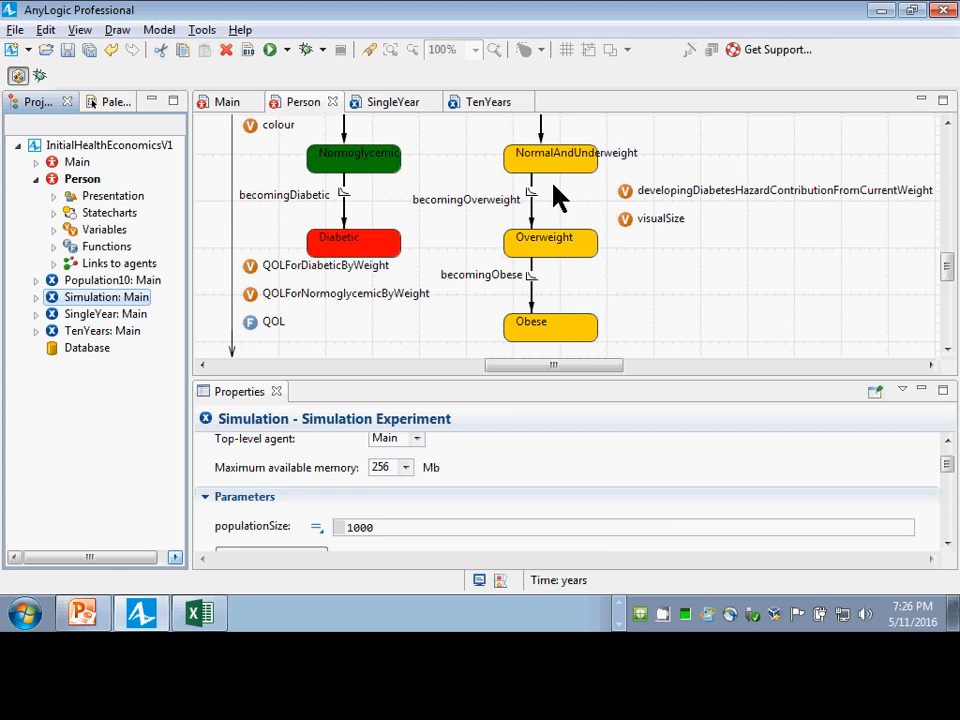
Step: Examine the NormalAndUnderweight state, the weightStatechart entry point and the QOL function in Person for the source of the index error
{"action": "scroll", "coordinate": [553, 175], "scroll_direction": "up", "scroll_amount": 1}
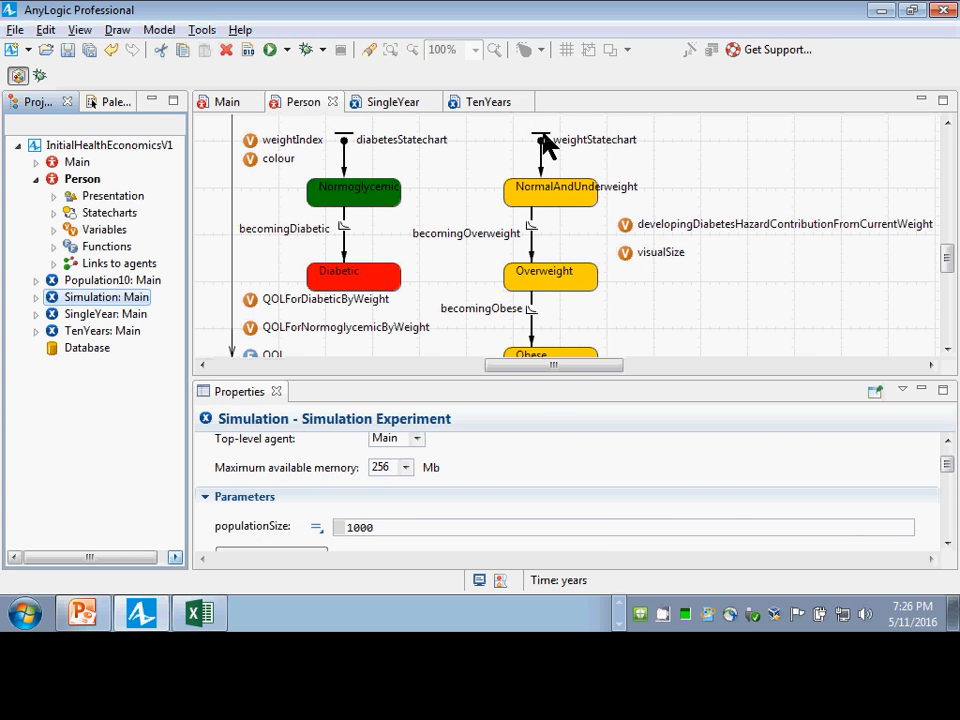
{"action": "left_click", "coordinate": [558, 198]}
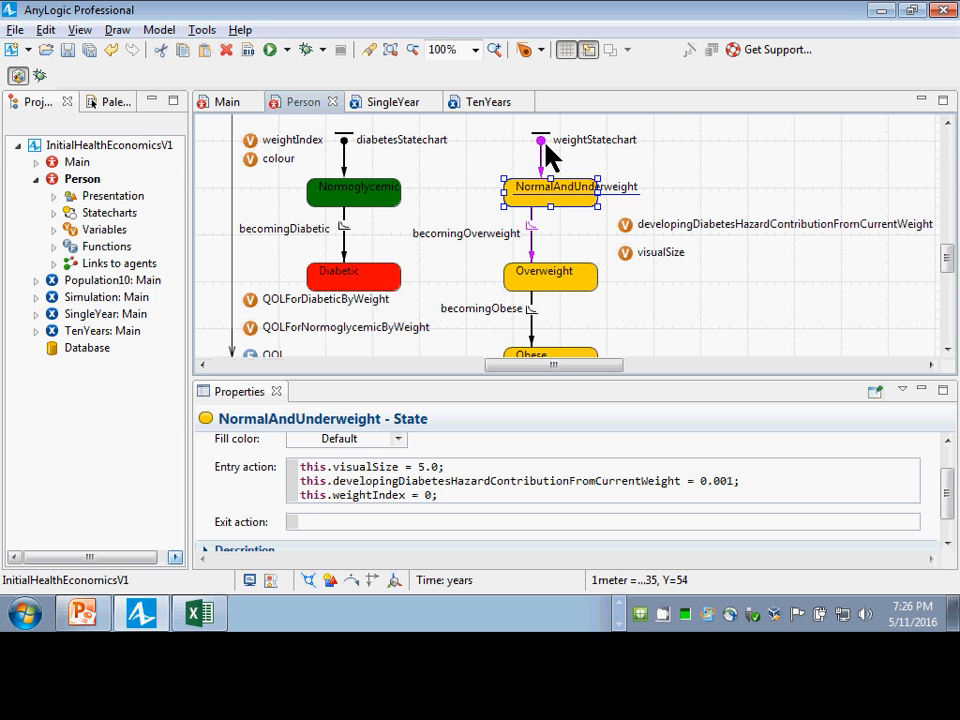
{"action": "scroll", "coordinate": [499, 270], "scroll_direction": "up", "scroll_amount": 1}
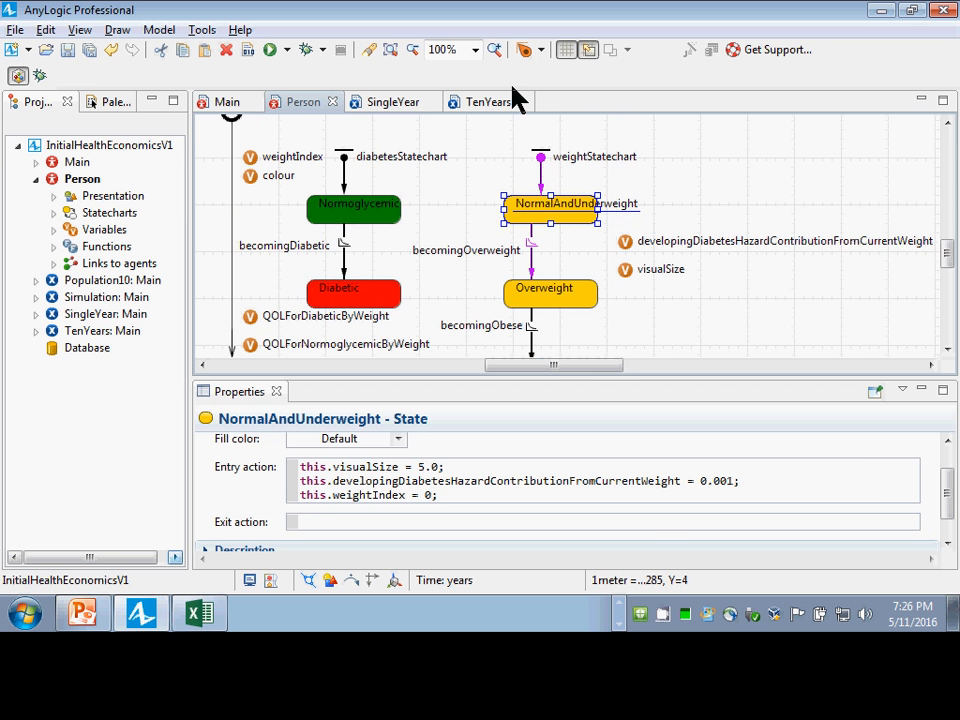
{"action": "left_click", "coordinate": [543, 168]}
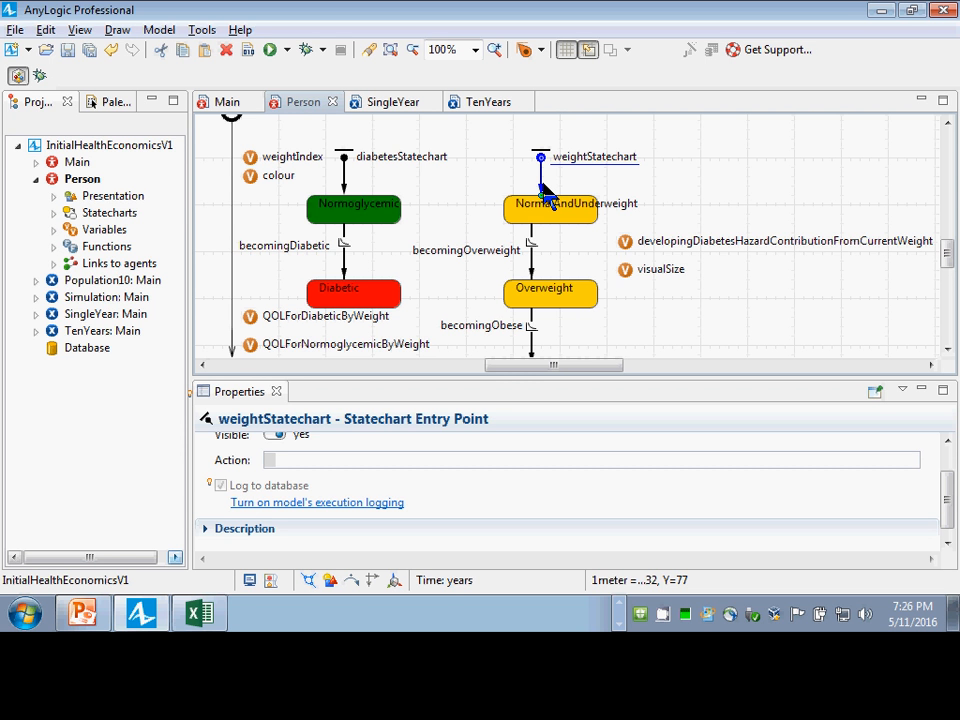
{"action": "scroll", "coordinate": [550, 190], "scroll_direction": "down", "scroll_amount": 2}
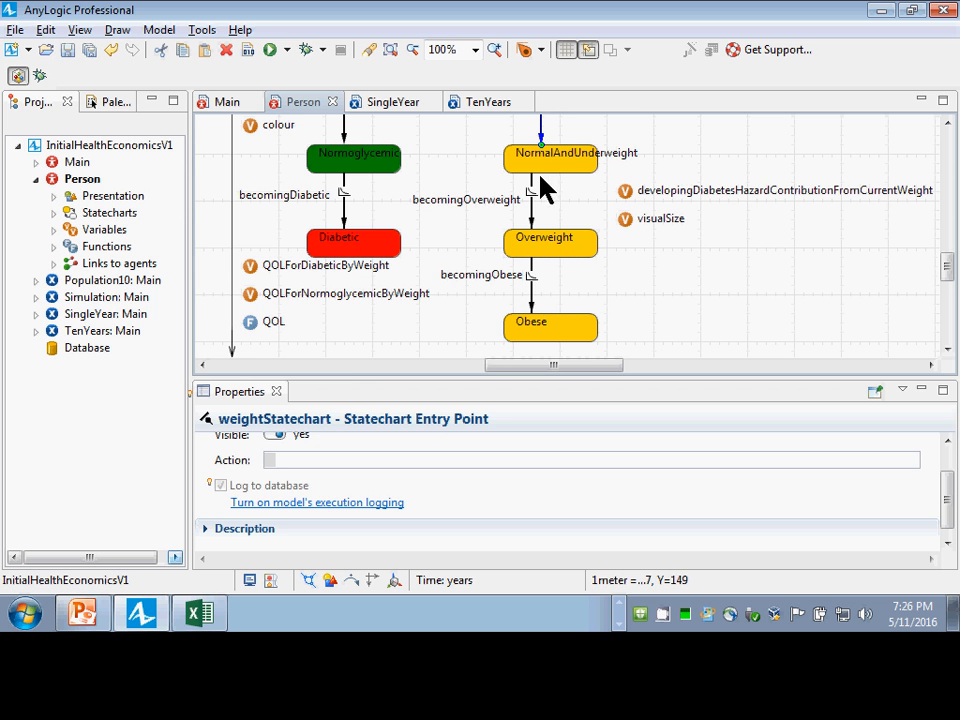
{"action": "left_click", "coordinate": [254, 325]}
{"action": "scroll", "coordinate": [368, 352], "scroll_direction": "up", "scroll_amount": 1}
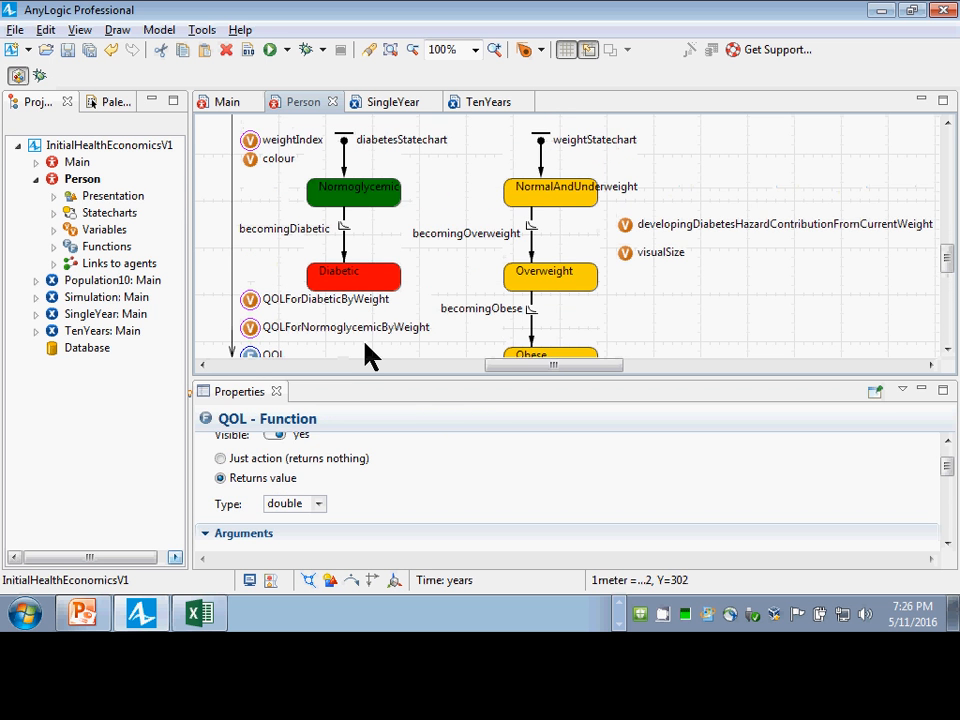
Step: Set the initial value of the weightIndex variable in Person to 0 and save the model
{"action": "scroll", "coordinate": [368, 345], "scroll_direction": "up", "scroll_amount": 2}
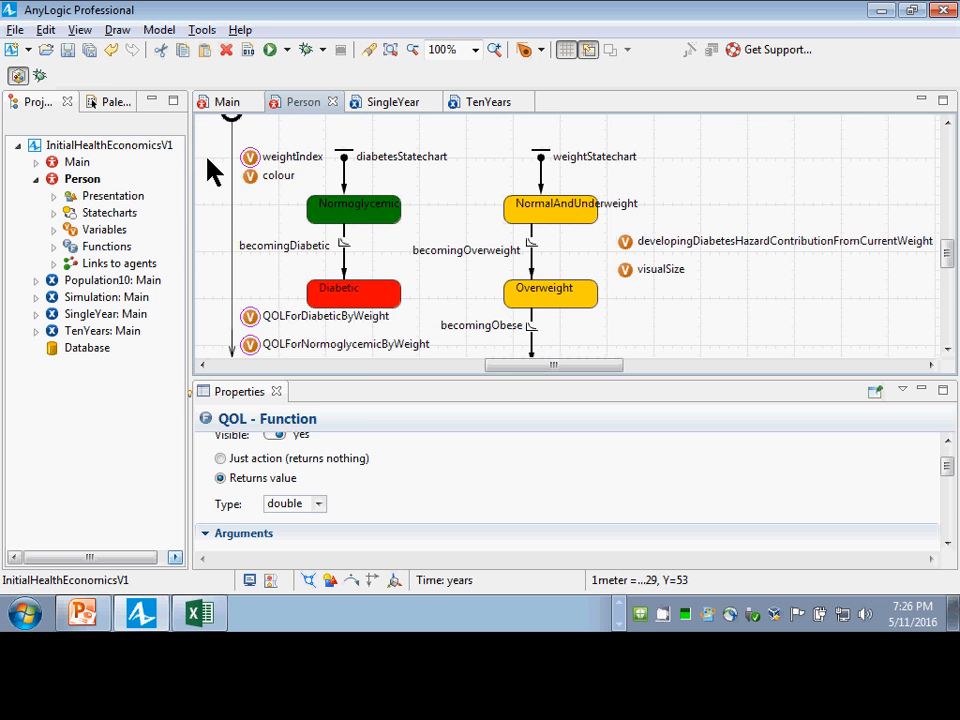
{"action": "left_click", "coordinate": [251, 160]}
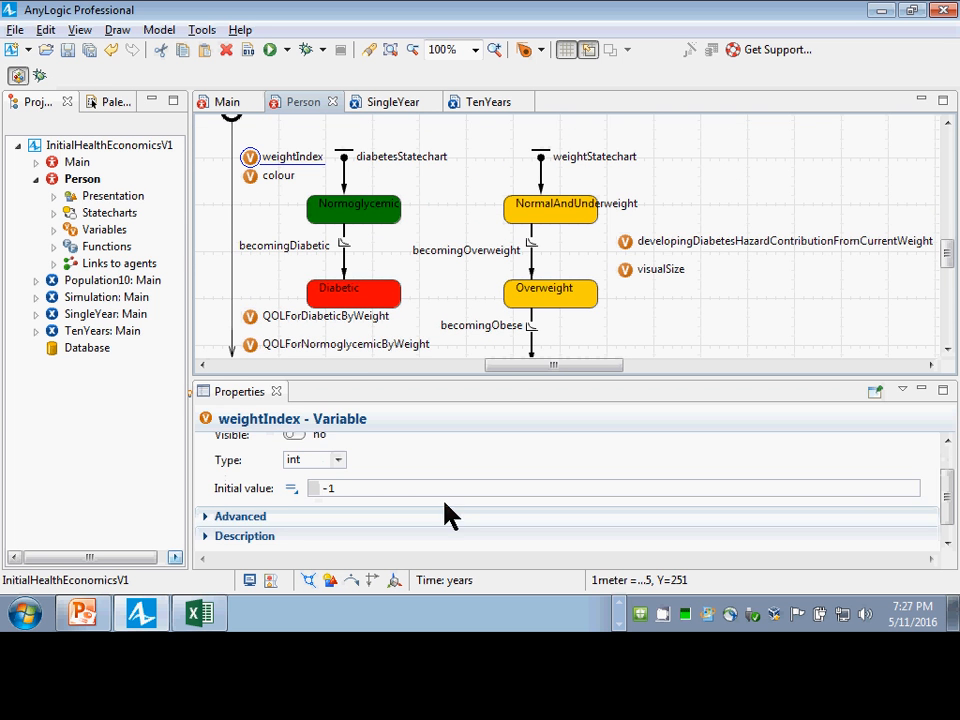
{"action": "left_click", "coordinate": [392, 470]}
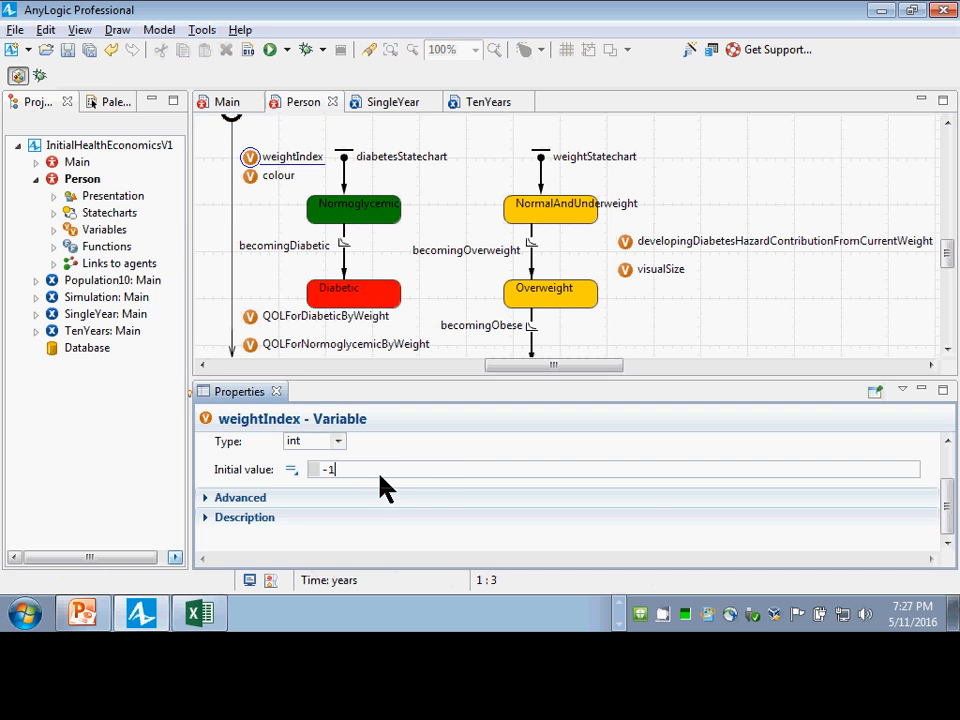
{"action": "key", "text": "BackSpace"}
{"action": "key", "text": "BackSpace"}
{"action": "type", "text": "0"}
{"action": "key", "text": "ctrl+s"}
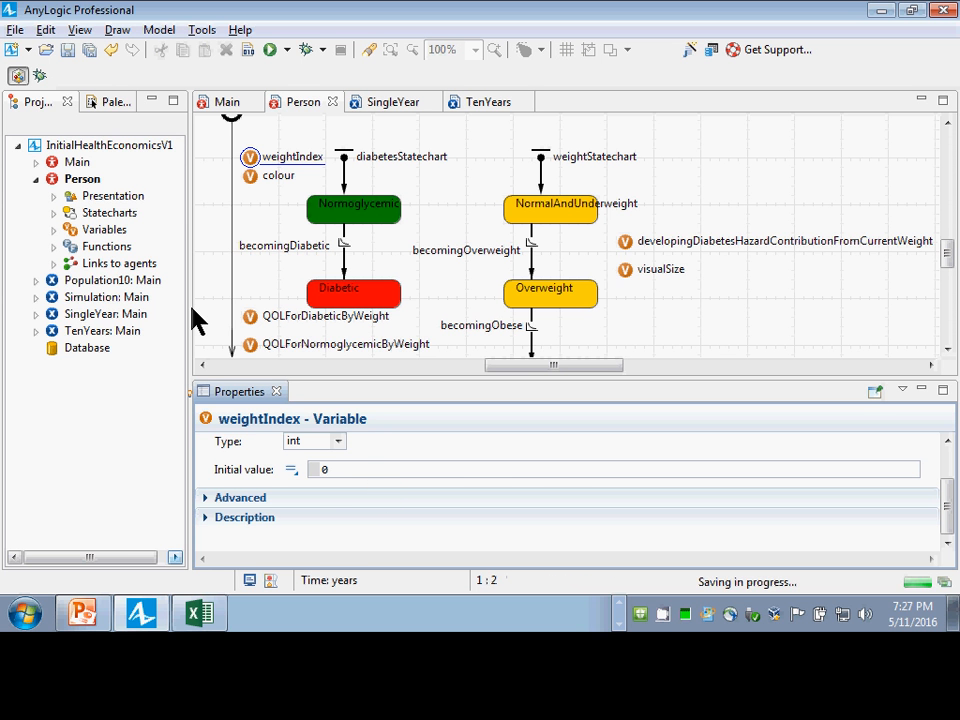
Step: Run the Simulation experiment in virtual time, chart the QALYsLived stock, stop the run and close its window
{"action": "right_click", "coordinate": [100, 308]}
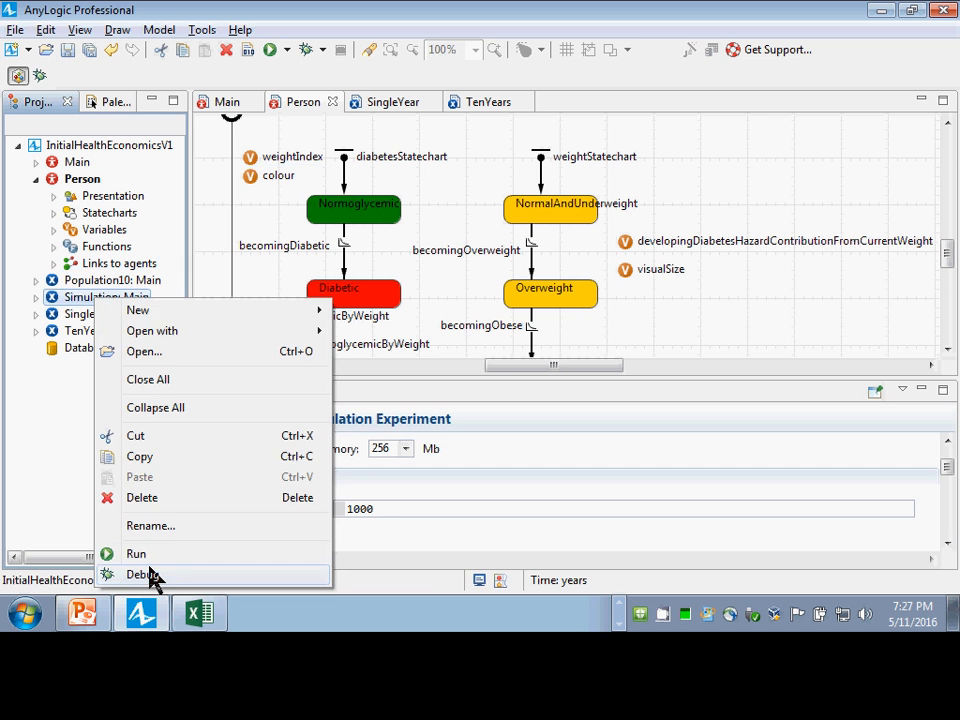
{"action": "left_click", "coordinate": [133, 555]}
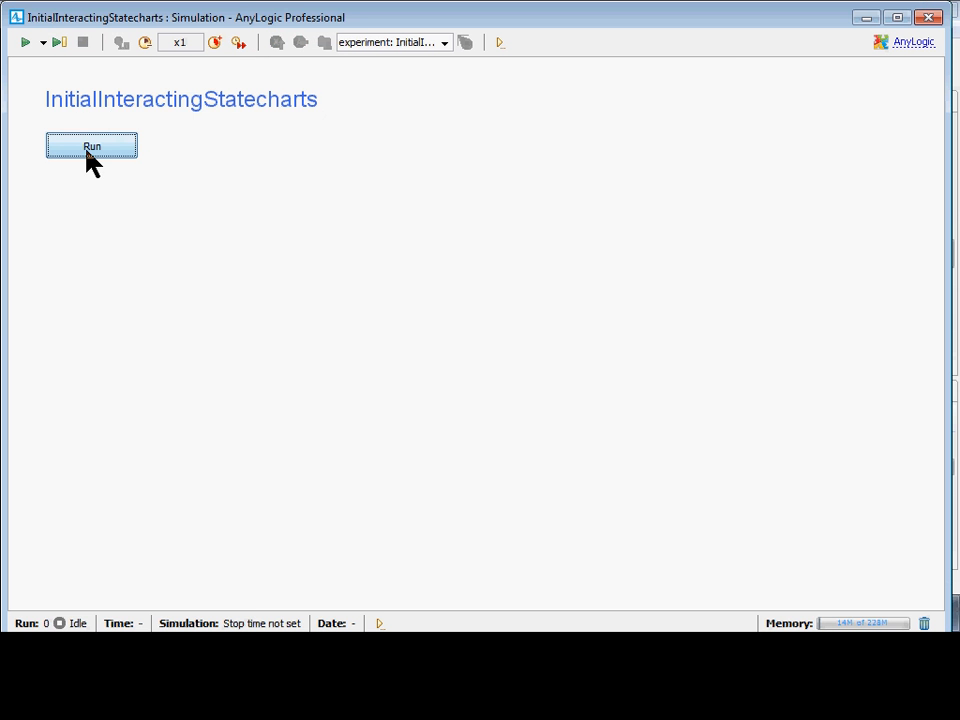
{"action": "left_click", "coordinate": [88, 148]}
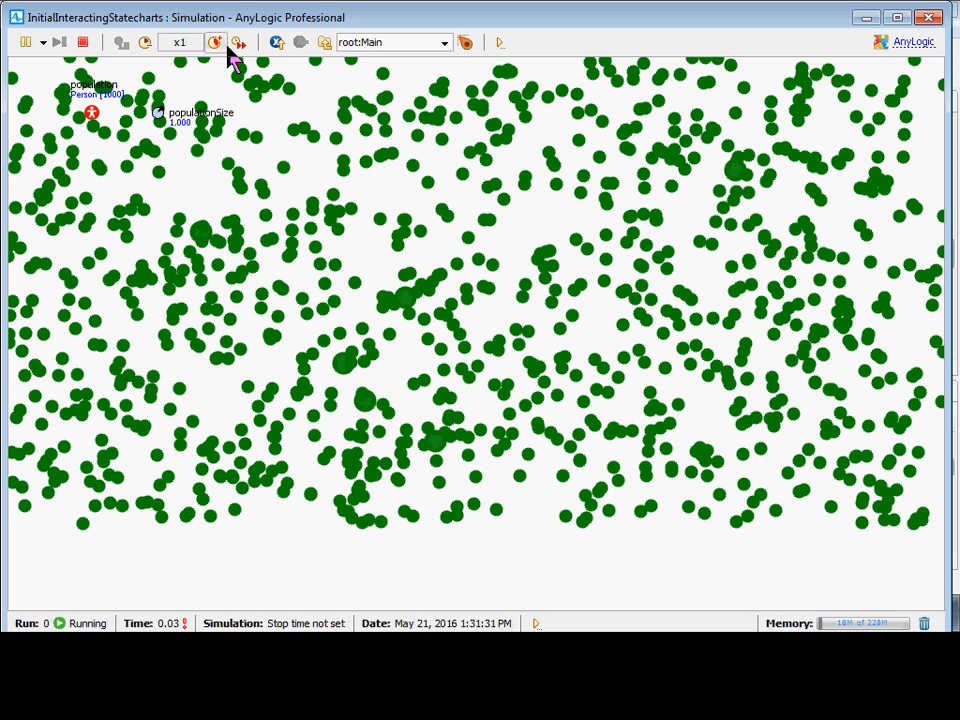
{"action": "left_click", "coordinate": [237, 43]}
{"action": "left_click_drag", "start_coordinate": [505, 178], "coordinate": [567, 499]}
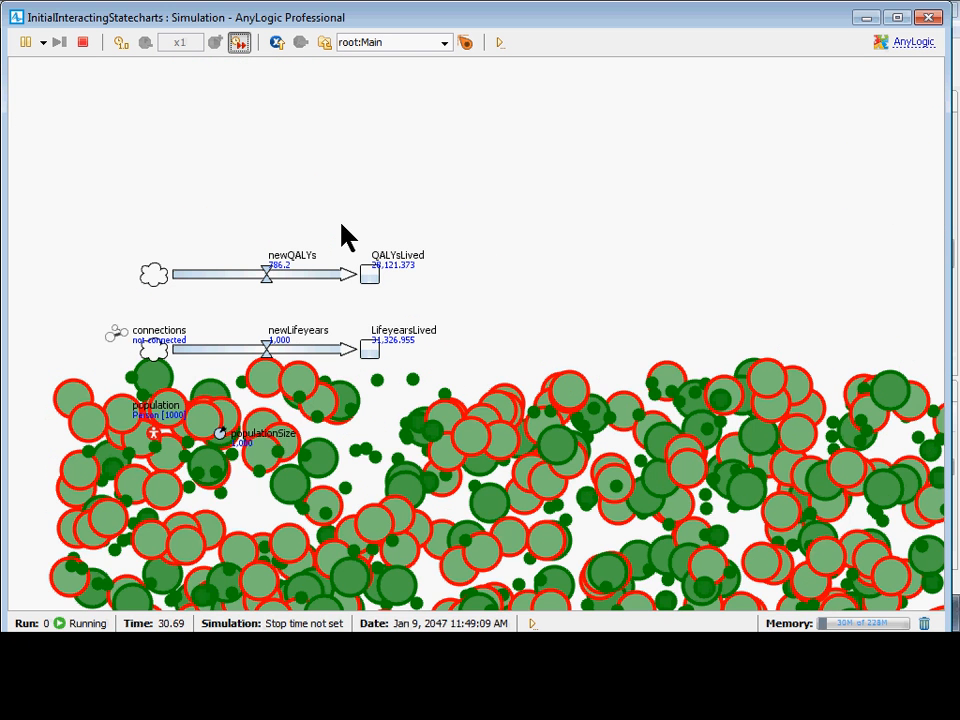
{"action": "left_click", "coordinate": [368, 275]}
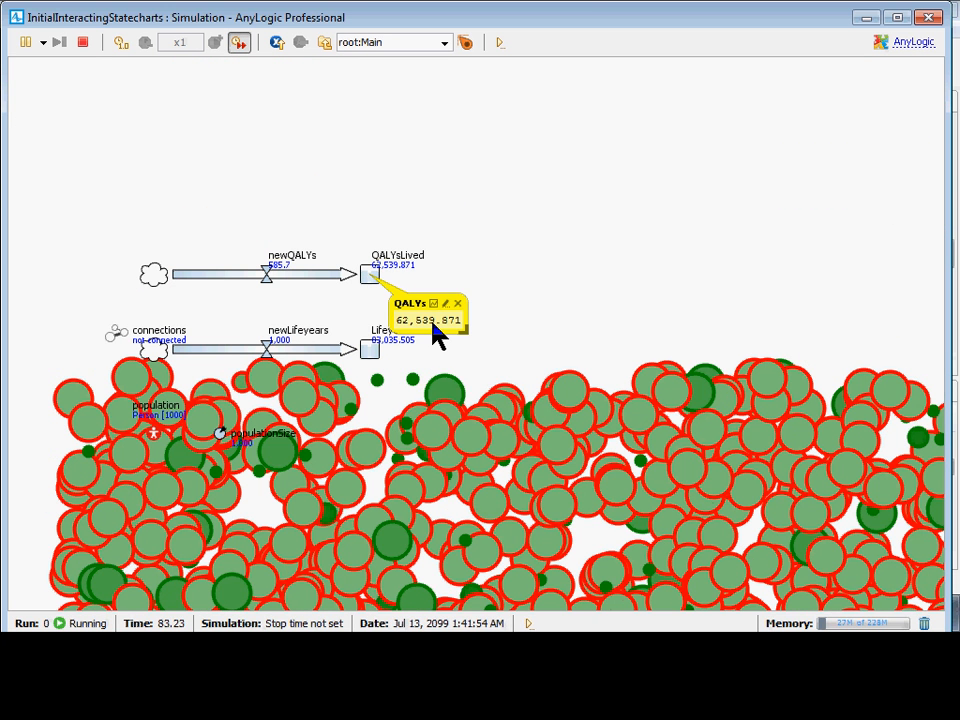
{"action": "left_click", "coordinate": [433, 303]}
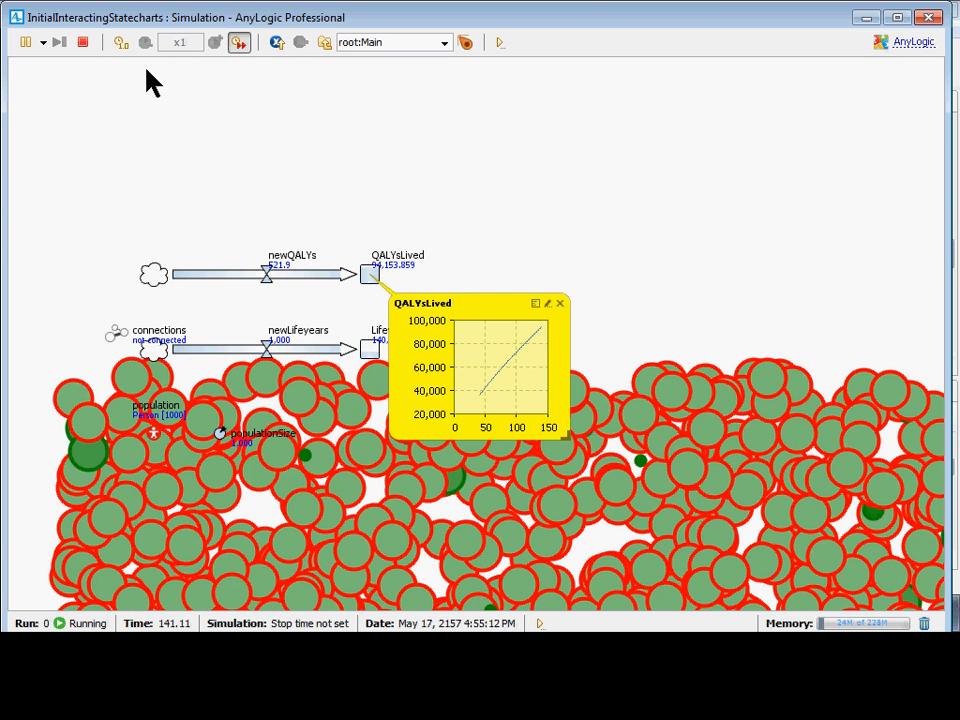
{"action": "left_click", "coordinate": [83, 42]}
{"action": "double_click", "coordinate": [17, 19]}
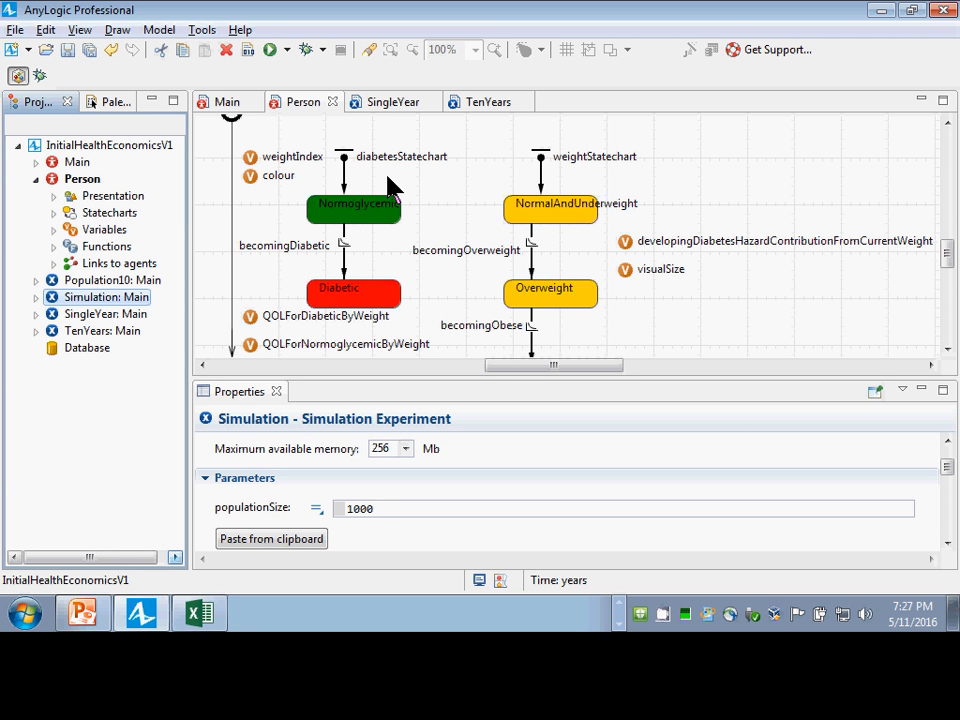
Step: Review the weightIndex variable's initial value and the weightStatechart entry point's action in Person
{"action": "left_click", "coordinate": [252, 158]}
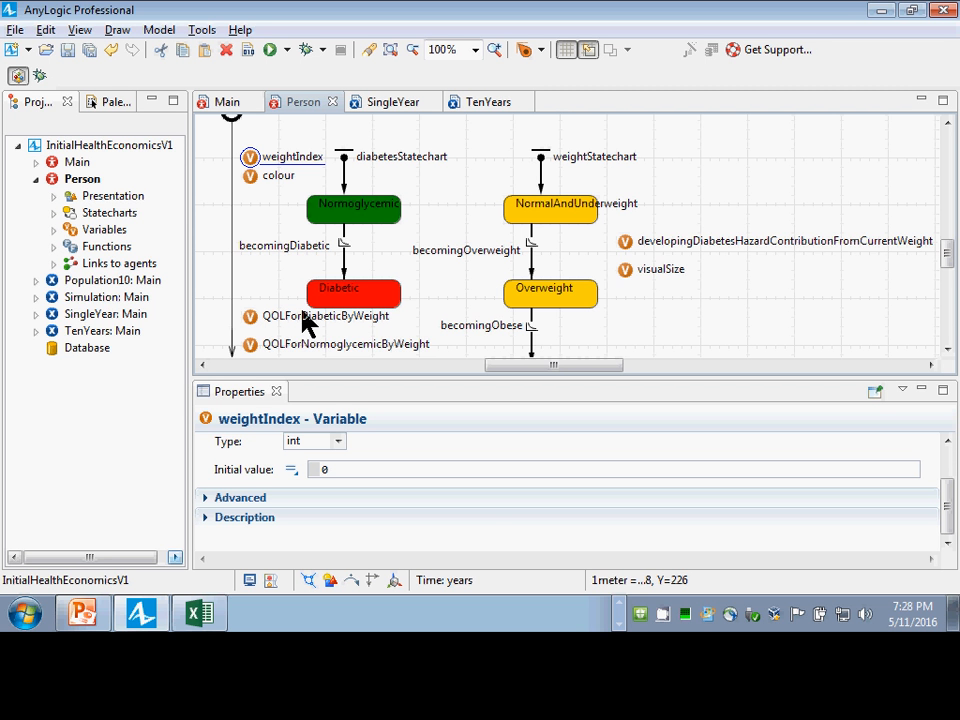
{"action": "left_click", "coordinate": [541, 186]}
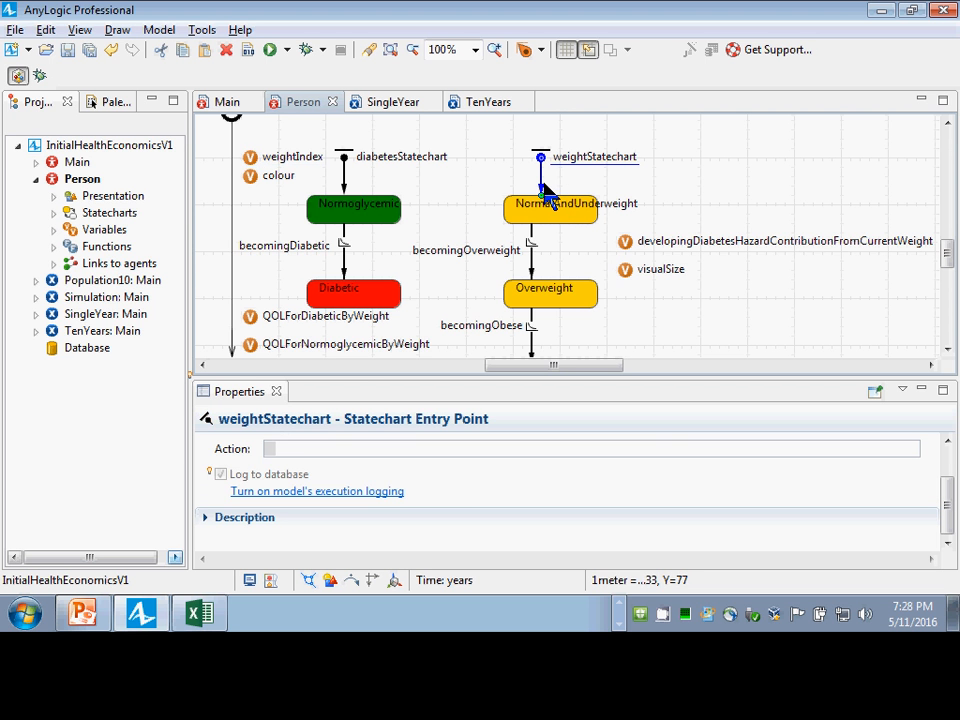
{"action": "left_click", "coordinate": [251, 163]}
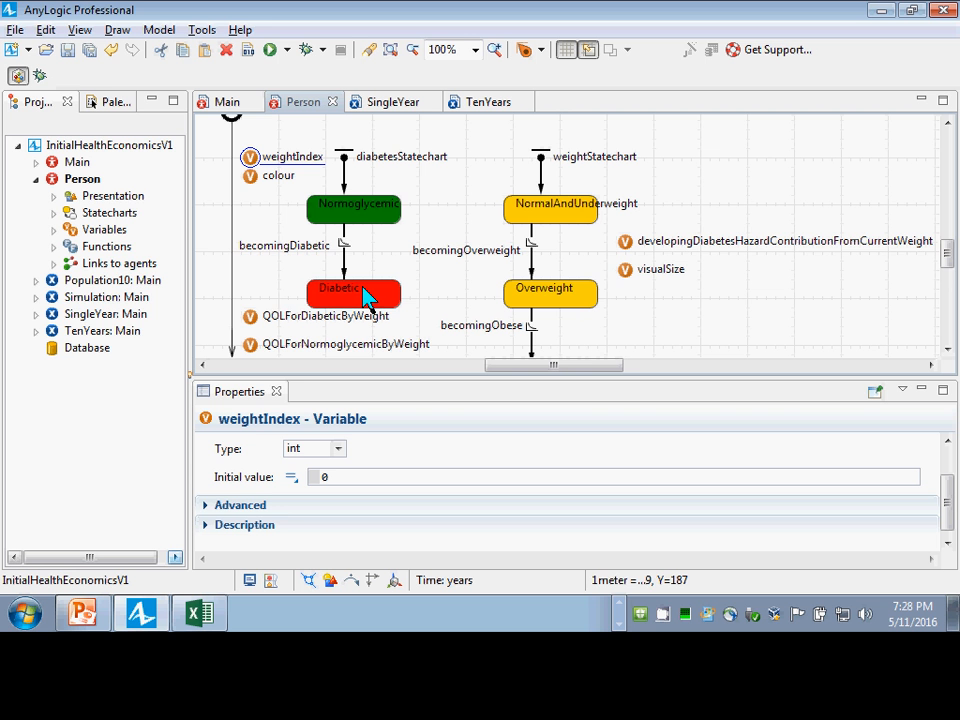
Step: Run the TenYears experiment, inspect QALYsLived in an enlarged chart, and close the chart and run window
{"action": "right_click", "coordinate": [107, 331]}
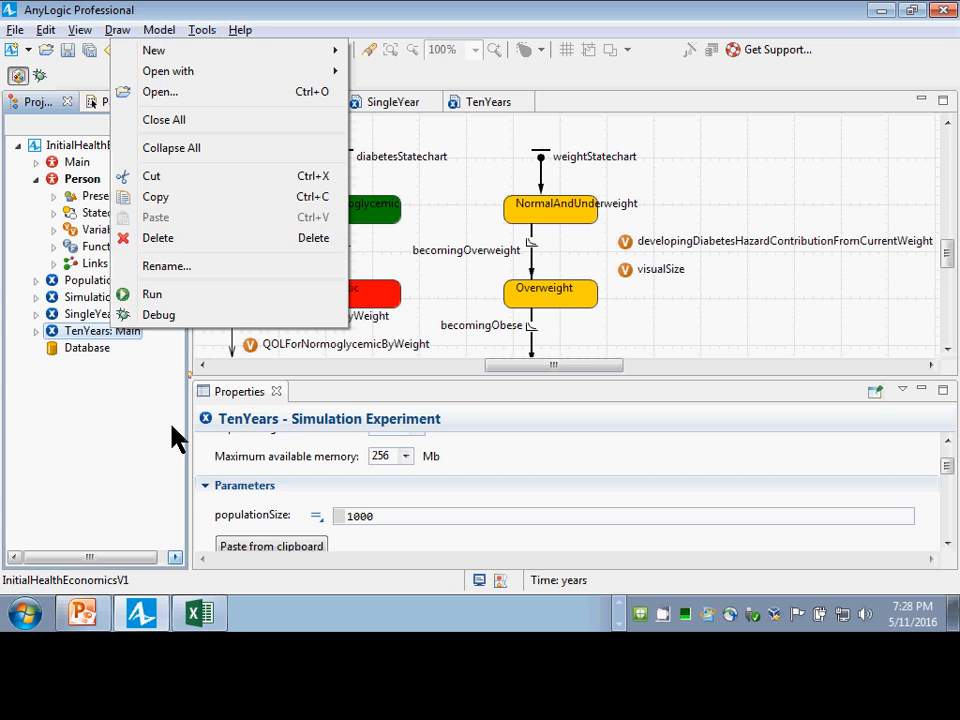
{"action": "left_click", "coordinate": [172, 438]}
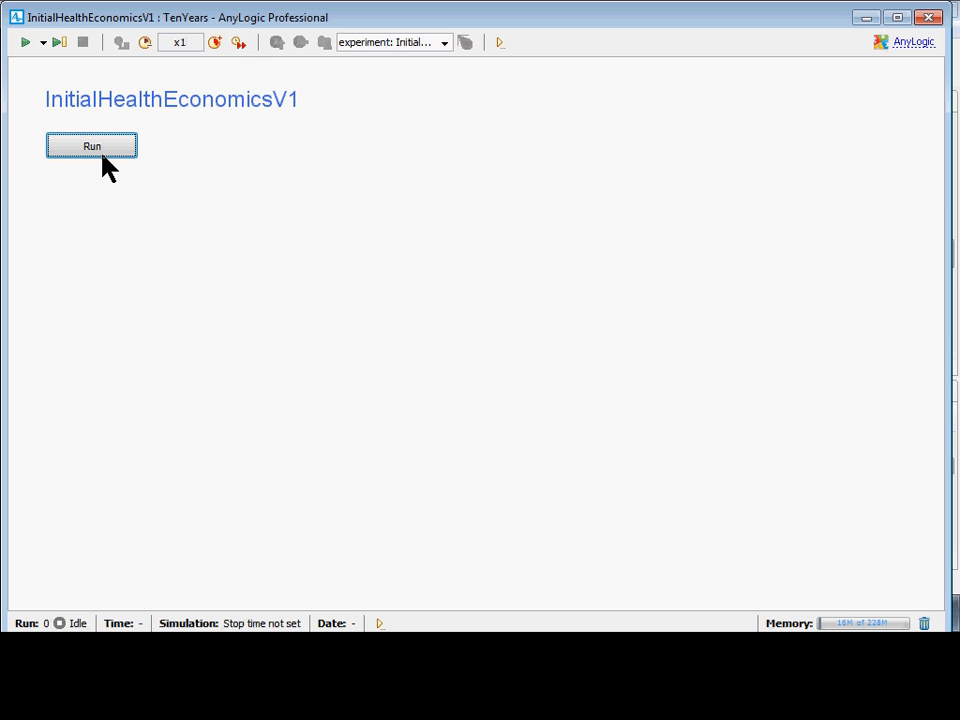
{"action": "left_click", "coordinate": [101, 144]}
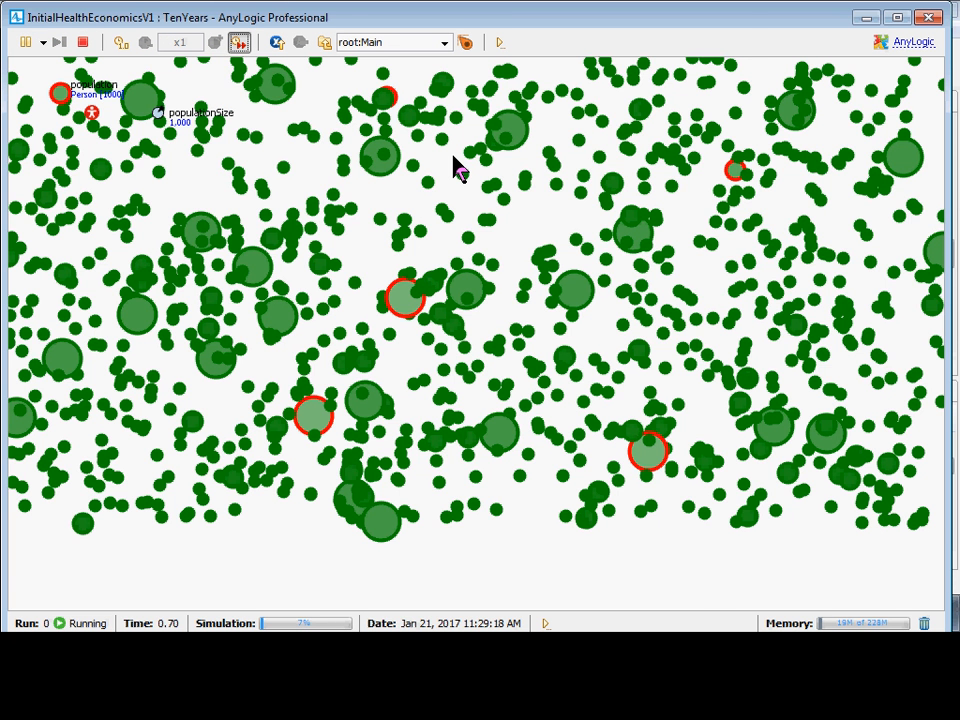
{"action": "left_click_drag", "start_coordinate": [442, 121], "coordinate": [540, 365]}
{"action": "left_click", "coordinate": [410, 198]}
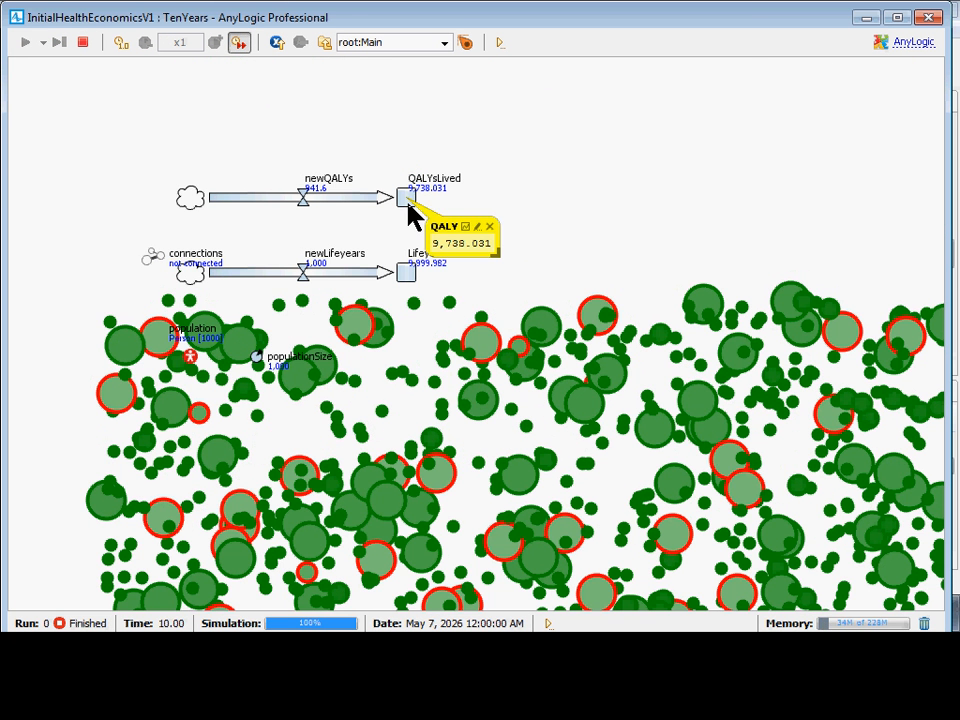
{"action": "left_click", "coordinate": [439, 240]}
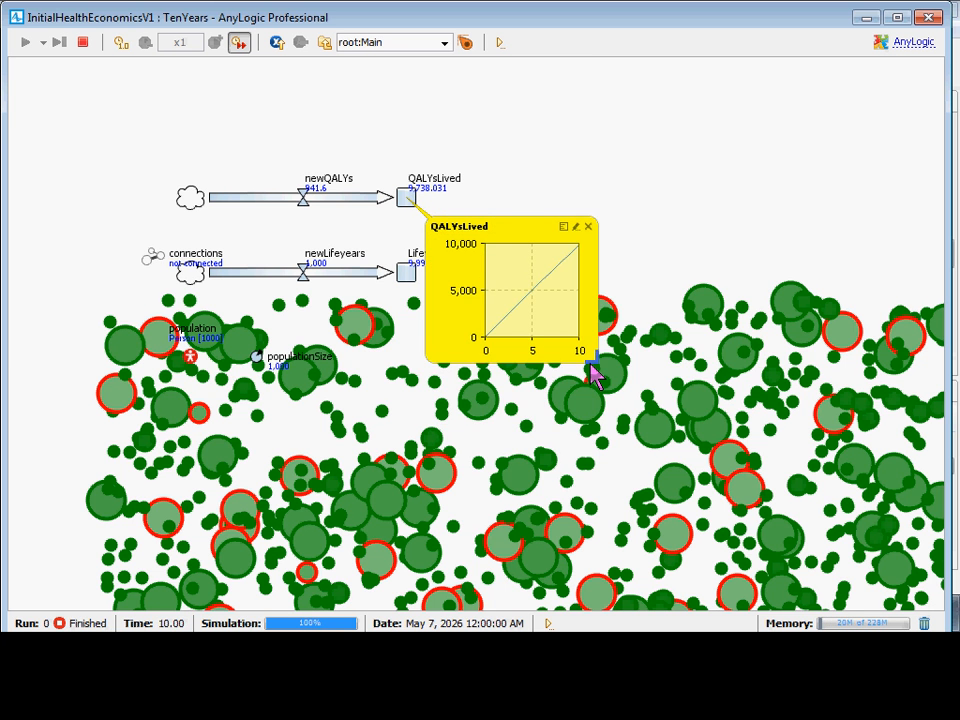
{"action": "left_click_drag", "start_coordinate": [594, 360], "coordinate": [764, 437]}
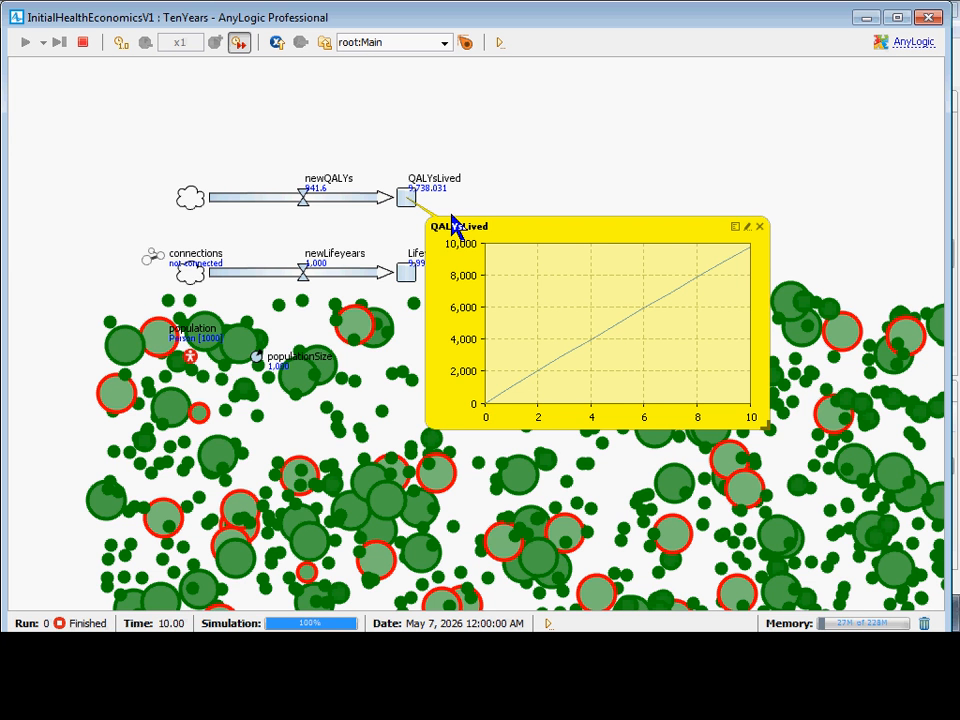
{"action": "left_click", "coordinate": [759, 226]}
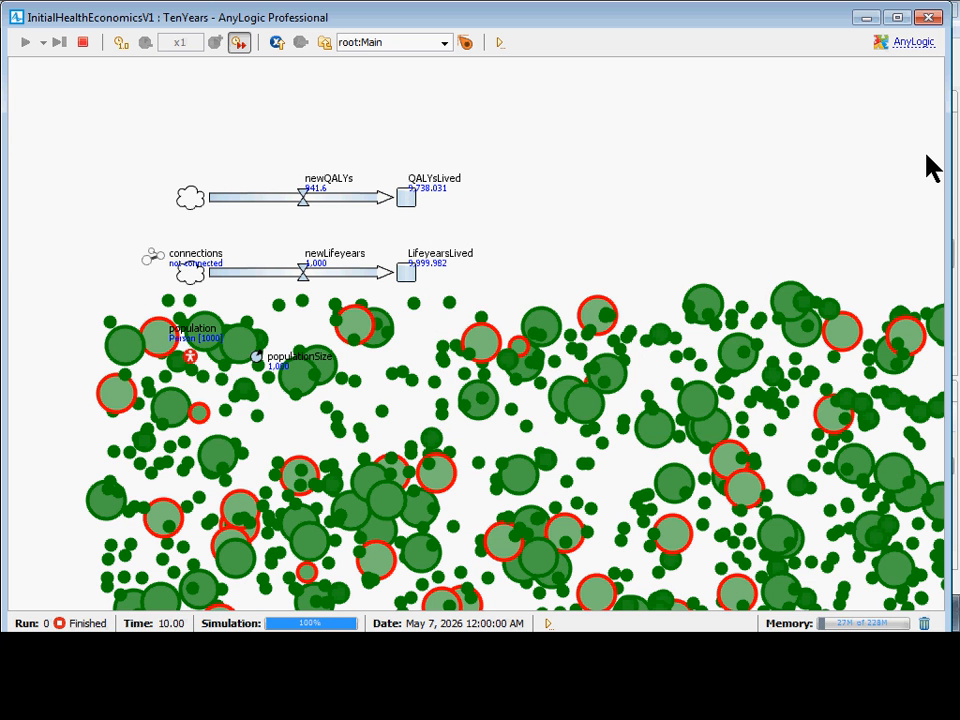
{"action": "left_click", "coordinate": [929, 17]}
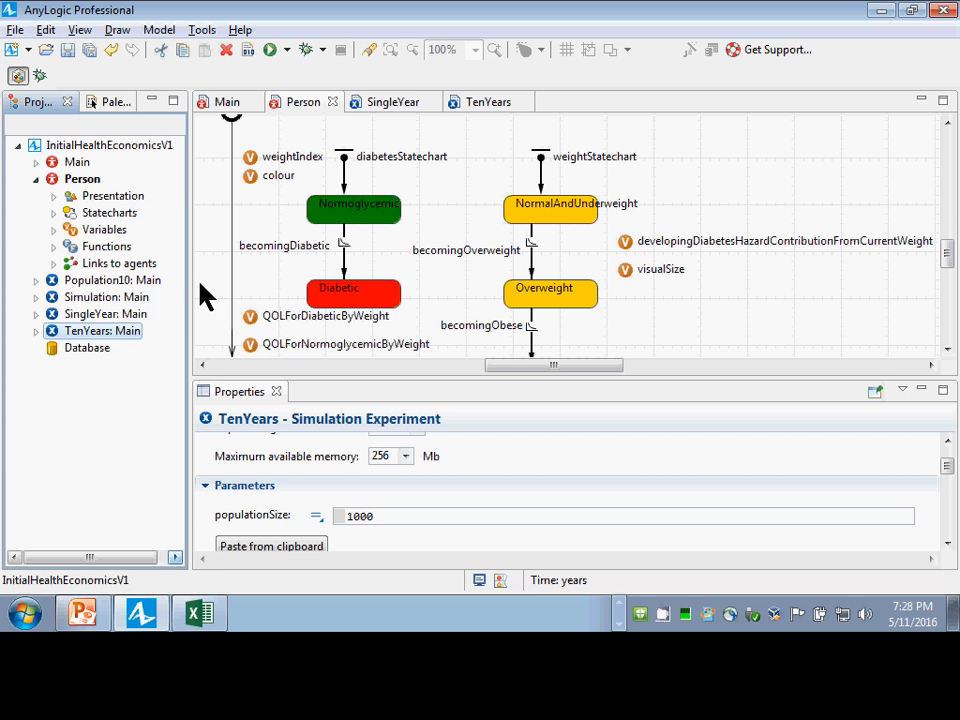
Step: Duplicate the TenYears experiment within the InitialHealthEconomicsV1 model
{"action": "right_click", "coordinate": [122, 338]}
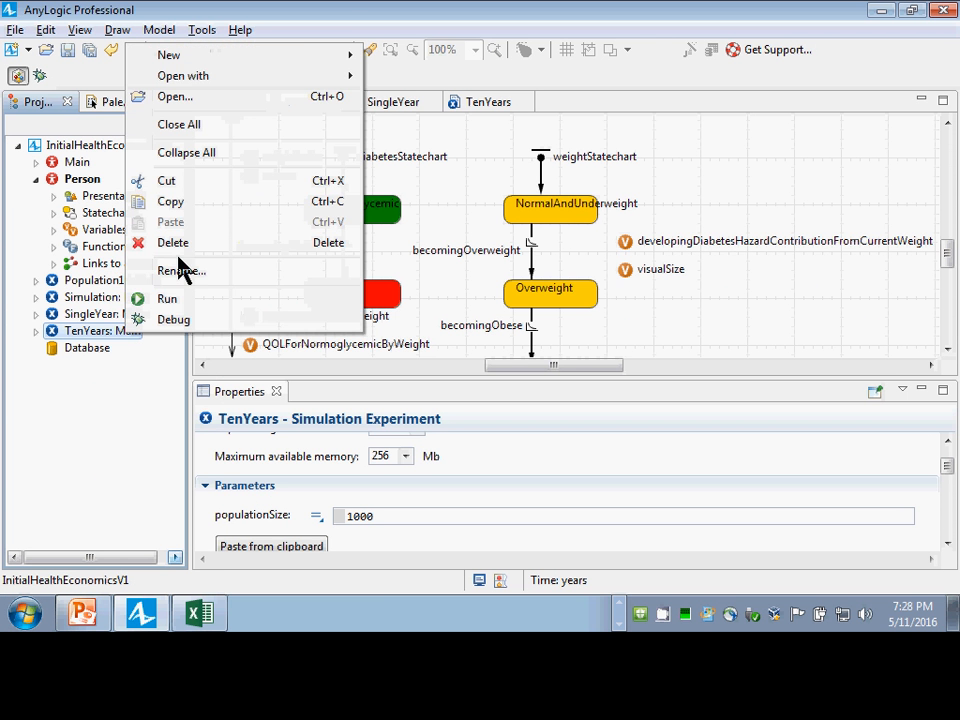
{"action": "left_click", "coordinate": [191, 199]}
{"action": "right_click", "coordinate": [141, 145]}
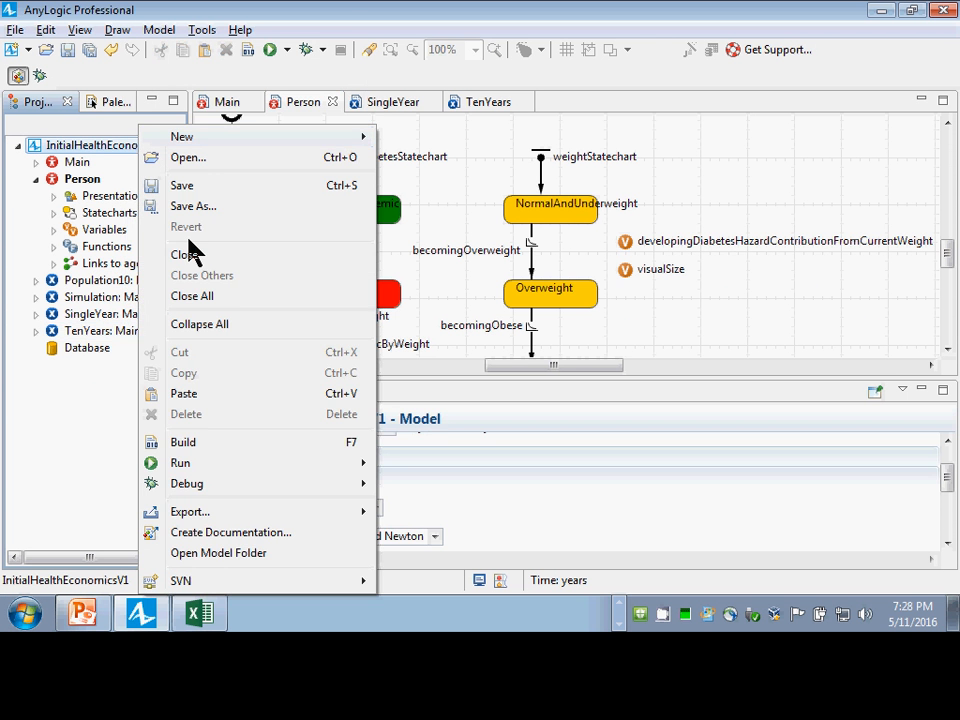
{"action": "left_click", "coordinate": [200, 395]}
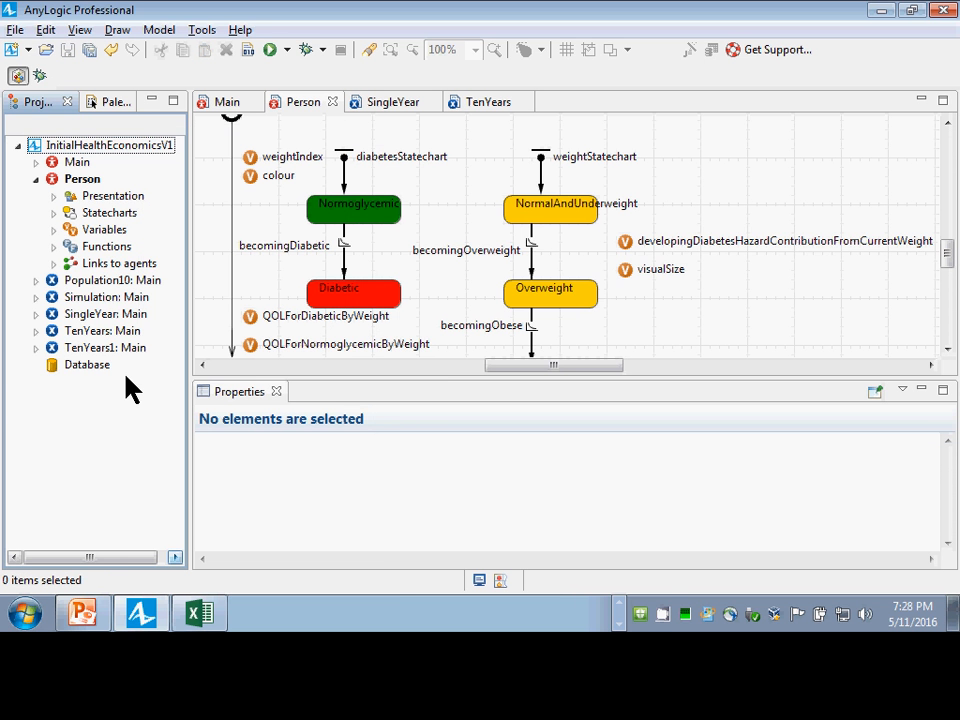
Step: Rename the copied TenYears1 experiment as TwentyYears
{"action": "left_click", "coordinate": [115, 349]}
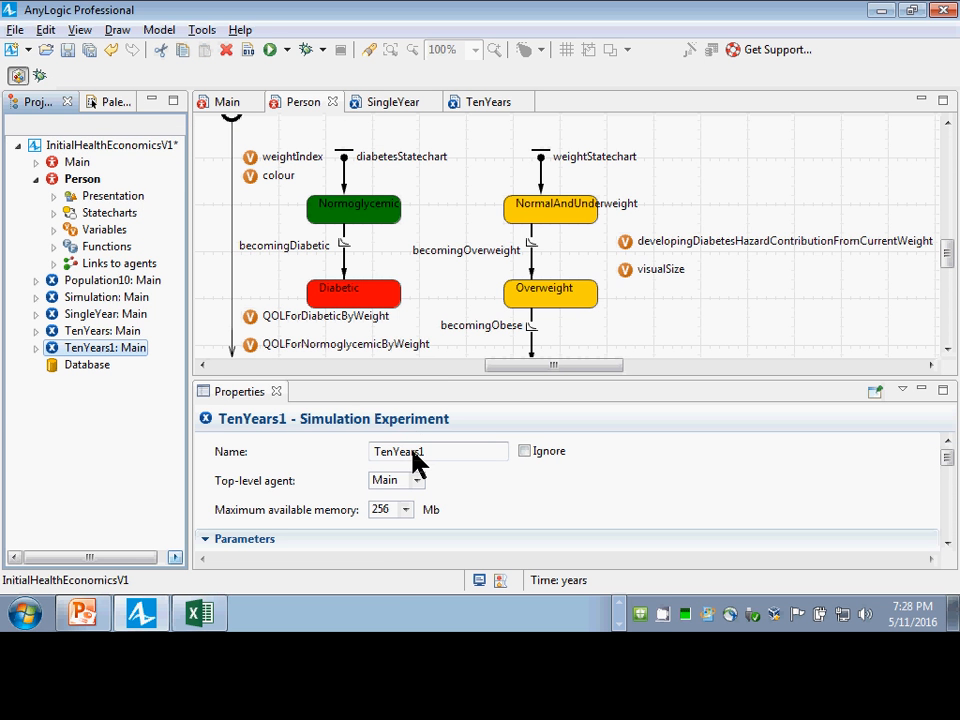
{"action": "left_click", "coordinate": [403, 452]}
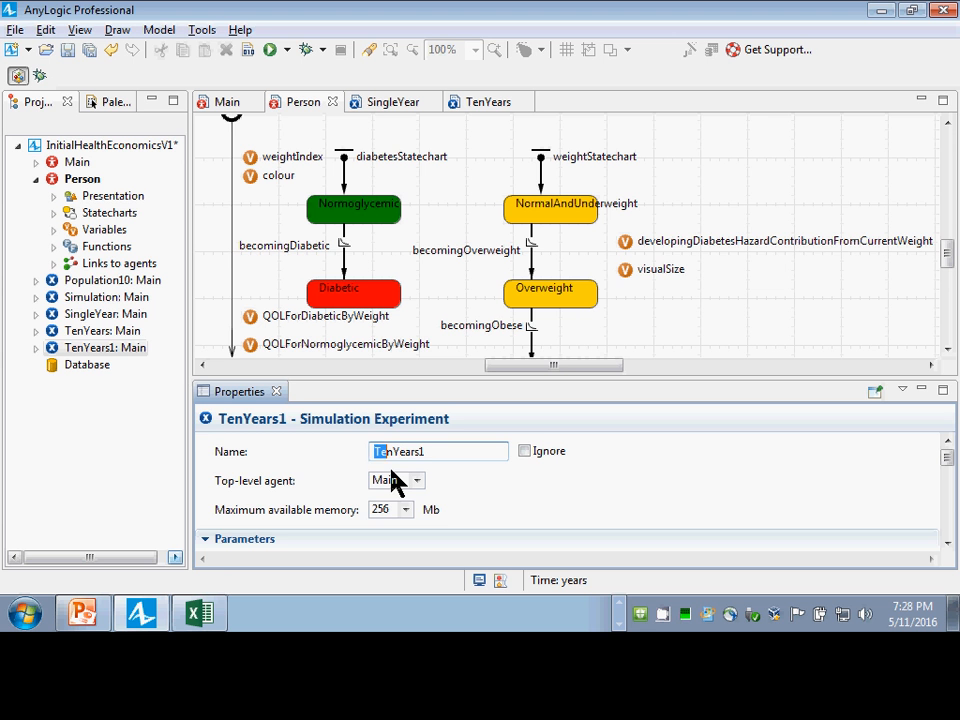
{"action": "type", "text": "went"}
{"action": "type", "text": "y"}
{"action": "type", "text": "T"}
{"action": "key", "text": "End"}
{"action": "key", "text": "BackSpace"}
Step: Set the TwentyYears experiment's stop time to 20 and save the model
{"action": "scroll", "coordinate": [485, 530], "scroll_direction": "down", "scroll_amount": 5}
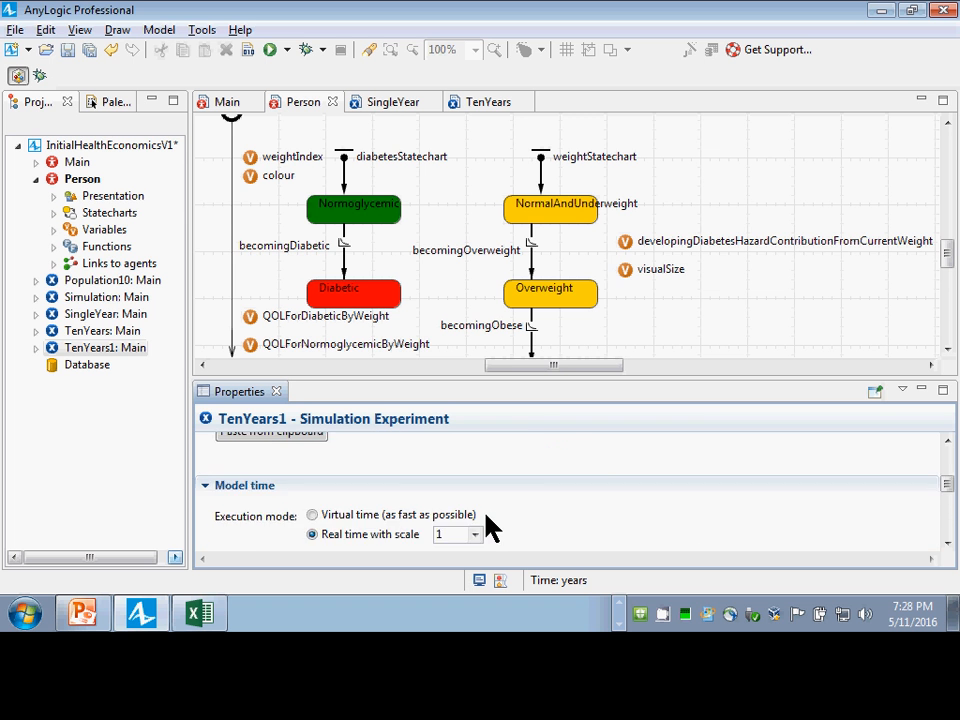
{"action": "scroll", "coordinate": [500, 520], "scroll_direction": "up", "scroll_amount": 1}
{"action": "left_click", "coordinate": [665, 512]}
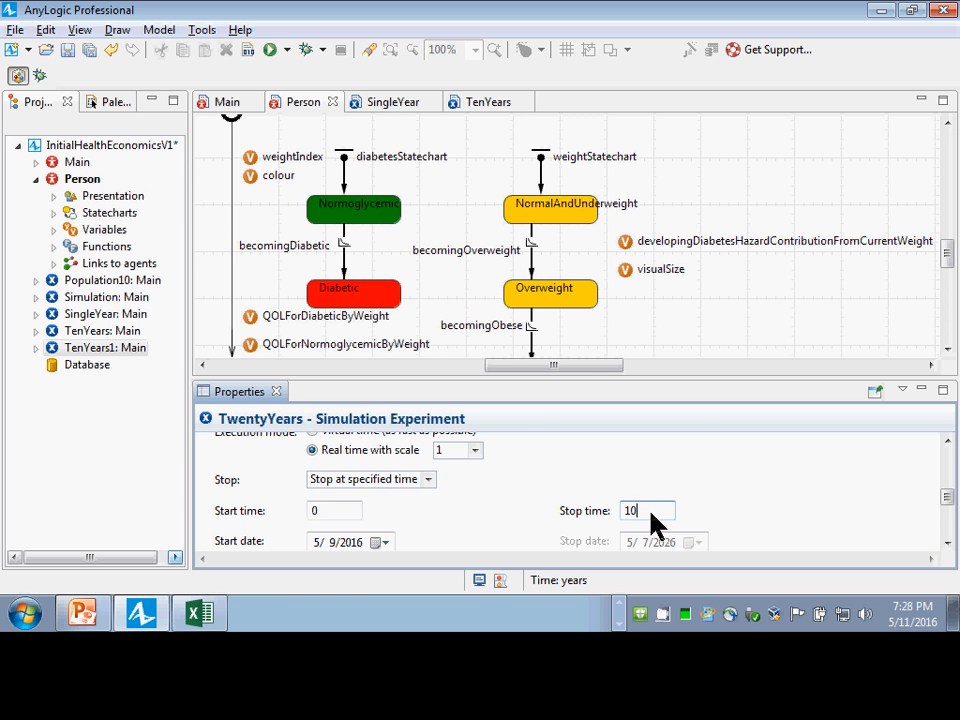
{"action": "key", "text": "BackSpace"}
{"action": "key", "text": "BackSpace"}
{"action": "type", "text": "20"}
{"action": "key", "text": "ctrl+s"}
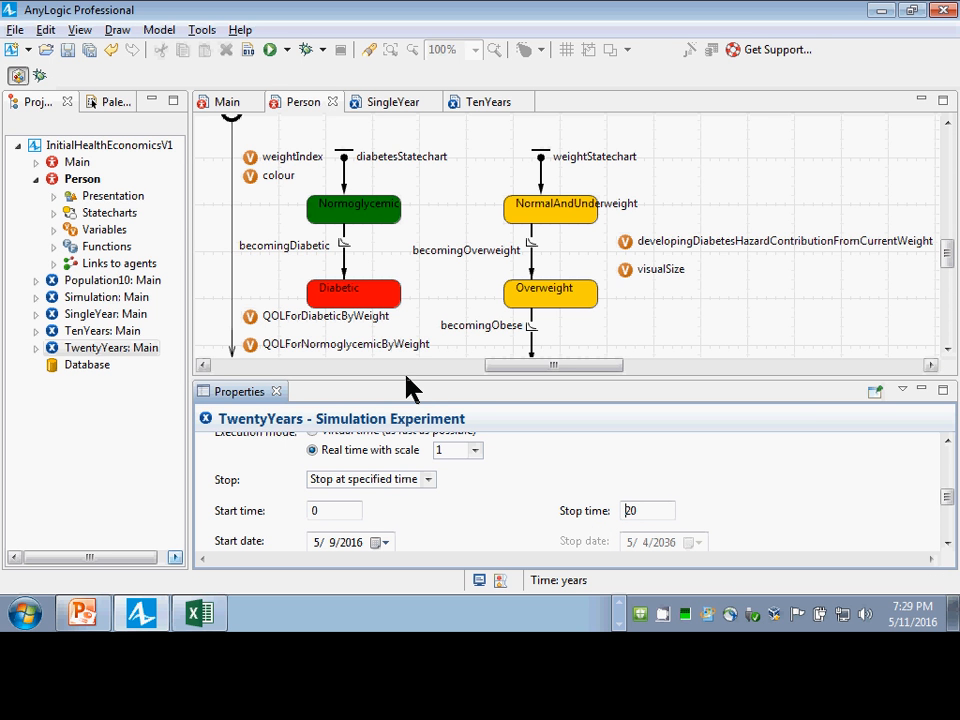
Step: Enlarge the properties area so that it takes up most of the editor's height
{"action": "left_click", "coordinate": [392, 236]}
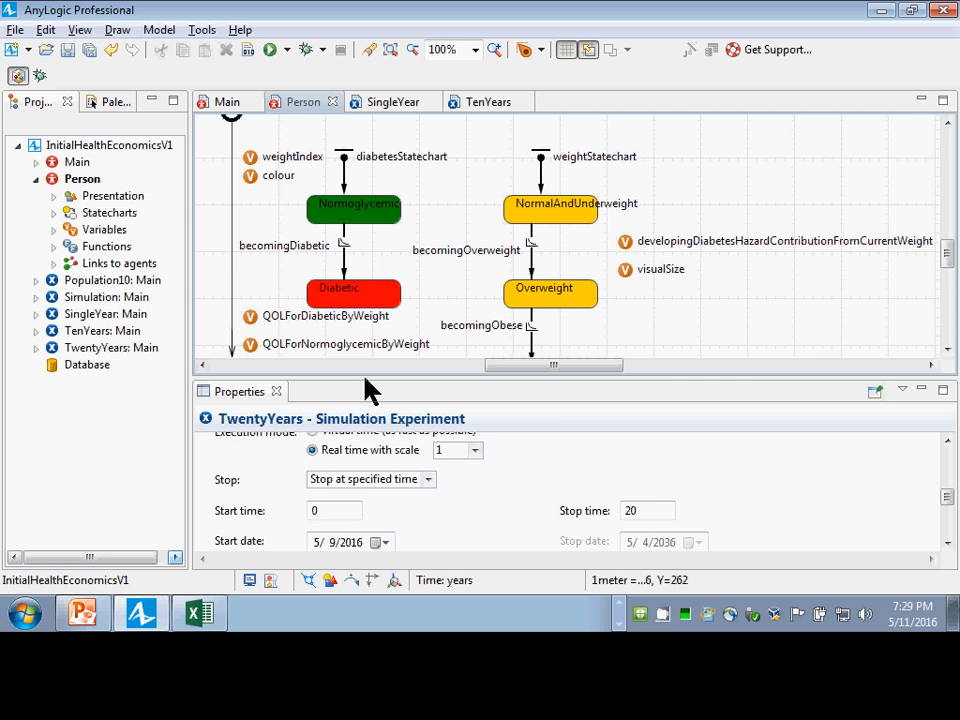
{"action": "left_click_drag", "start_coordinate": [364, 378], "coordinate": [300, 140]}
{"action": "right_click", "coordinate": [82, 142]}
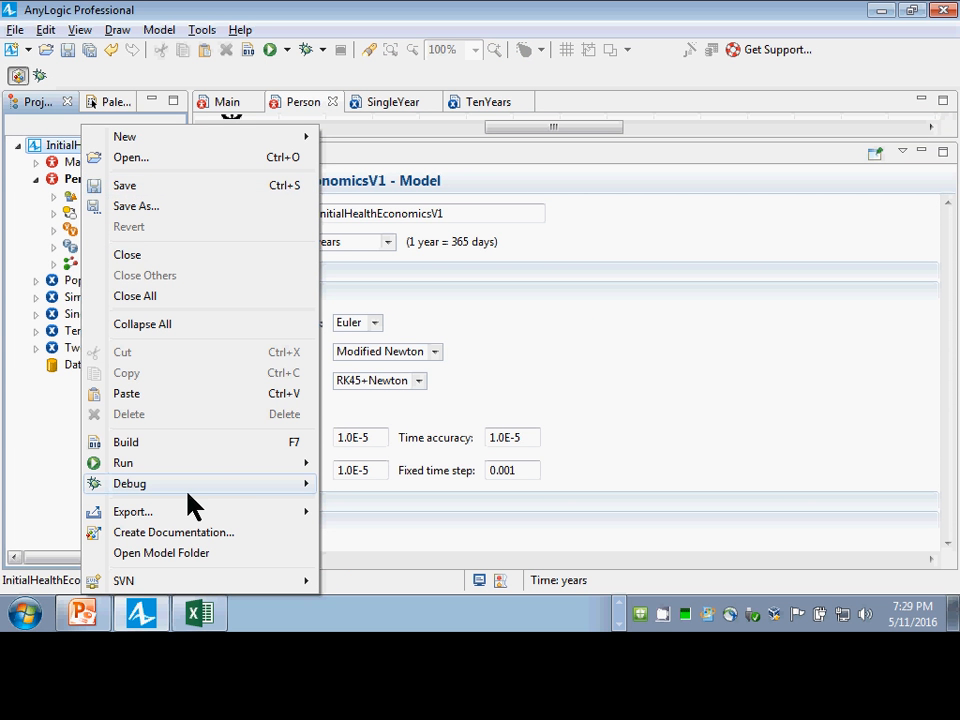
{"action": "mouse_move", "coordinate": [245, 138]}
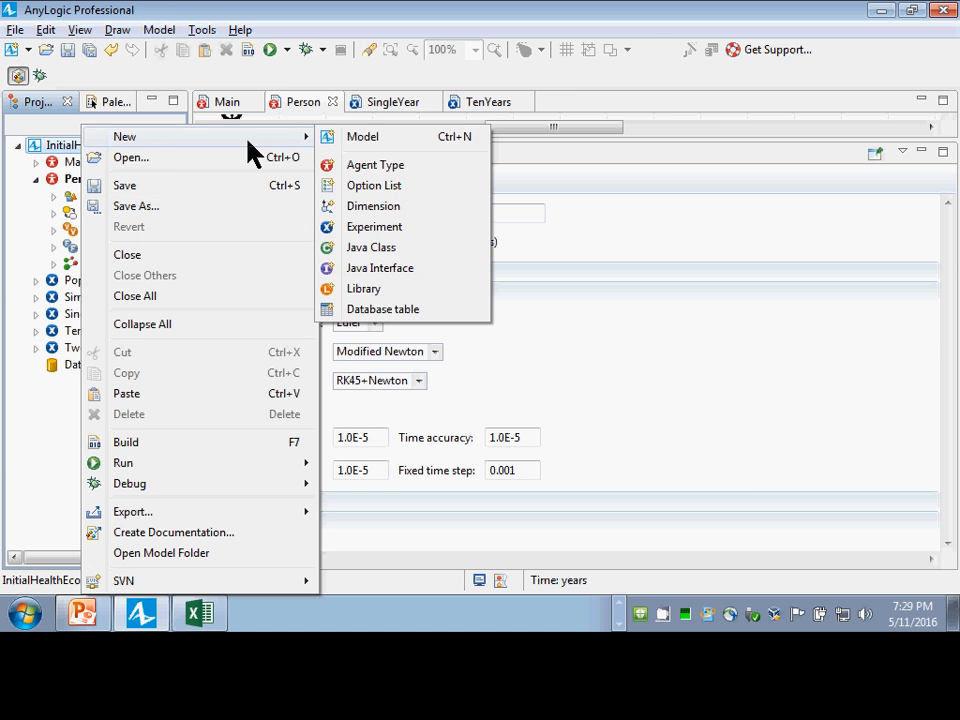
{"action": "left_click", "coordinate": [370, 228]}
{"action": "key", "text": "Escape"}
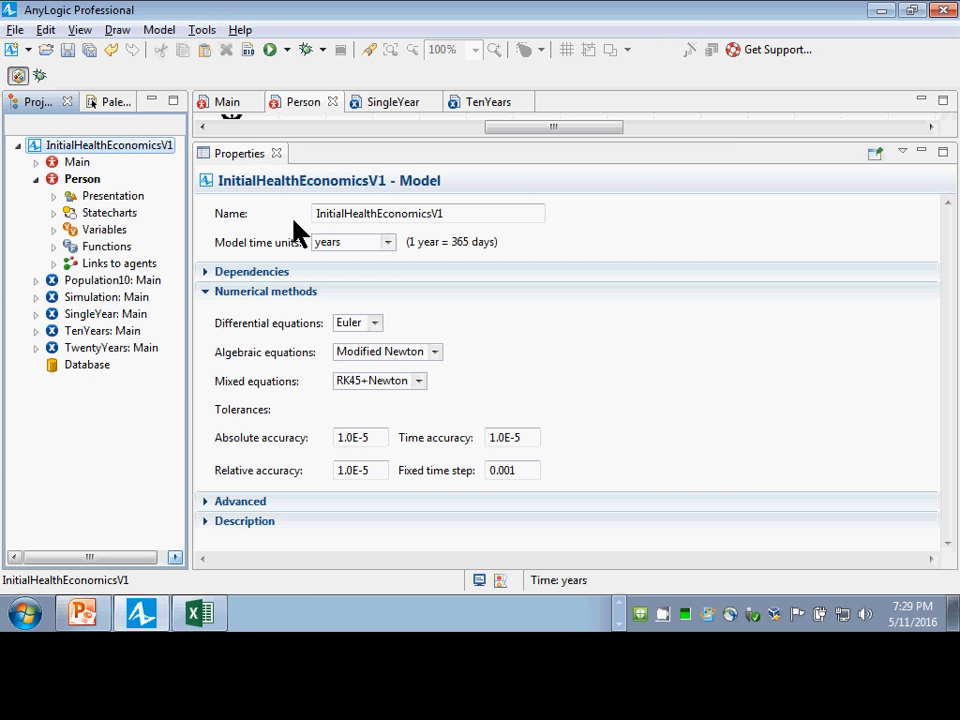
{"action": "left_click", "coordinate": [634, 358]}
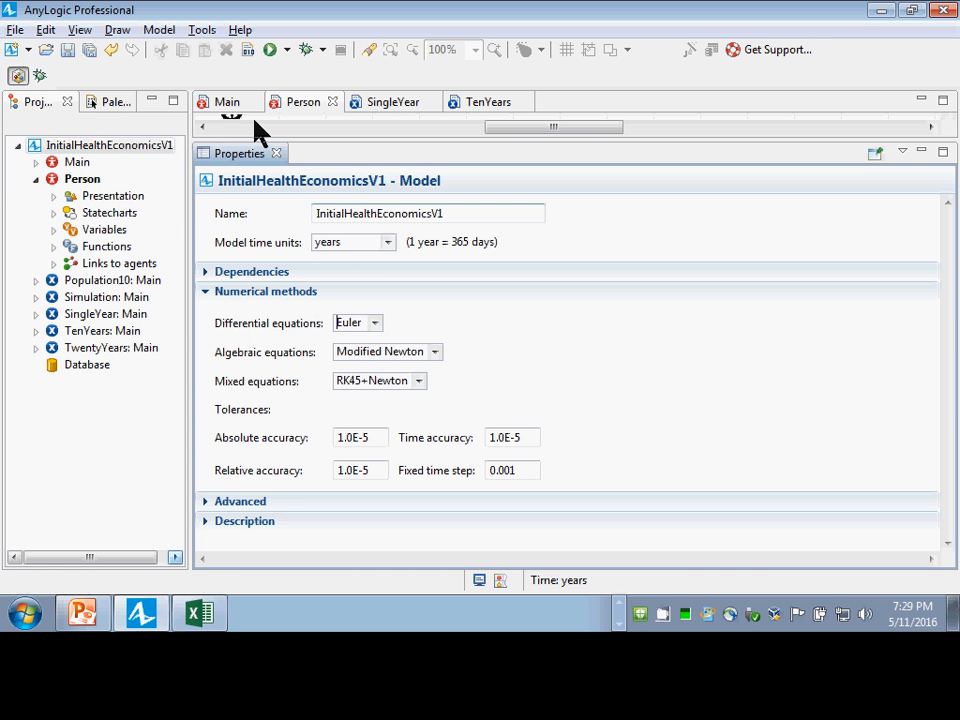
Step: Set the TwentyYears experiment's execution mode to virtual time (as fast as possible) and save the model
{"action": "left_click", "coordinate": [106, 348]}
{"action": "left_click", "coordinate": [106, 350]}
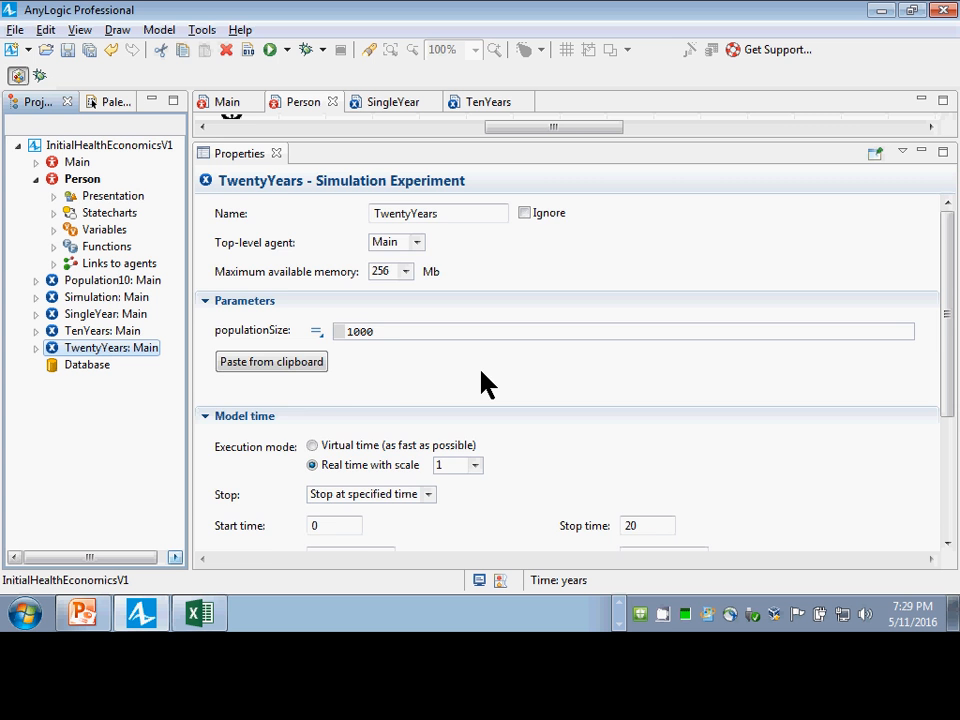
{"action": "scroll", "coordinate": [410, 400], "scroll_direction": "down", "scroll_amount": 3}
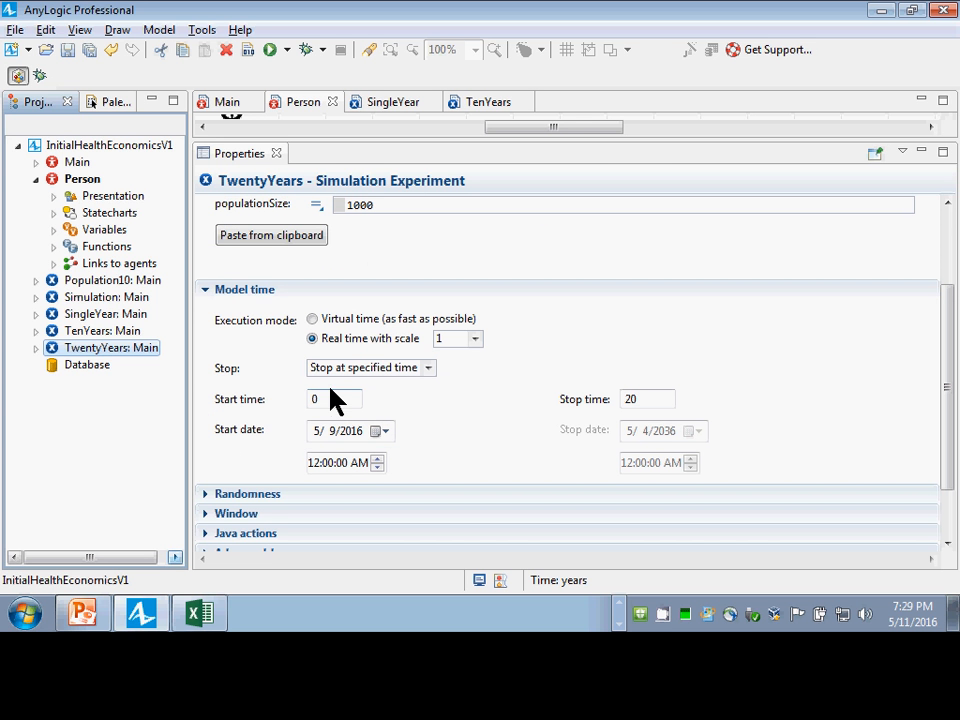
{"action": "left_click", "coordinate": [332, 397]}
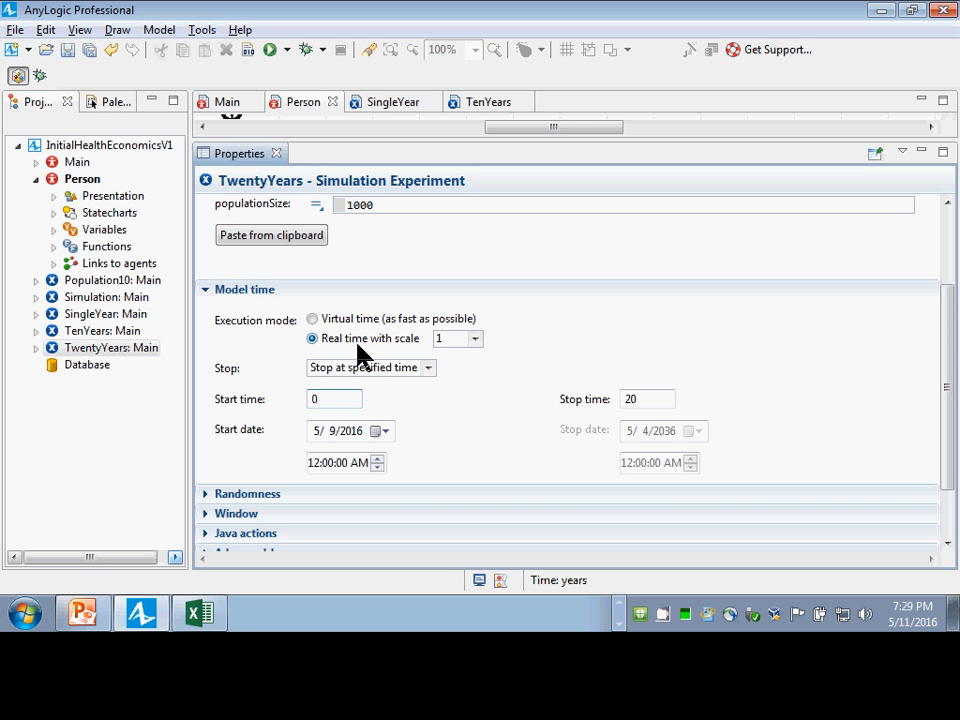
{"action": "left_click", "coordinate": [345, 320]}
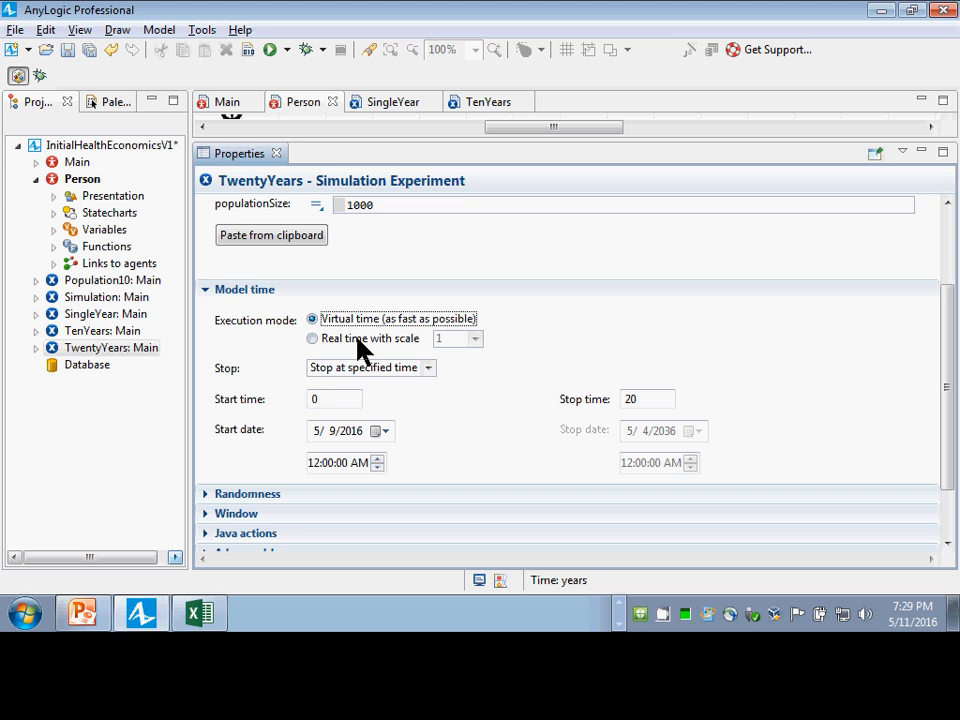
{"action": "left_click", "coordinate": [426, 368]}
{"action": "left_click", "coordinate": [386, 386]}
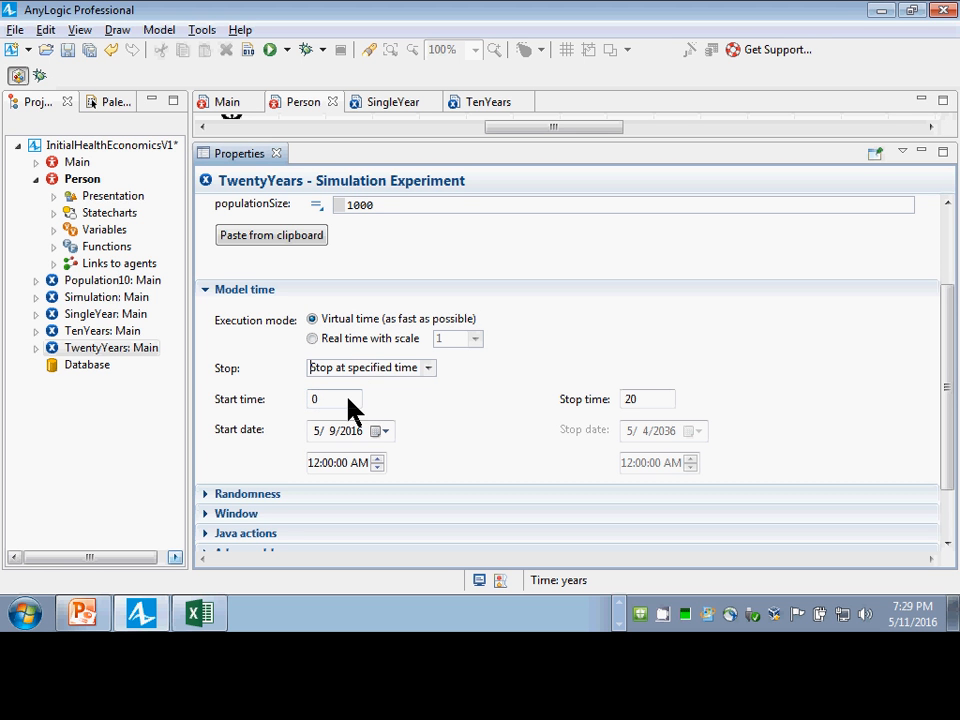
{"action": "key", "text": "Tab"}
{"action": "double_click", "coordinate": [630, 399]}
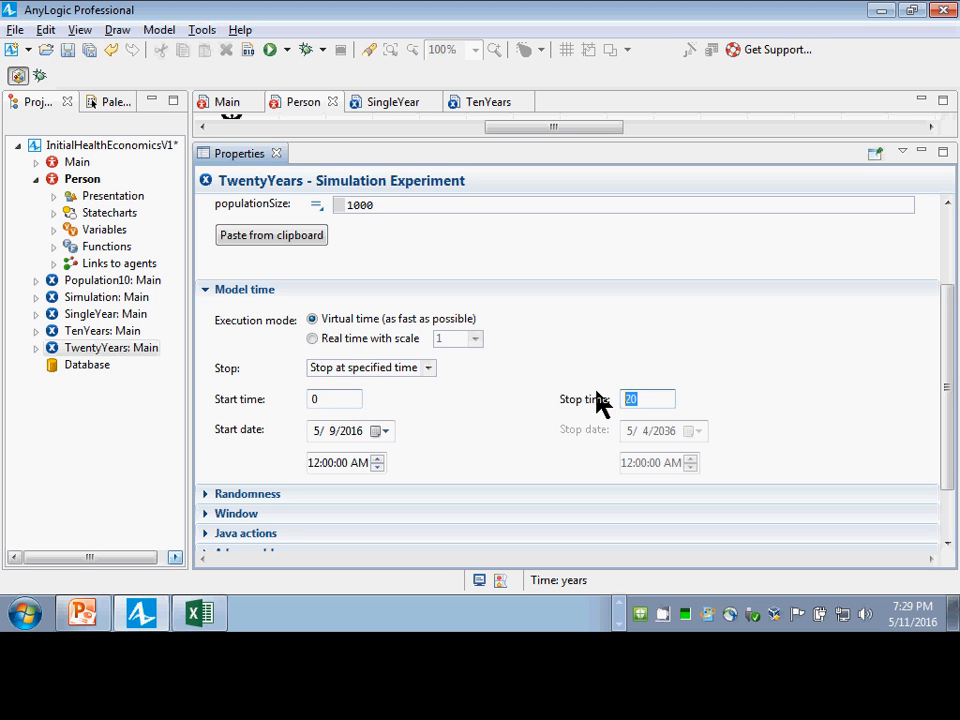
{"action": "key", "text": "ctrl+s"}
Step: Run the TwentyYears experiment through to its stop time in virtual time mode
{"action": "right_click", "coordinate": [90, 333]}
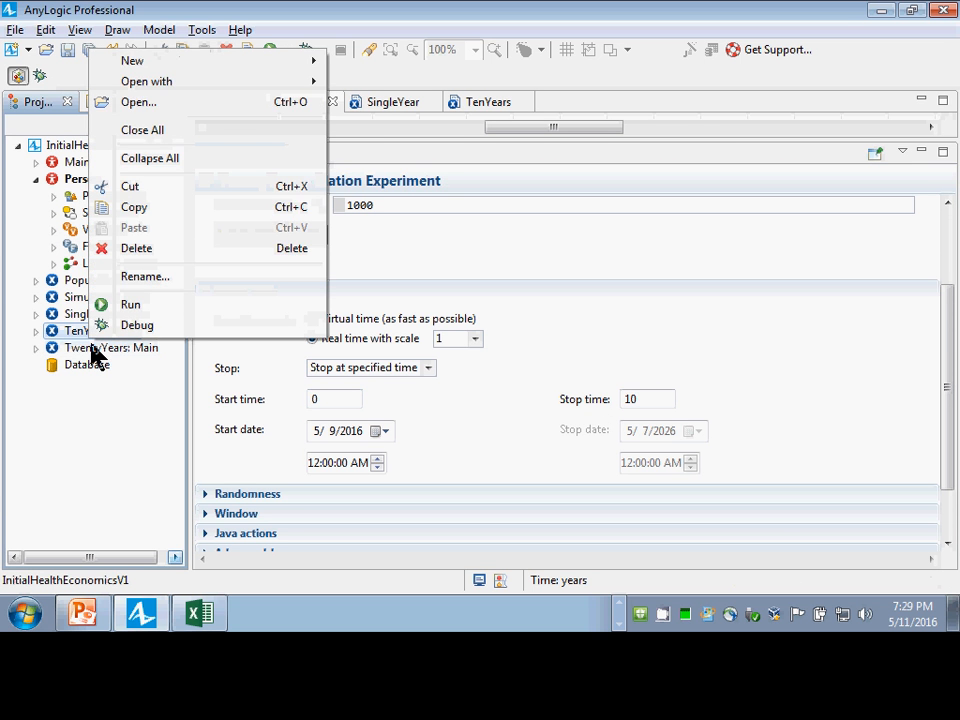
{"action": "left_click", "coordinate": [90, 347]}
{"action": "right_click", "coordinate": [95, 347]}
{"action": "left_click", "coordinate": [150, 314]}
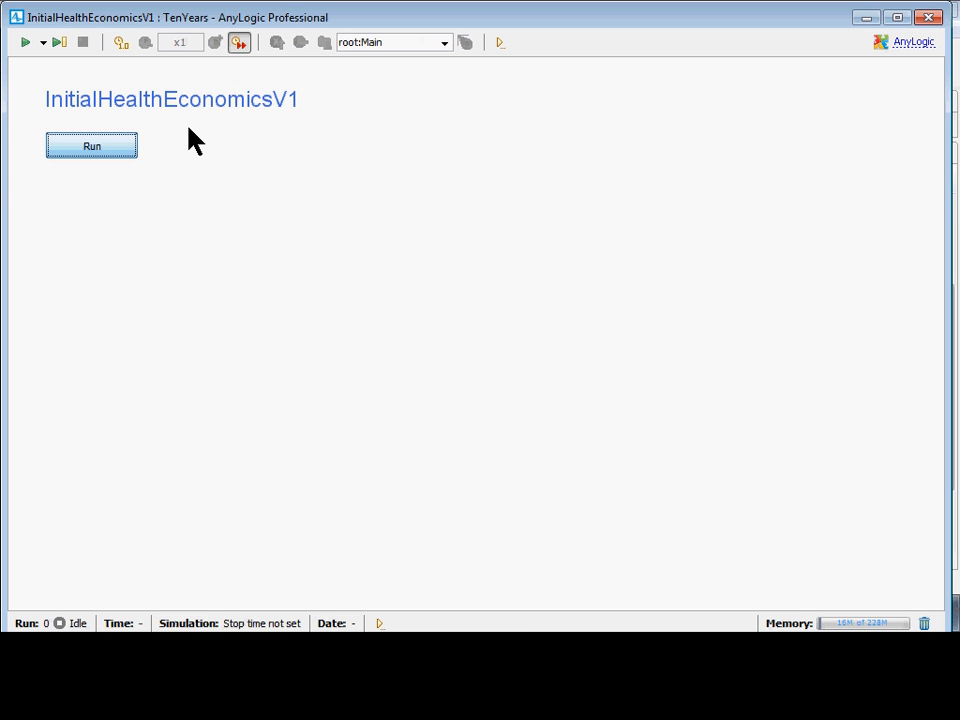
{"action": "left_click", "coordinate": [92, 146]}
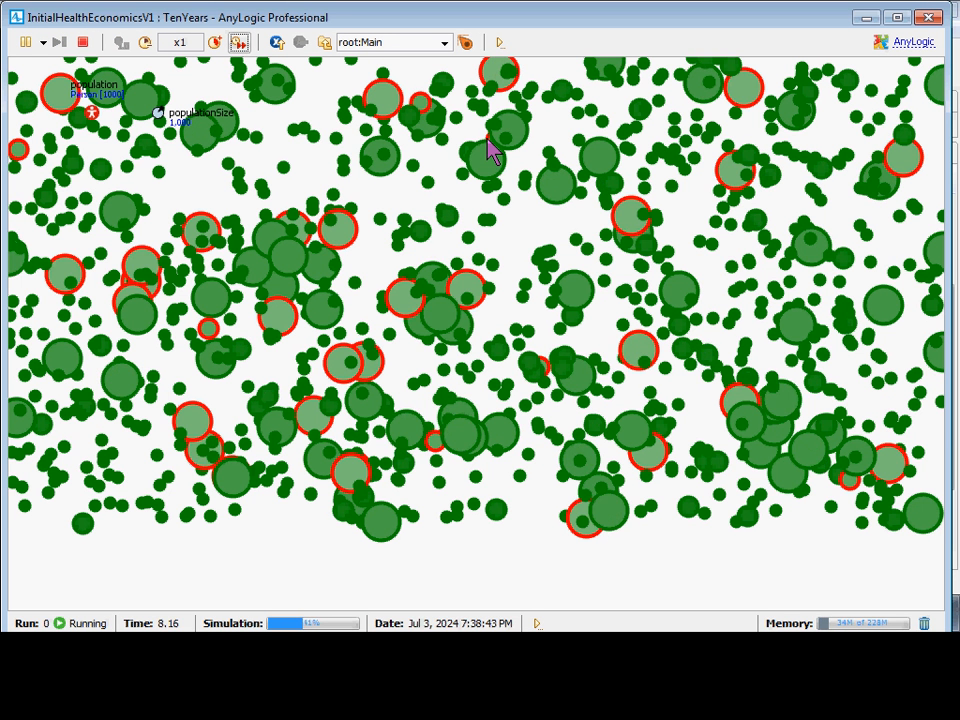
{"action": "left_click_drag", "start_coordinate": [491, 152], "coordinate": [460, 370]}
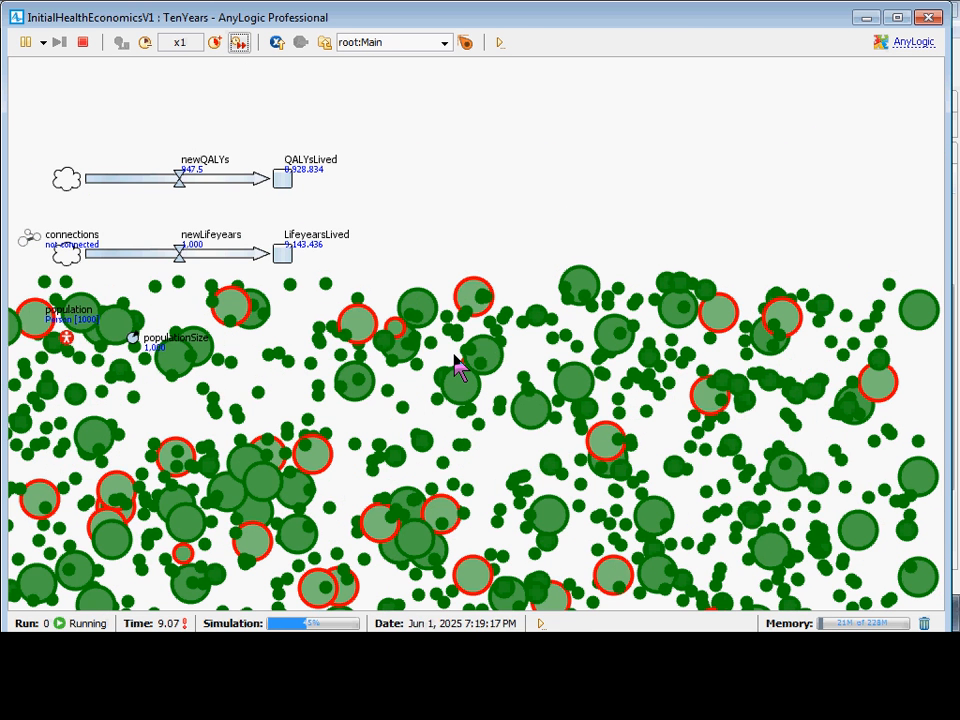
{"action": "left_click", "coordinate": [238, 43]}
Step: Examine QALYsLived over the twenty-year run in an enlarged chart, and close the run window
{"action": "left_click", "coordinate": [283, 185]}
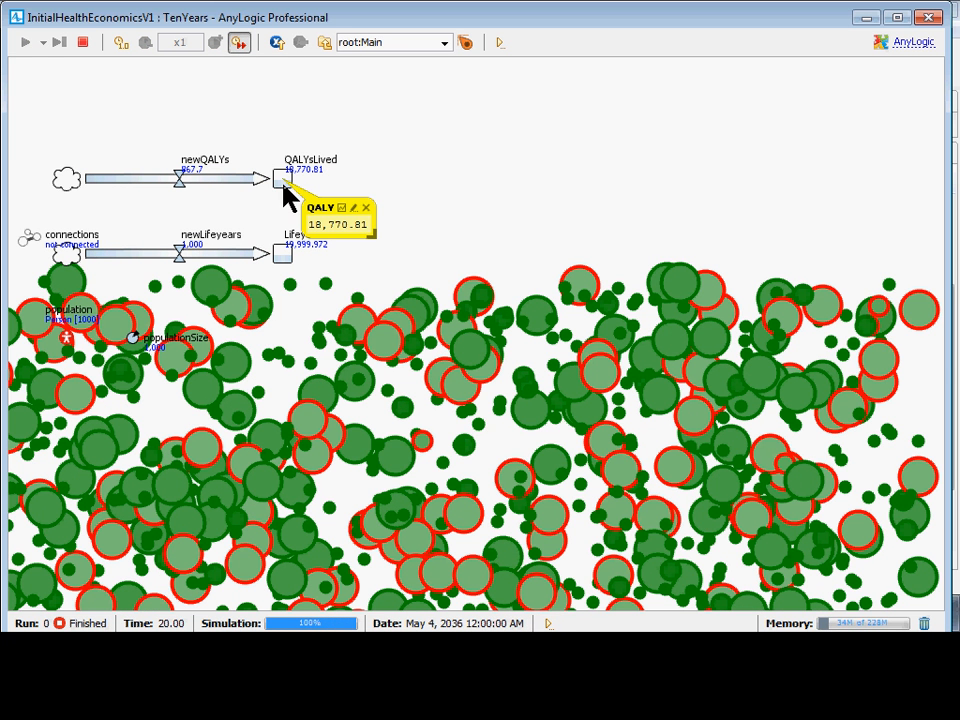
{"action": "left_click", "coordinate": [341, 207]}
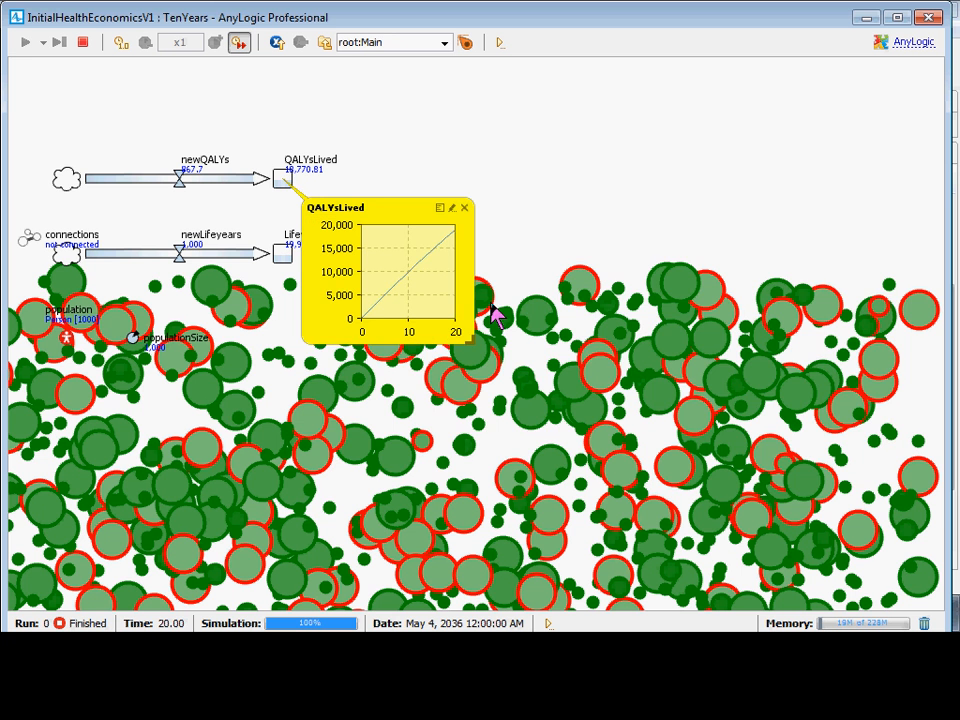
{"action": "left_click_drag", "start_coordinate": [474, 343], "coordinate": [903, 495]}
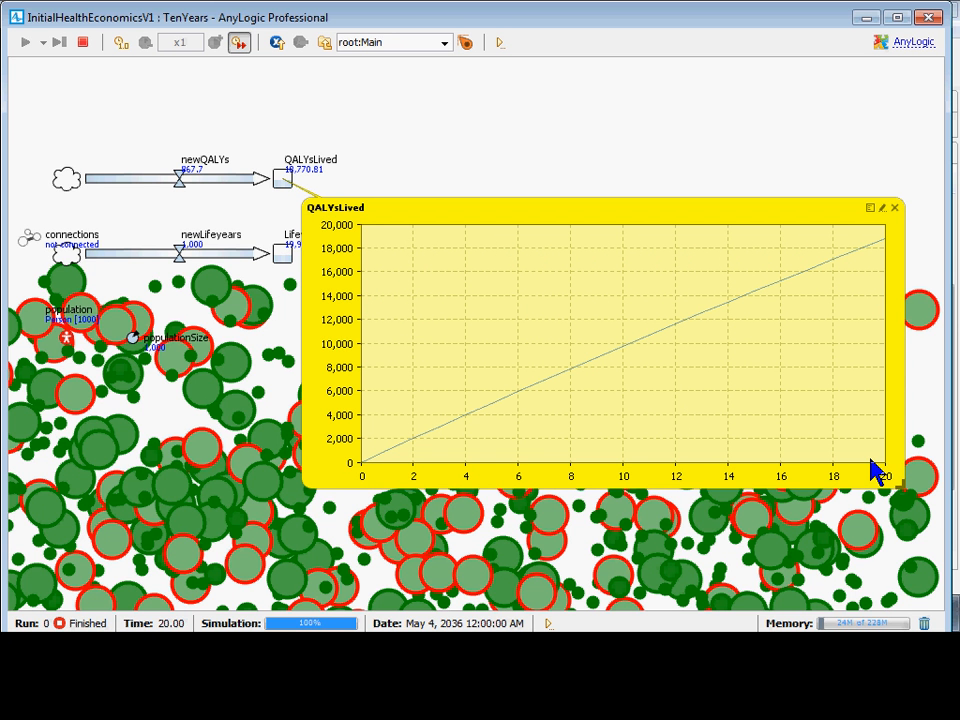
{"action": "left_click_drag", "start_coordinate": [898, 490], "coordinate": [491, 351]}
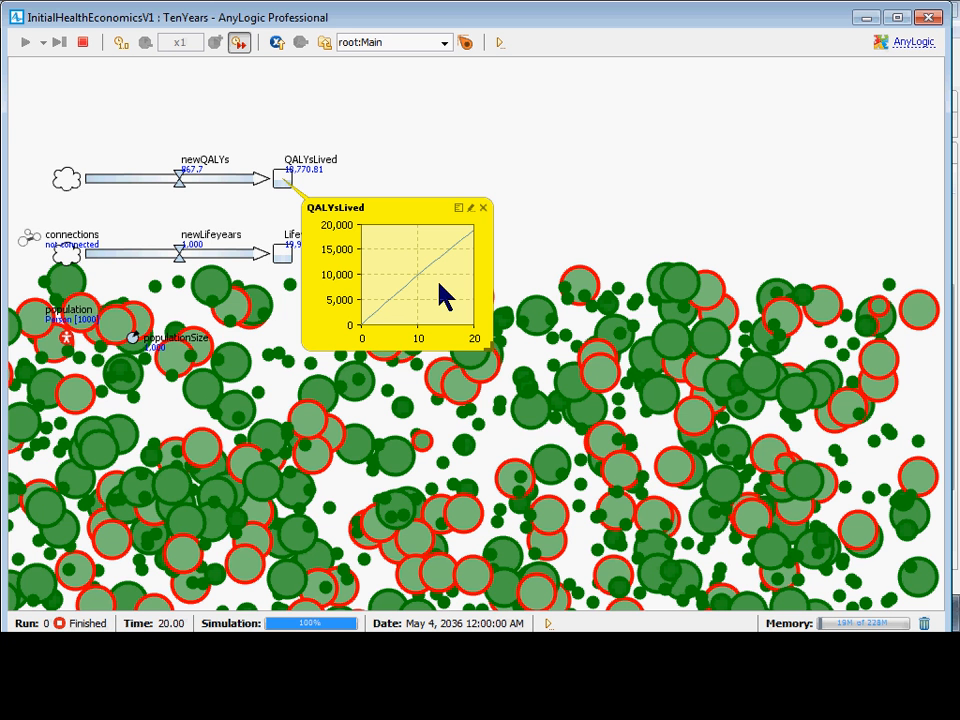
{"action": "left_click", "coordinate": [487, 209]}
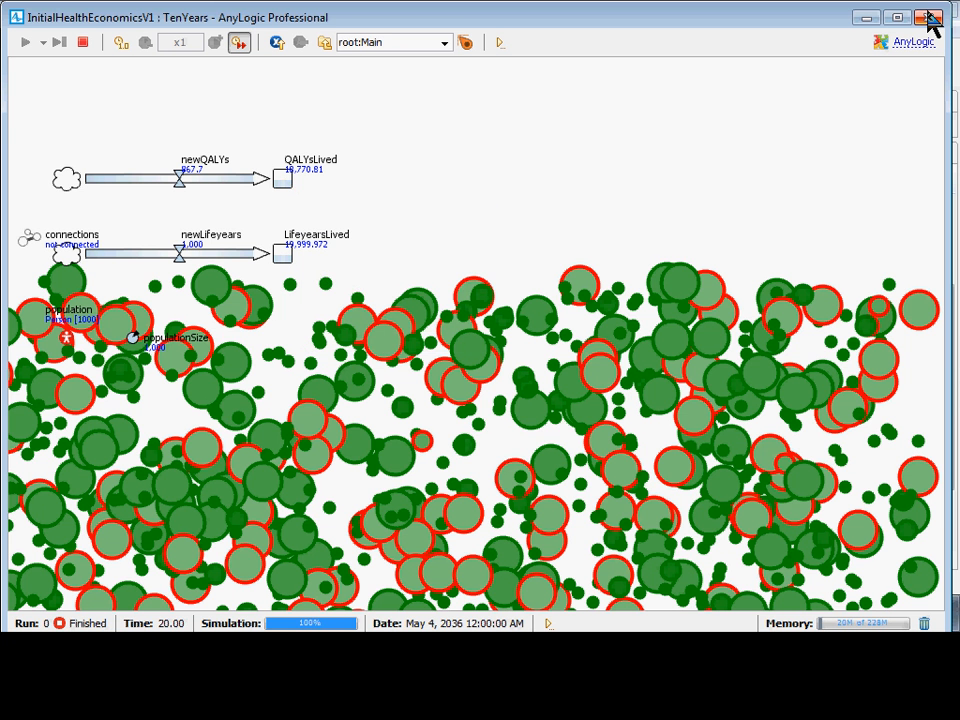
{"action": "left_click", "coordinate": [929, 15]}
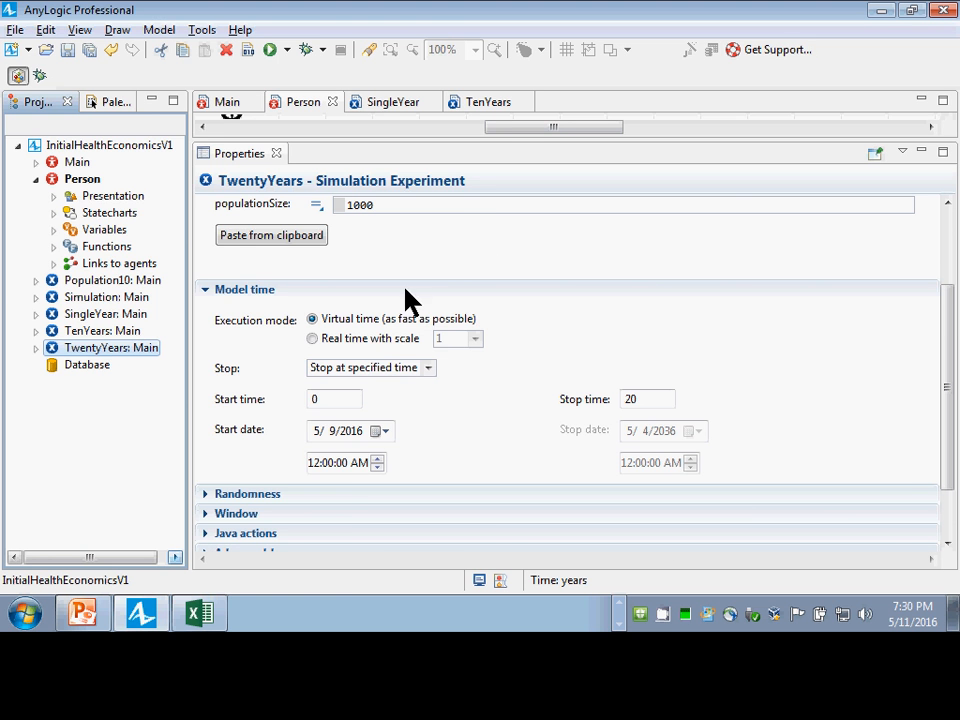
Step: Create a new simulation experiment named FiftyYears in InitialHealthEconomicsV1 with Main as the top-level agent
{"action": "left_click", "coordinate": [107, 147]}
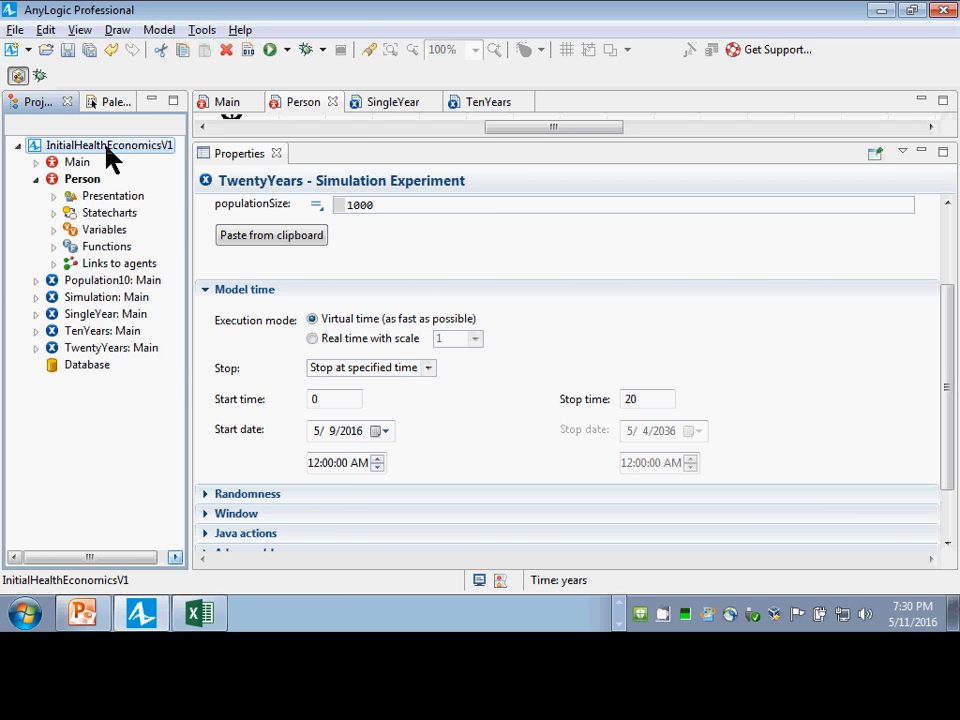
{"action": "right_click", "coordinate": [107, 148]}
{"action": "mouse_move", "coordinate": [189, 136]}
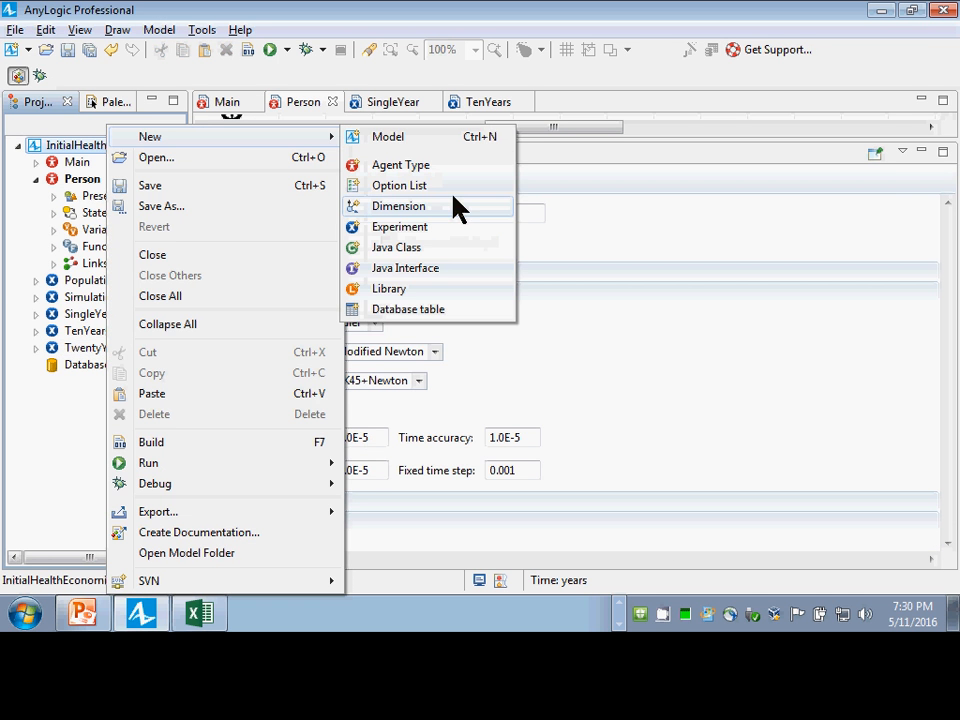
{"action": "left_click", "coordinate": [420, 237]}
{"action": "type", "text": "Fif"}
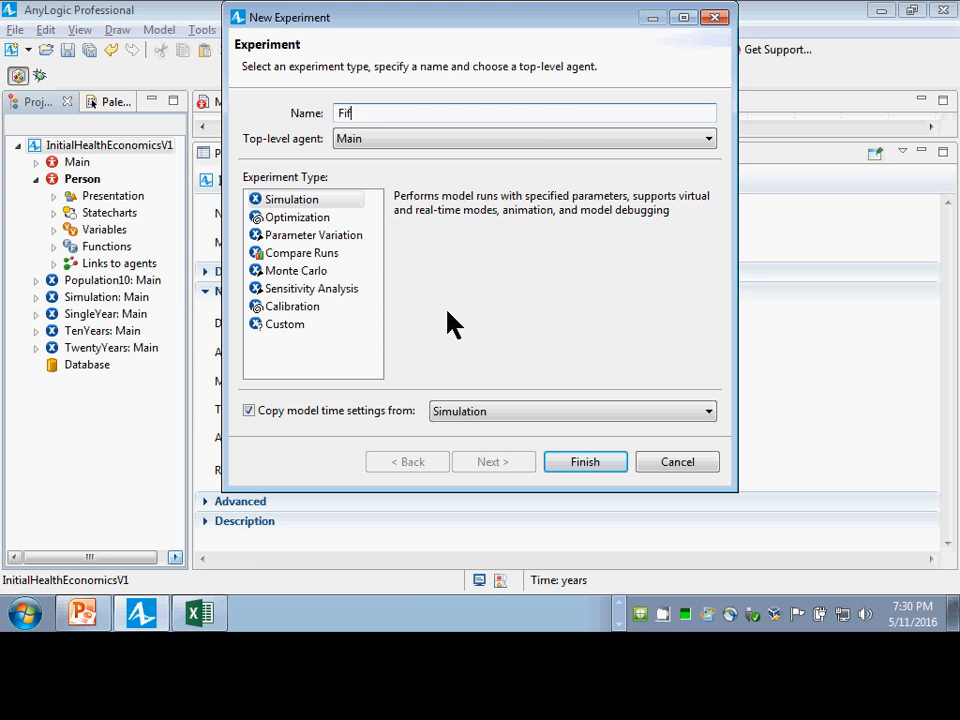
{"action": "type", "text": "tyYears"}
{"action": "key", "text": "Return"}
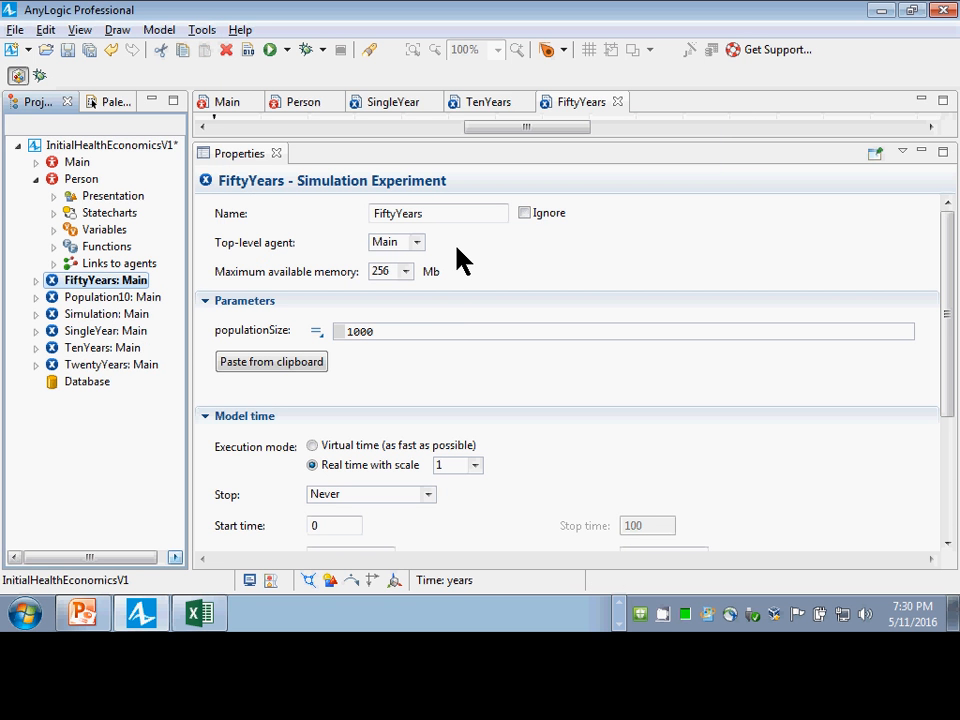
Step: Set the FiftyYears experiment to stop at the specified time of 50 and save the model
{"action": "scroll", "coordinate": [445, 420], "scroll_direction": "down", "scroll_amount": 3}
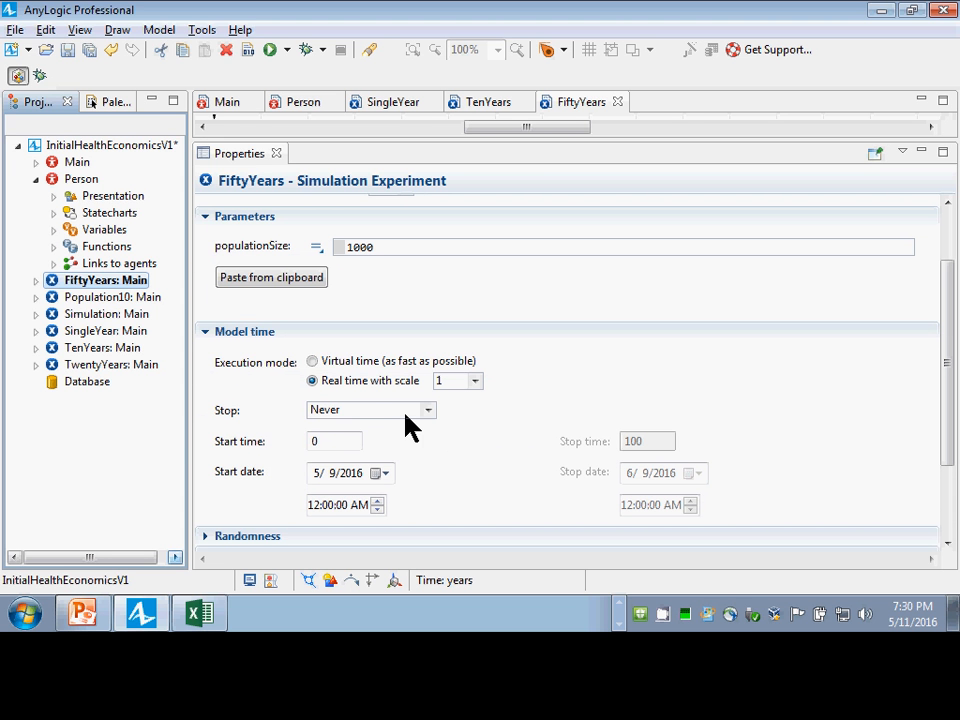
{"action": "left_click", "coordinate": [405, 416]}
{"action": "left_click", "coordinate": [397, 426]}
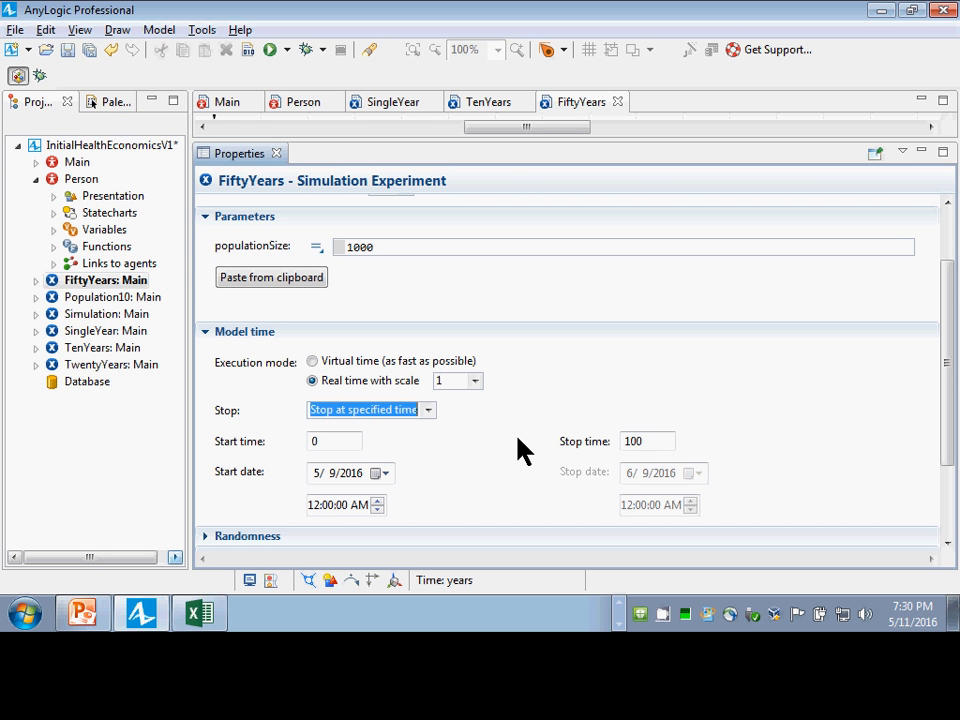
{"action": "double_click", "coordinate": [668, 441]}
{"action": "type", "text": "50"}
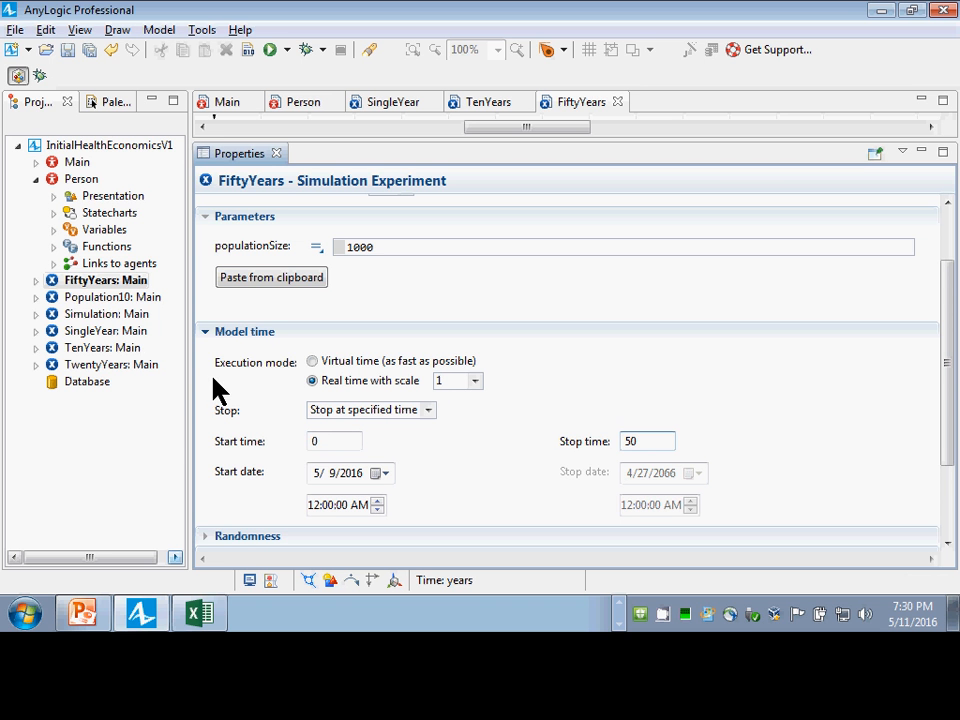
Step: Run the FiftyYears experiment in virtual time mode
{"action": "right_click", "coordinate": [105, 282]}
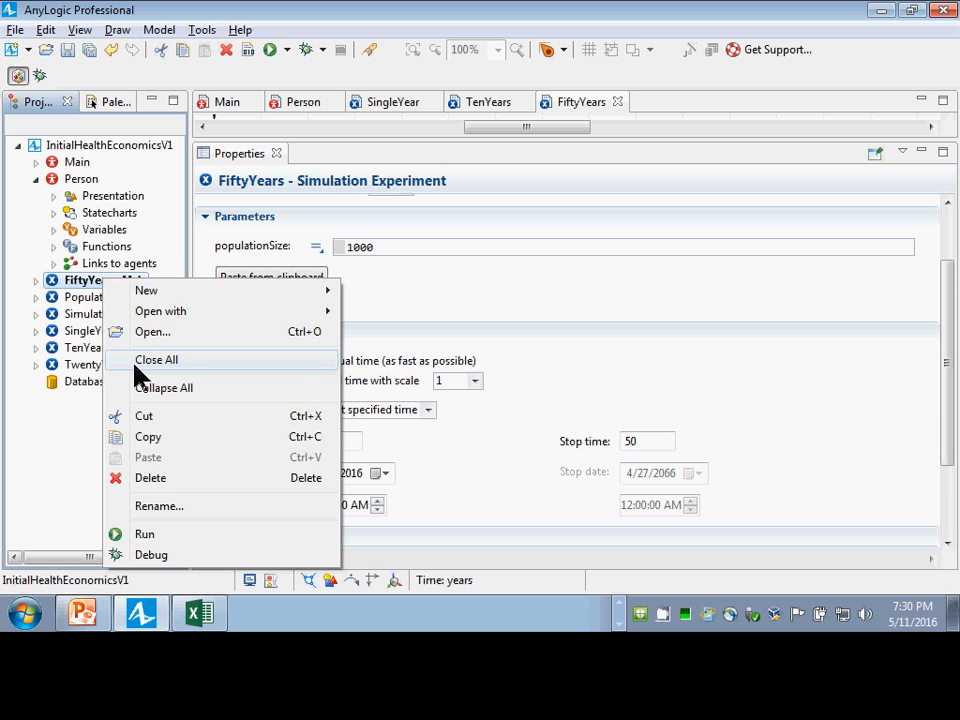
{"action": "left_click", "coordinate": [185, 532]}
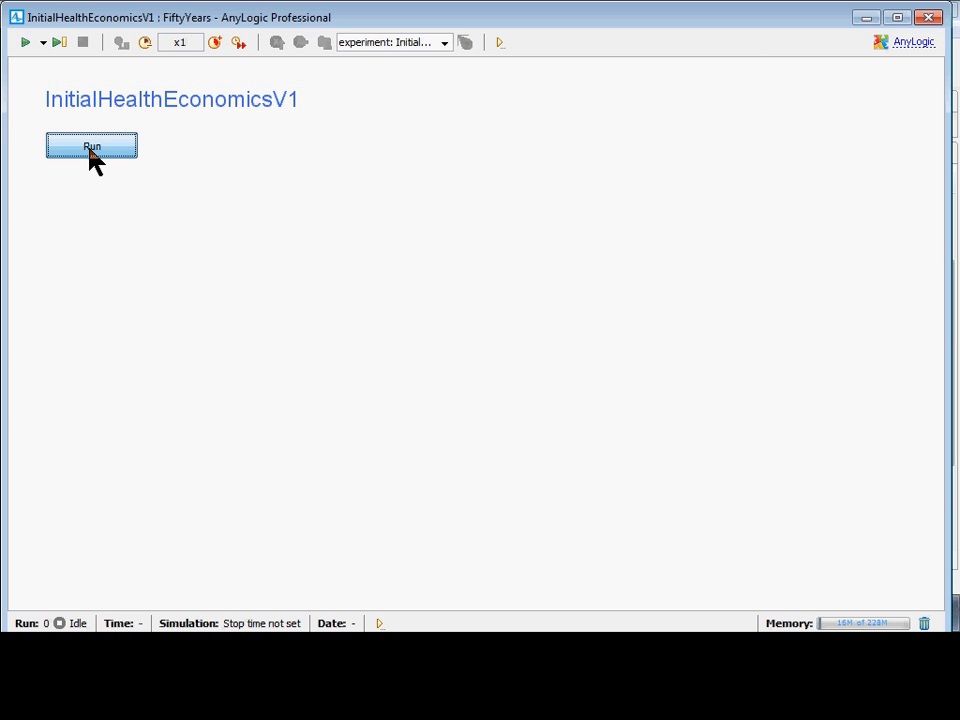
{"action": "left_click", "coordinate": [92, 148]}
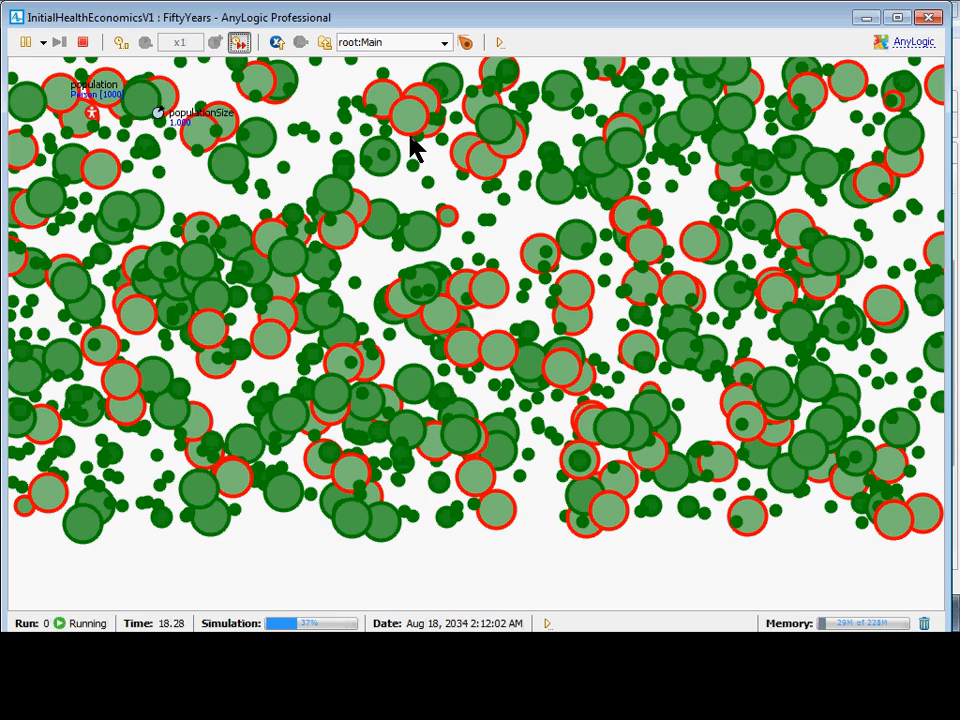
{"action": "scroll", "coordinate": [410, 145], "scroll_direction": "up", "scroll_amount": 5}
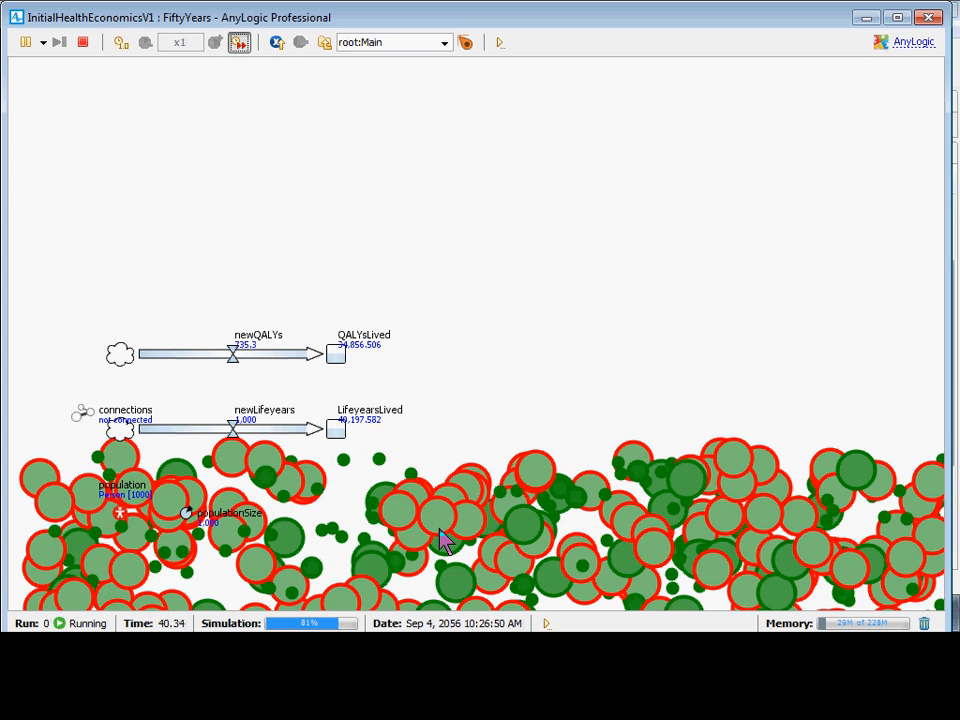
Step: Examine the QALYsLived trend over the fifty-year run in an enlarged chart and inspect the stock's final value
{"action": "left_click", "coordinate": [332, 362]}
{"action": "left_click", "coordinate": [405, 388]}
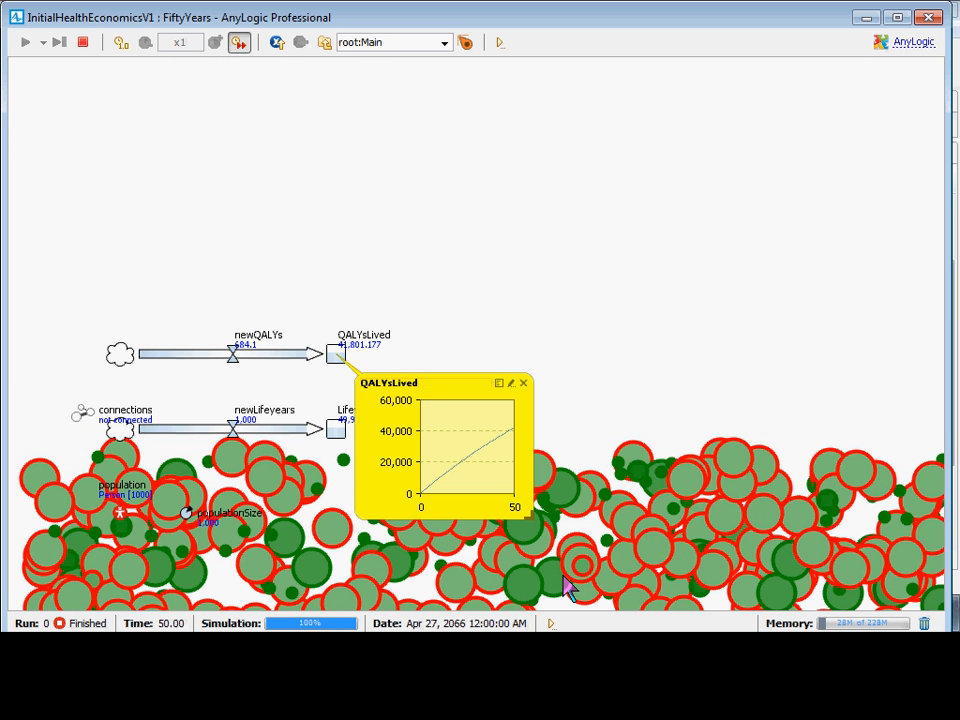
{"action": "left_click_drag", "start_coordinate": [531, 519], "coordinate": [695, 575]}
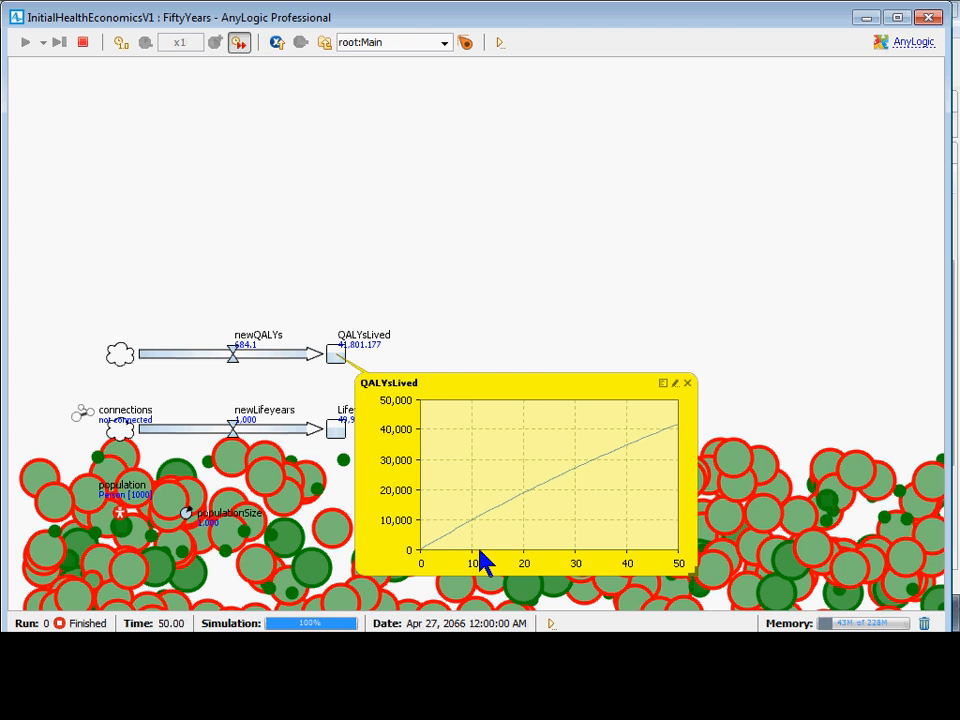
{"action": "left_click", "coordinate": [687, 383]}
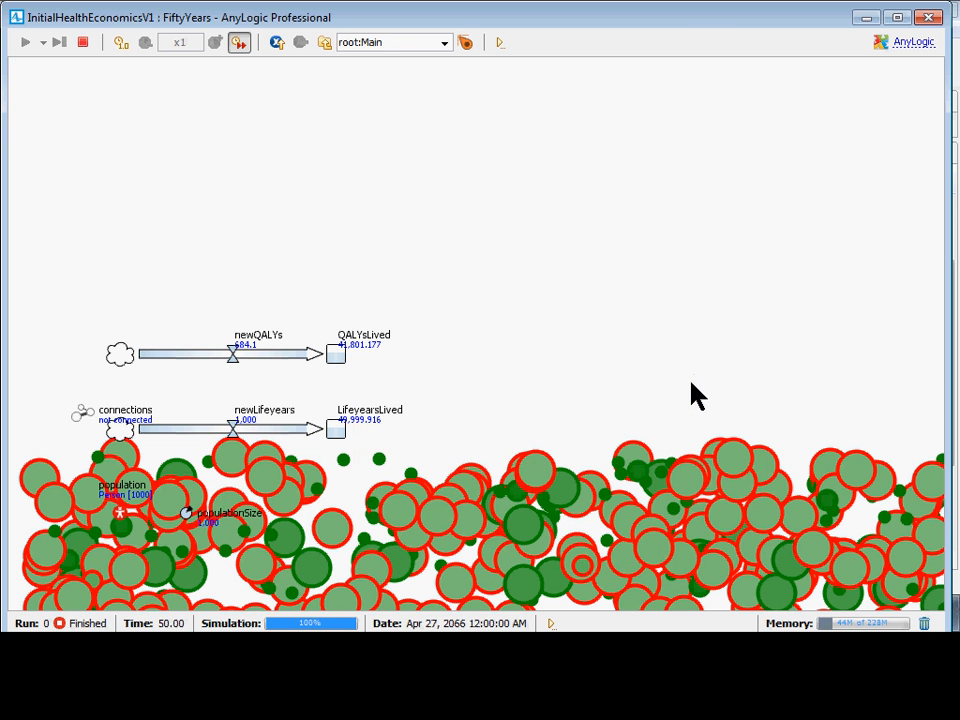
{"action": "left_click", "coordinate": [339, 361]}
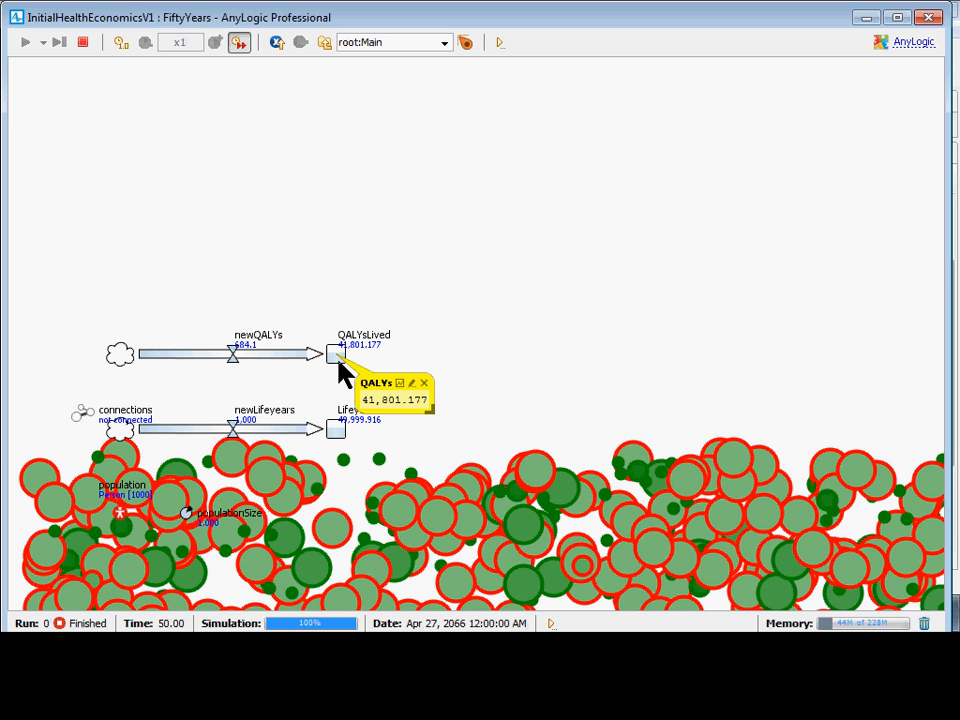
{"action": "left_click", "coordinate": [424, 383]}
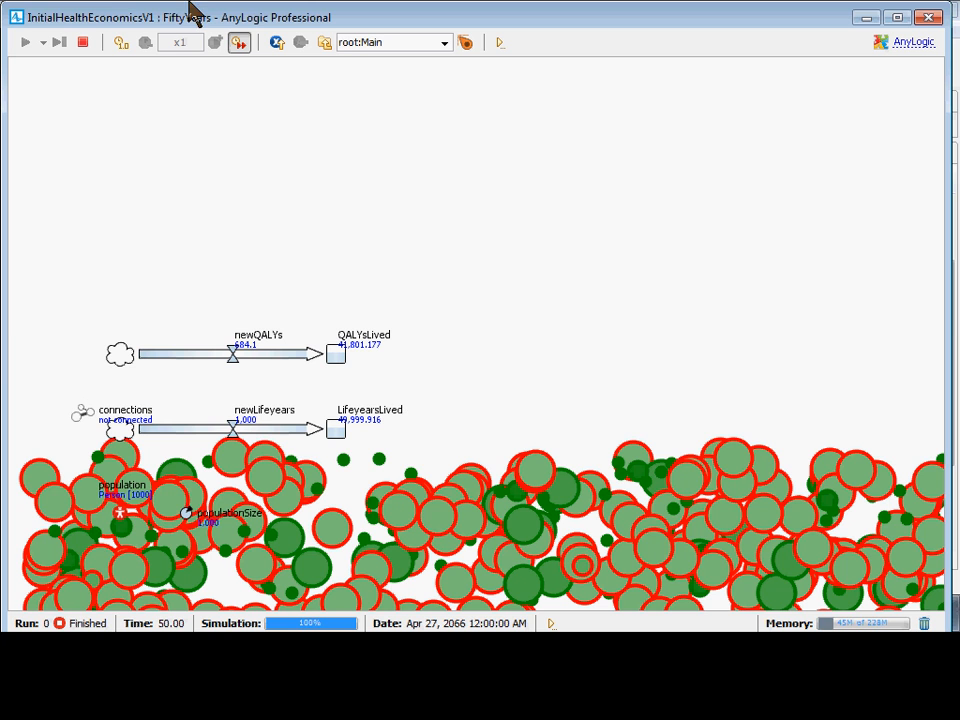
Step: Close the FiftyYears run window and open the Main agent type's diagram
{"action": "double_click", "coordinate": [15, 22]}
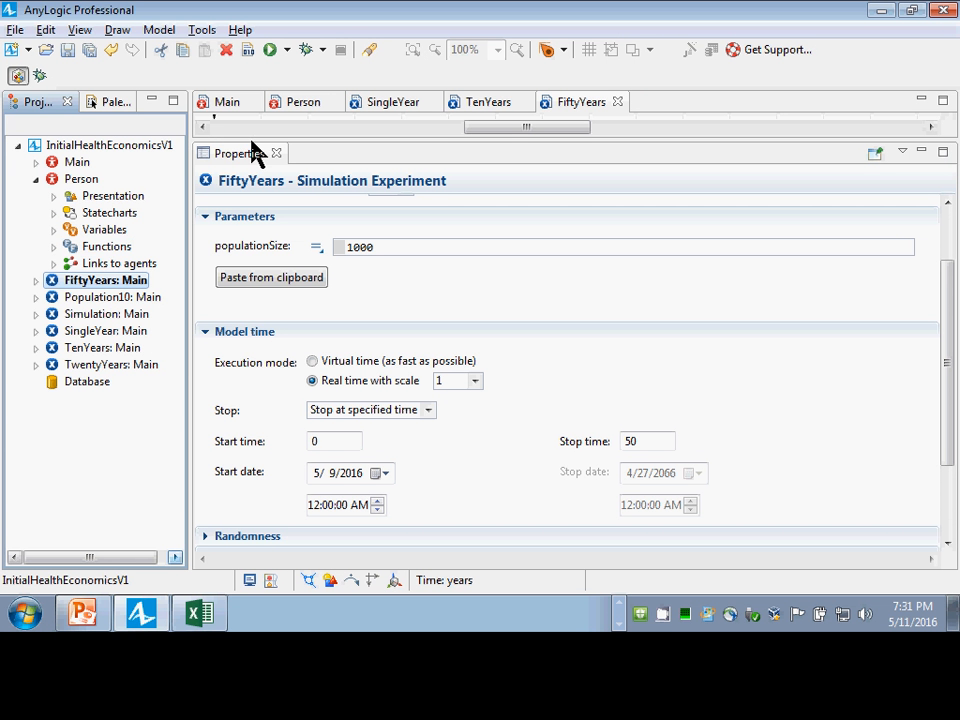
{"action": "left_click", "coordinate": [289, 103]}
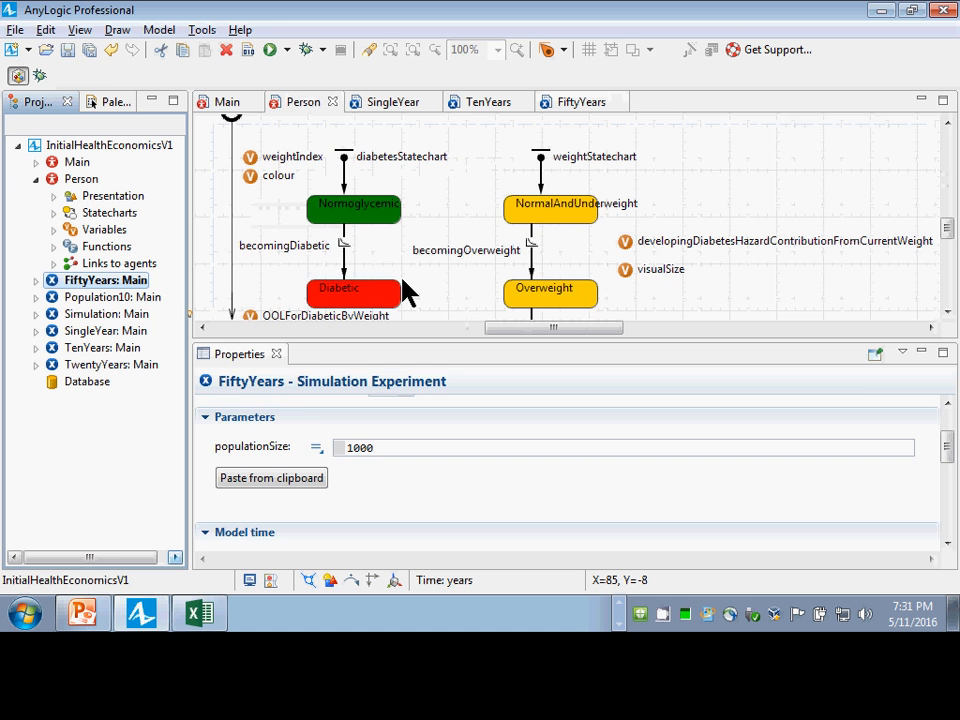
{"action": "left_click", "coordinate": [225, 102]}
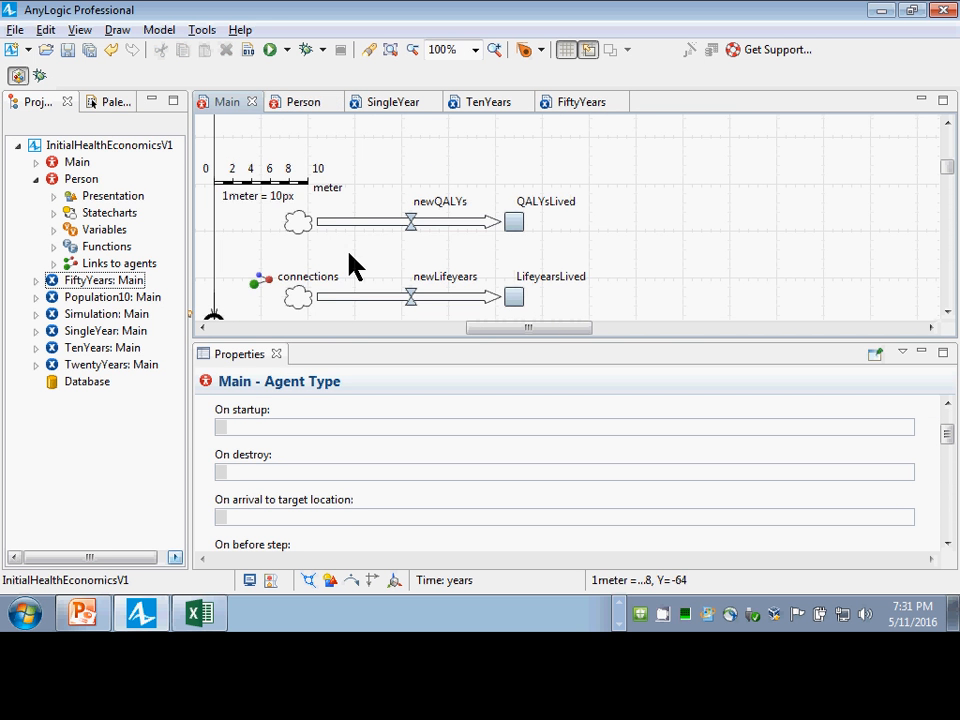
Step: Examine the type and expression of the population's totalQOL statistic in the Main agent type
{"action": "left_click", "coordinate": [289, 103]}
{"action": "scroll", "coordinate": [300, 280], "scroll_direction": "down", "scroll_amount": 3}
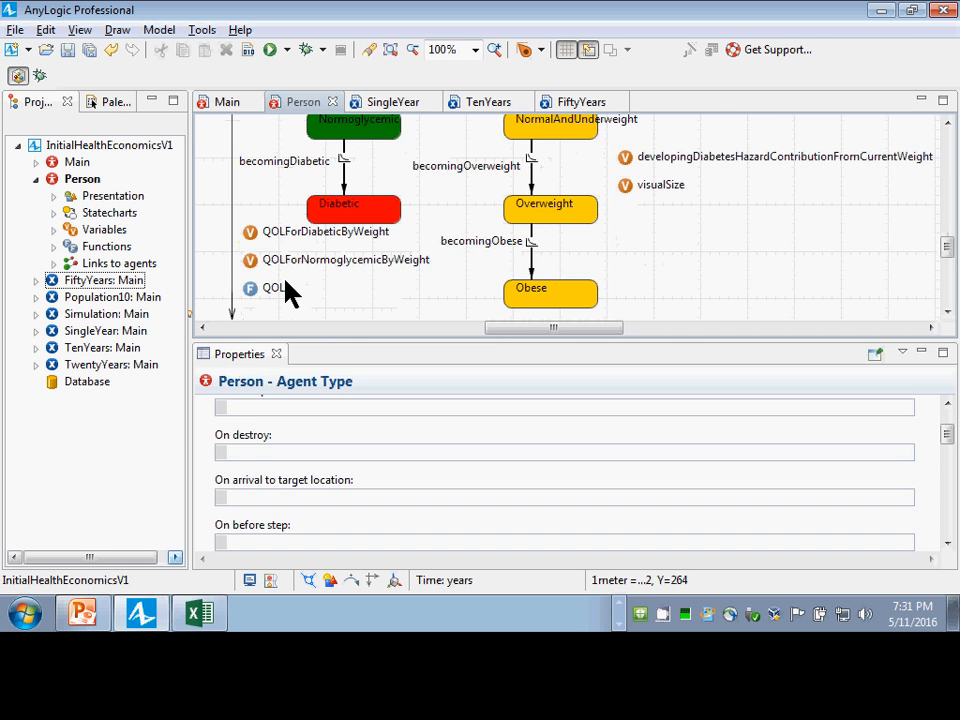
{"action": "left_click", "coordinate": [227, 103]}
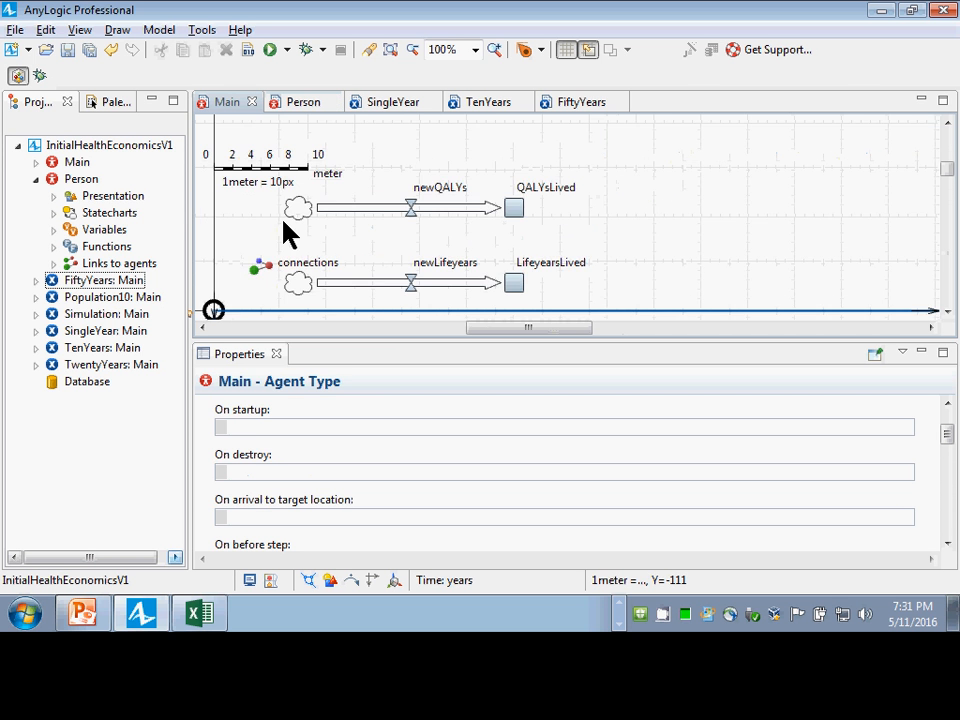
{"action": "scroll", "coordinate": [283, 231], "scroll_direction": "down", "scroll_amount": 2}
{"action": "scroll", "coordinate": [290, 250], "scroll_direction": "down", "scroll_amount": 1}
{"action": "left_click", "coordinate": [298, 283]}
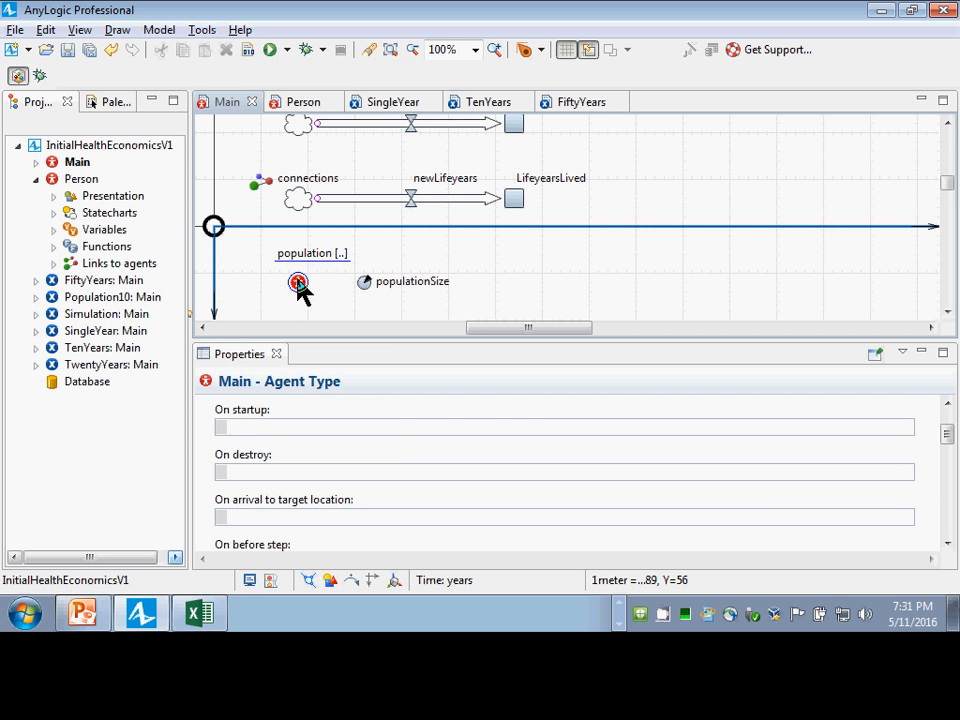
{"action": "scroll", "coordinate": [549, 448], "scroll_direction": "down", "scroll_amount": 10}
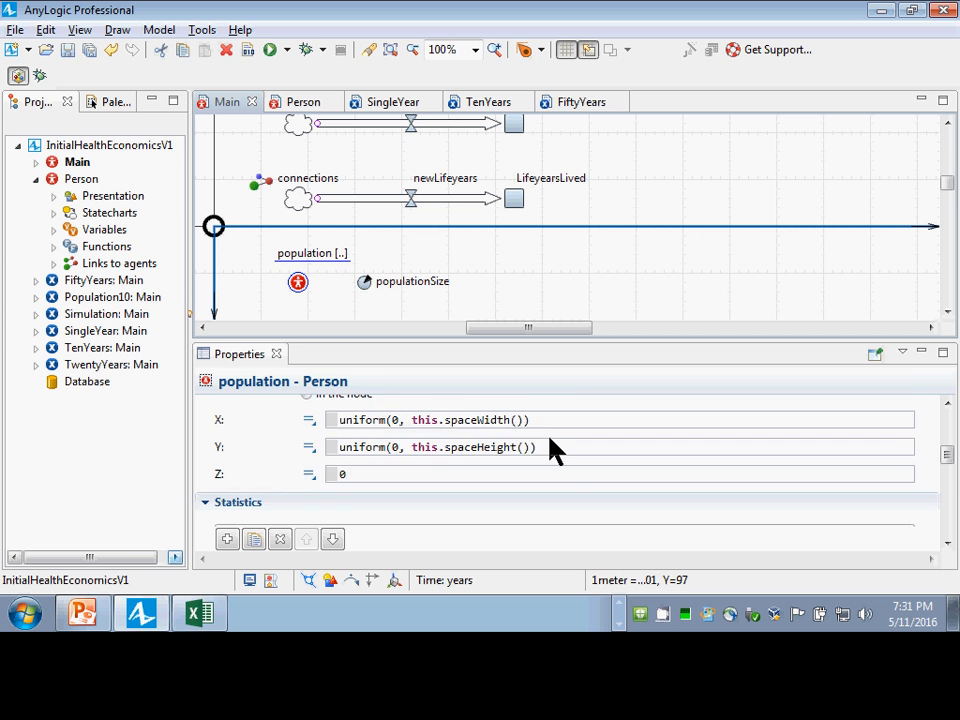
{"action": "scroll", "coordinate": [530, 447], "scroll_direction": "up", "scroll_amount": 2}
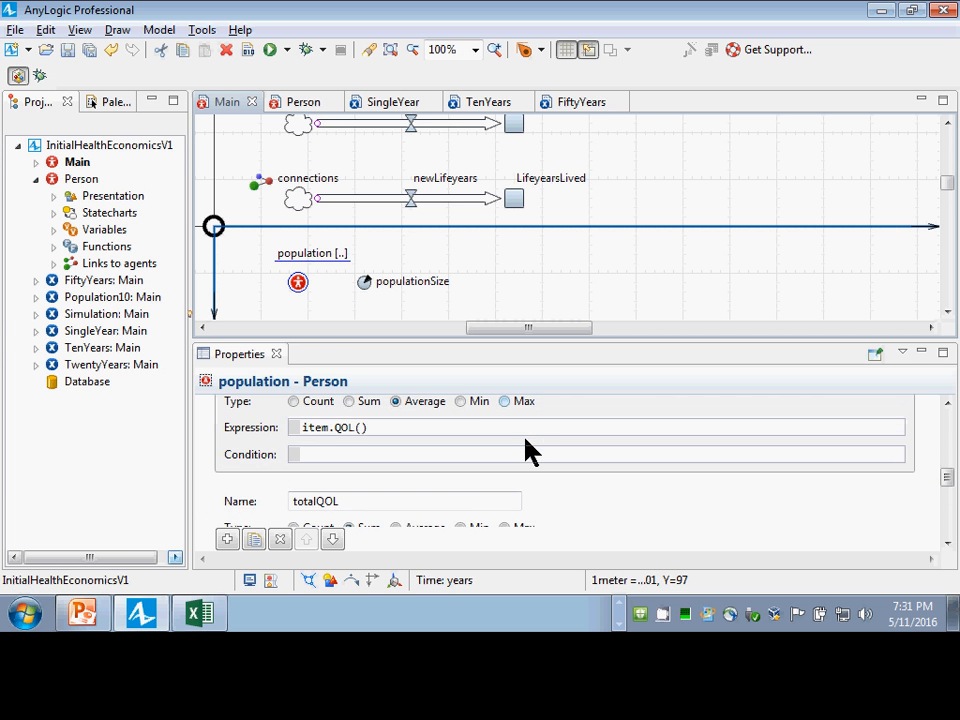
{"action": "scroll", "coordinate": [450, 480], "scroll_direction": "down", "scroll_amount": 3}
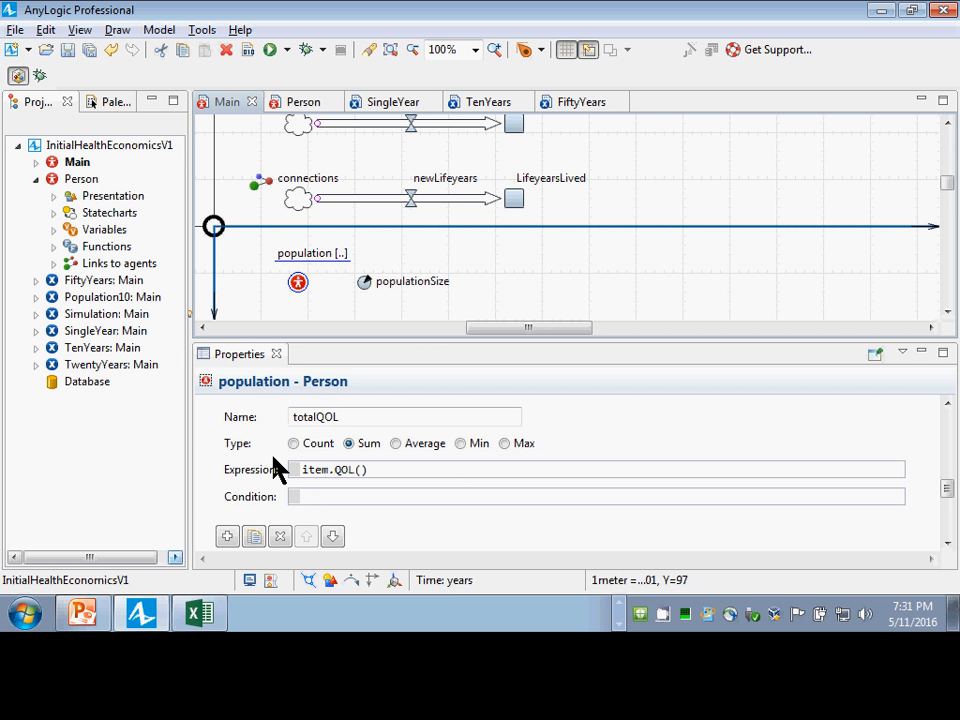
{"action": "left_click", "coordinate": [258, 420]}
{"action": "left_click", "coordinate": [389, 474]}
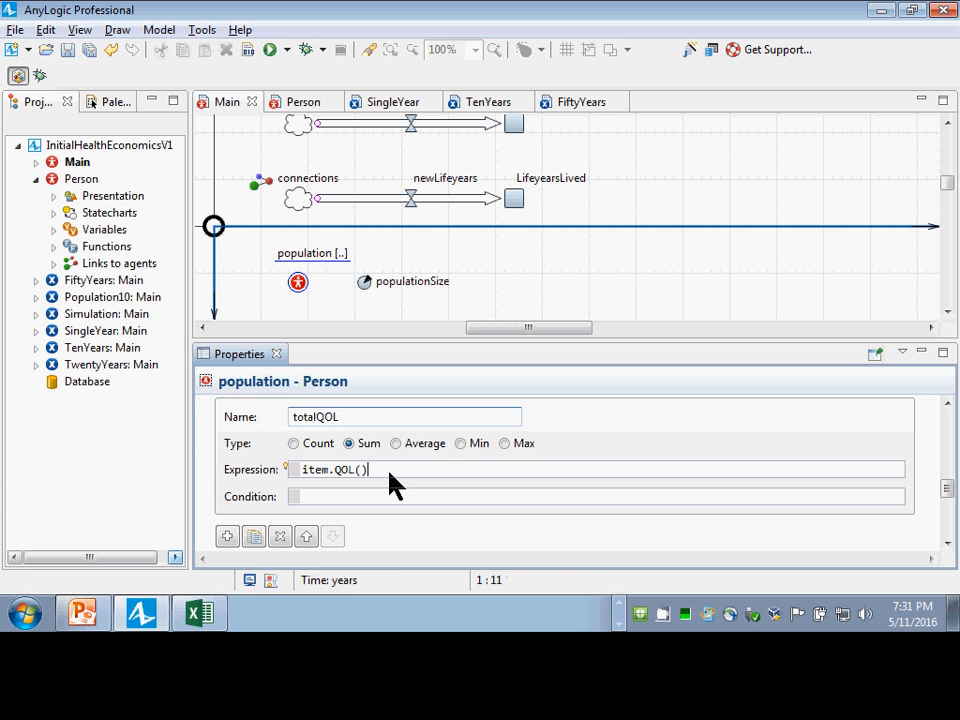
{"action": "left_click_drag", "start_coordinate": [389, 474], "coordinate": [248, 422]}
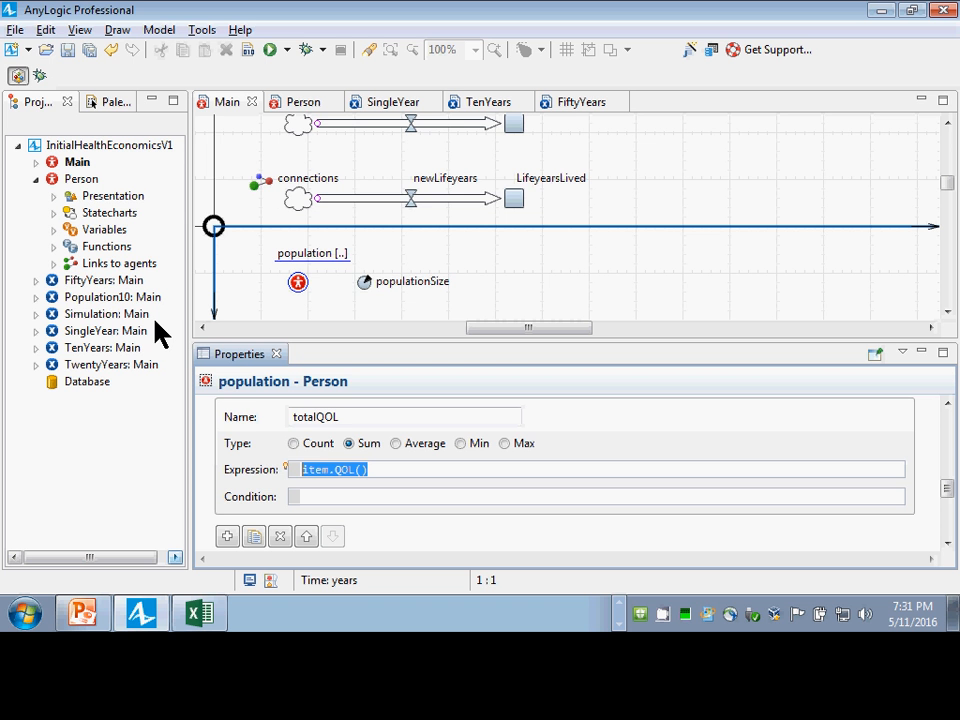
Step: Inspect the formula of the newQALYs flow and the equation settings of the QALYsLived stock
{"action": "scroll", "coordinate": [422, 156], "scroll_direction": "up", "scroll_amount": 1}
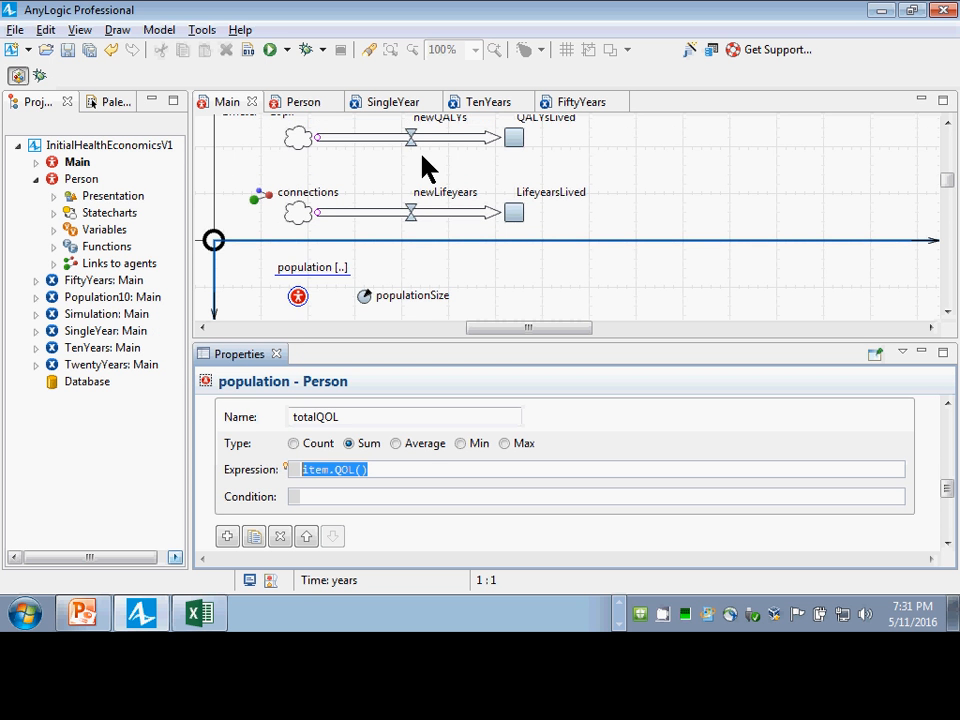
{"action": "scroll", "coordinate": [415, 168], "scroll_direction": "up", "scroll_amount": 1}
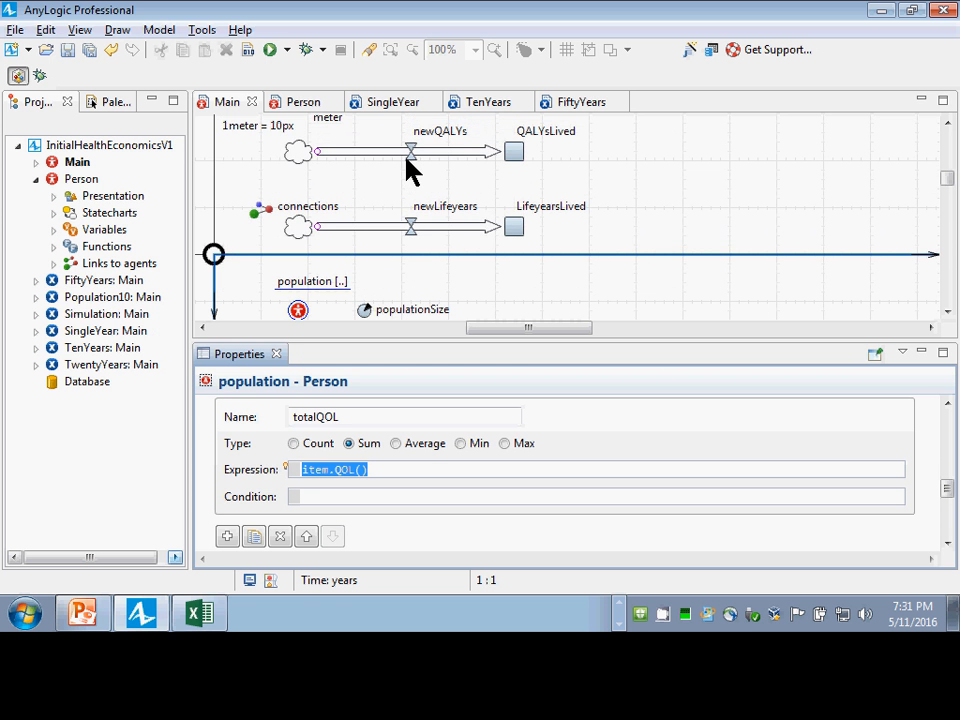
{"action": "left_click", "coordinate": [400, 154]}
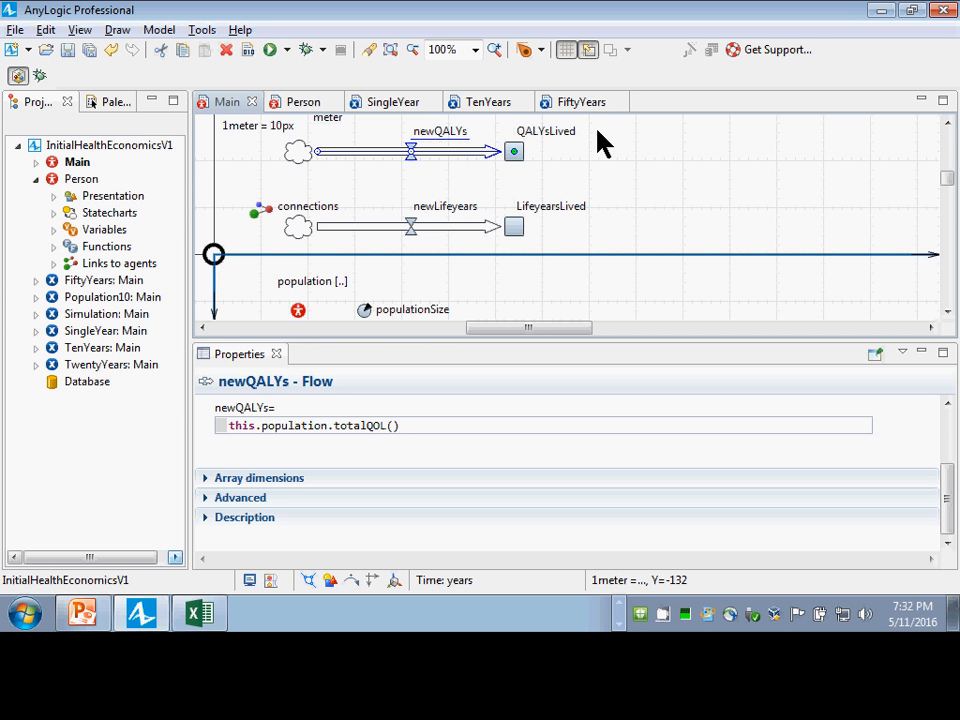
{"action": "left_click", "coordinate": [514, 152]}
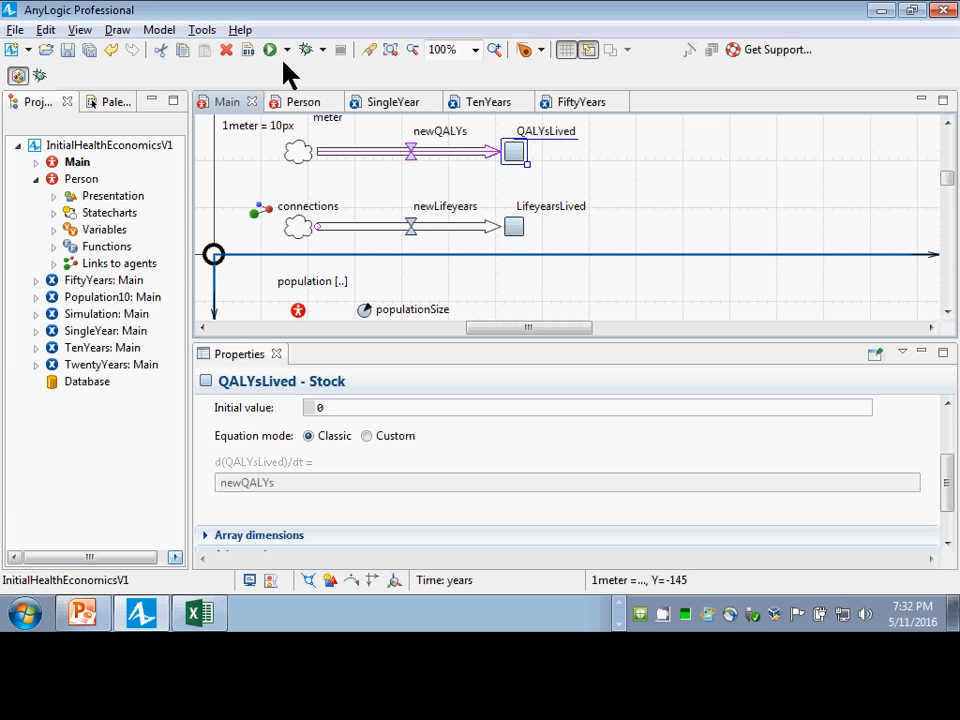
Step: Open the Person agent type's diagram and save the model
{"action": "left_click", "coordinate": [281, 103]}
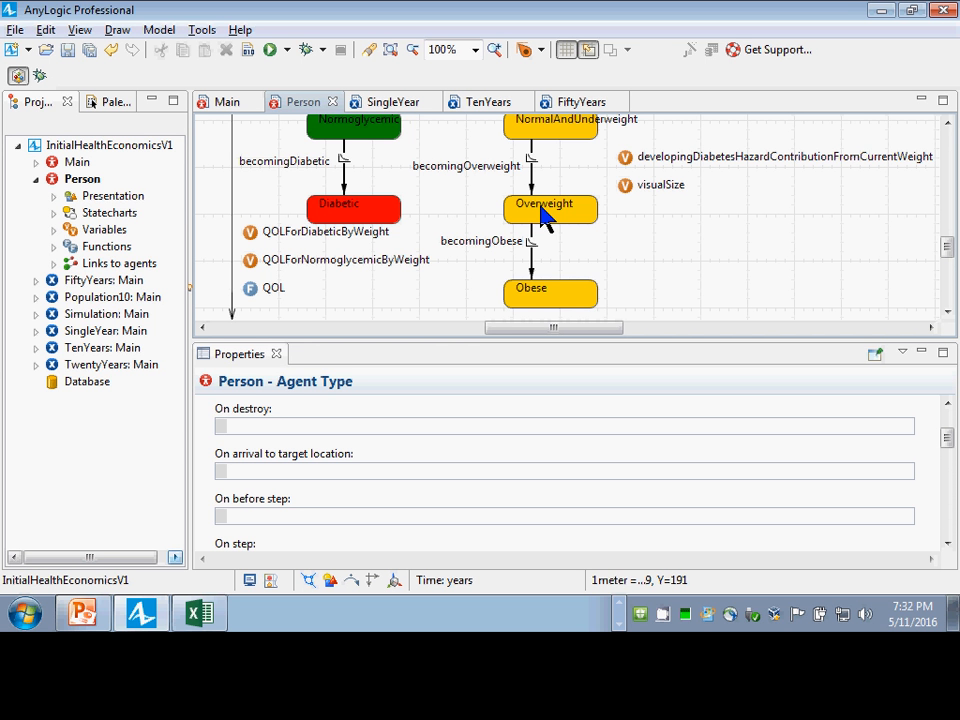
{"action": "key", "text": "ctrl+s"}
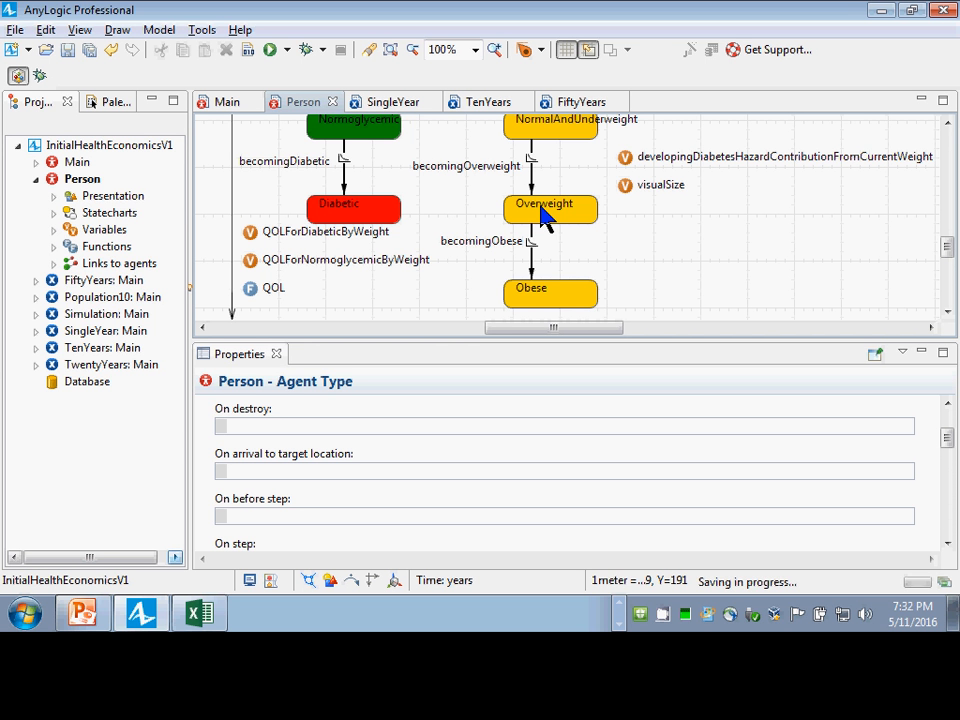
{"action": "middle_click", "coordinate": [476, 305]}
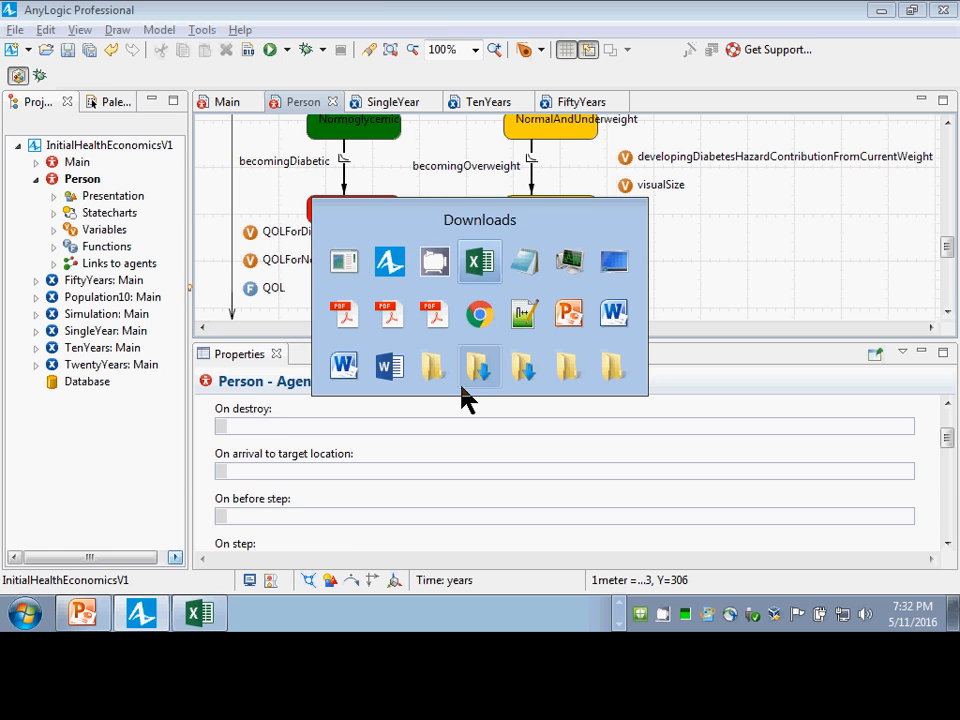
{"action": "key", "text": "alt+Tab"}
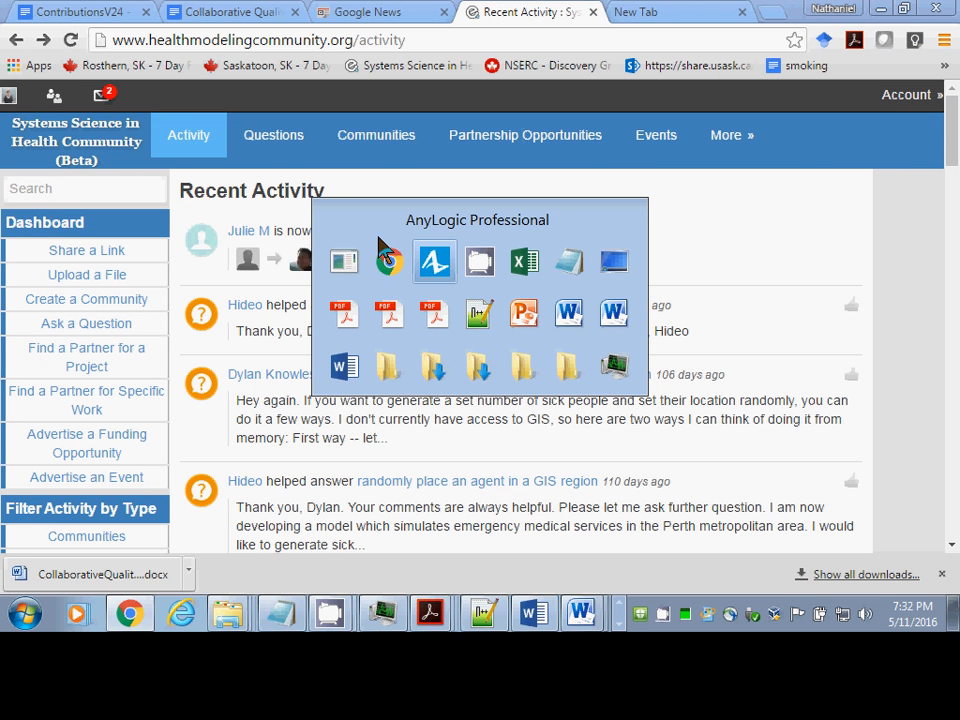